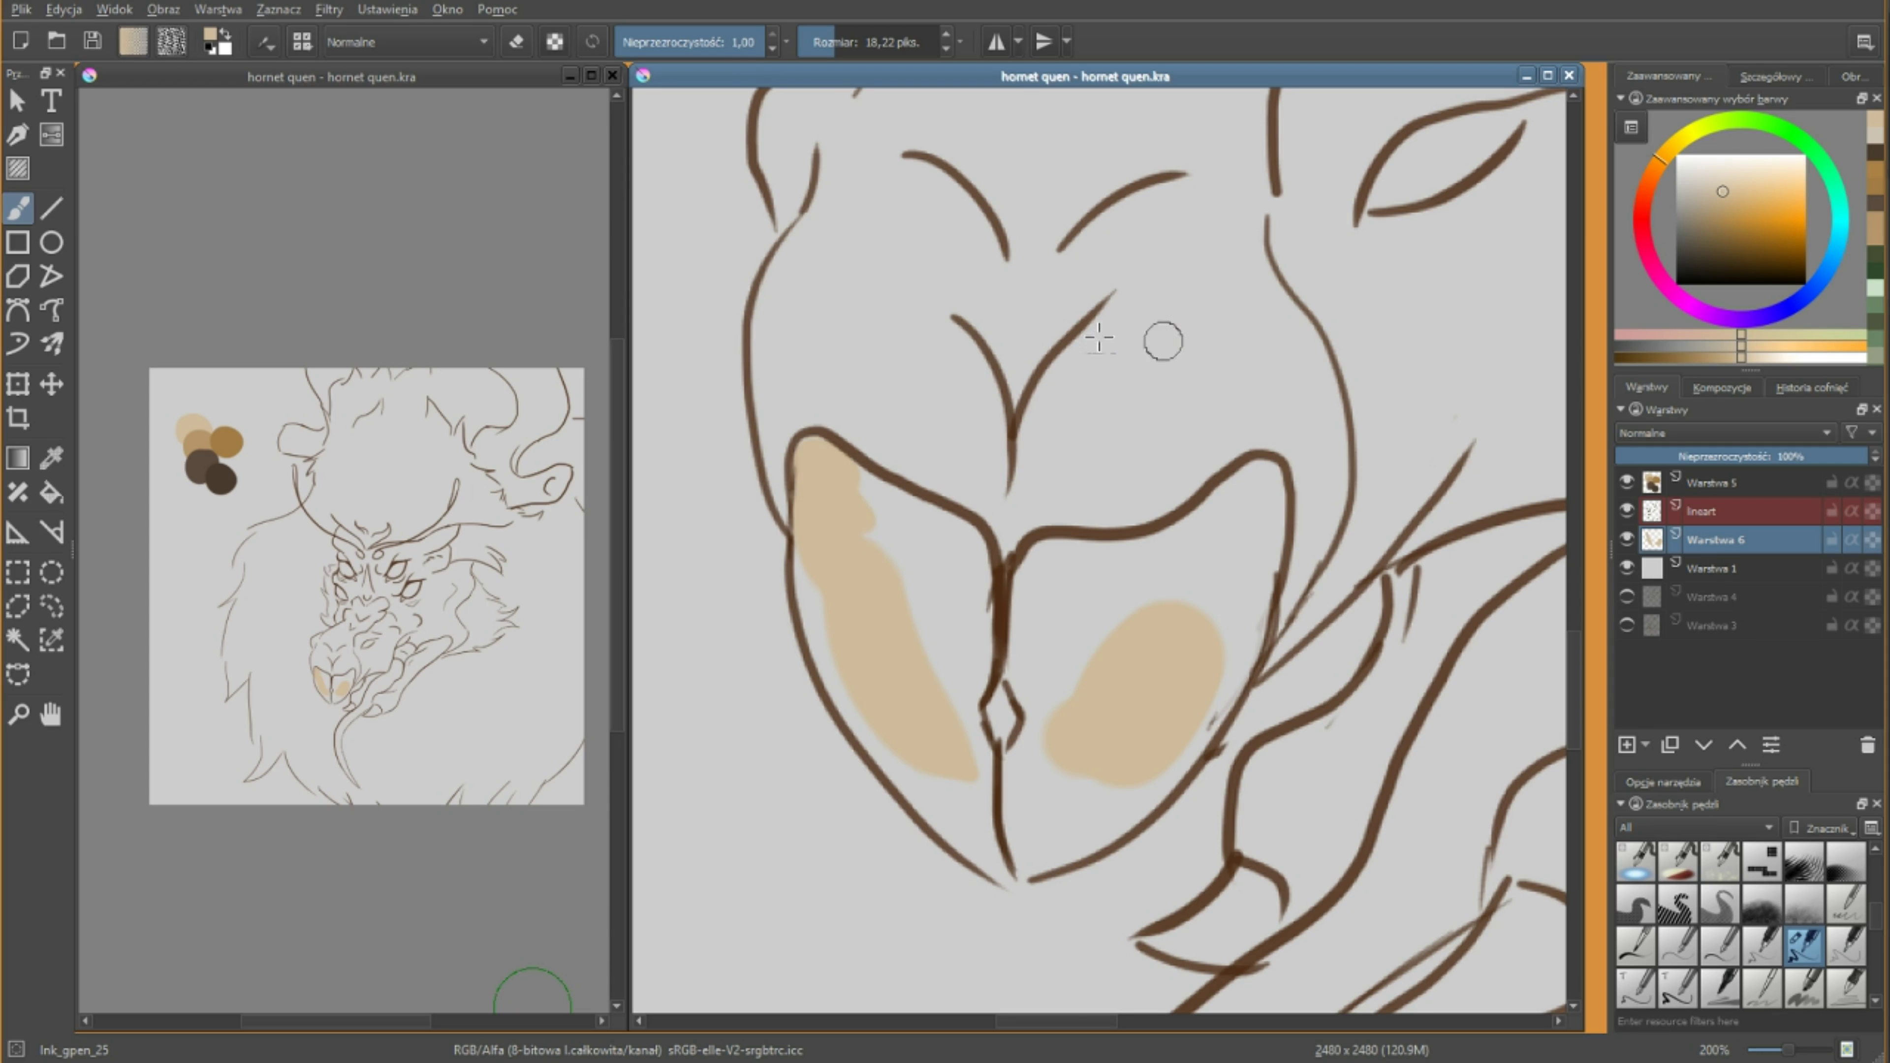
Fill both lower snout lobes with beige and erase stray lineart.
mouse_move(1164, 341)
mouse_down()
mouse_move(979, 726)
mouse_move(1202, 655)
mouse_move(1117, 819)
mouse_up()
key(Page_Up)
key(e)
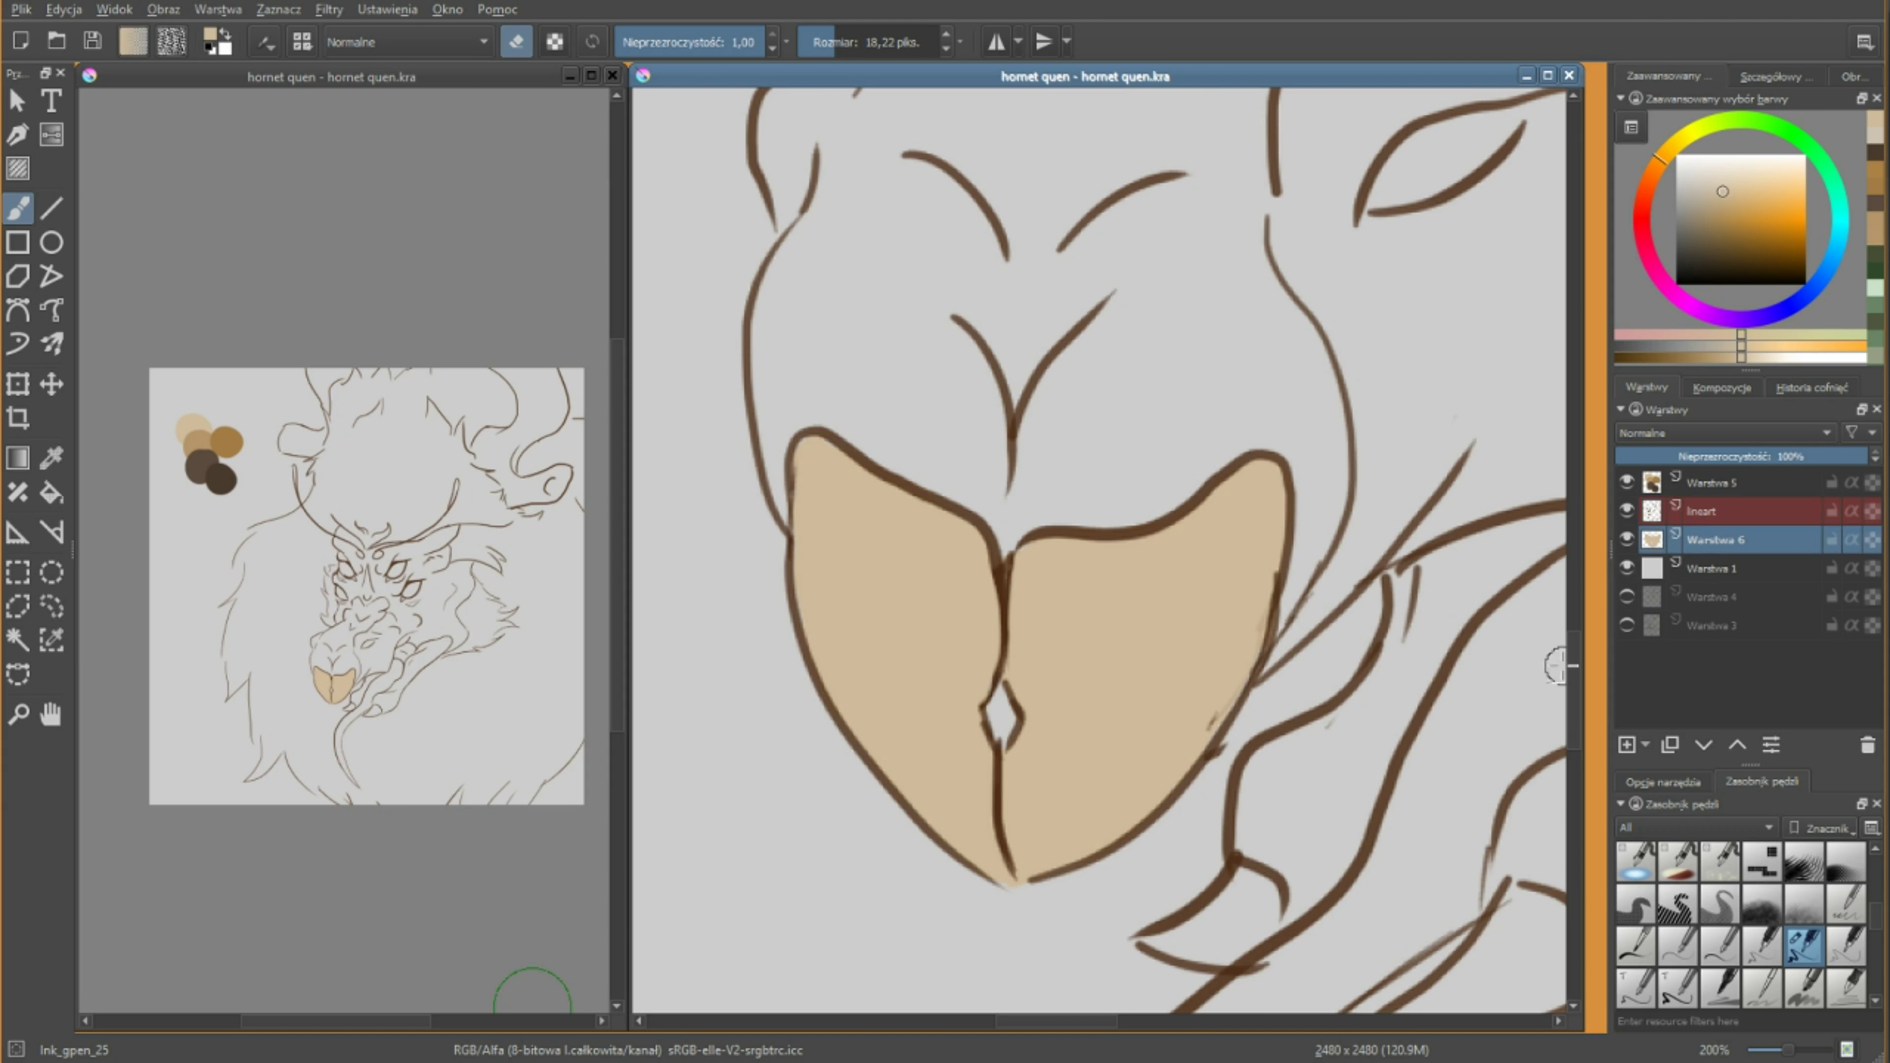
scroll(1012, 676, down, 3)
scroll(1020, 745, right, 3)
Touch up the lineart in dark brown.
key(e)
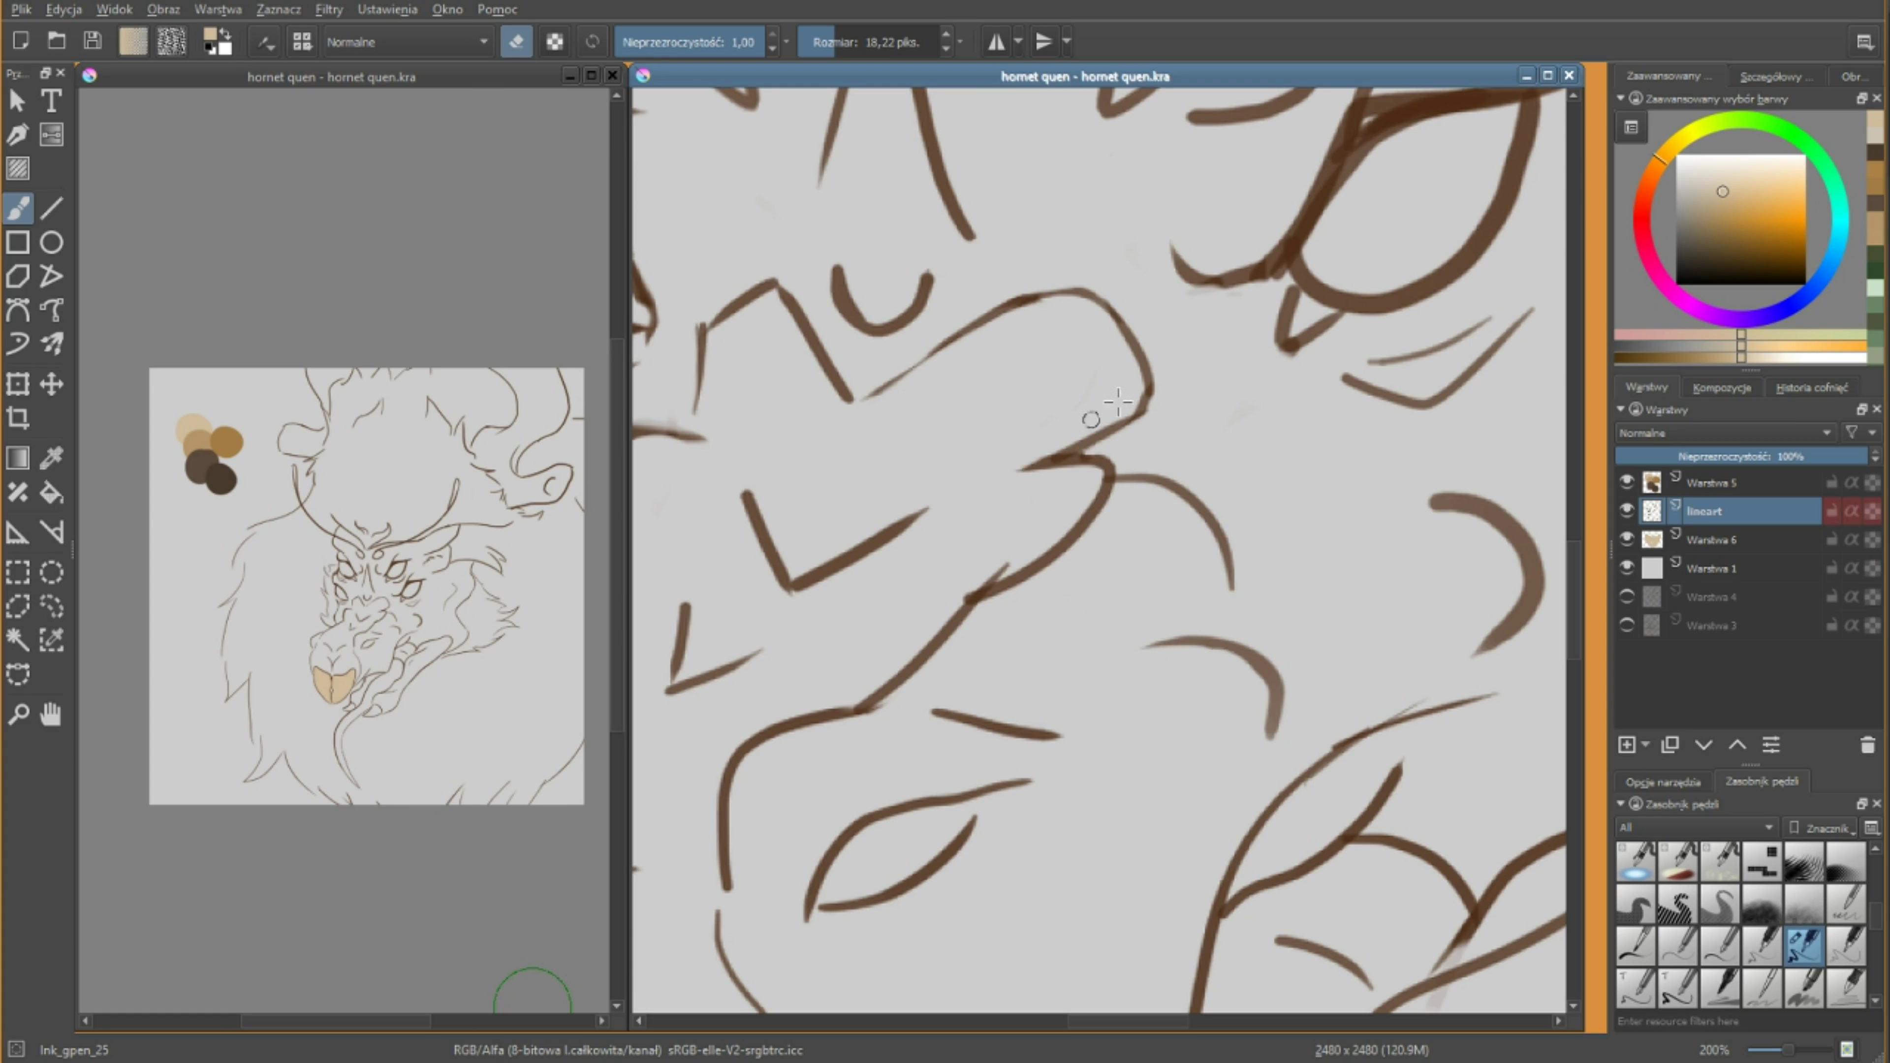
scroll(1042, 522, up, 6)
ctrl+click(867, 250)
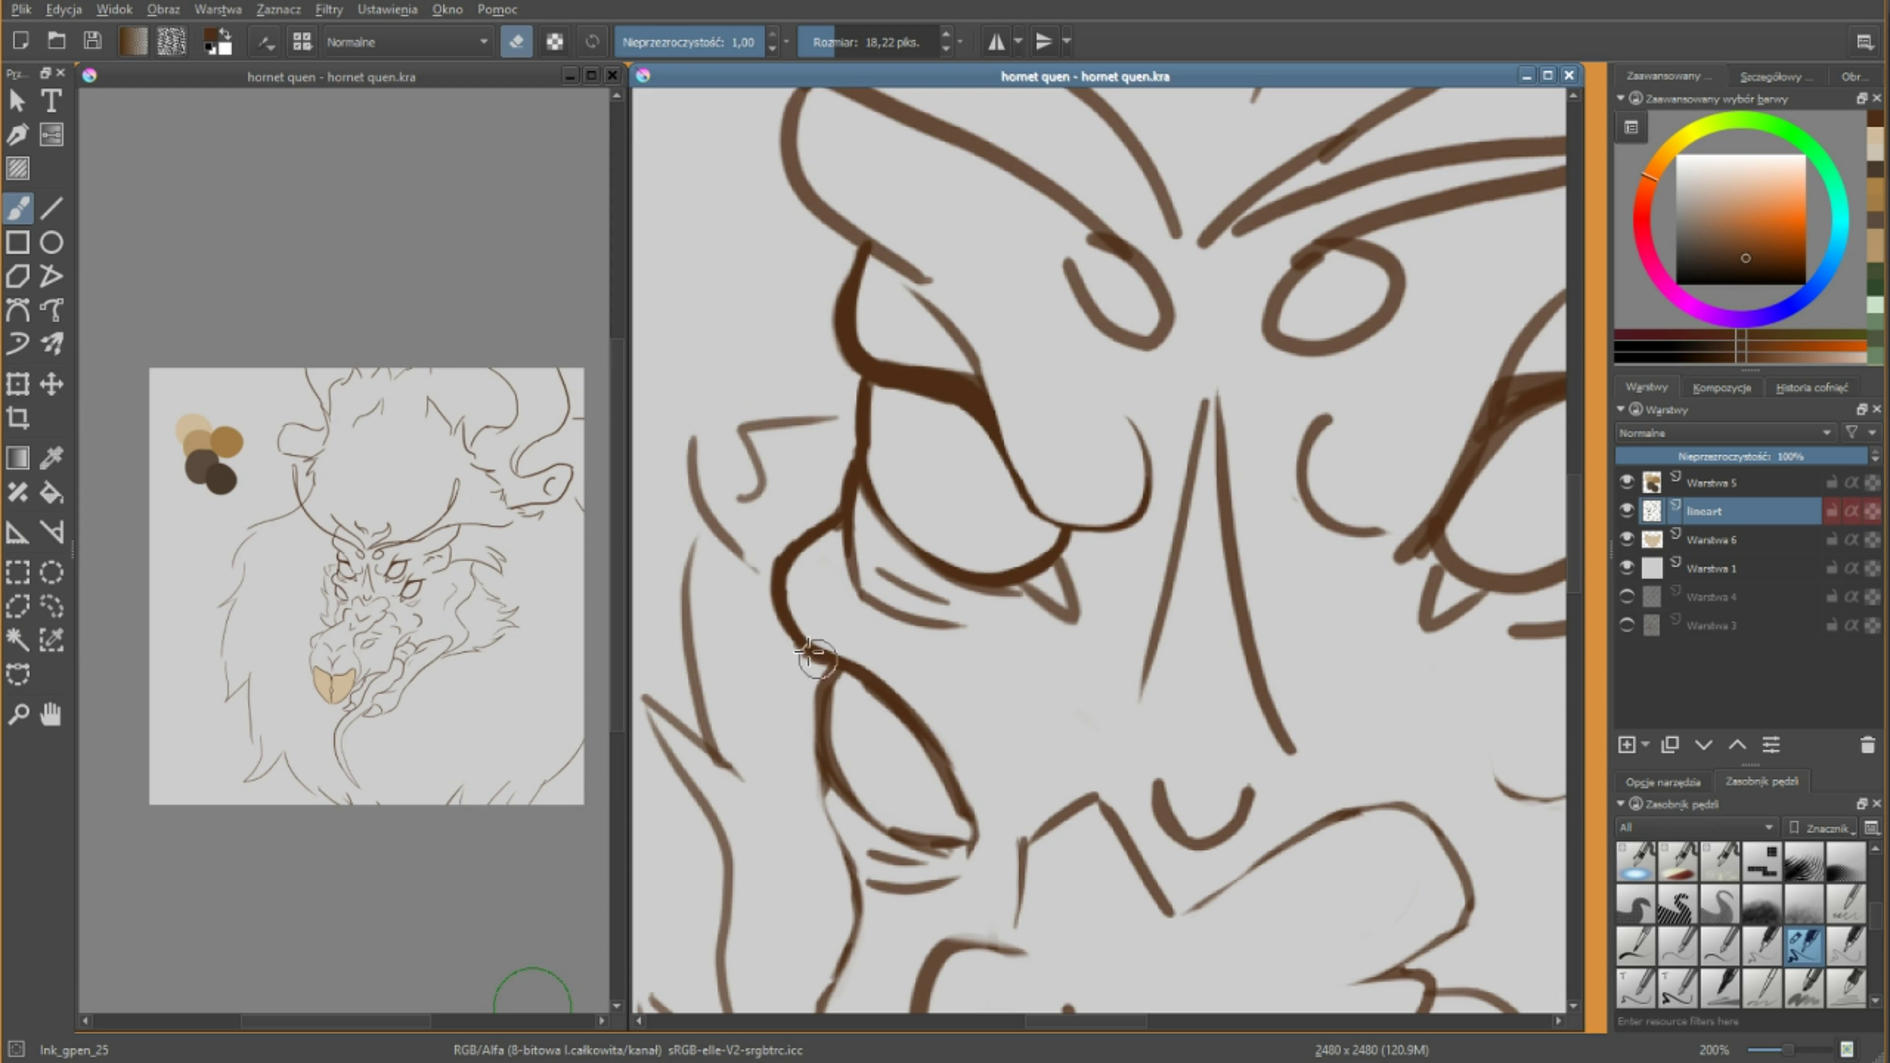
key(e)
scroll(856, 558, down, 4)
Add new layers for the cream eye fills and the dark brown face skin.
key(e)
key(Insert)
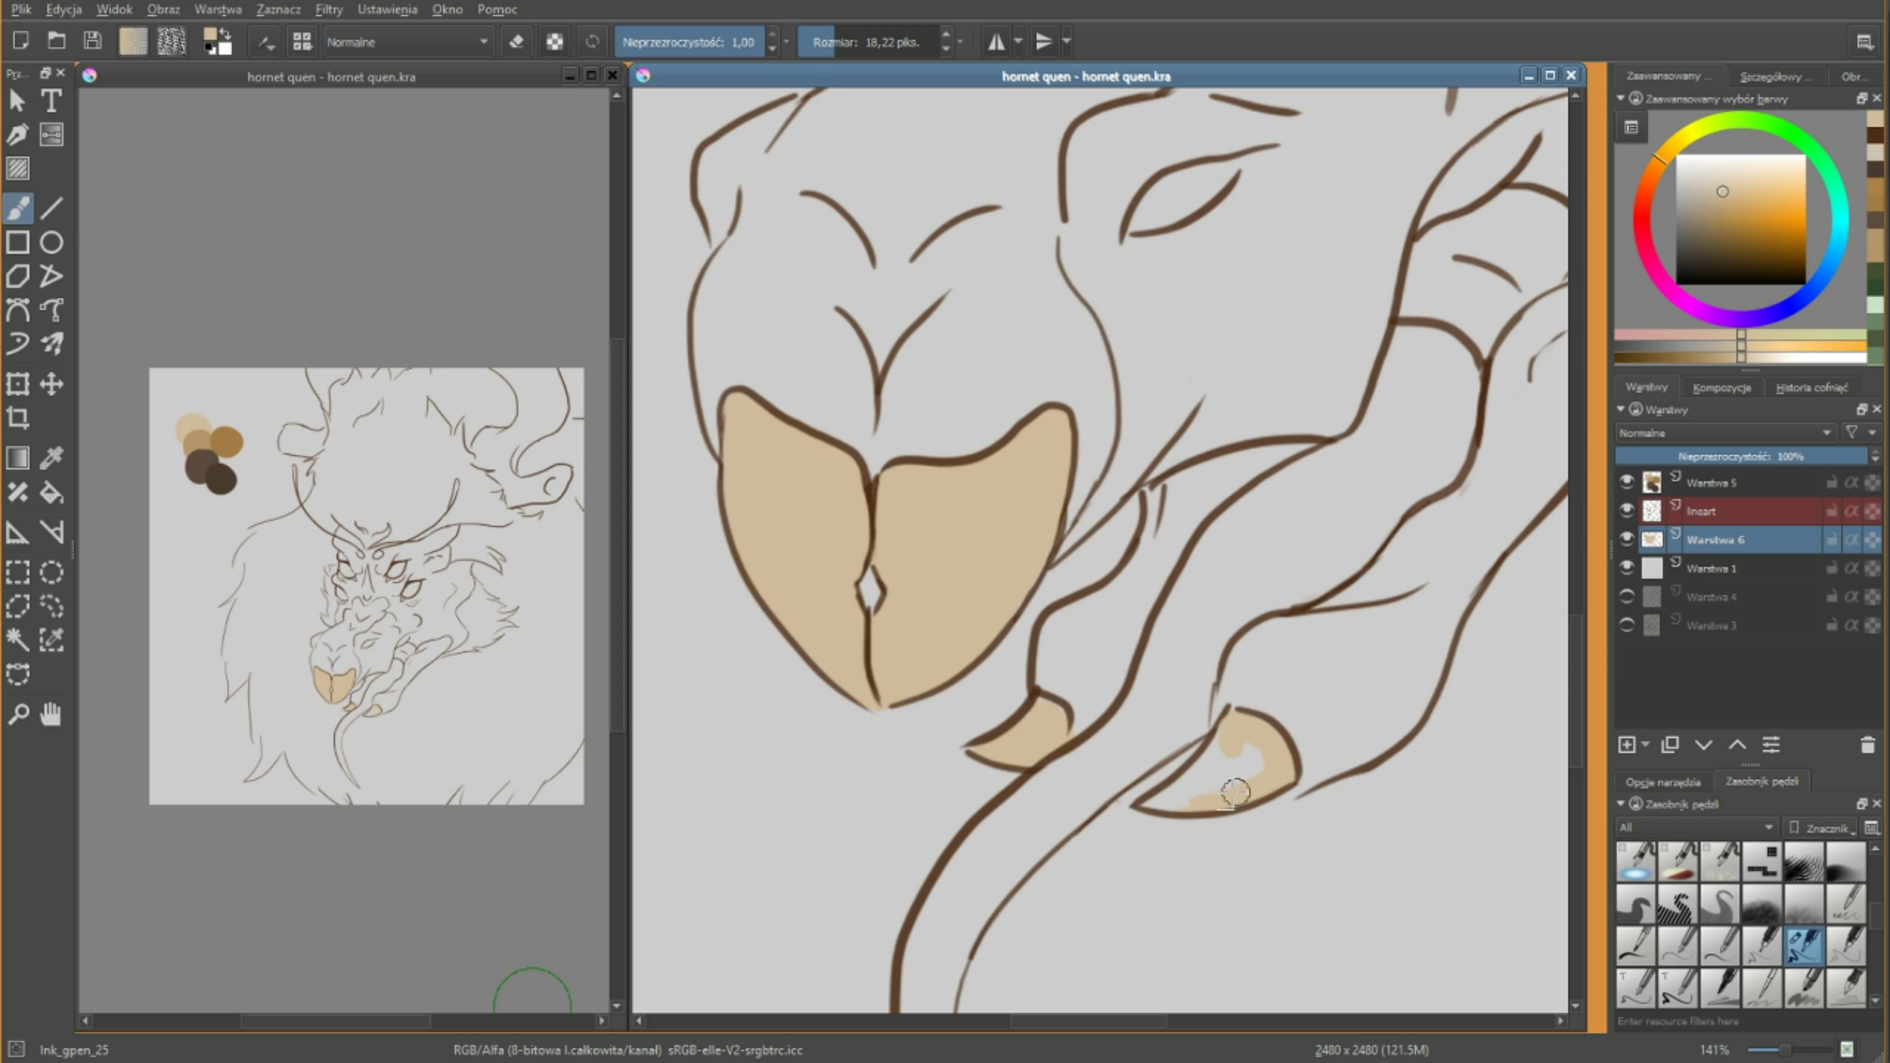
key(x)
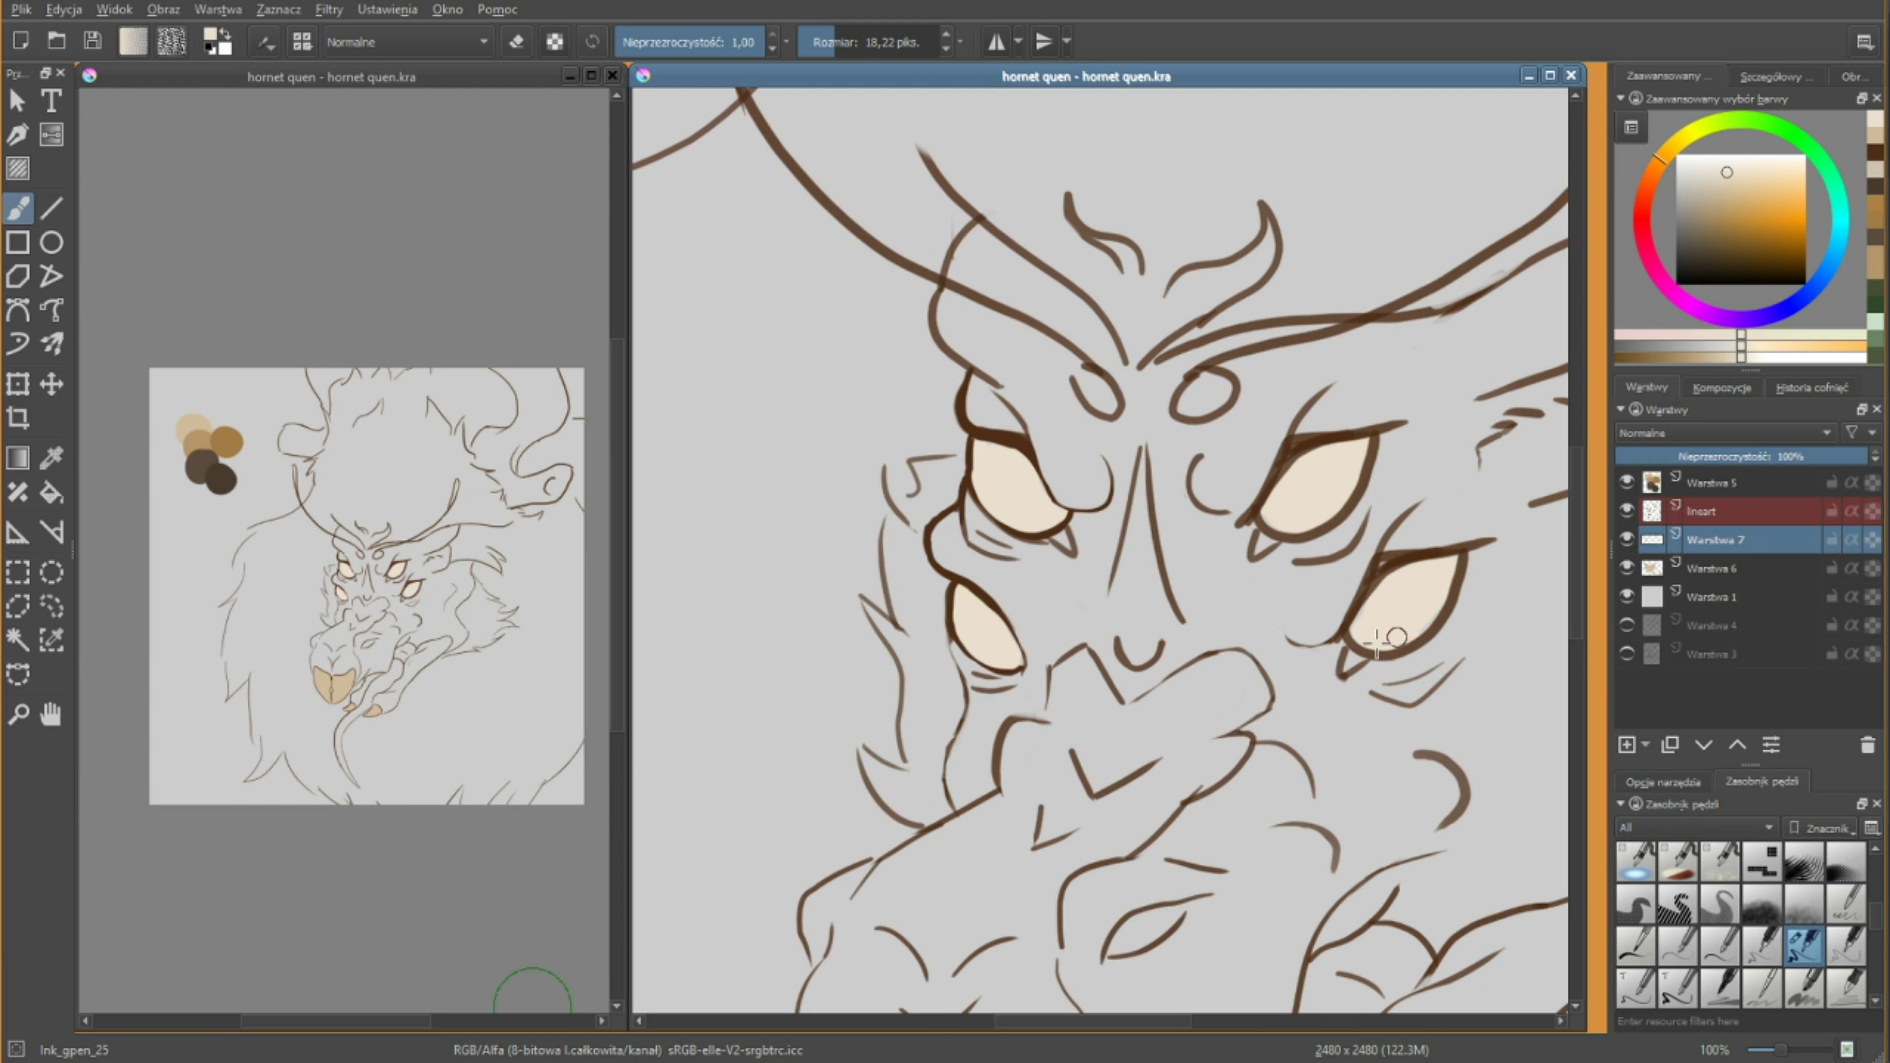
key(Insert)
scroll(1226, 679, up, 5)
Paint dark brown over the snout and the right side of the face.
drag(866, 542, 1042, 447)
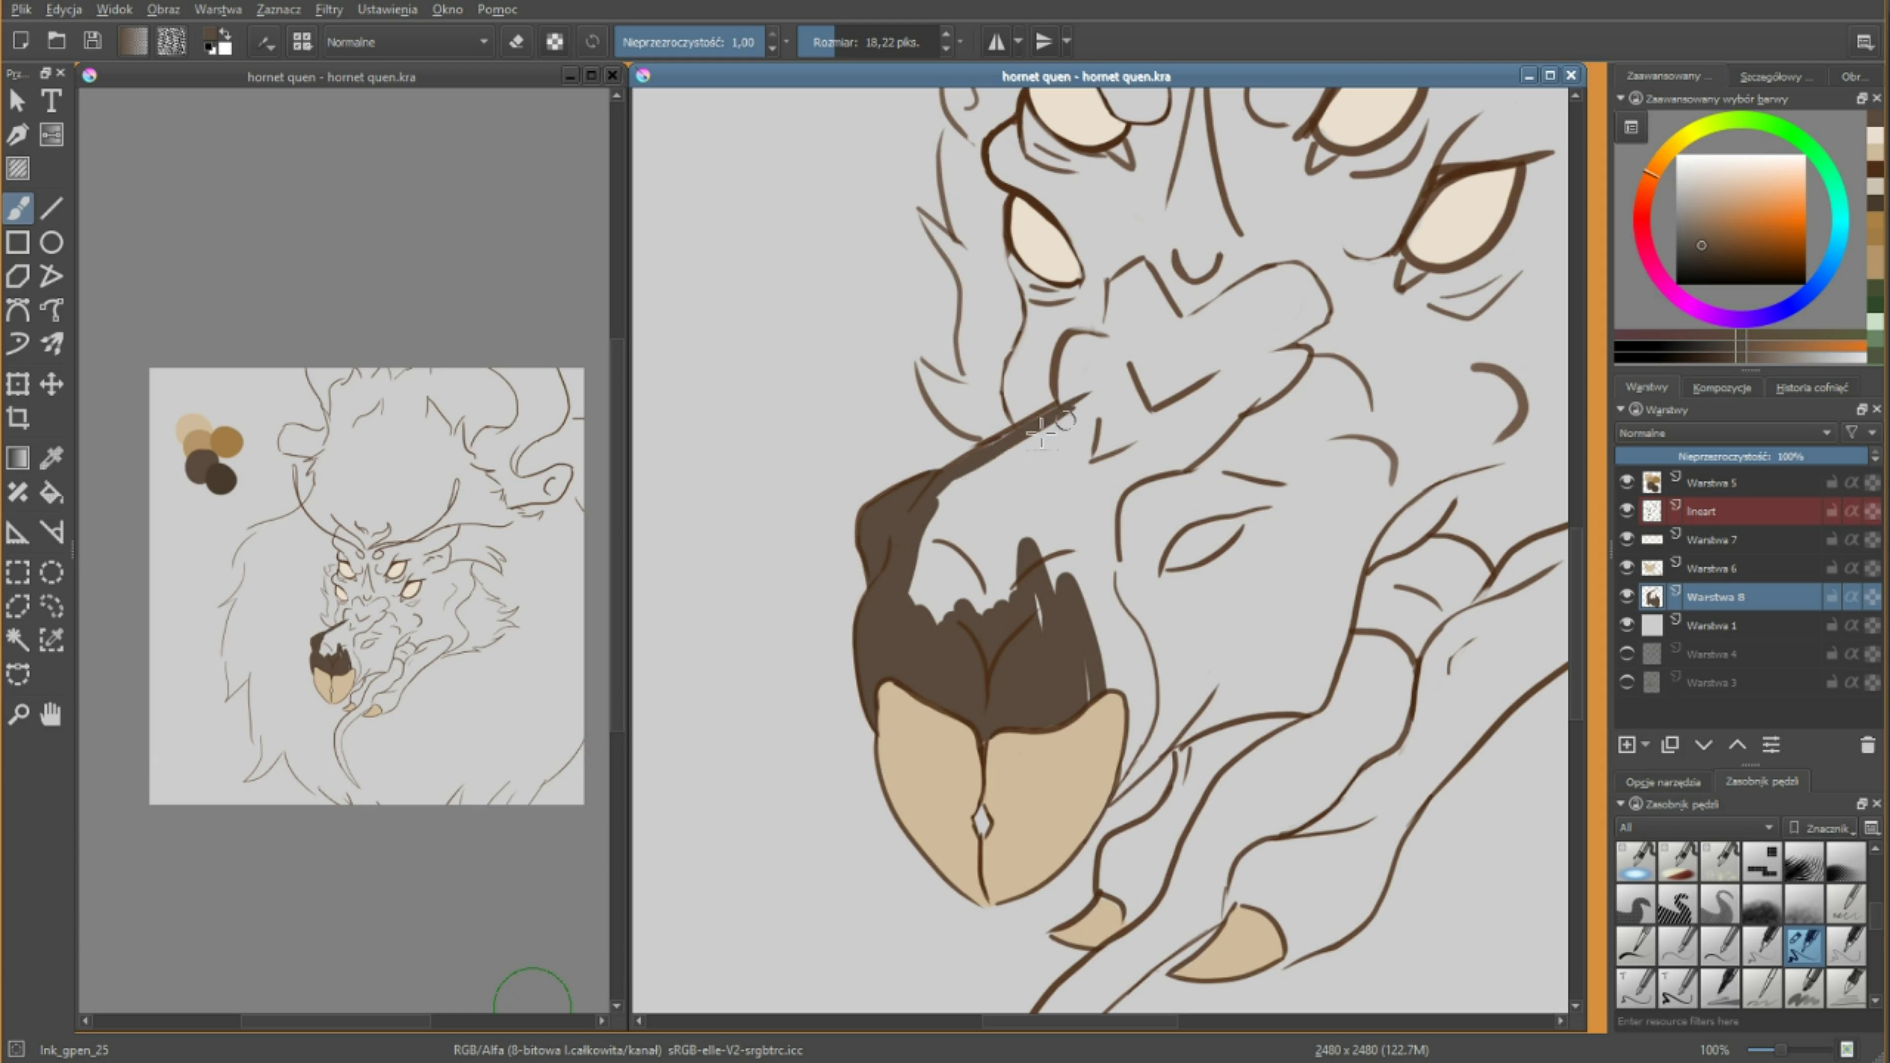
scroll(1042, 484, up, 2)
drag(967, 596, 1228, 410)
drag(1117, 596, 1412, 369)
scroll(1412, 369, down, 2)
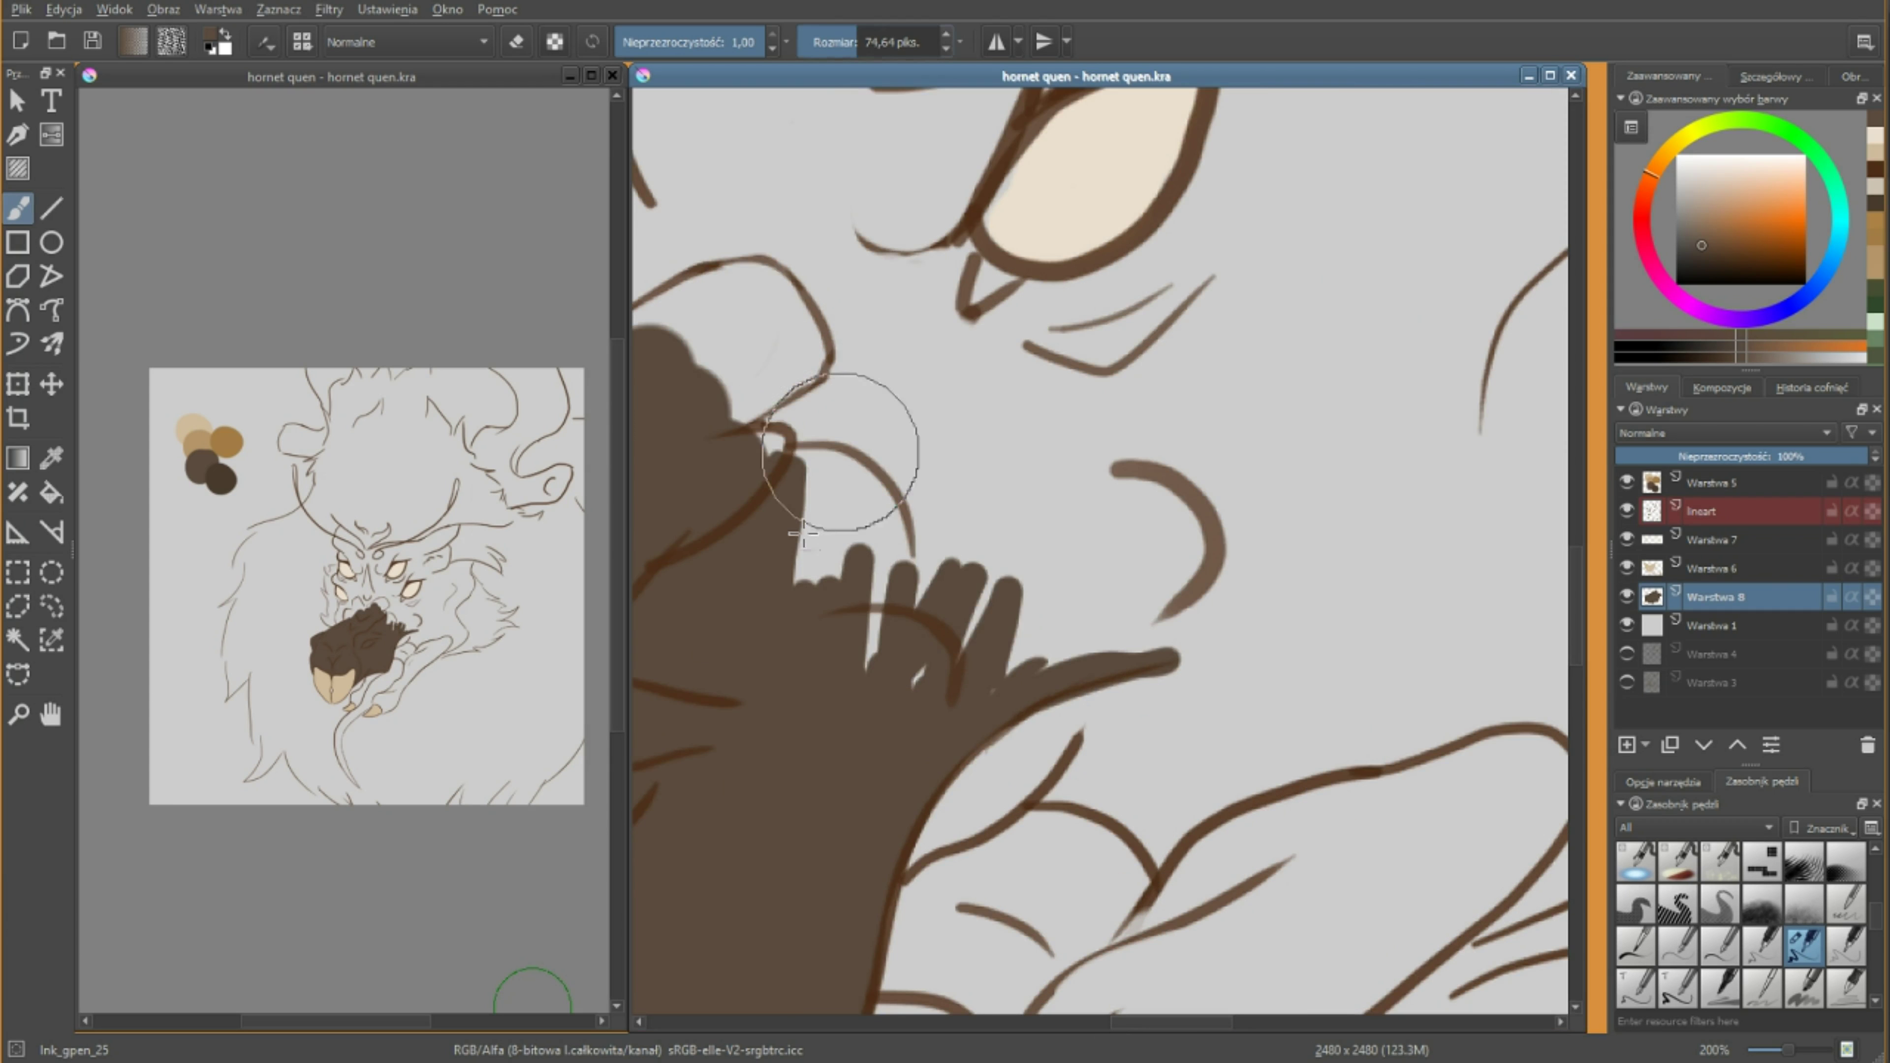
drag(967, 633, 1133, 440)
drag(1193, 514, 1342, 592)
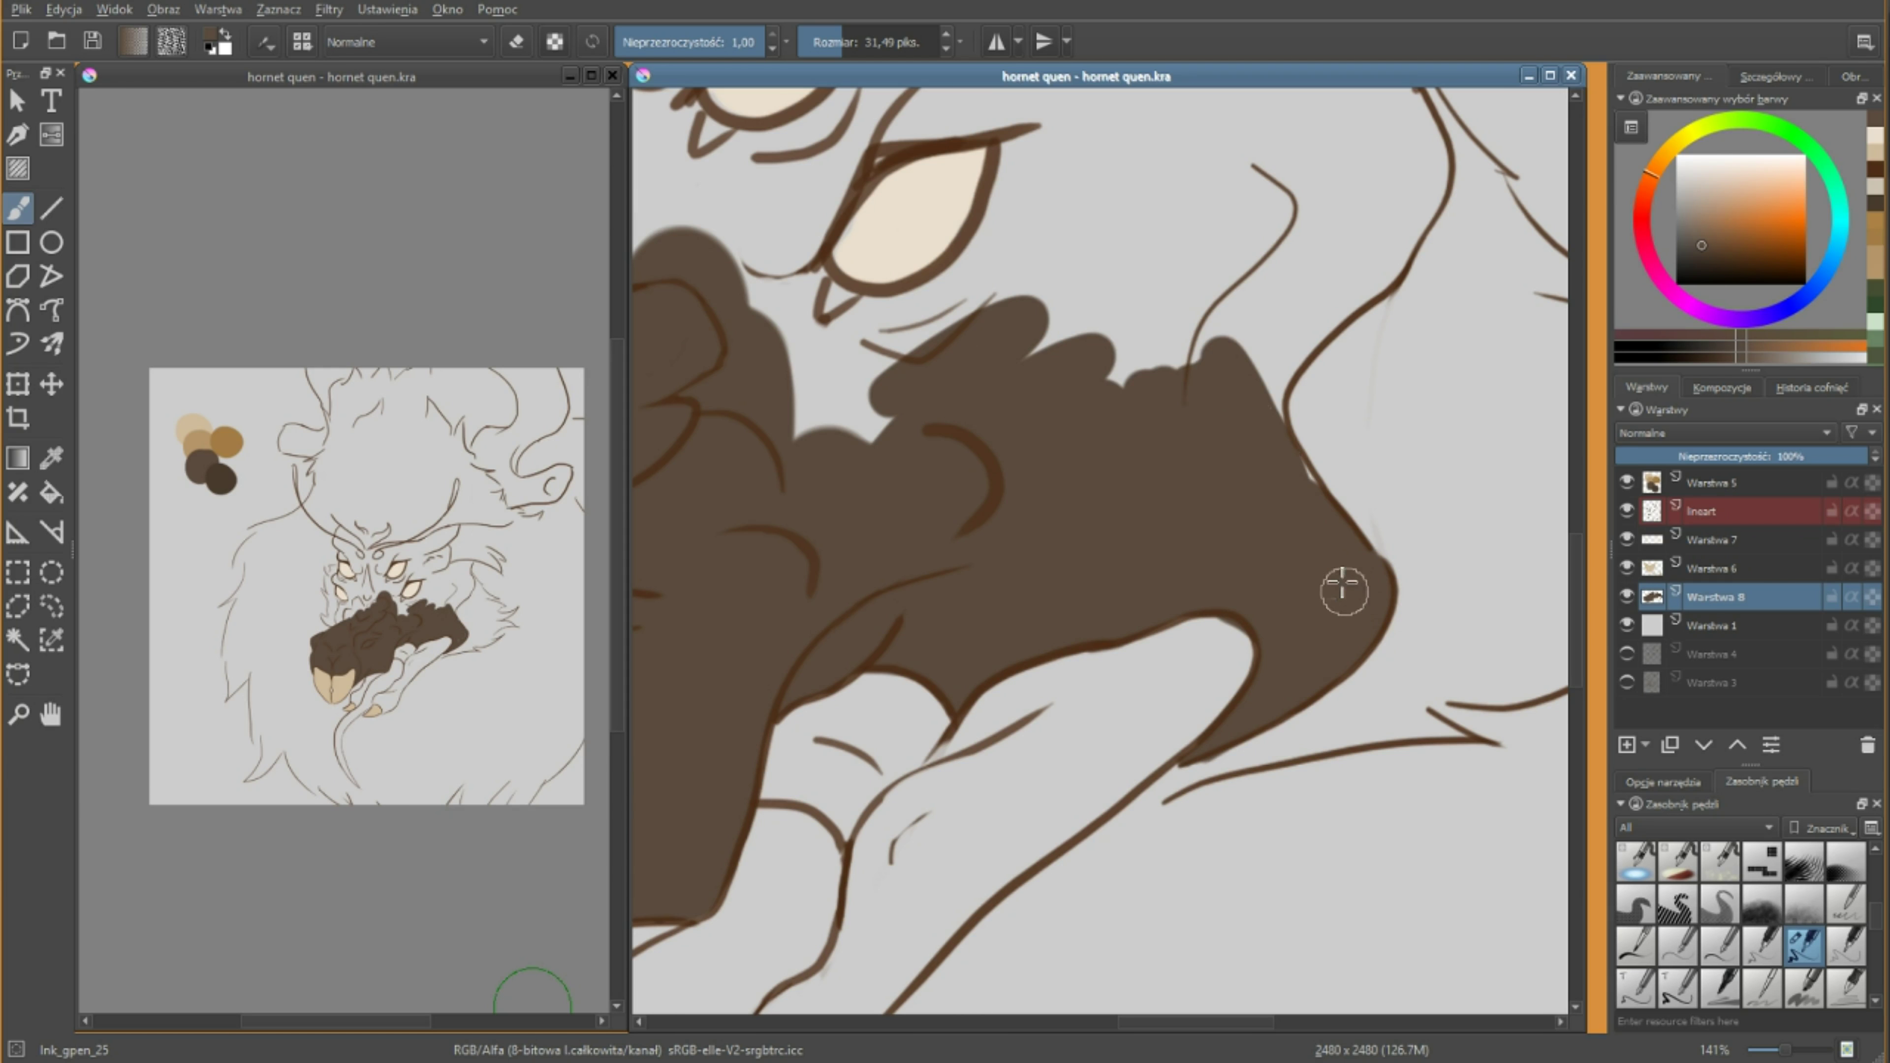
scroll(1342, 591, up, 3)
drag(1080, 521, 1265, 313)
drag(967, 596, 1013, 473)
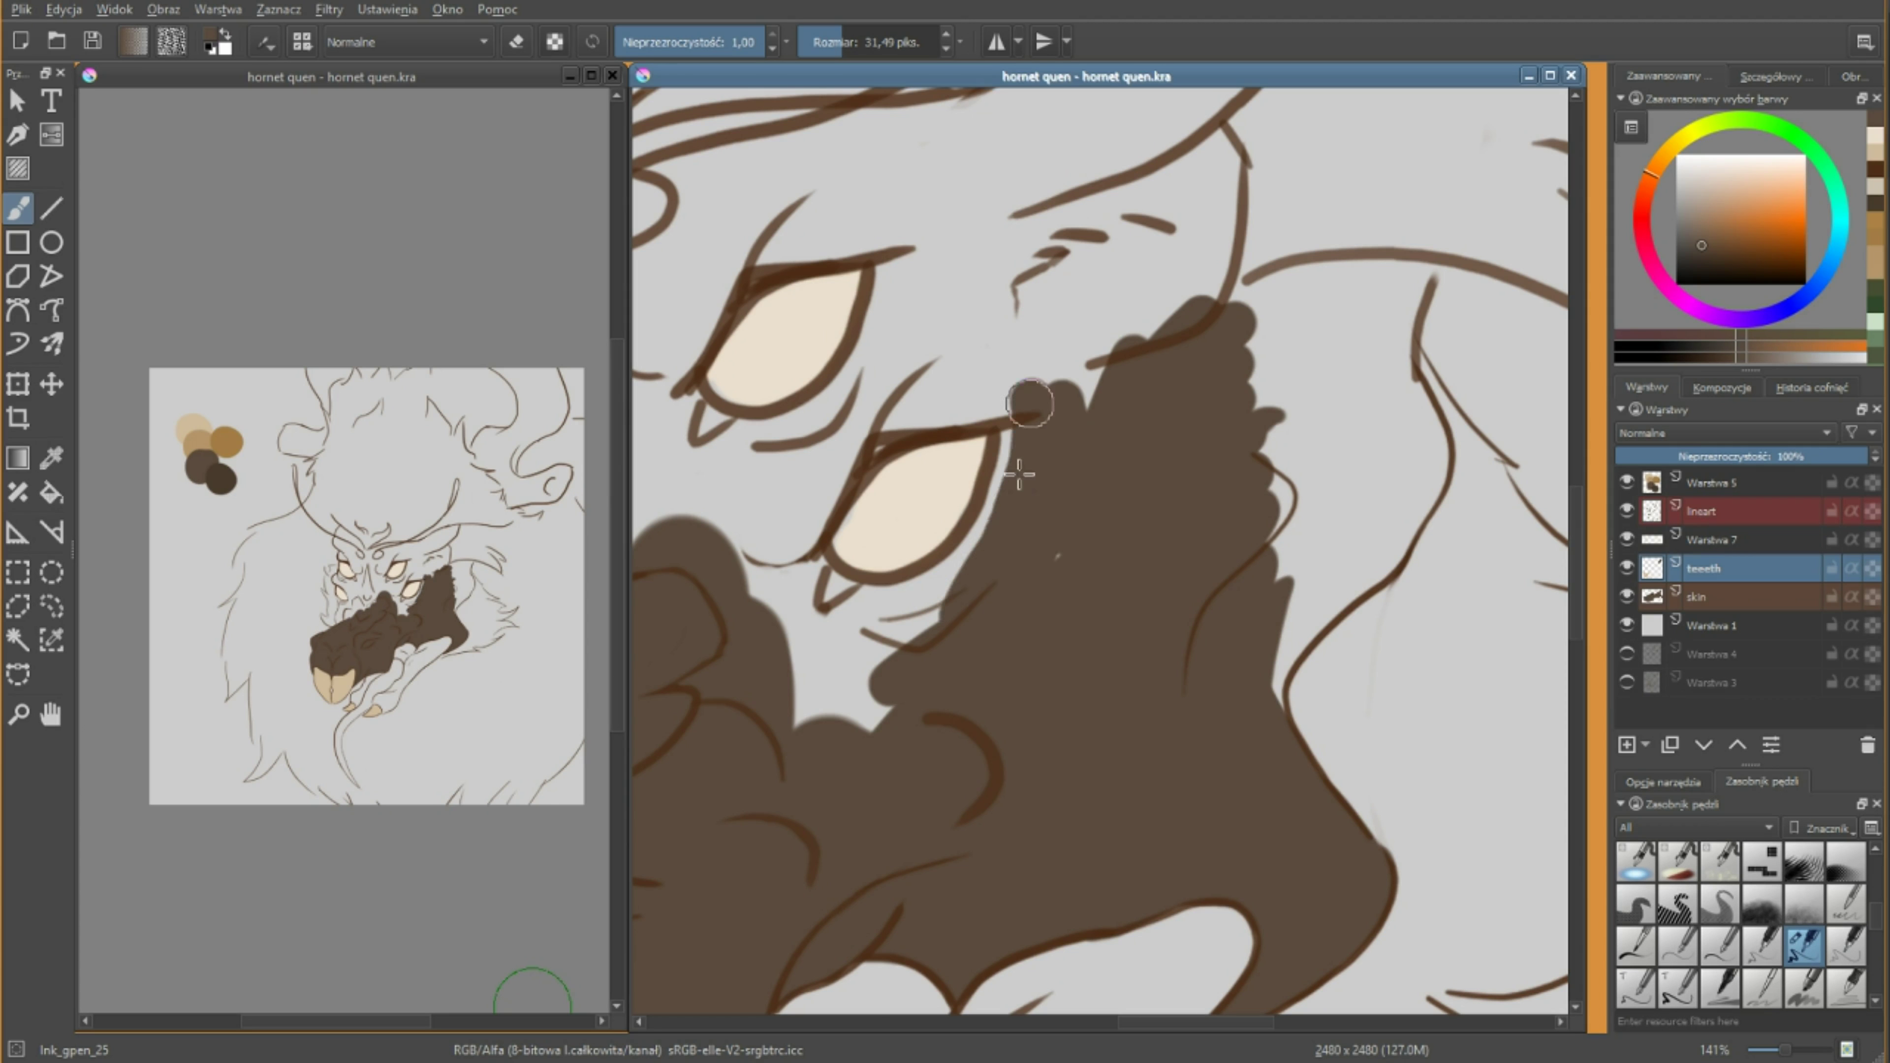
mouse_move(781, 707)
mouse_down()
mouse_move(1372, 316)
mouse_move(1379, 548)
mouse_move(1310, 633)
mouse_move(968, 417)
mouse_move(1310, 238)
mouse_up()
Fill the upper face, around the eyes, and the left side dark brown.
scroll(1310, 633, up, 3)
scroll(1117, 447, left, 5)
drag(893, 544, 1154, 740)
scroll(1137, 579, down, 3)
mouse_move(930, 536)
mouse_down()
mouse_move(1042, 357)
mouse_move(1161, 588)
mouse_up()
scroll(1043, 447, up, 3)
drag(968, 477, 1190, 745)
scroll(1144, 946, down, 3)
scroll(1145, 946, up, 3)
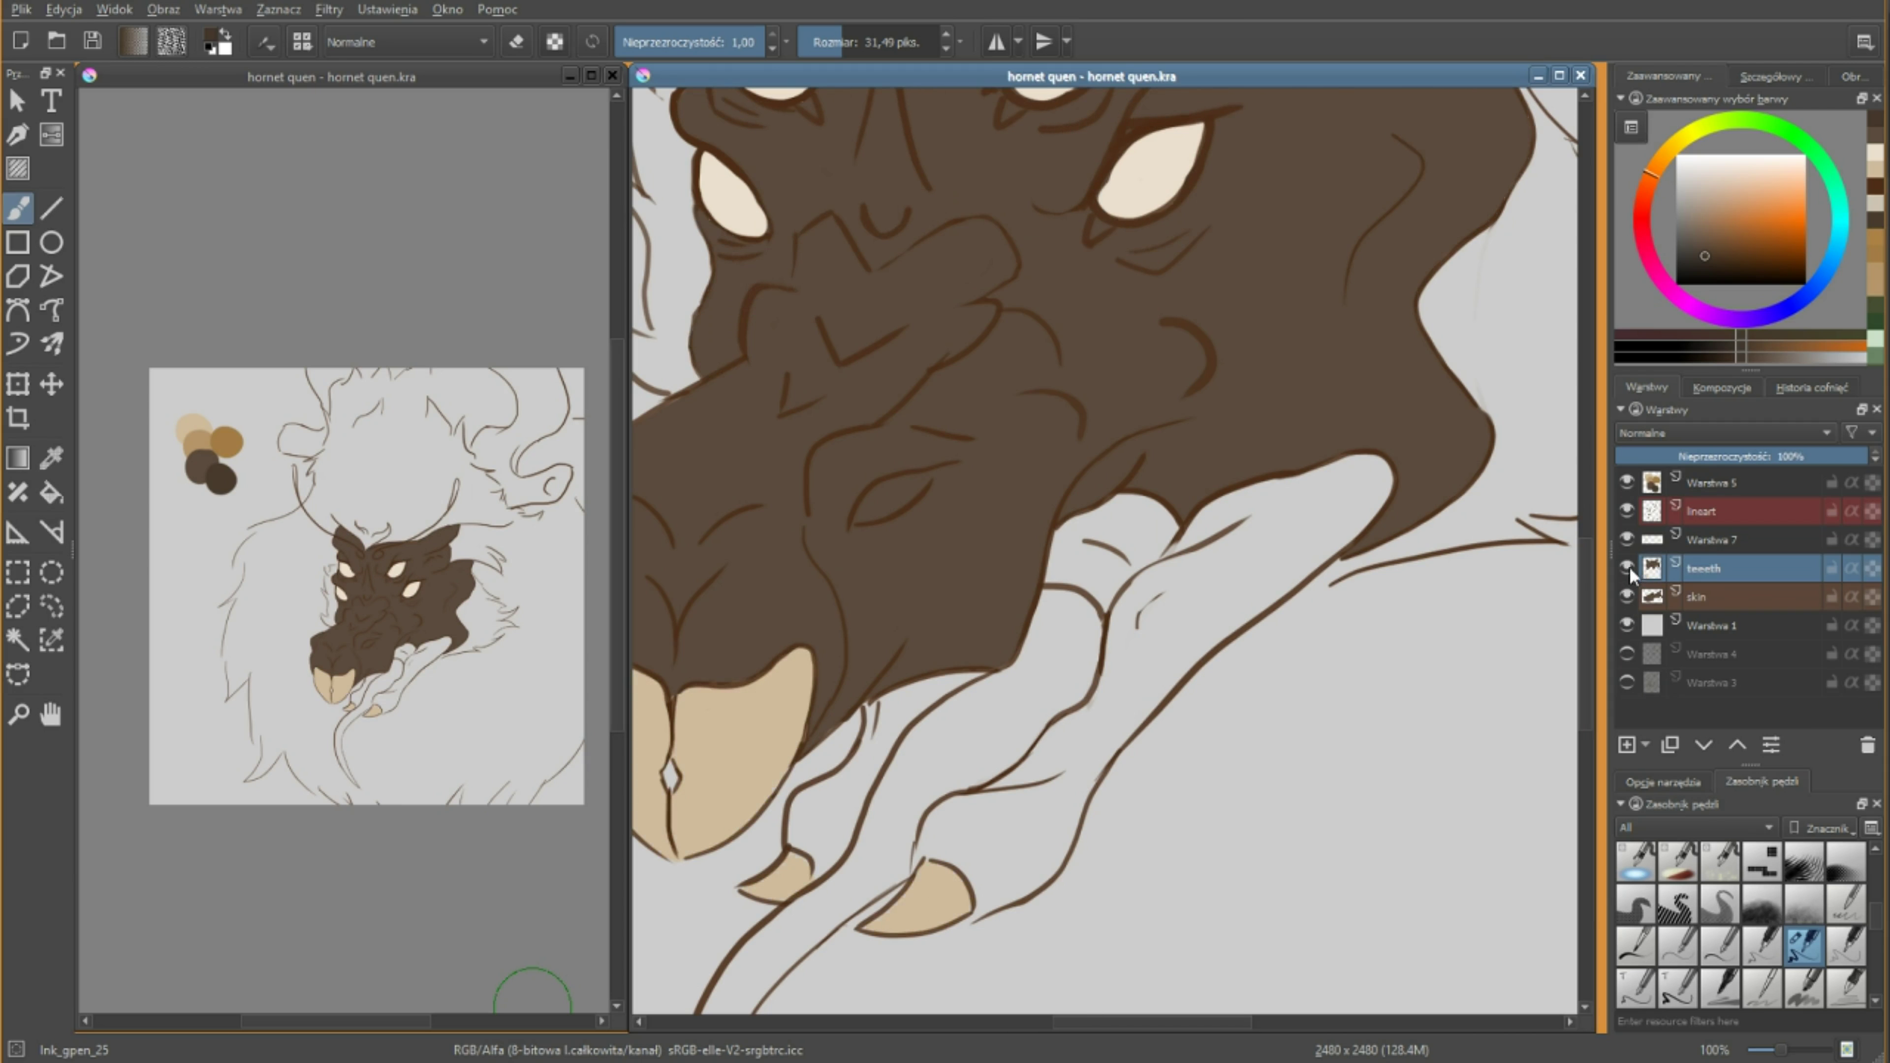
On new layer Warstwa 9, paint a darker band from below the mouth toward the claw.
key(minus)
key(ctrl+j)
click(1636, 593)
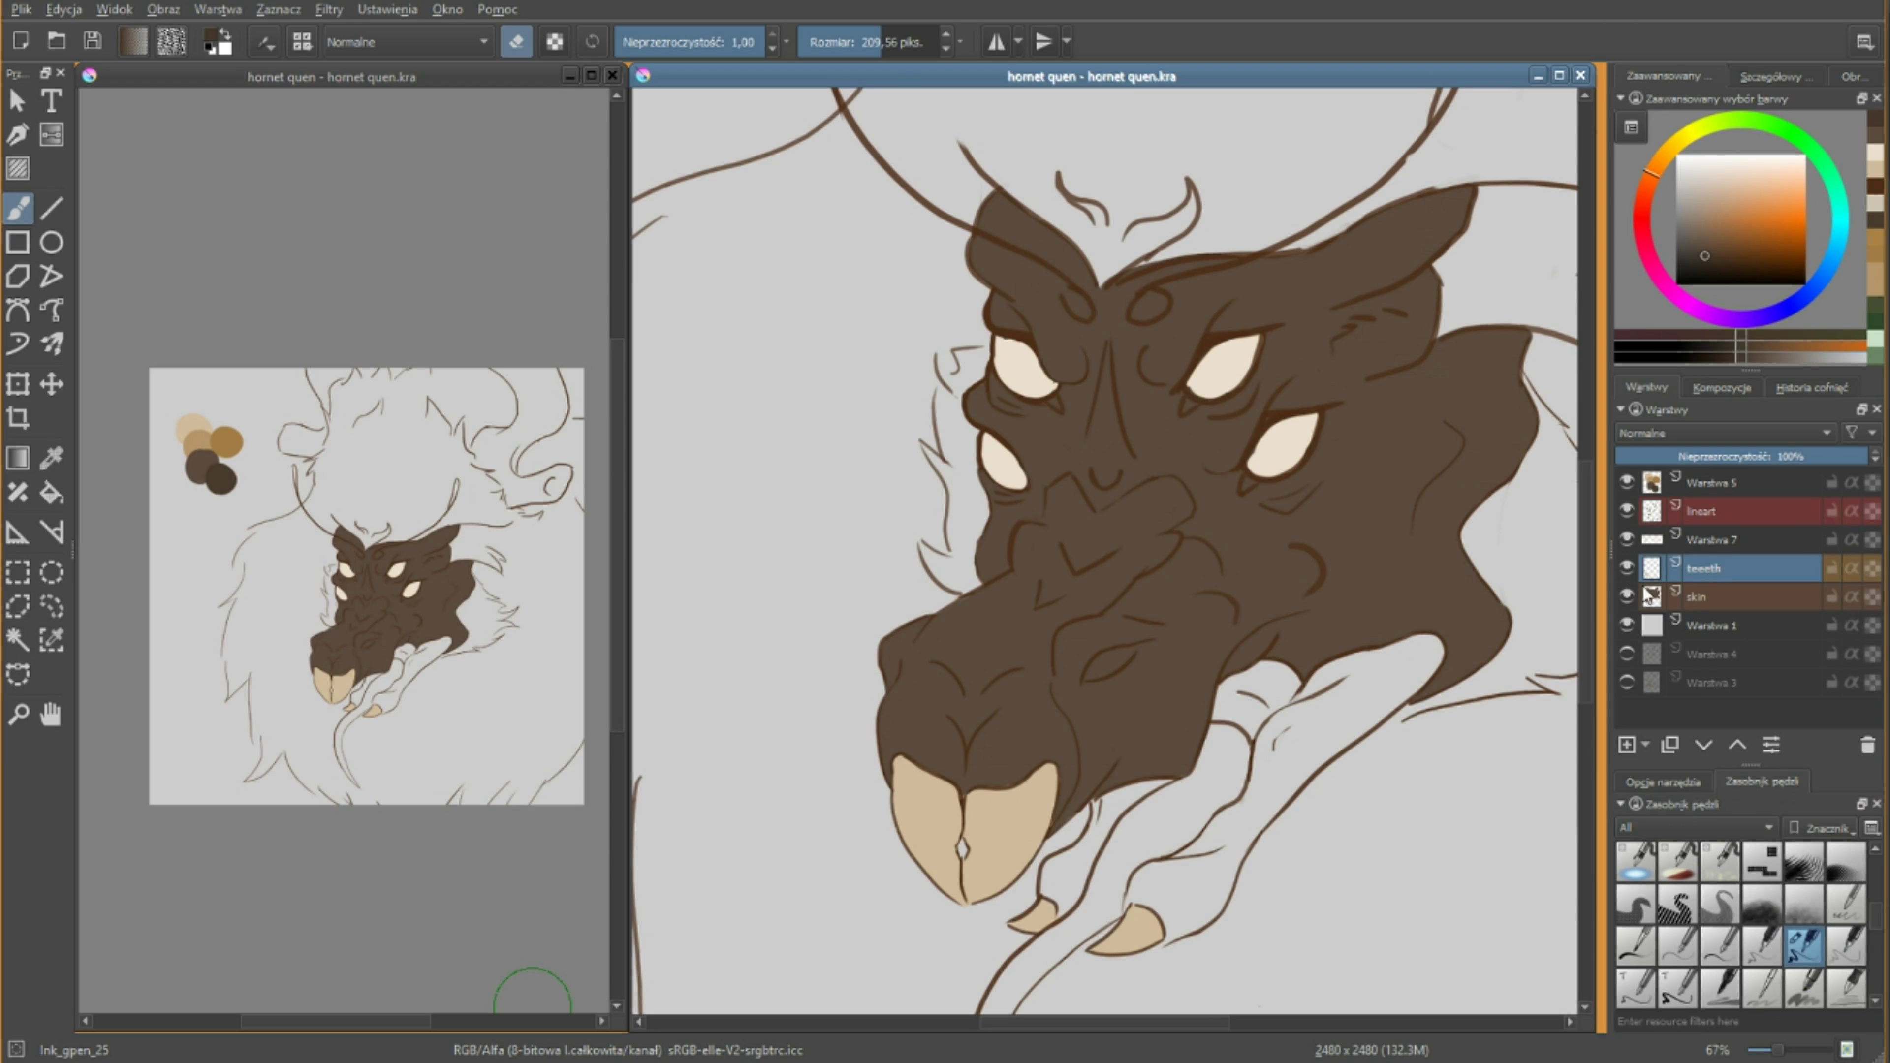
key(Insert)
scroll(1191, 745, up, 3)
mouse_move(1198, 641)
mouse_down()
mouse_move(1444, 491)
mouse_move(1139, 789)
mouse_up()
scroll(1146, 468, down, 3)
drag(1115, 626, 930, 714)
Finish the dark band, then paint a long tan tongue on a layer named tongue.
drag(847, 512, 1100, 576)
drag(1123, 555, 1100, 576)
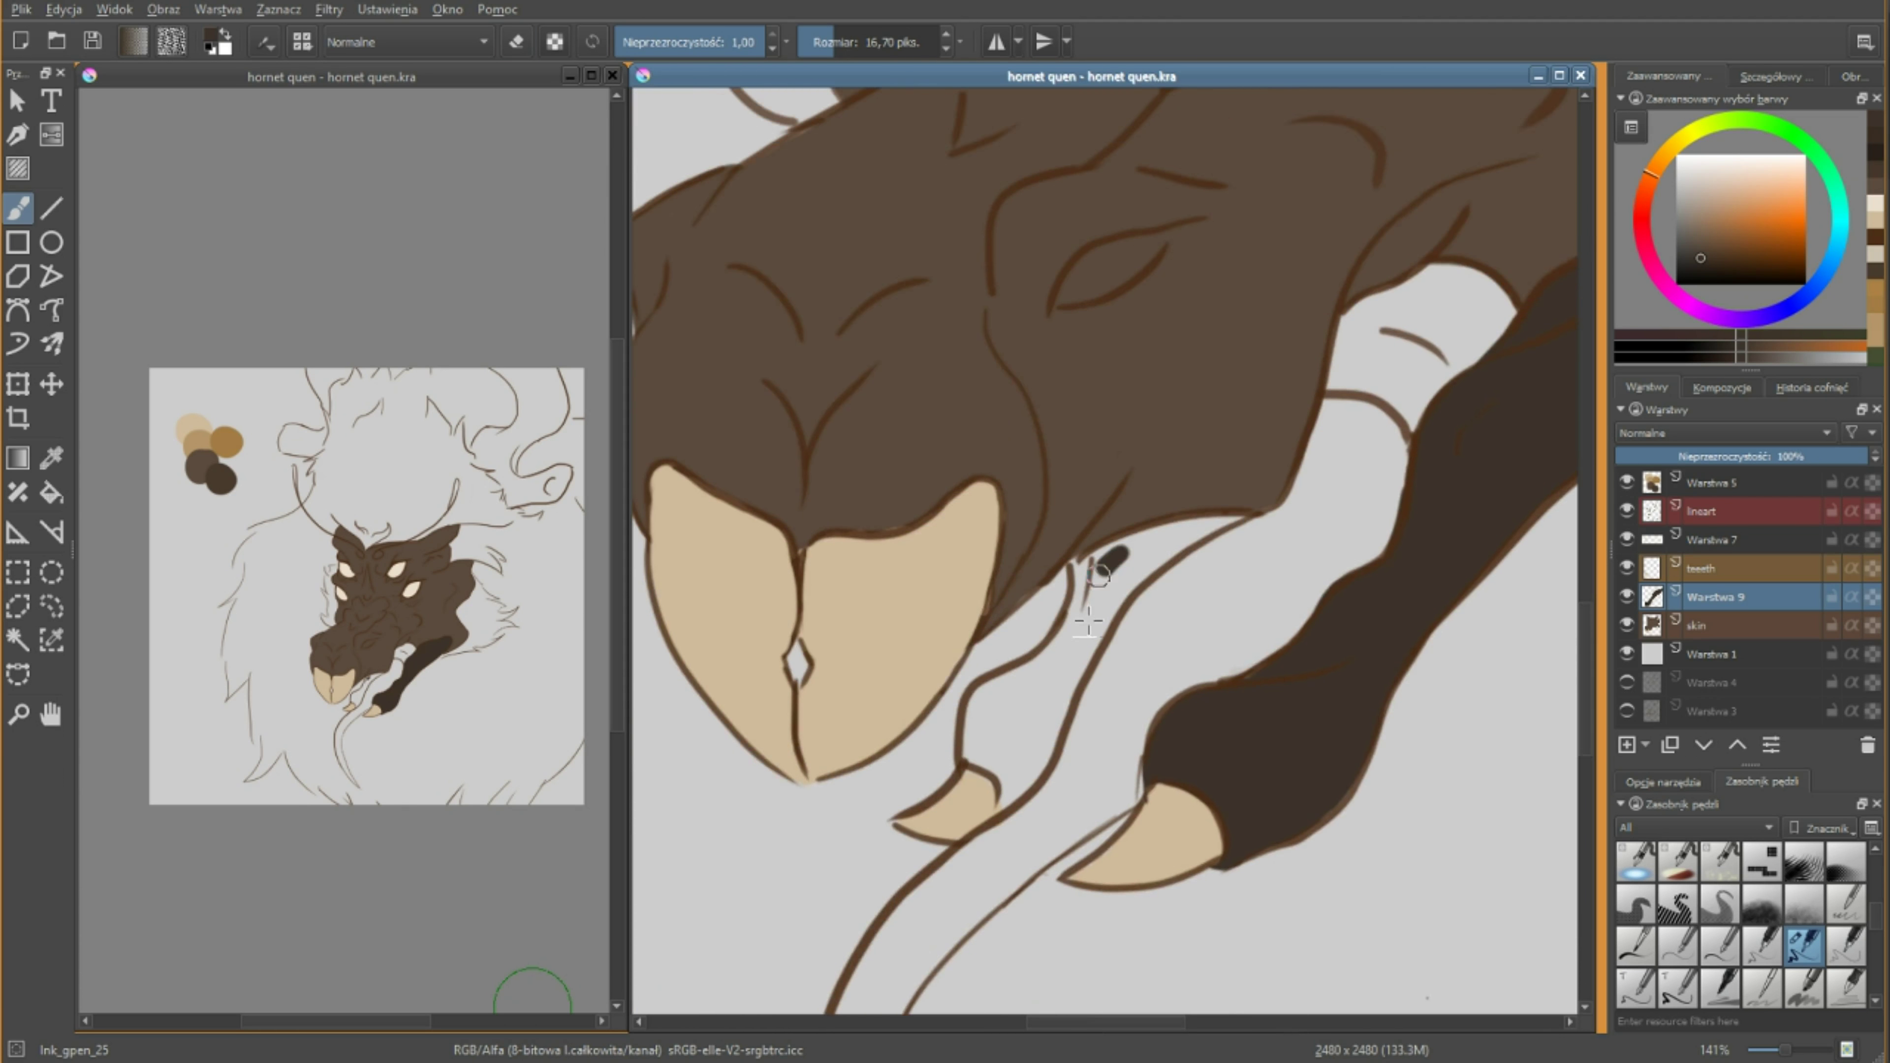
click(1712, 653)
click(1628, 745)
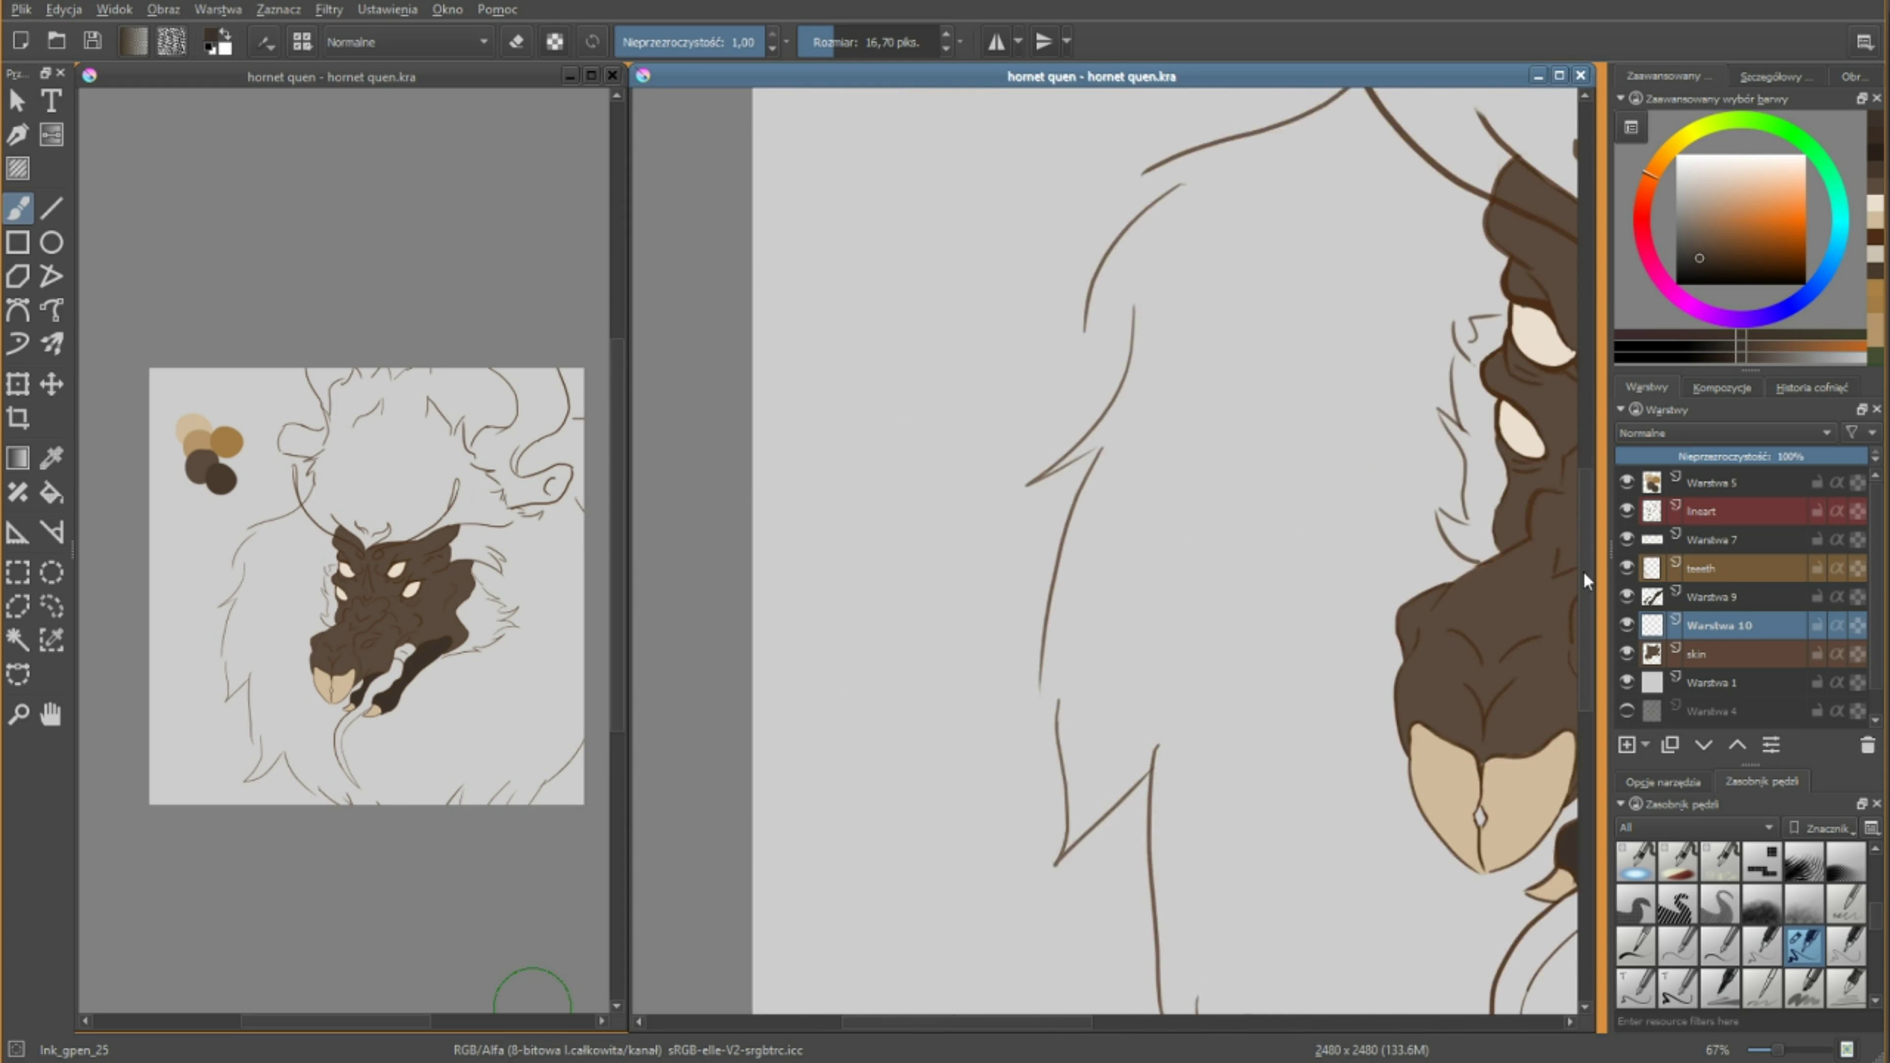
drag(1384, 477, 1219, 619)
scroll(1218, 619, down, 3)
drag(1280, 417, 1205, 879)
scroll(1205, 745, down, 4)
drag(1161, 537, 1243, 872)
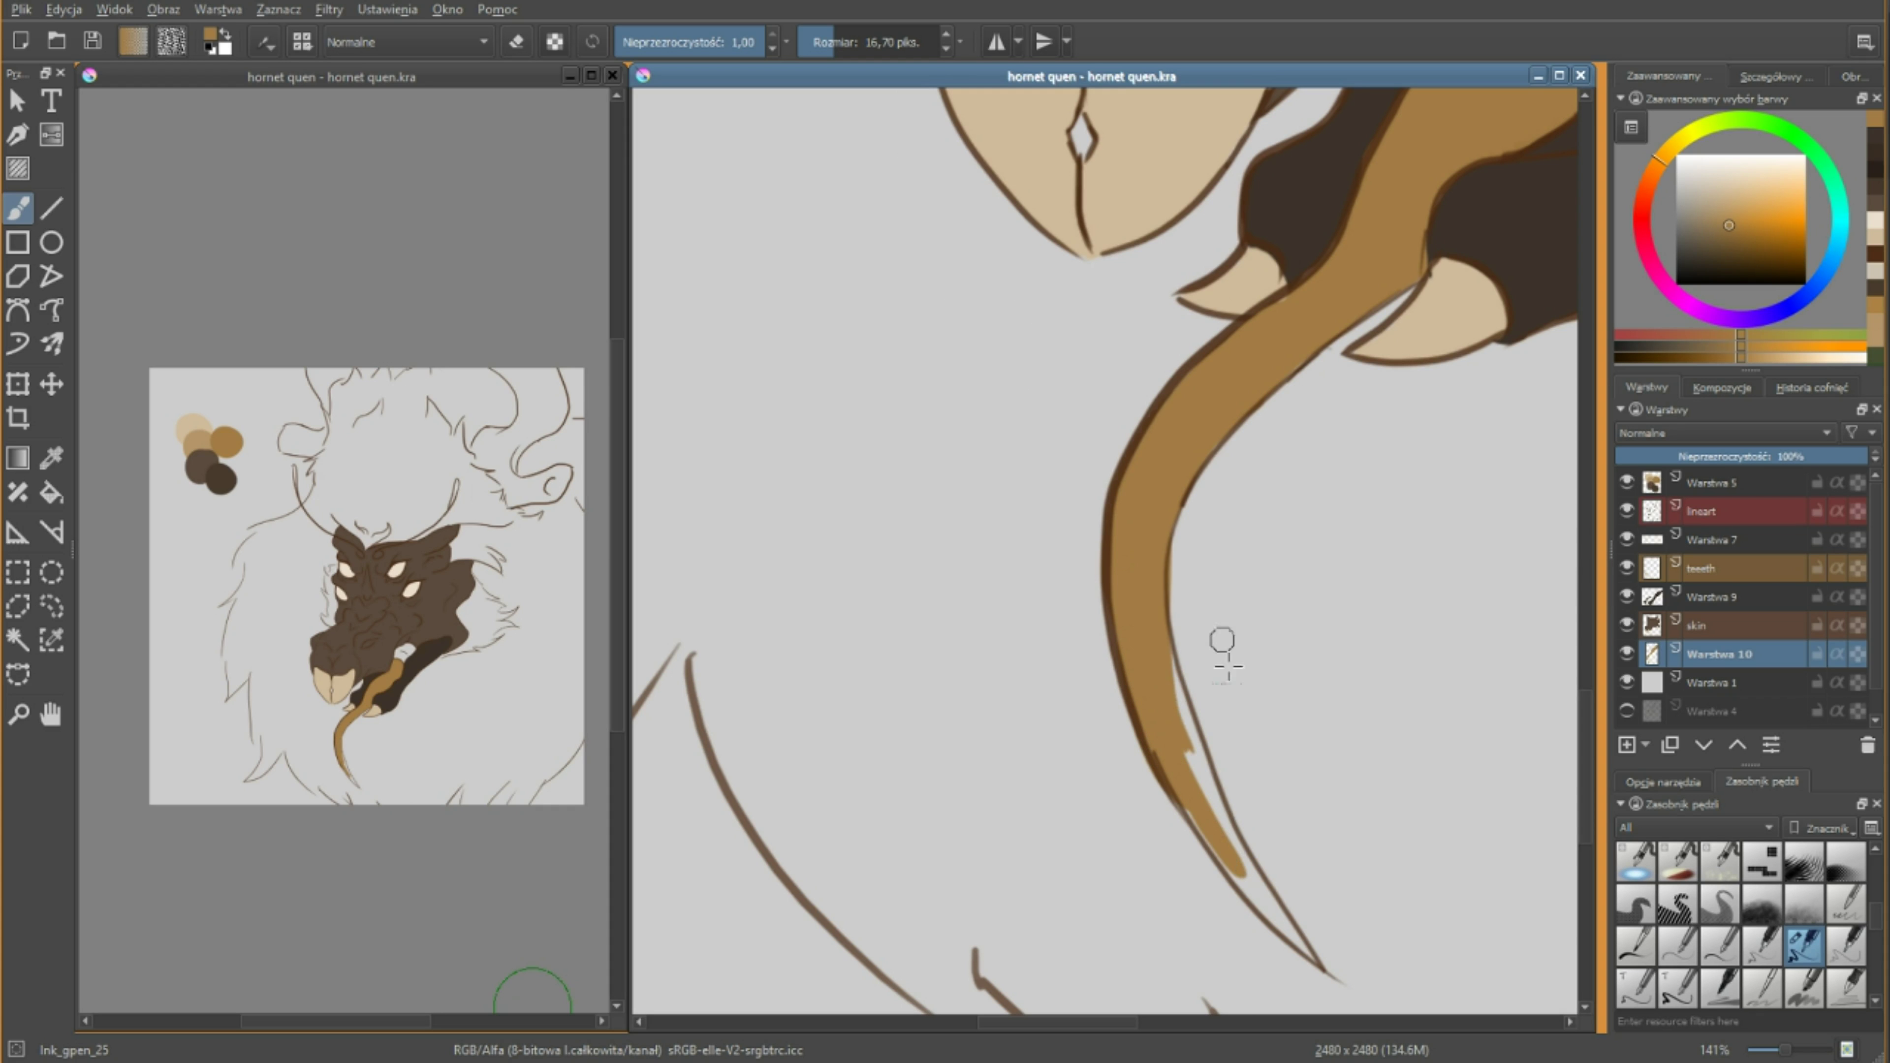
key(e)
scroll(1295, 940, down, 3)
double_click(1708, 655)
text(tongue)
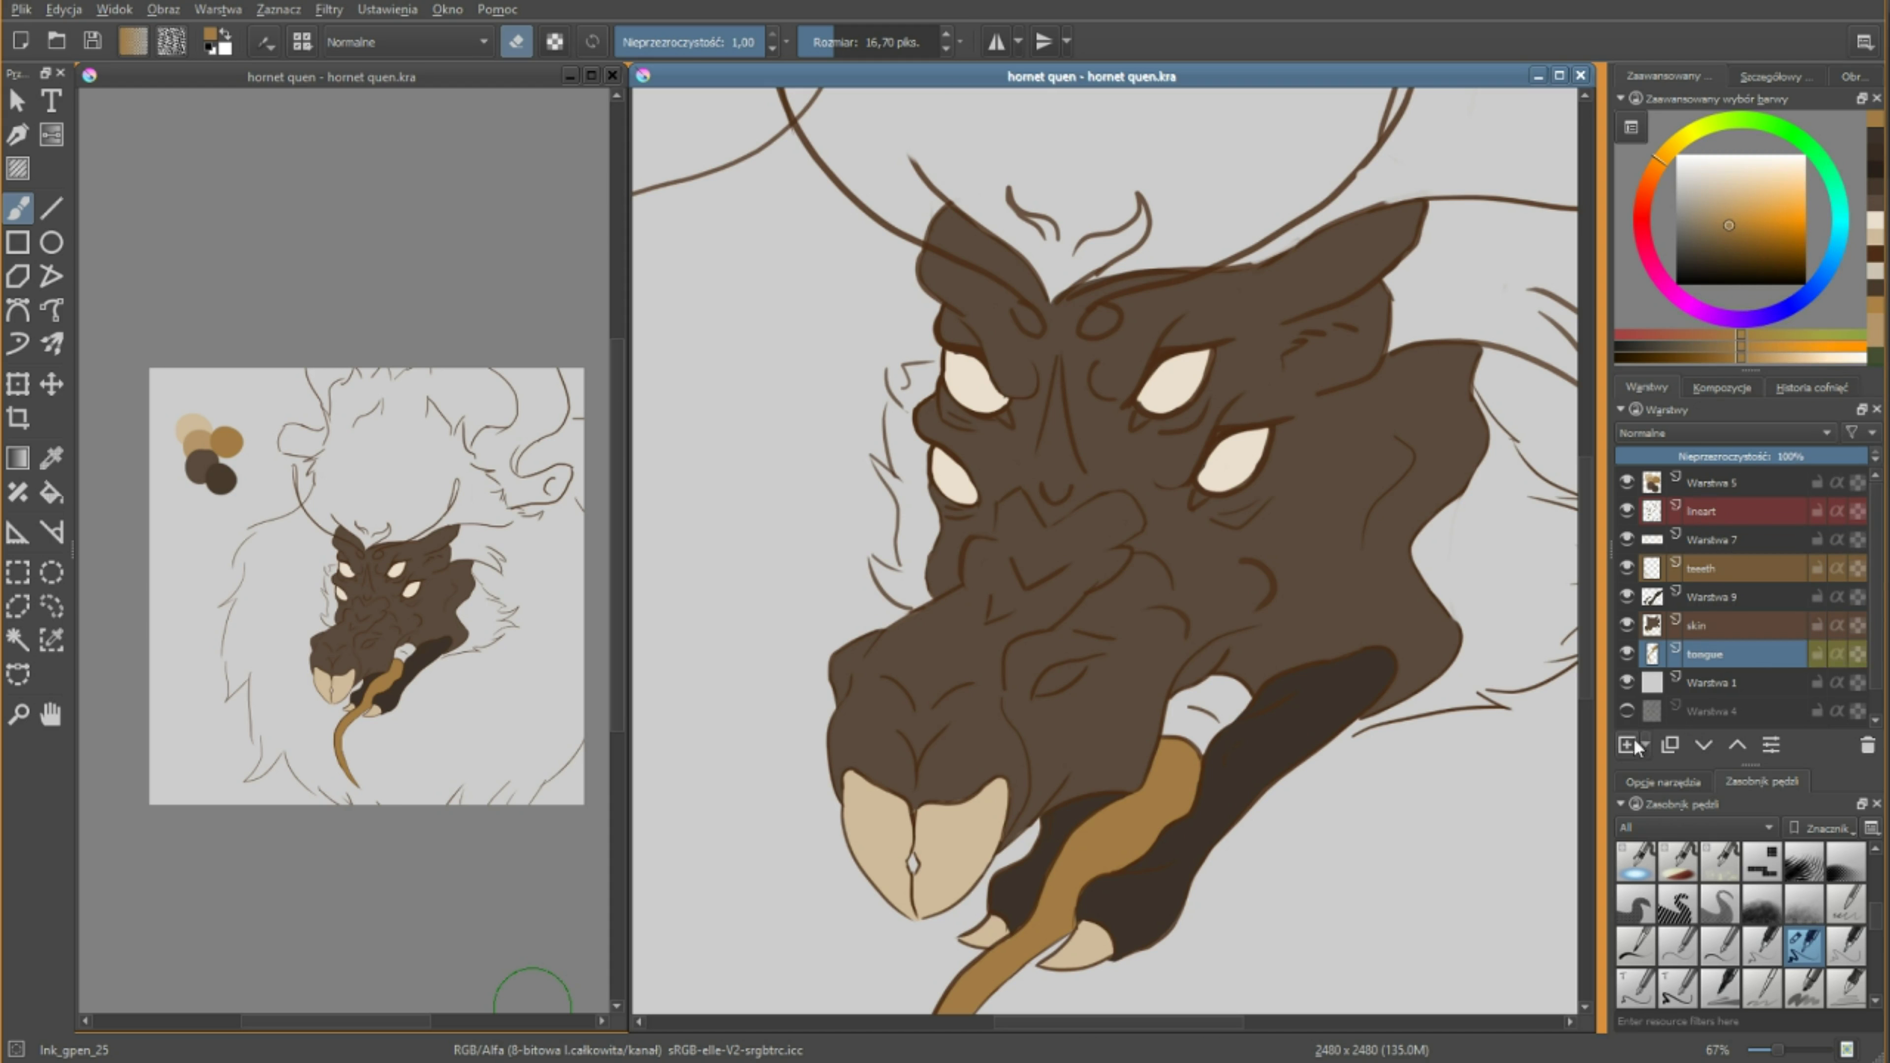
On a horns layer, paint the large curved horn and a small second horn dark brown.
click(1628, 745)
scroll(1102, 550, up, 5)
click(1711, 625)
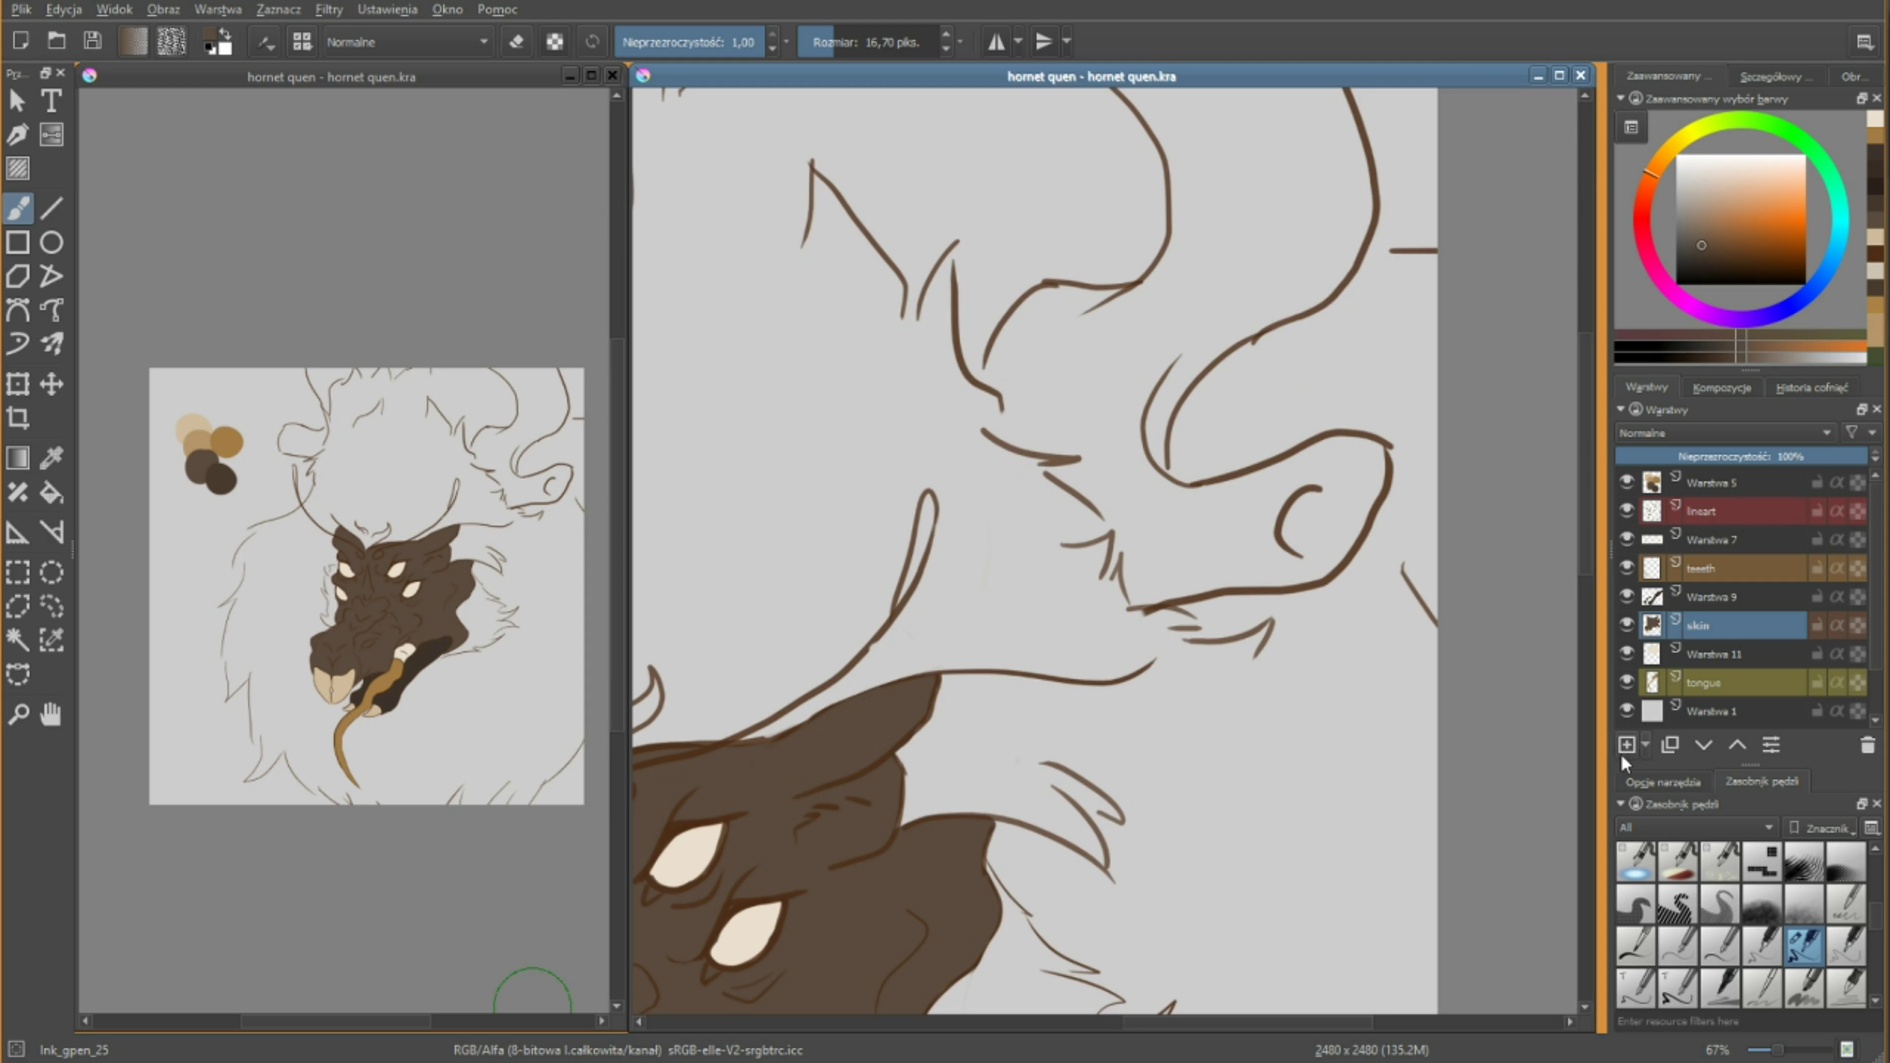
click(1628, 745)
drag(1012, 477, 1063, 317)
drag(1068, 519, 1350, 447)
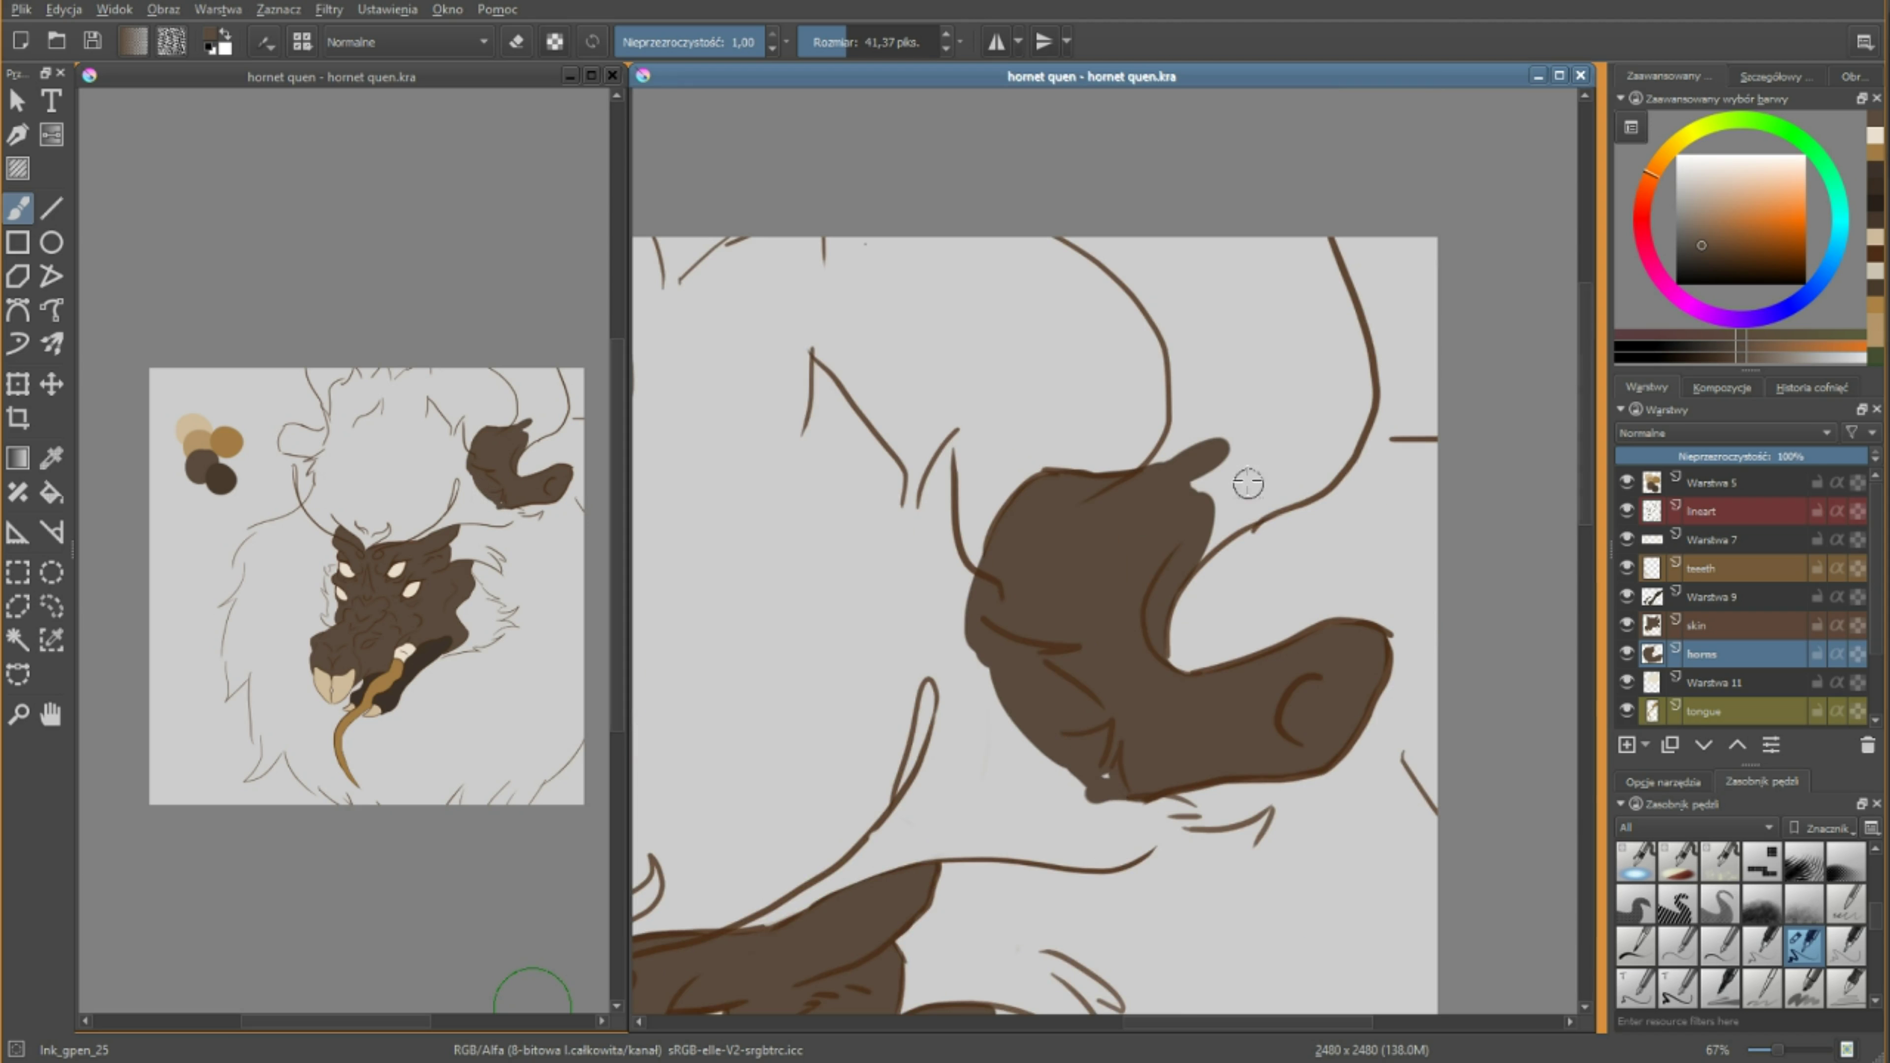
scroll(1245, 477, up, 3)
drag(1191, 462, 1332, 357)
scroll(1030, 968, up, 3)
scroll(1031, 1043, left, 2)
mouse_move(923, 655)
mouse_down()
mouse_move(996, 675)
mouse_move(1079, 328)
mouse_up()
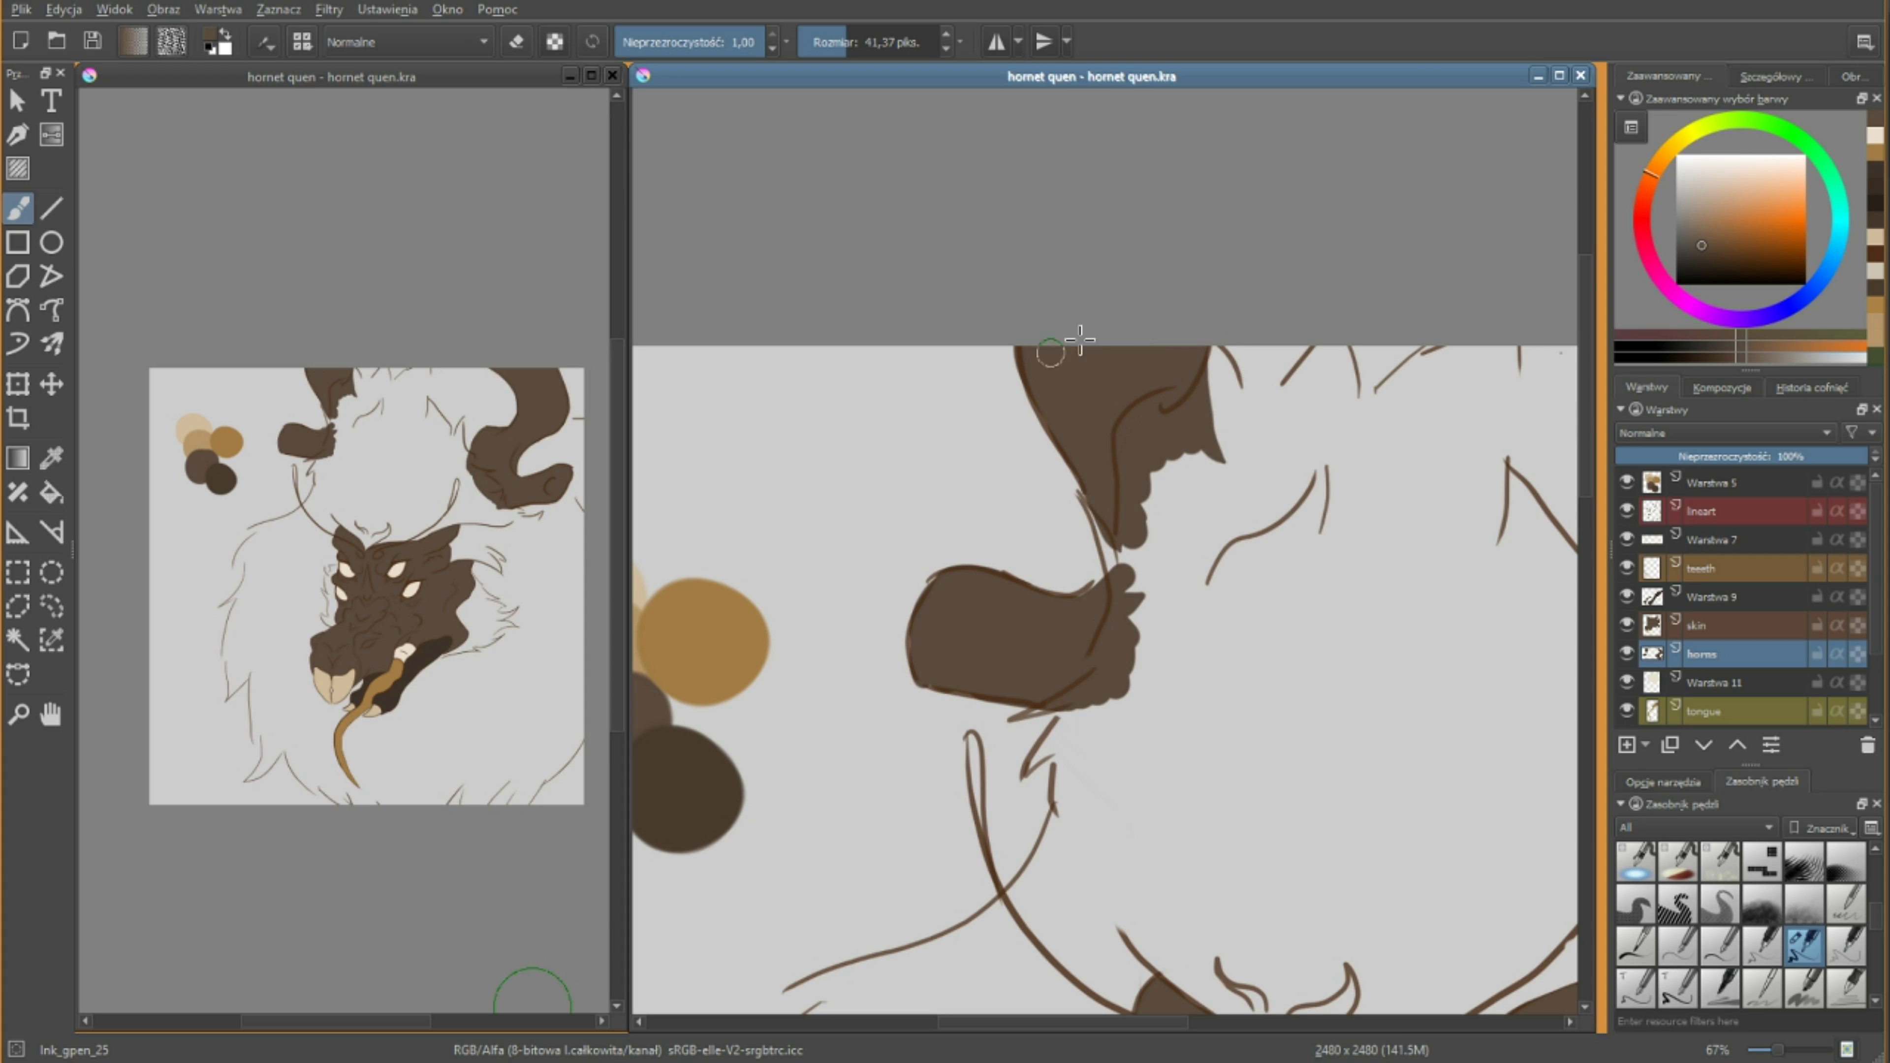
scroll(967, 522, down, 3)
Start blocking in the tan mane around the head on a new layer.
key(Insert)
ctrl+click(959, 579)
mouse_move(958, 579)
mouse_down()
mouse_move(1191, 595)
mouse_move(1303, 298)
mouse_up()
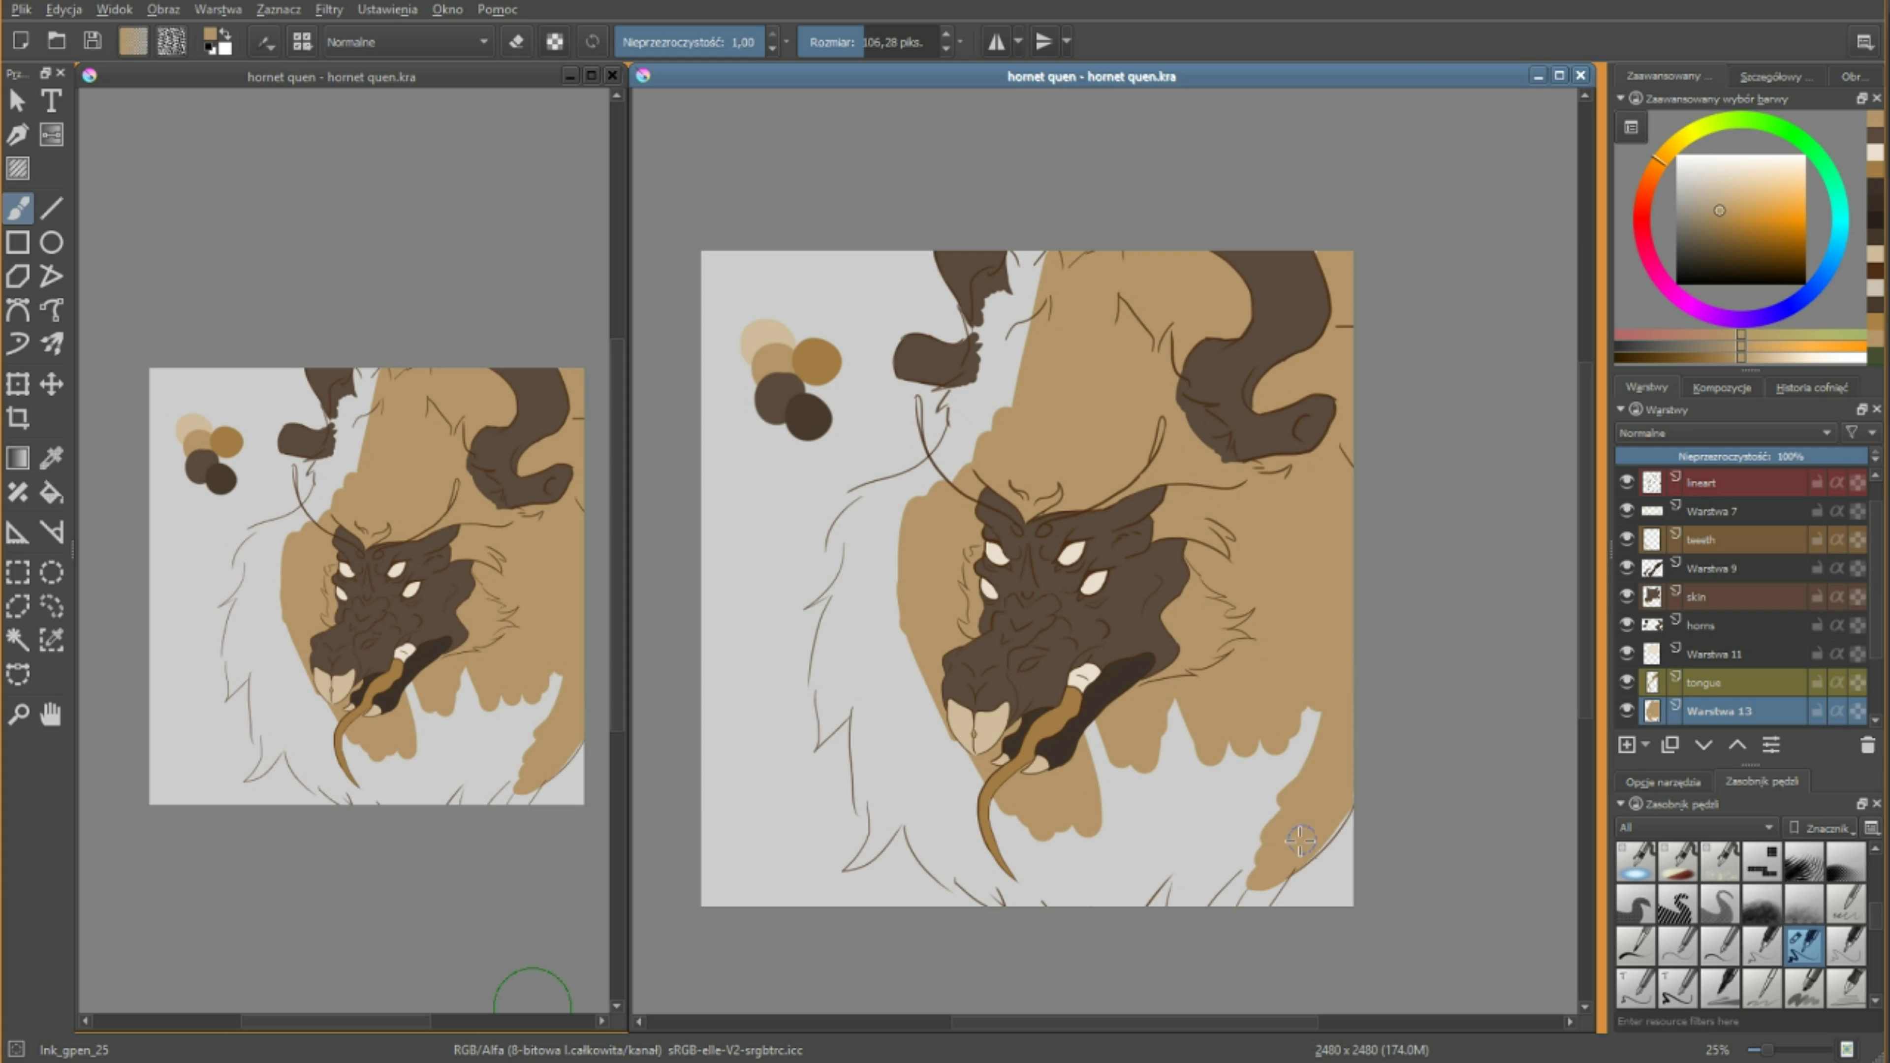
Finish the tan mane block-in, erasing it off the horn and filling the gap by the face.
drag(1303, 521, 1079, 893)
drag(1704, 626, 1705, 722)
click(521, 42)
scroll(1287, 320, up, 3)
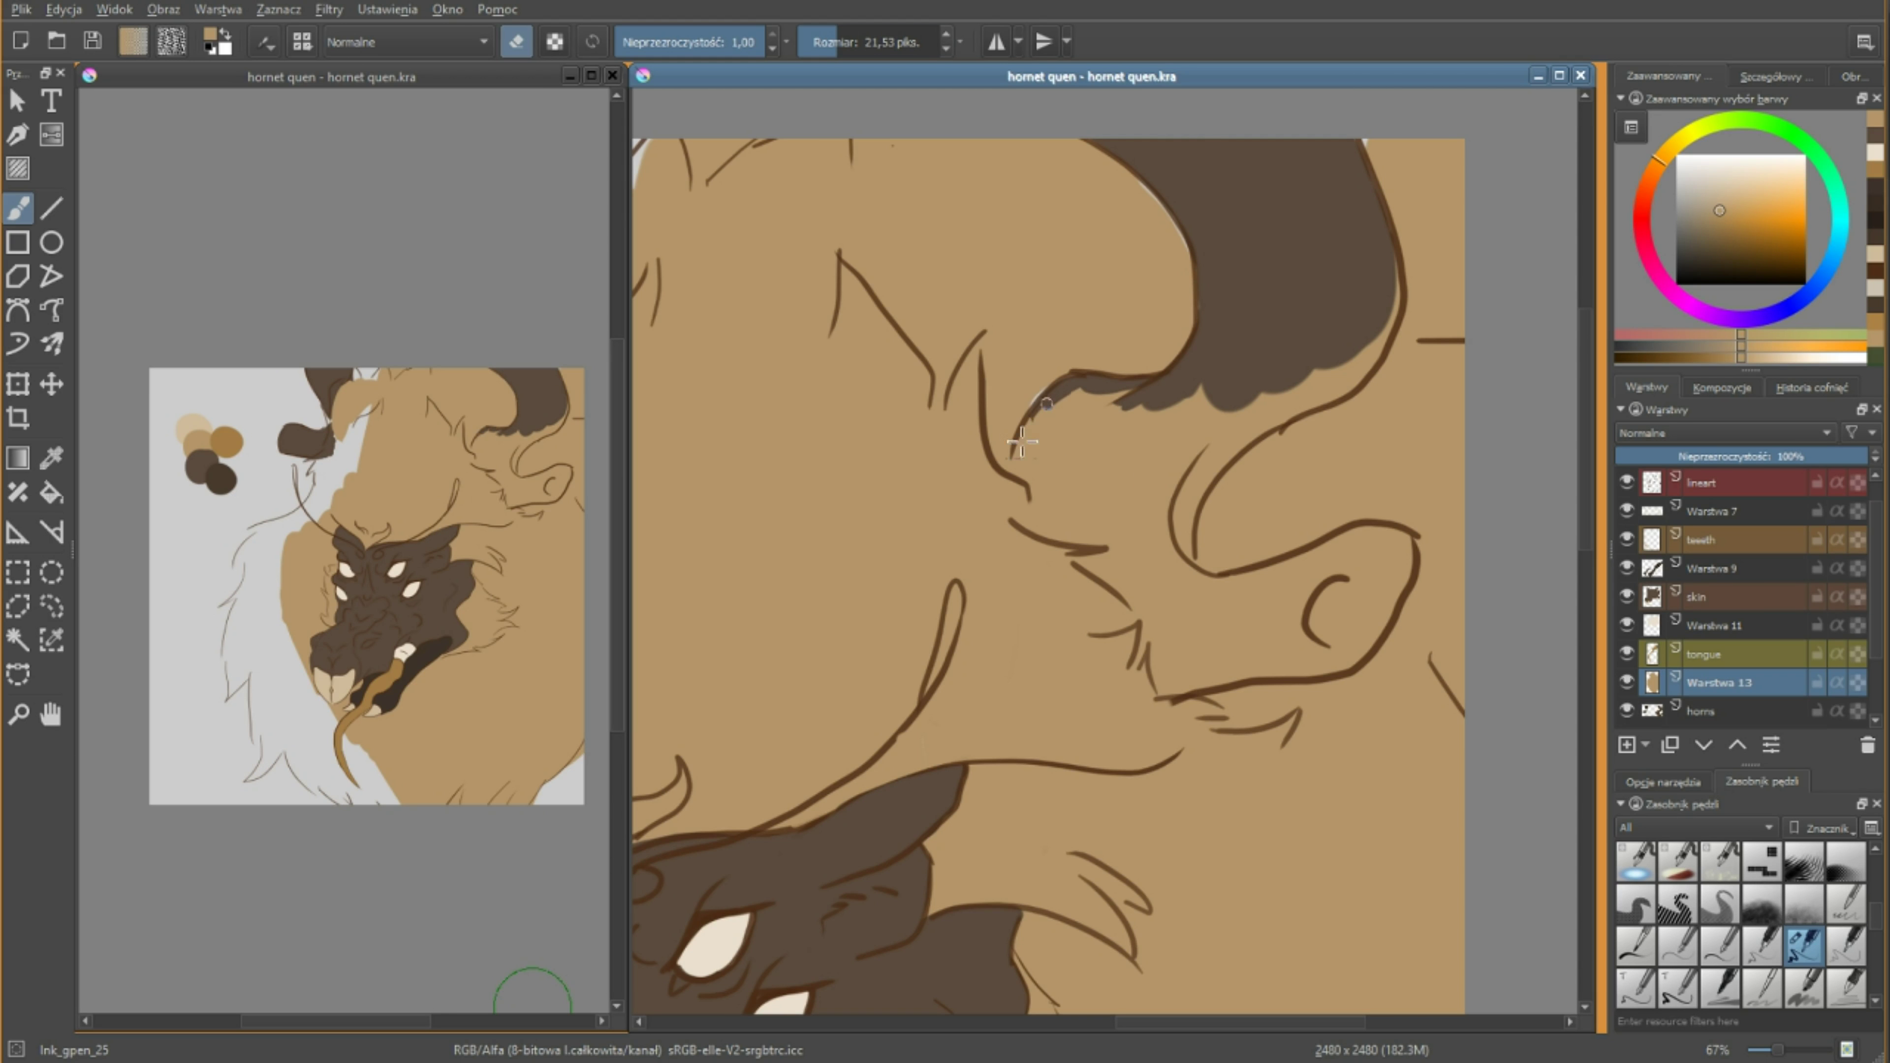
key(e)
mouse_move(1042, 447)
mouse_down()
mouse_move(1308, 367)
mouse_move(1223, 414)
mouse_move(1191, 566)
mouse_move(1085, 495)
mouse_up()
ctrl+click(1085, 496)
key(e)
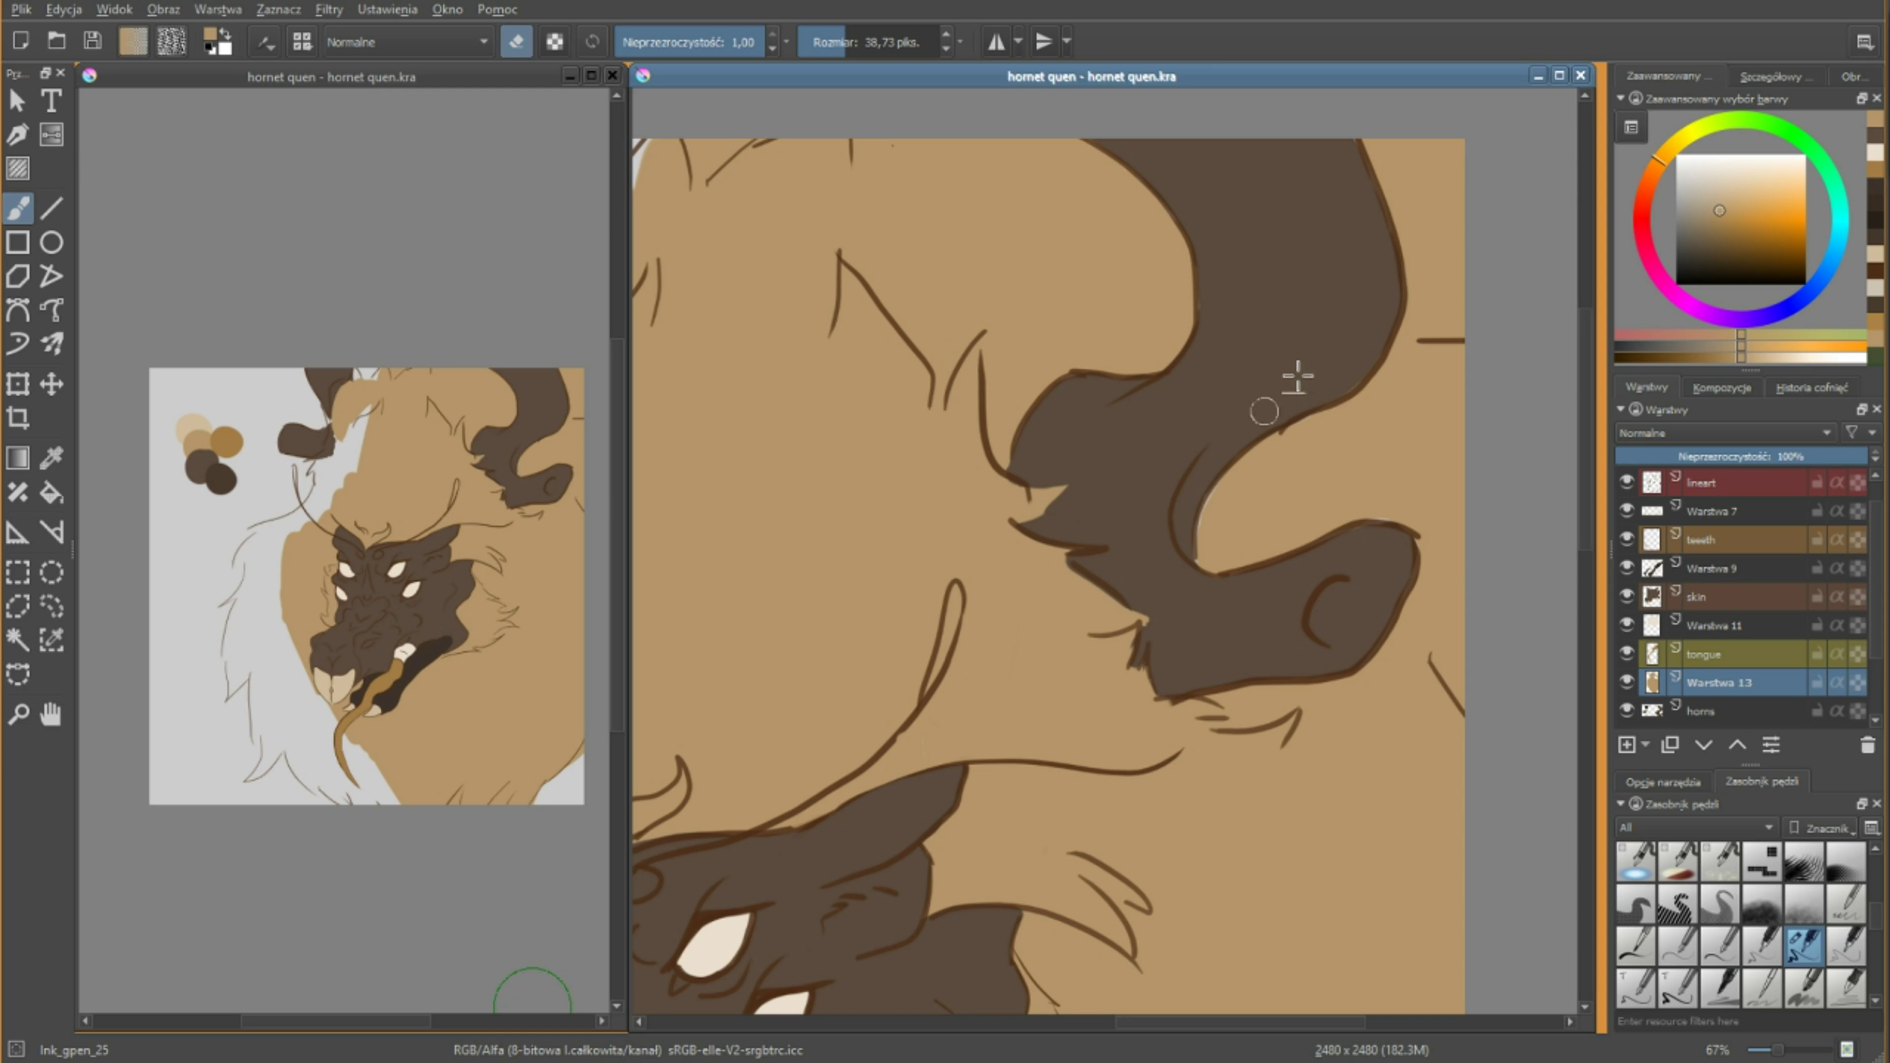
scroll(1012, 780, down, 3)
scroll(1085, 272, up, 3)
drag(1085, 270, 1027, 491)
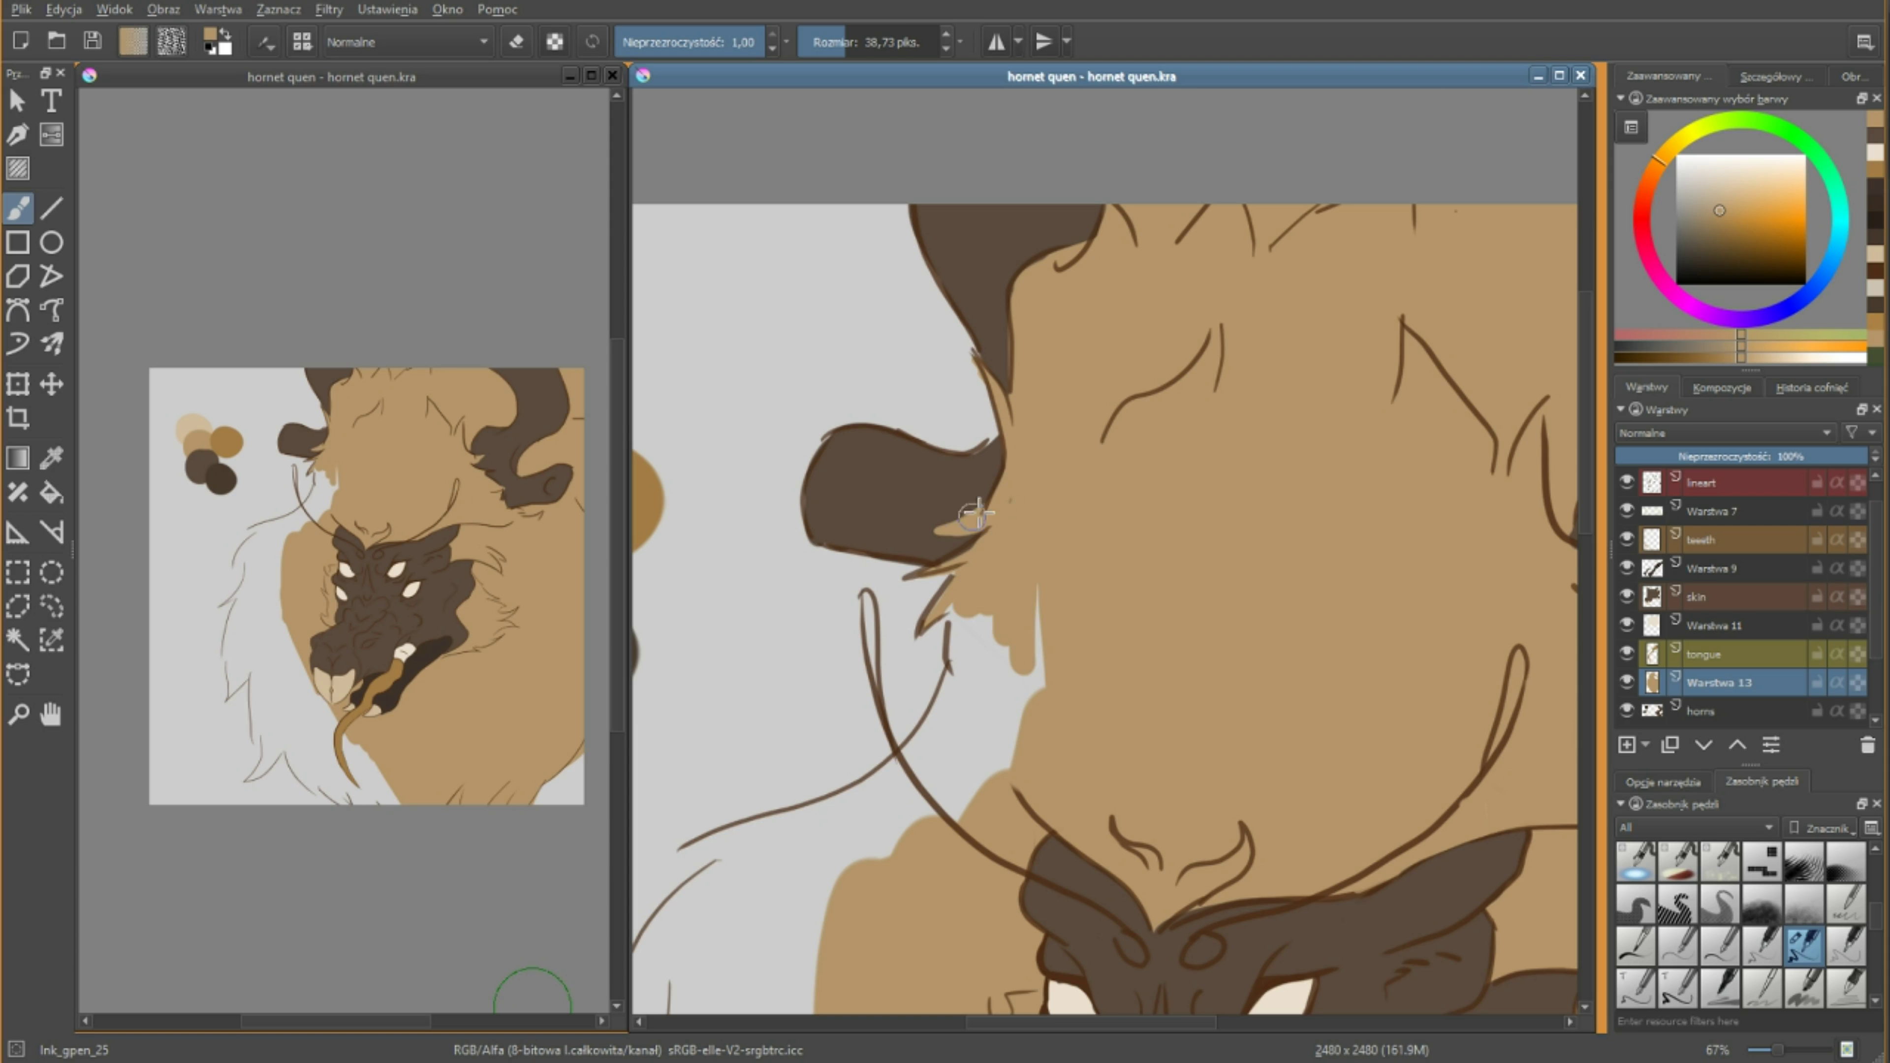
Paint tan fur strands around the face and head edges.
scroll(977, 514, left, 5)
drag(931, 879, 1086, 826)
scroll(1027, 848, down, 5)
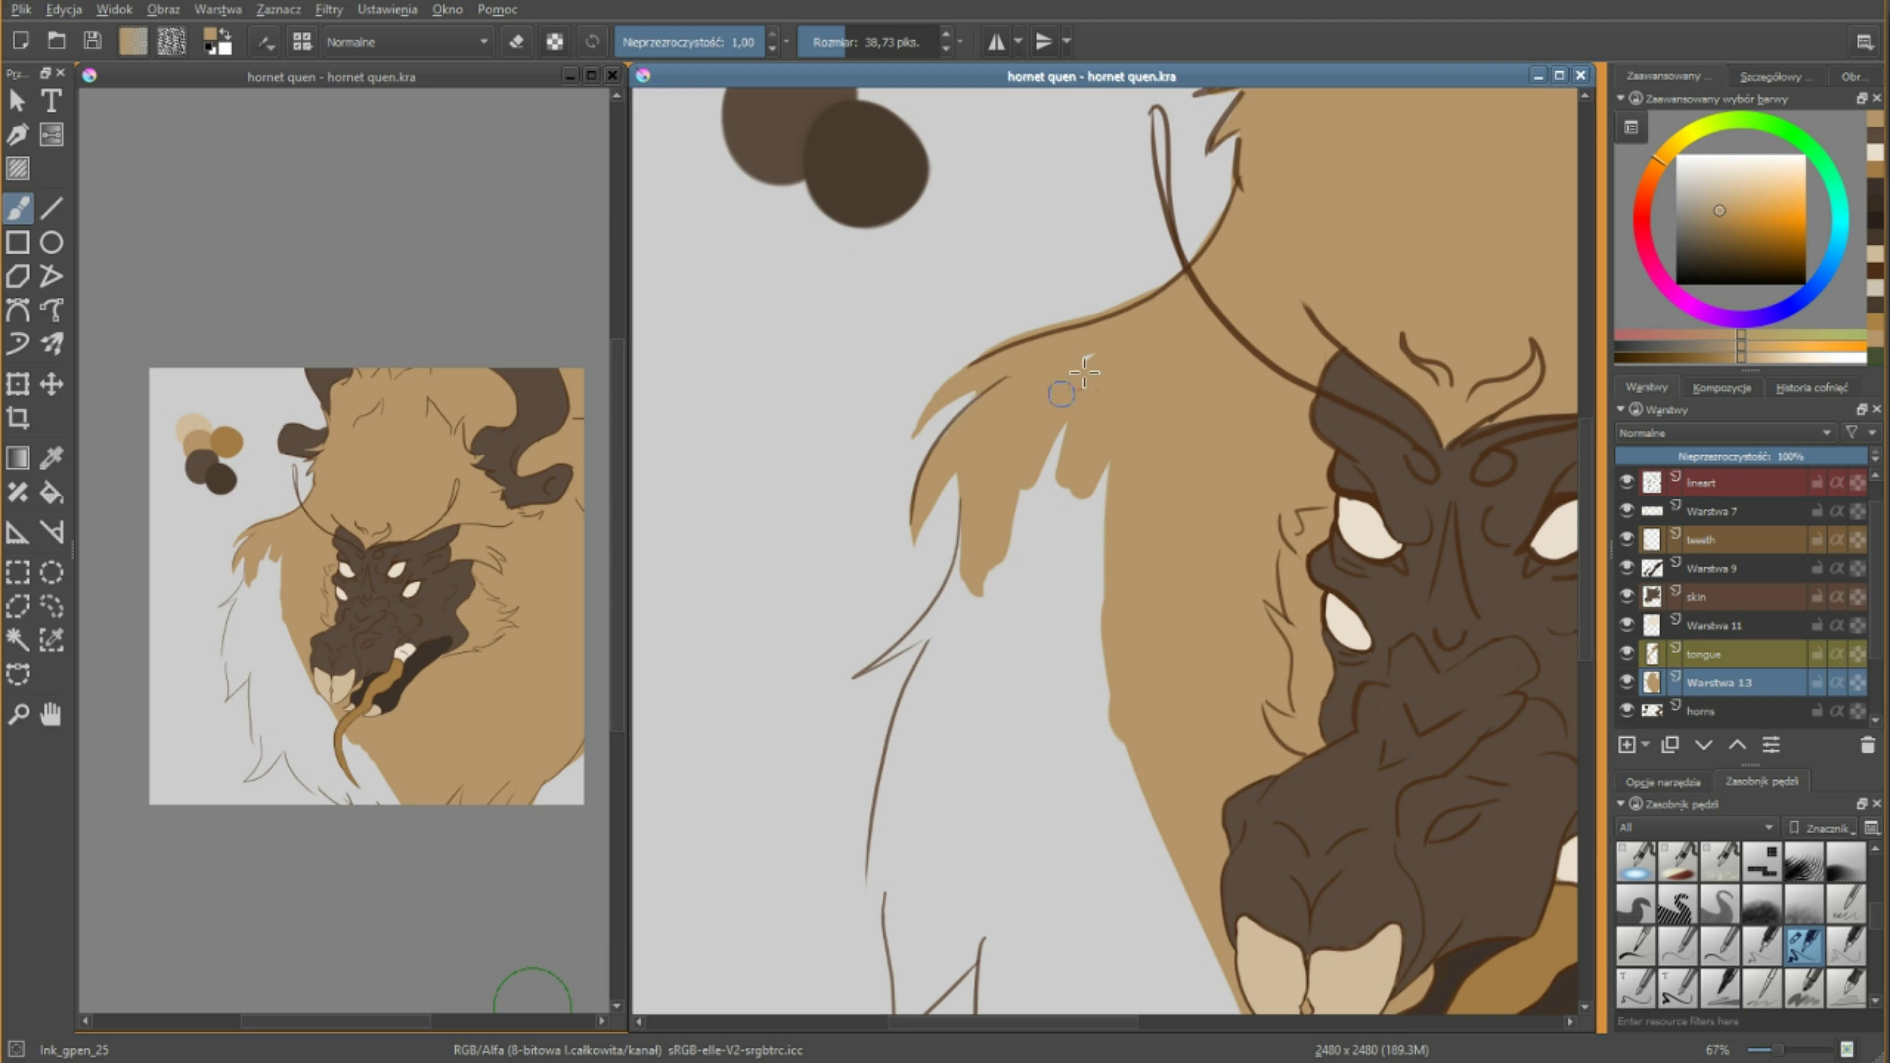
drag(1085, 372, 1042, 670)
scroll(1042, 670, down, 5)
drag(967, 484, 1079, 745)
scroll(1042, 670, down, 3)
mouse_move(1042, 469)
mouse_down()
mouse_move(967, 816)
mouse_move(1191, 484)
mouse_up()
scroll(1042, 670, right, 5)
mouse_move(967, 894)
mouse_down()
mouse_move(1153, 648)
mouse_move(1340, 625)
mouse_up()
scroll(1116, 596, up, 5)
On new layer Warstwa 14, paint light tan fur highlights beside the face.
key(Insert)
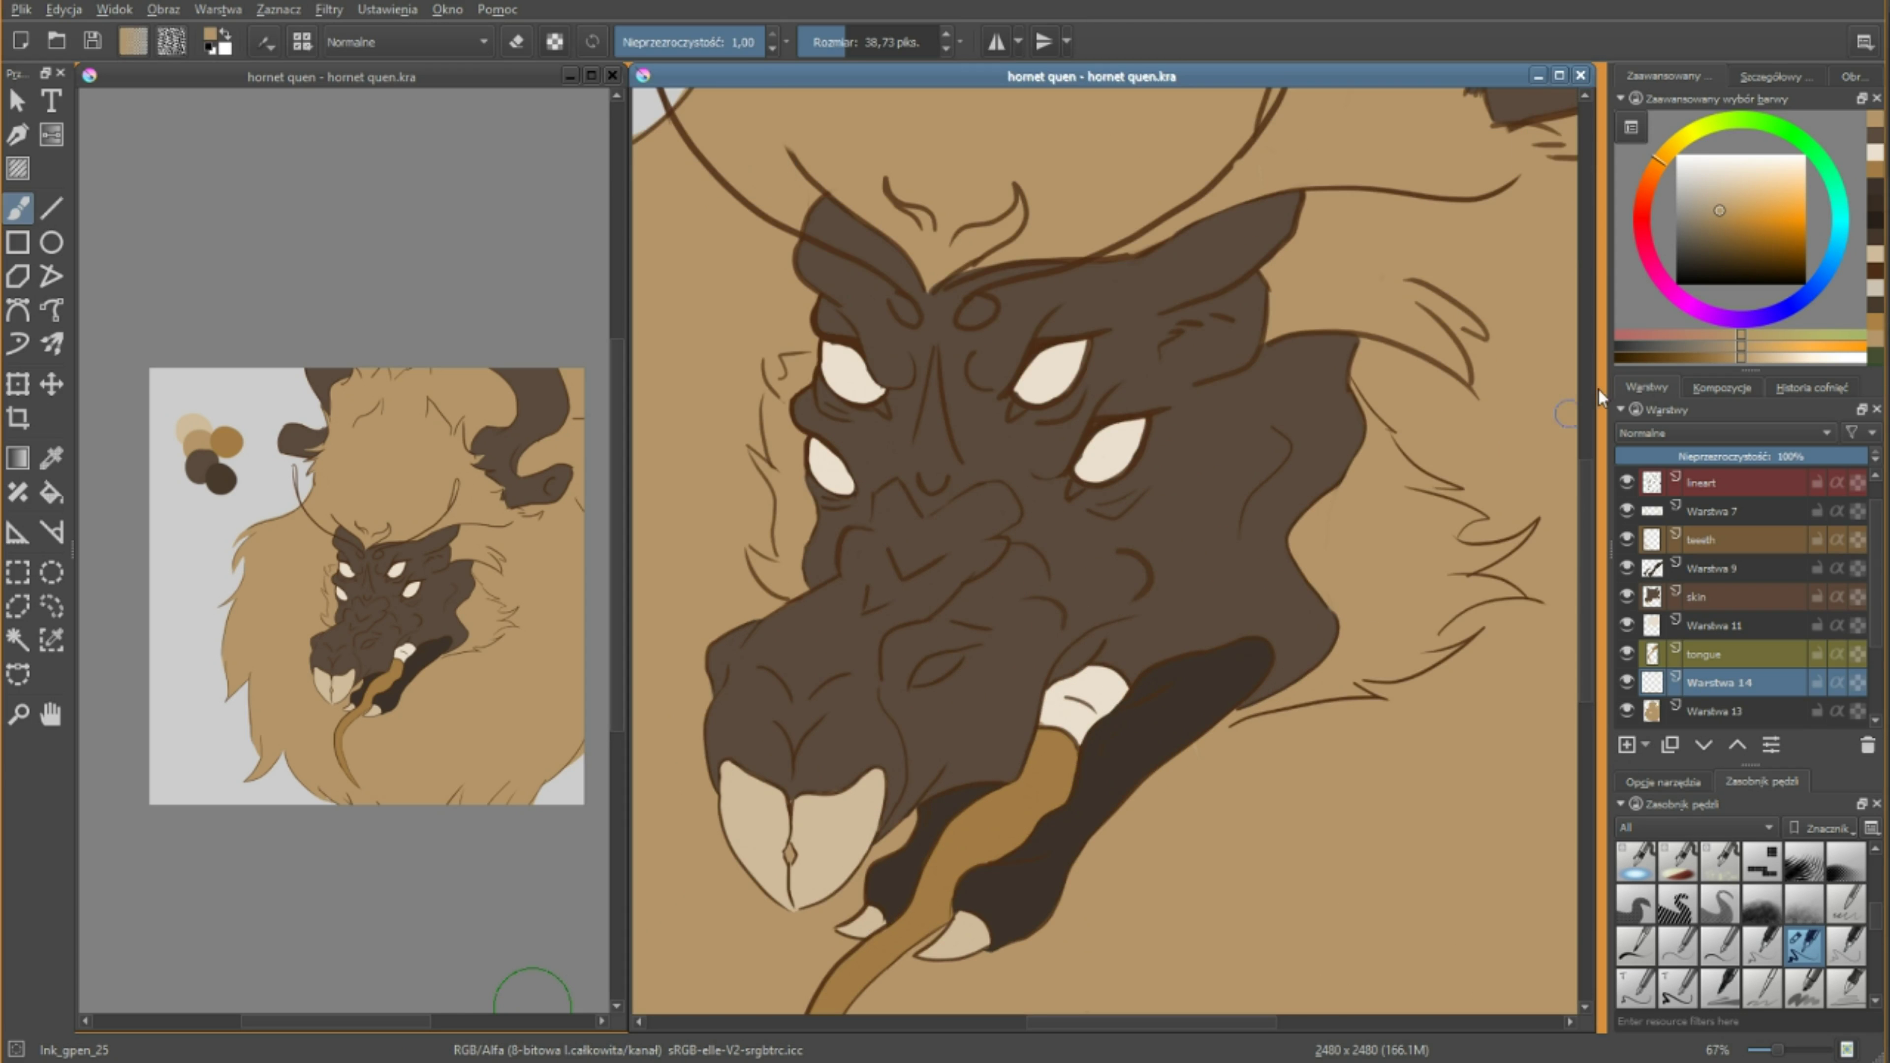
key(l)
drag(1377, 421, 1407, 476)
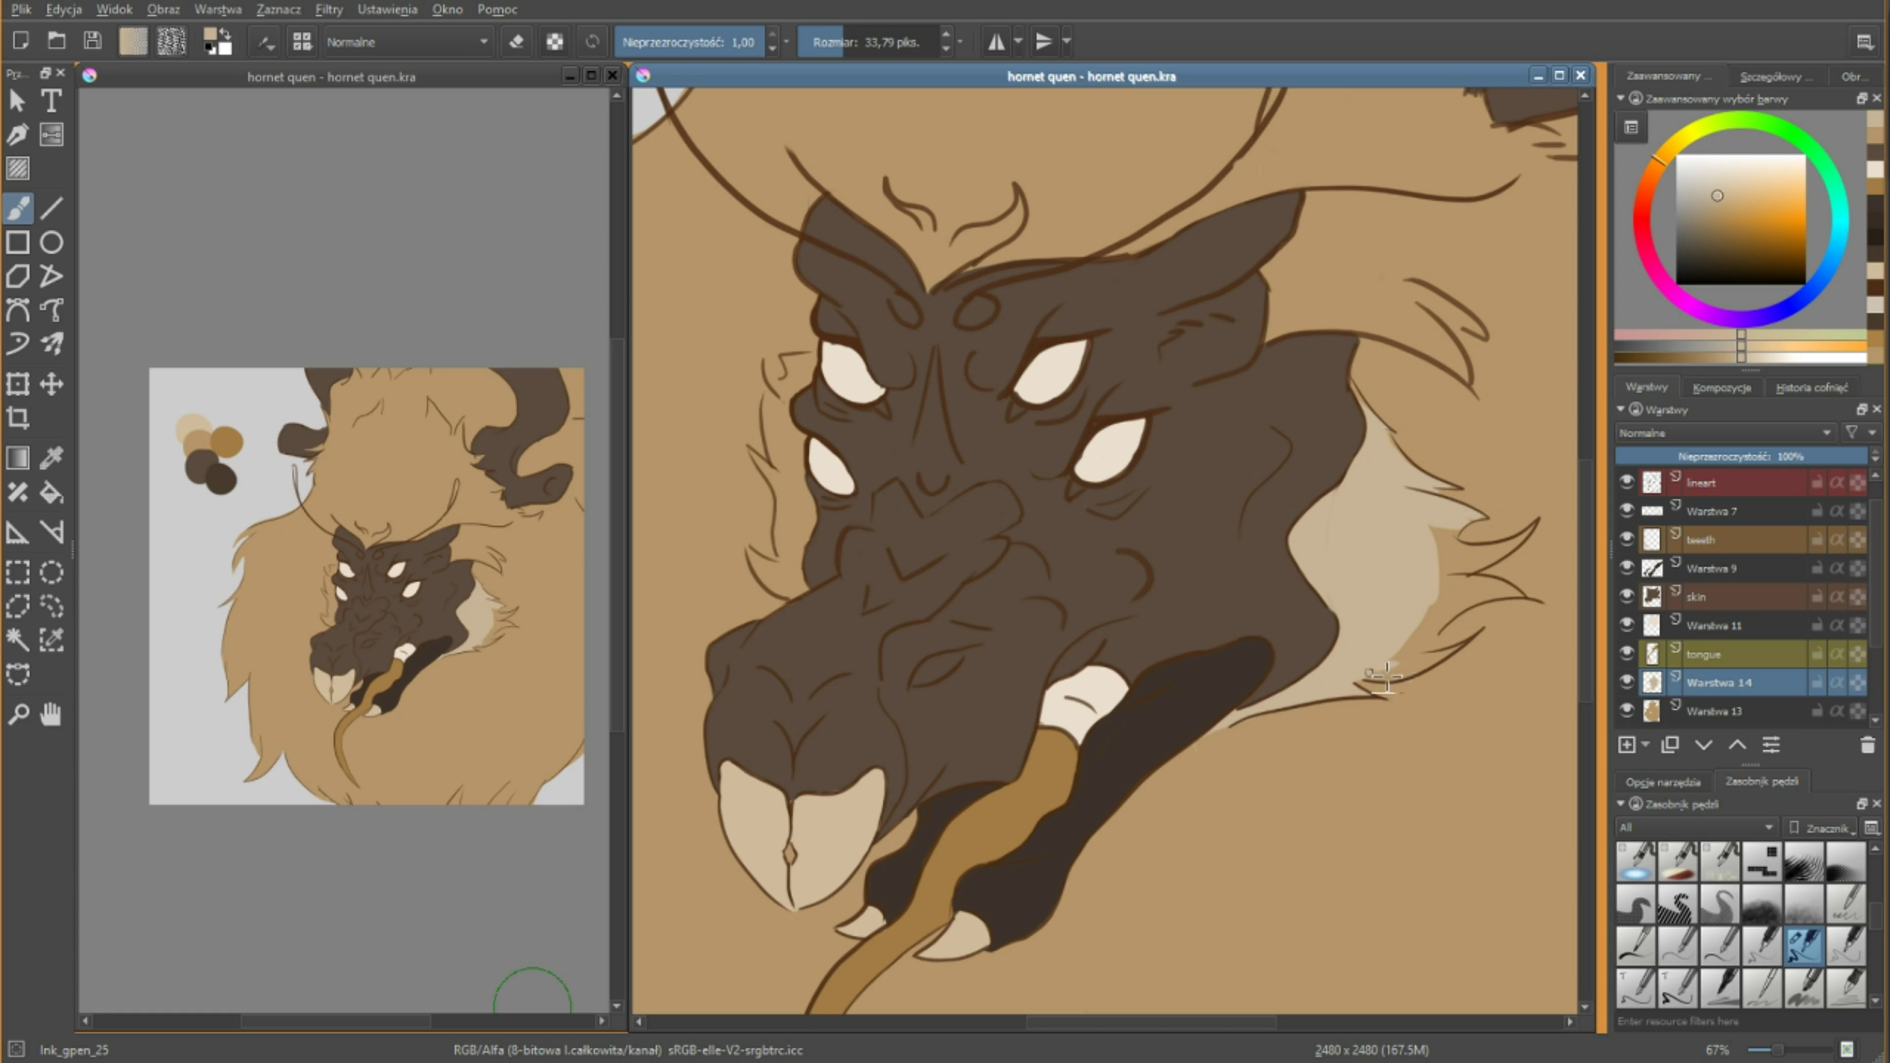
scroll(1385, 678, up, 3)
key([)
key([)
key([)
drag(1265, 447, 1194, 607)
drag(1391, 607, 1226, 686)
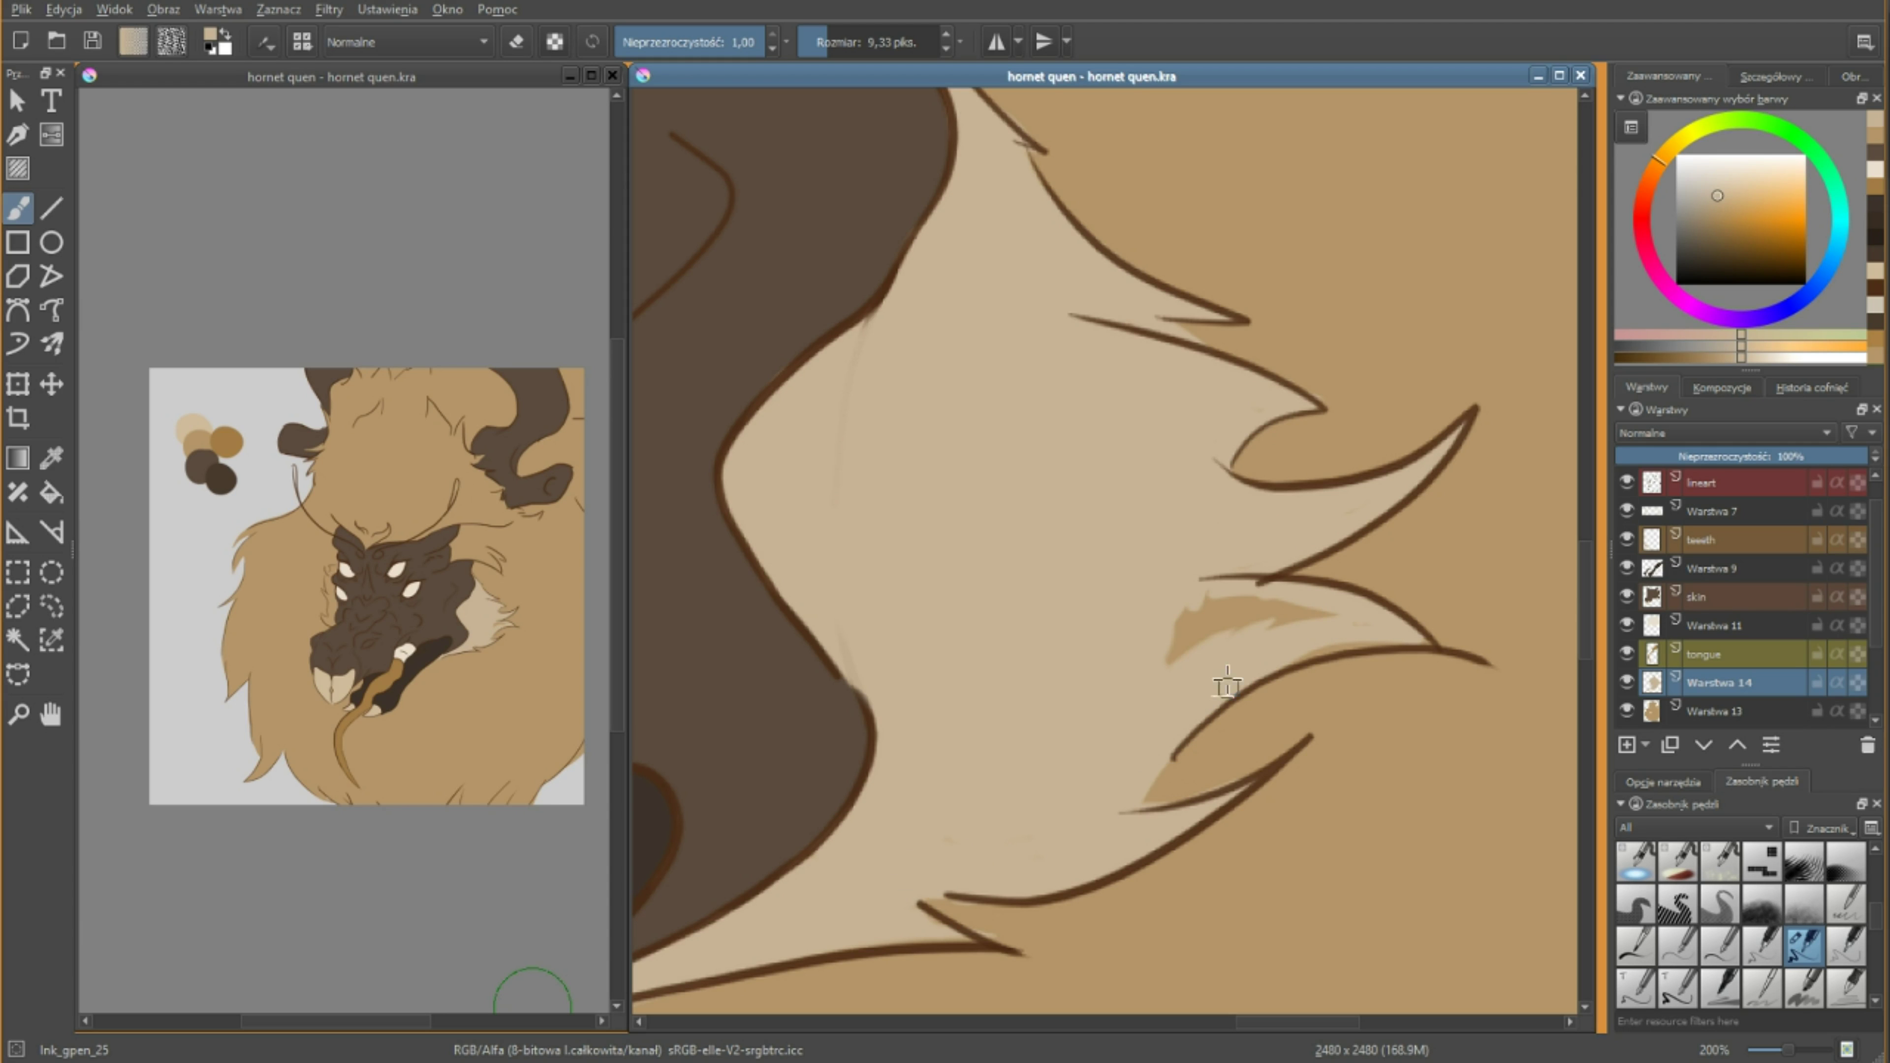
key(e)
mouse_move(967, 525)
mouse_down()
mouse_move(934, 707)
mouse_move(967, 447)
mouse_up()
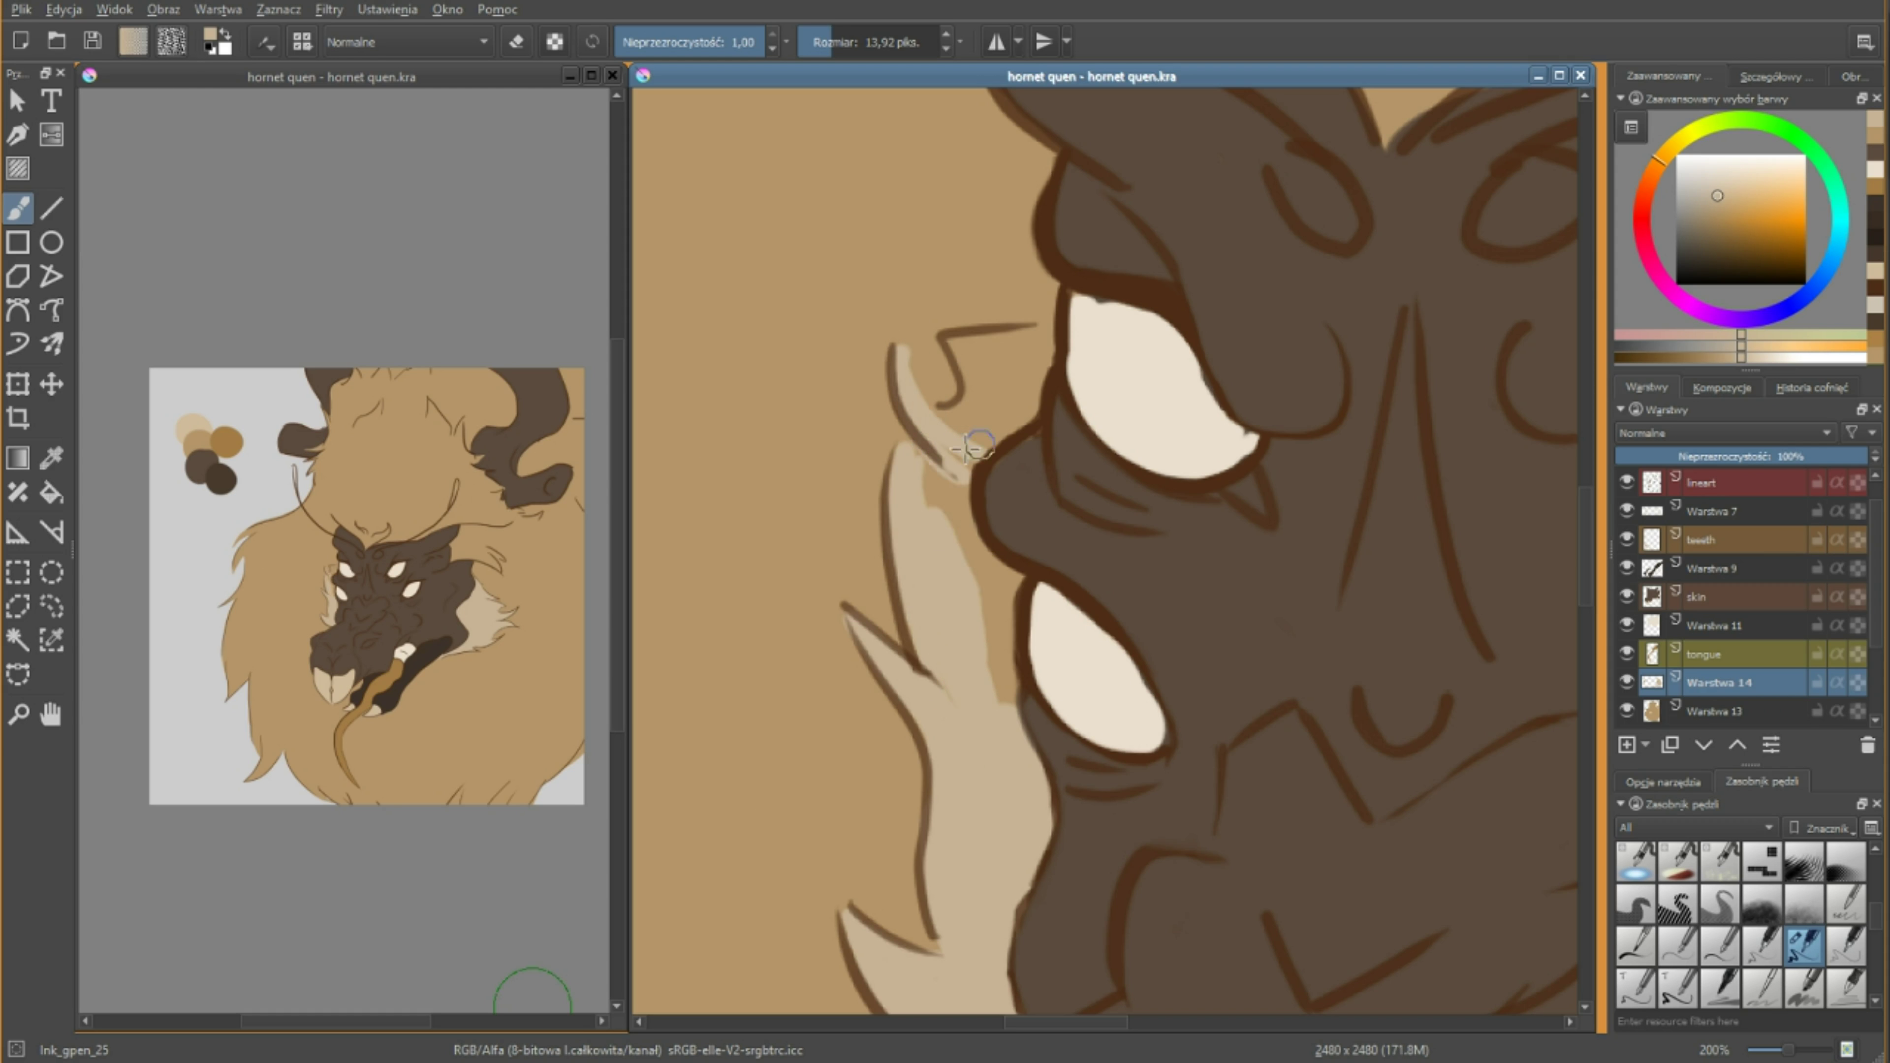
Zoom in on the face and pick the airbrush, checking Warstwa 7's layer options.
key(e)
key(2)
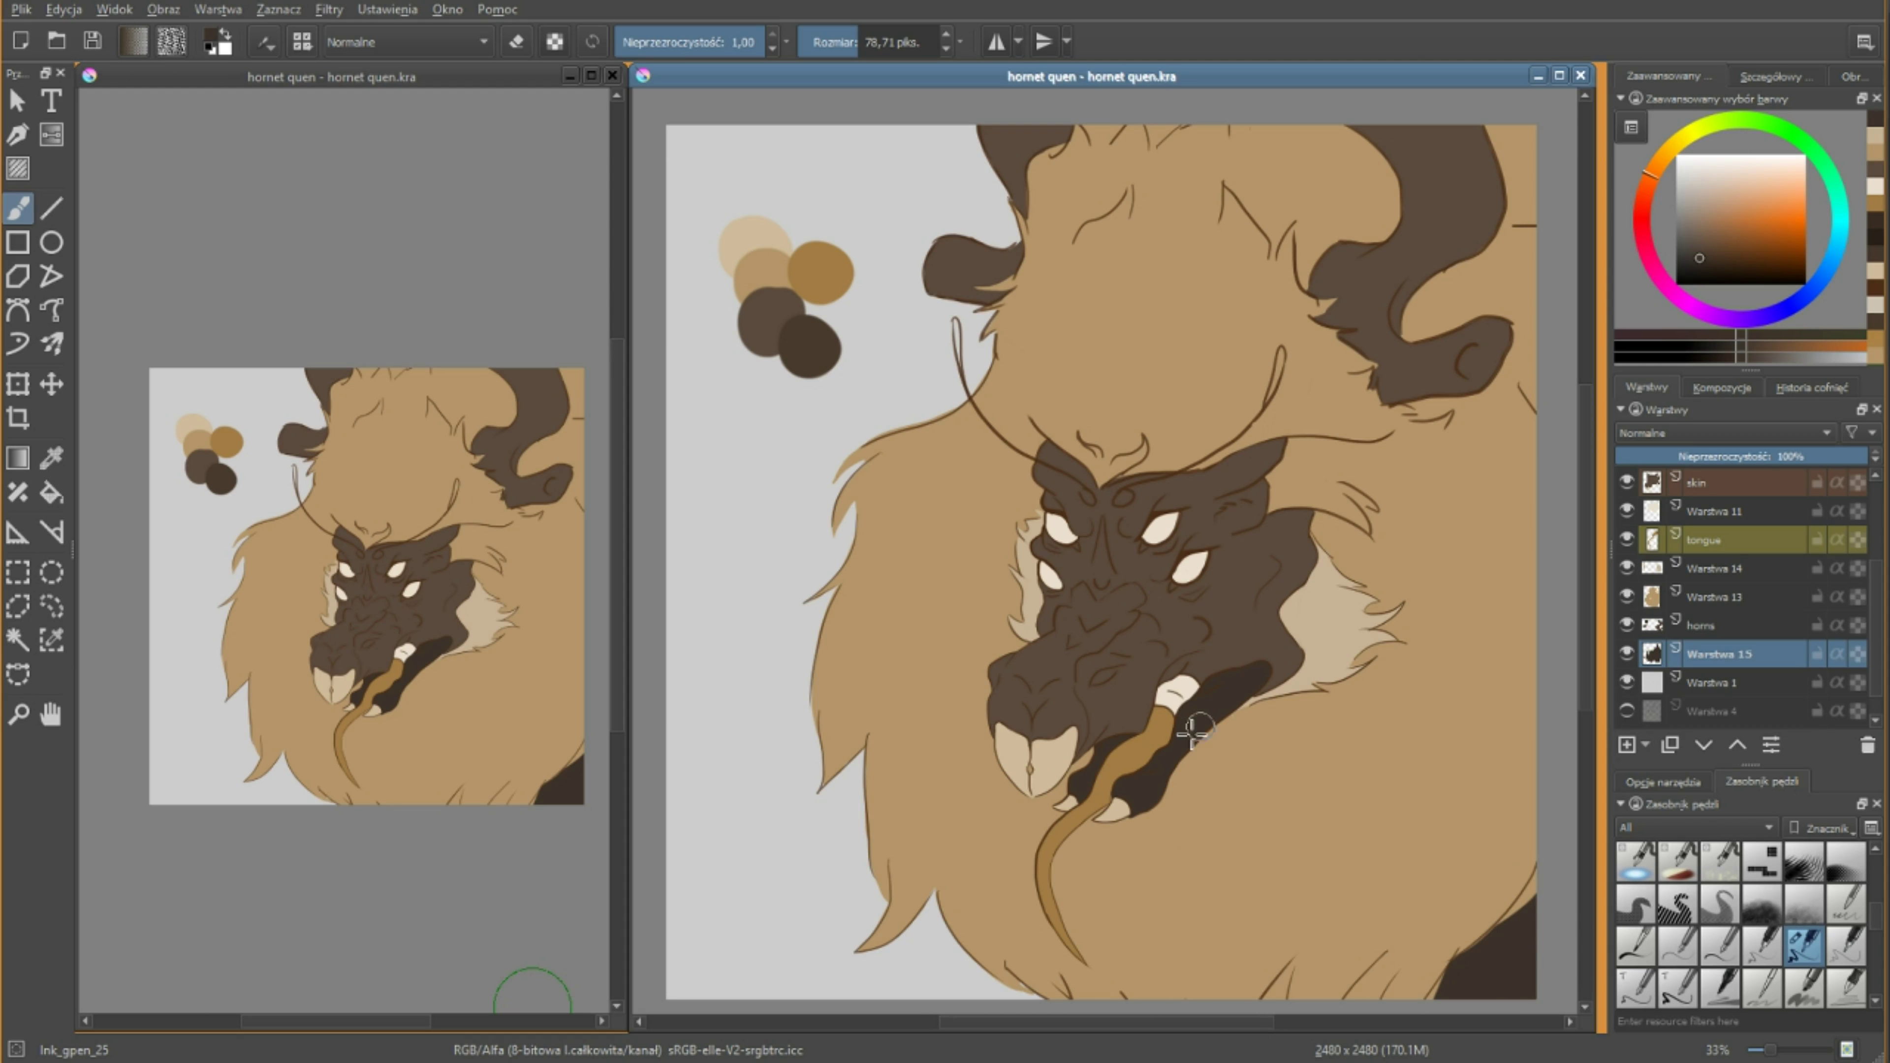
scroll(1712, 595, up, 1)
right_click(1737, 535)
key(Escape)
key(1)
key(slash)
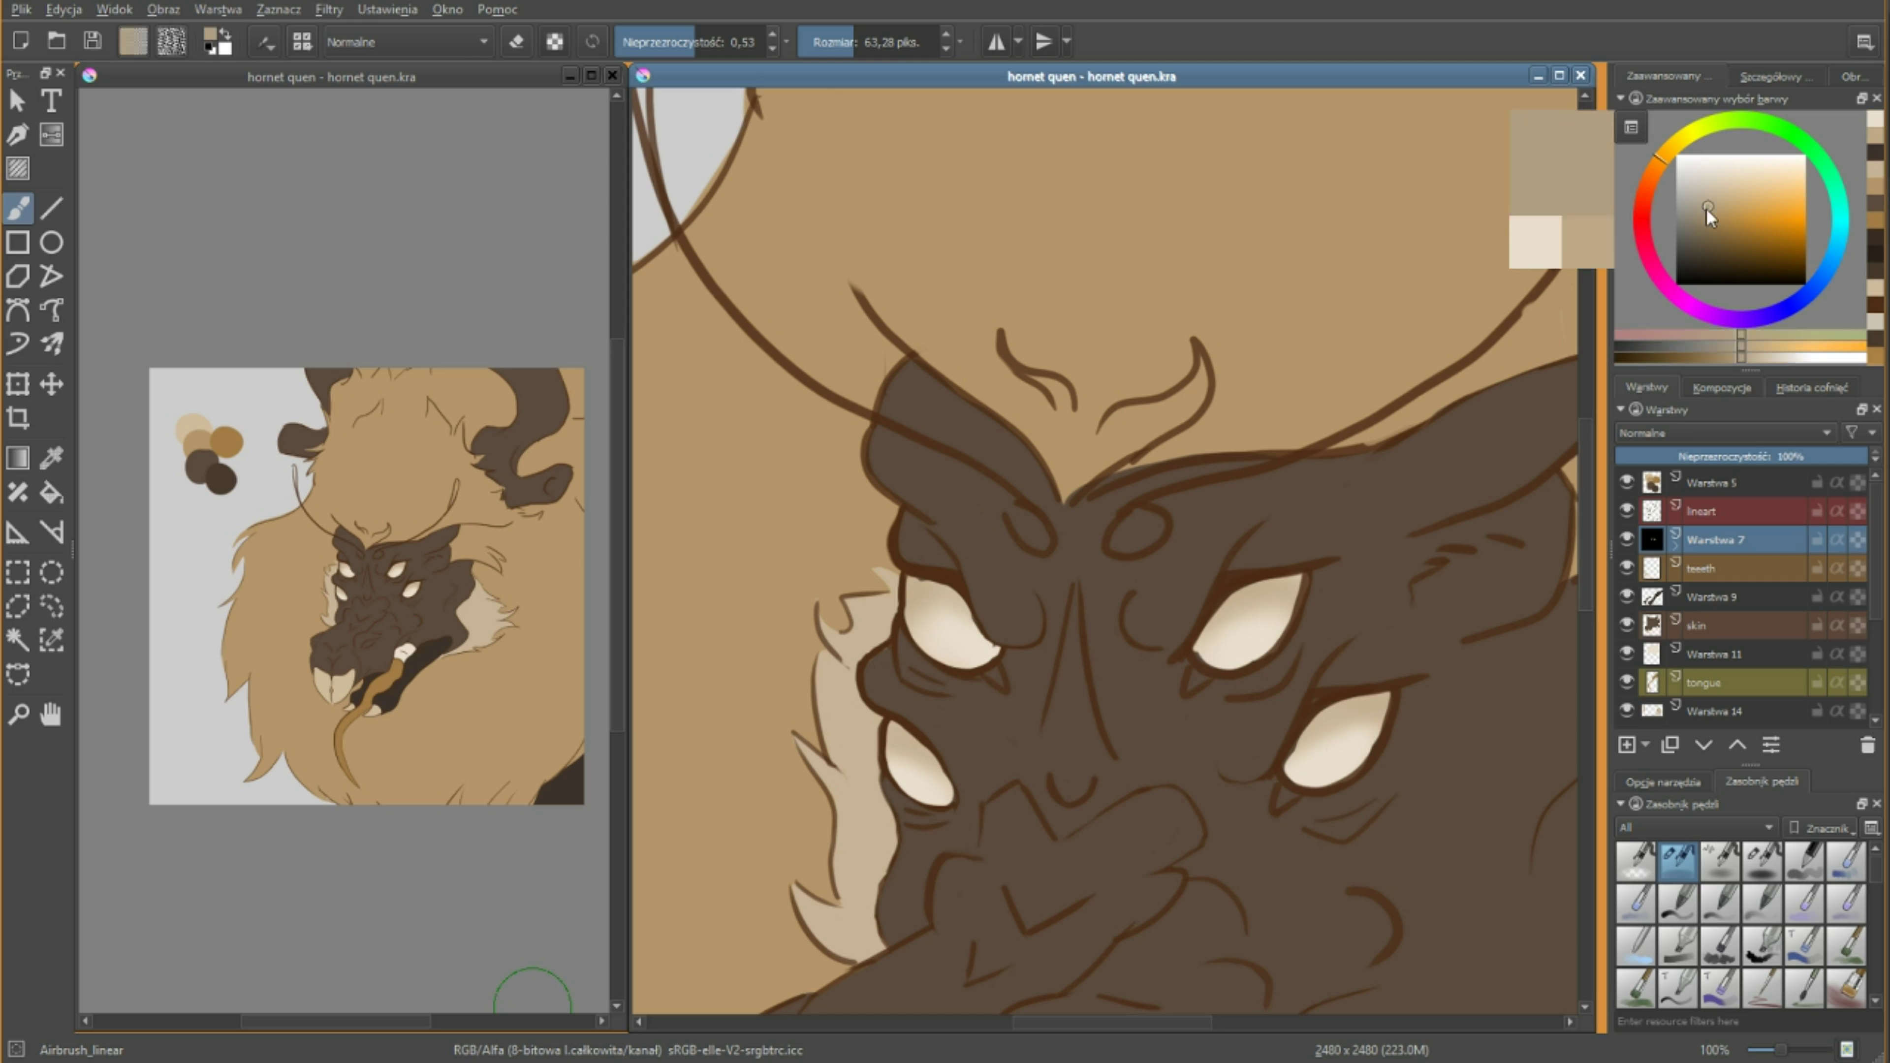
Dab a round pupil on a new layer, duplicate it, and move a copy into another eye.
key(Insert)
scroll(934, 879, up, 2)
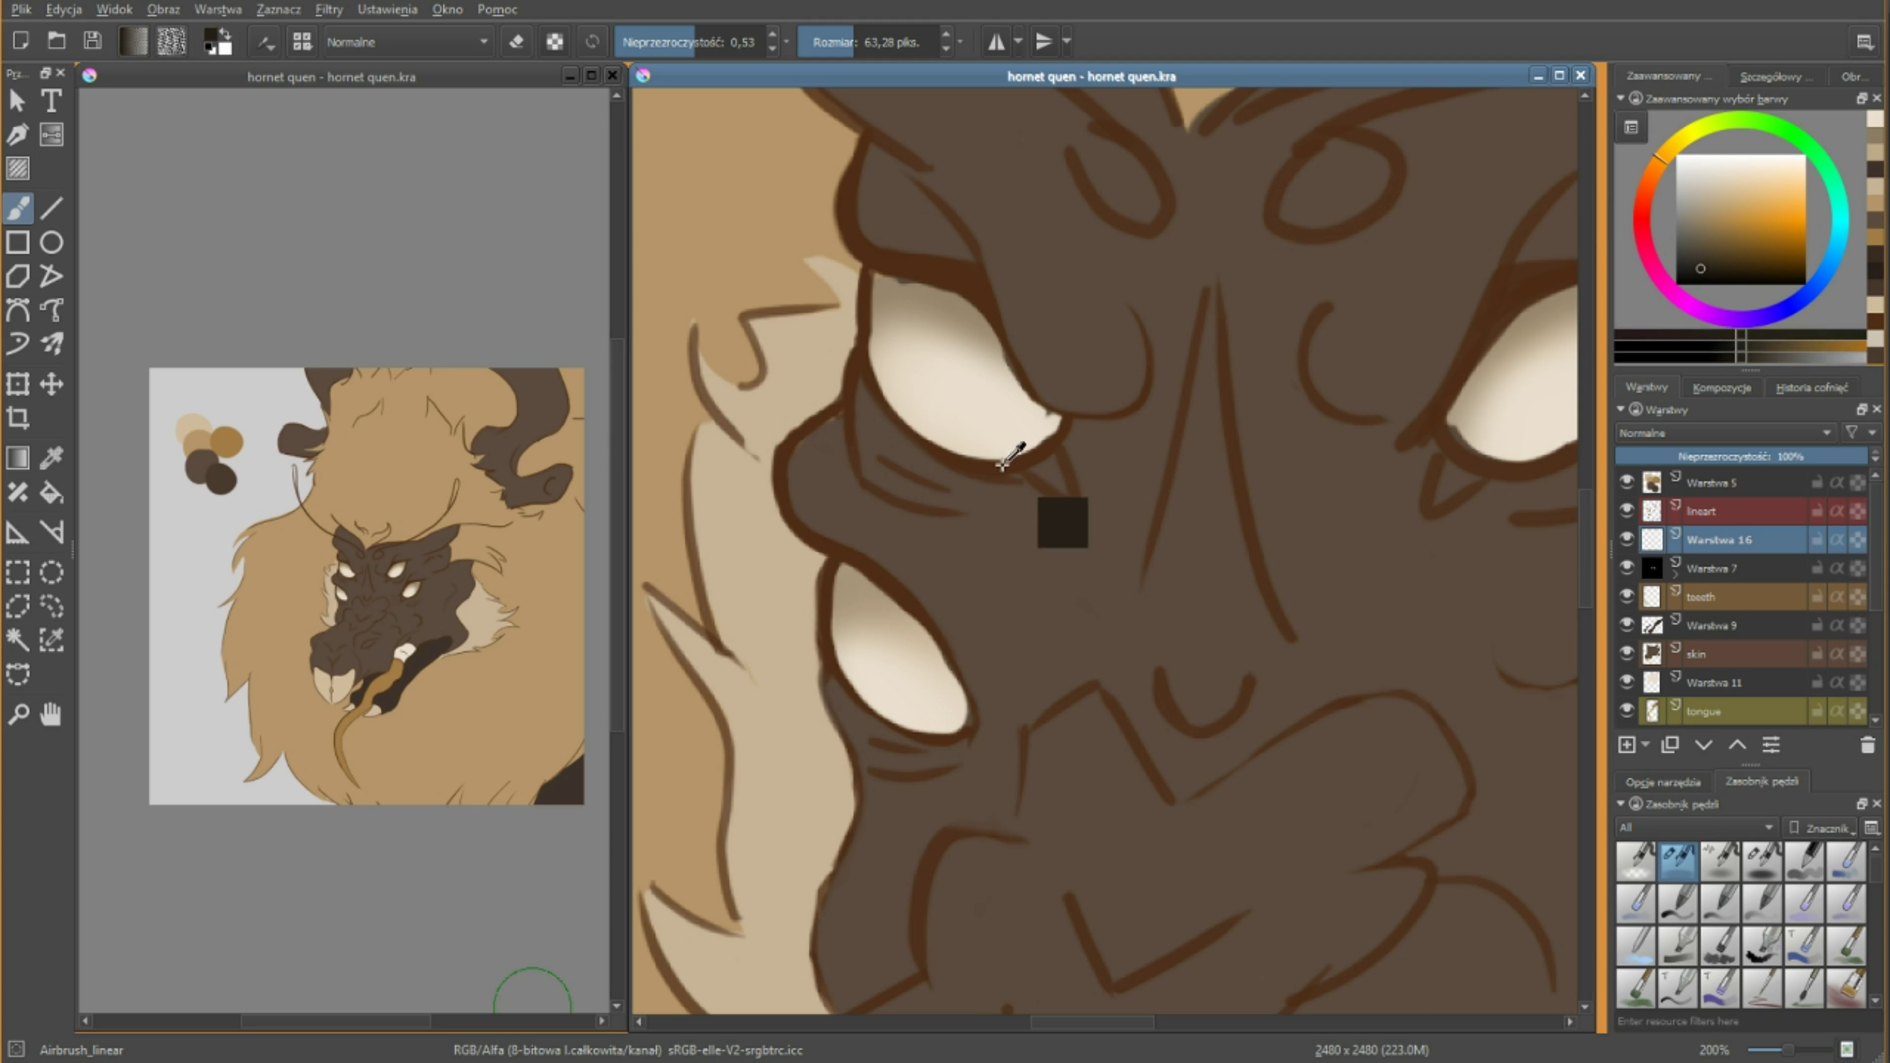
key(slash)
click(908, 670)
right_click(1728, 539)
click(1817, 724)
key(ctrl+j)
key(t)
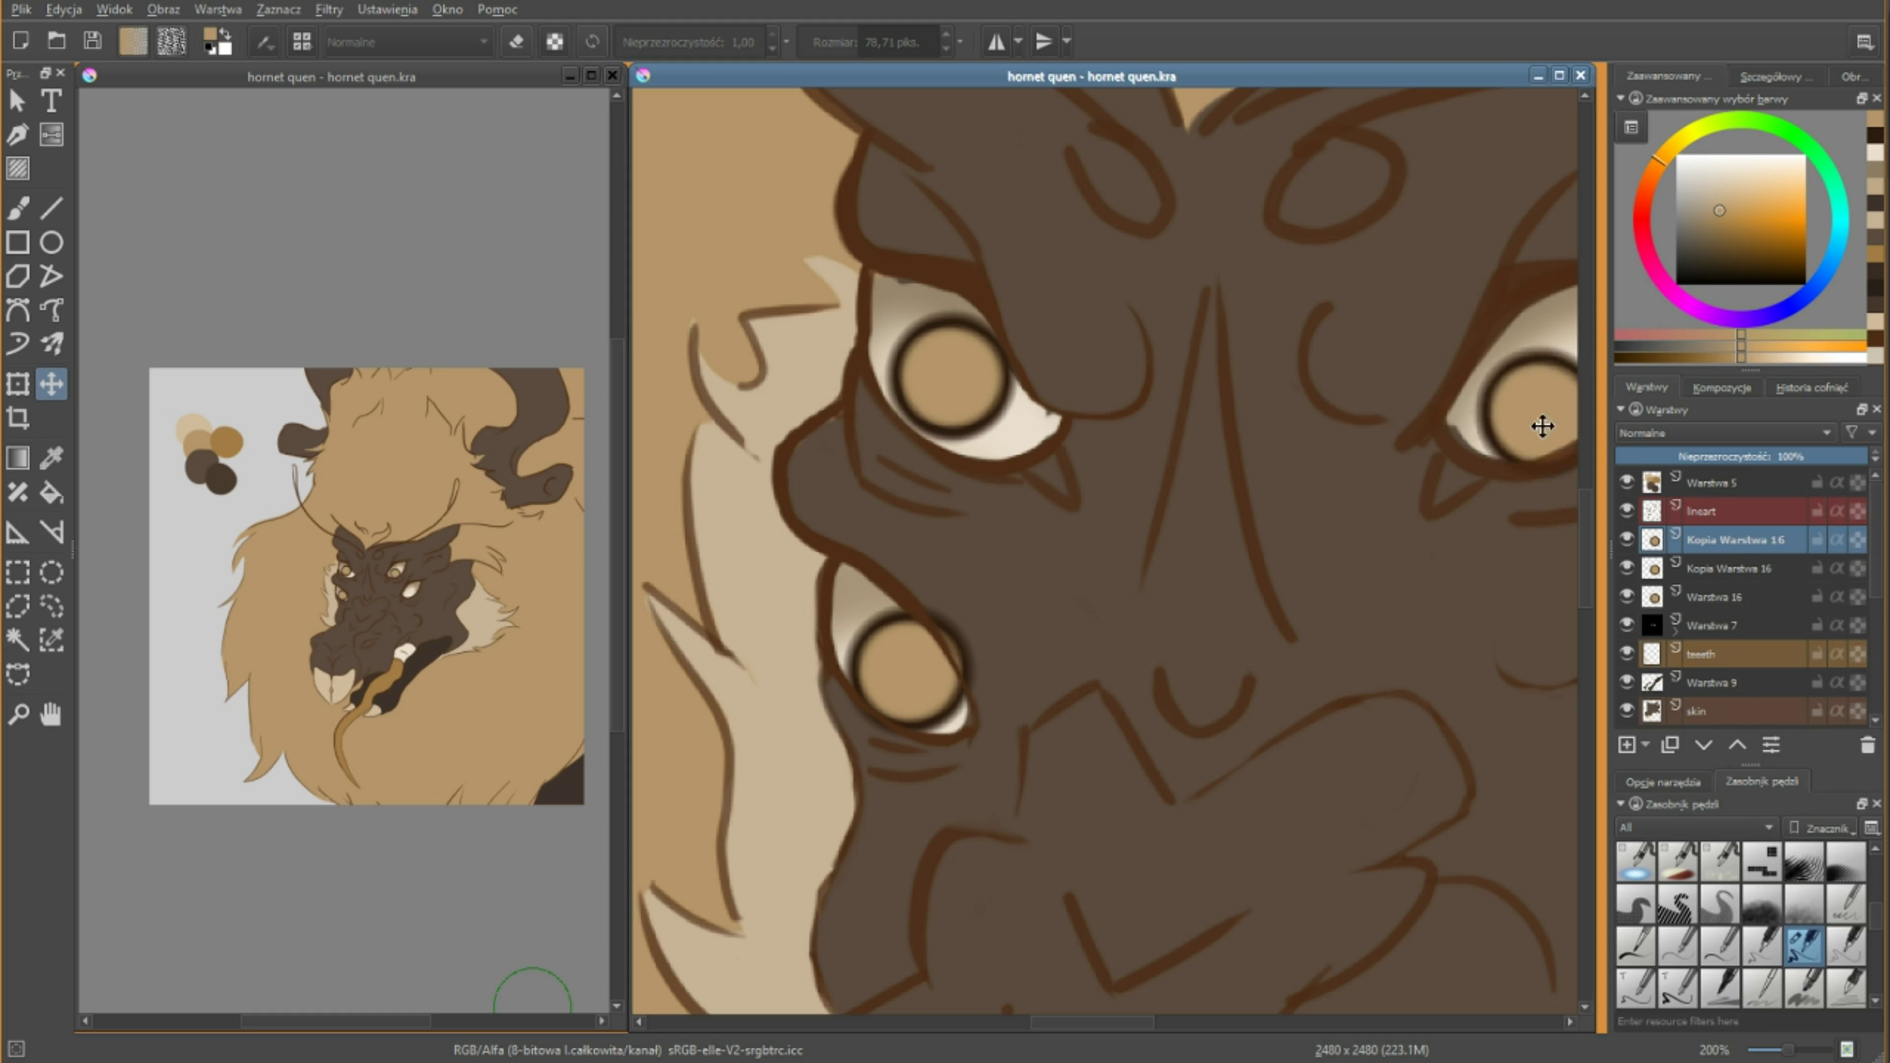
drag(907, 670, 1057, 939)
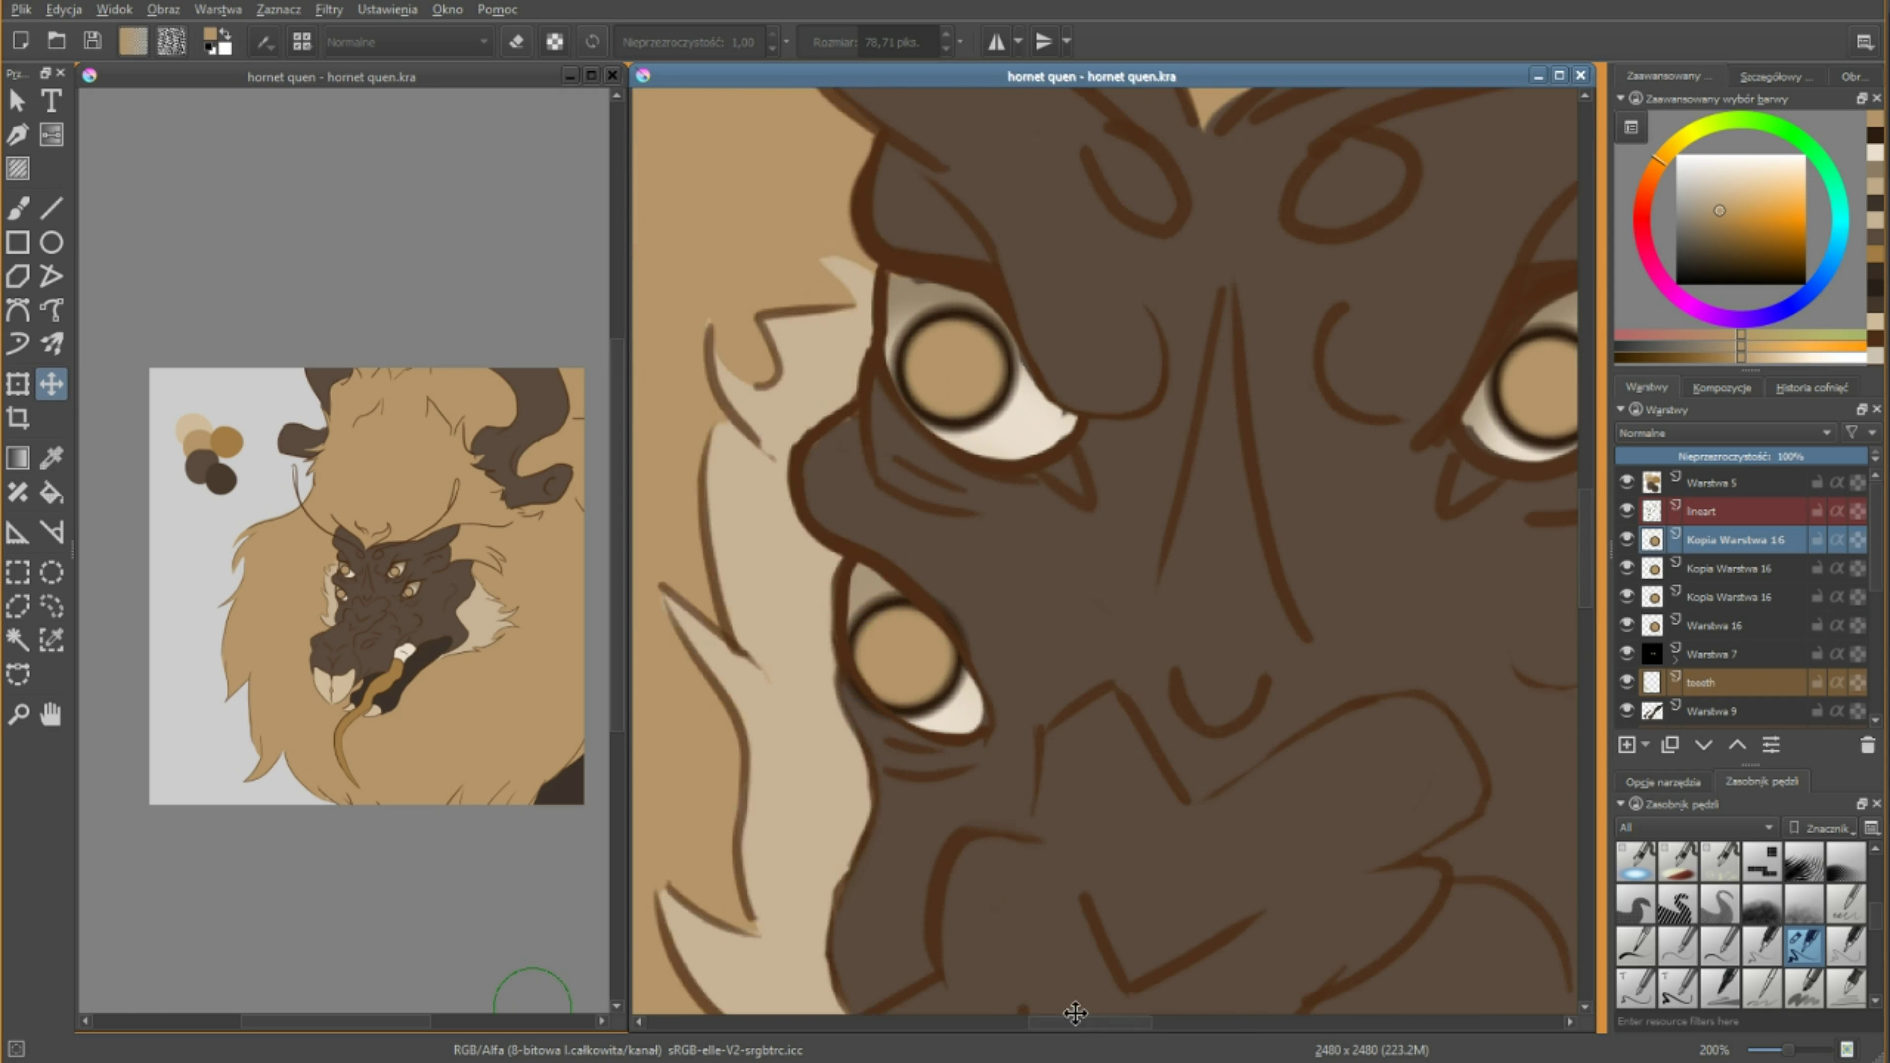
Duplicate and transform pupil copies into the remaining eyes, then merge them into one layer.
scroll(1088, 540, down, 3)
scroll(1088, 540, up, 2)
key(ctrl+j)
key(ctrl+t)
key(Page_Down)
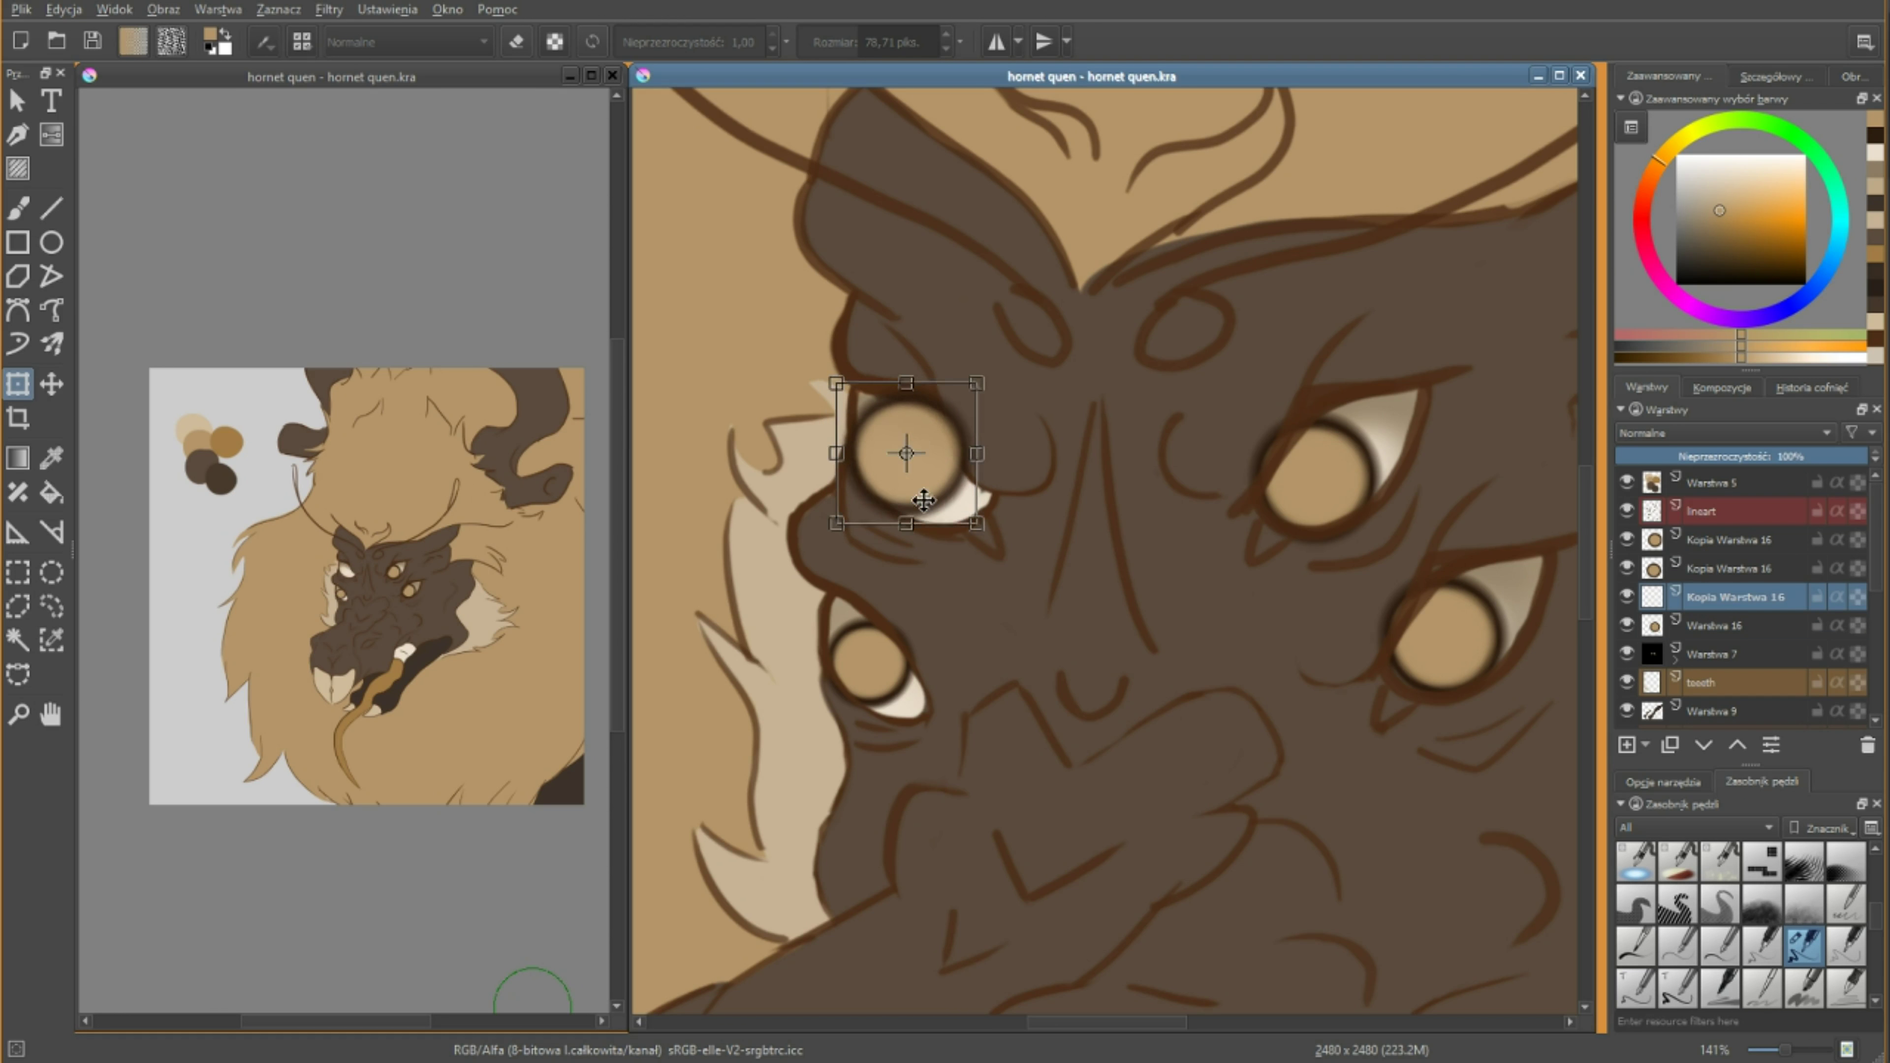
key(Page_Down)
key(Return)
key(b)
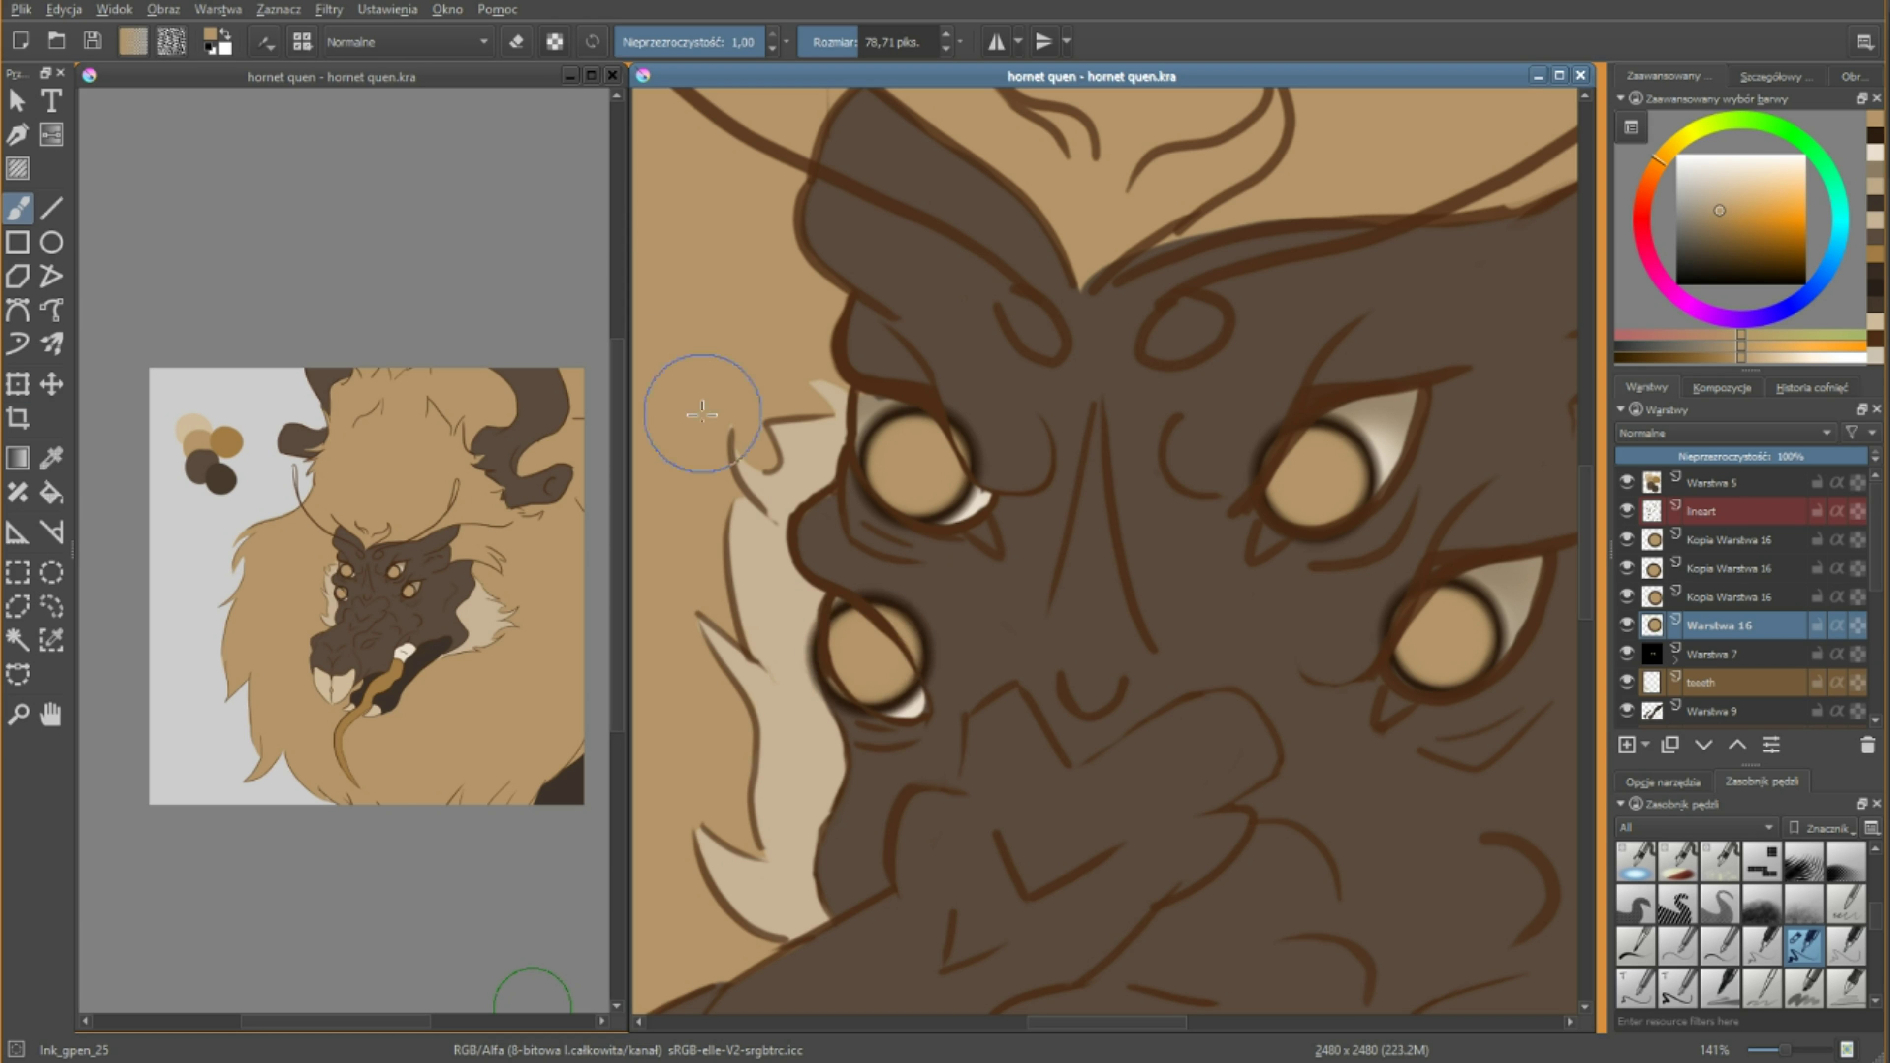
key(Page_Up)
key(Page_Up)
key(Page_Up)
scroll(1009, 696, down, 4)
scroll(1009, 697, up, 4)
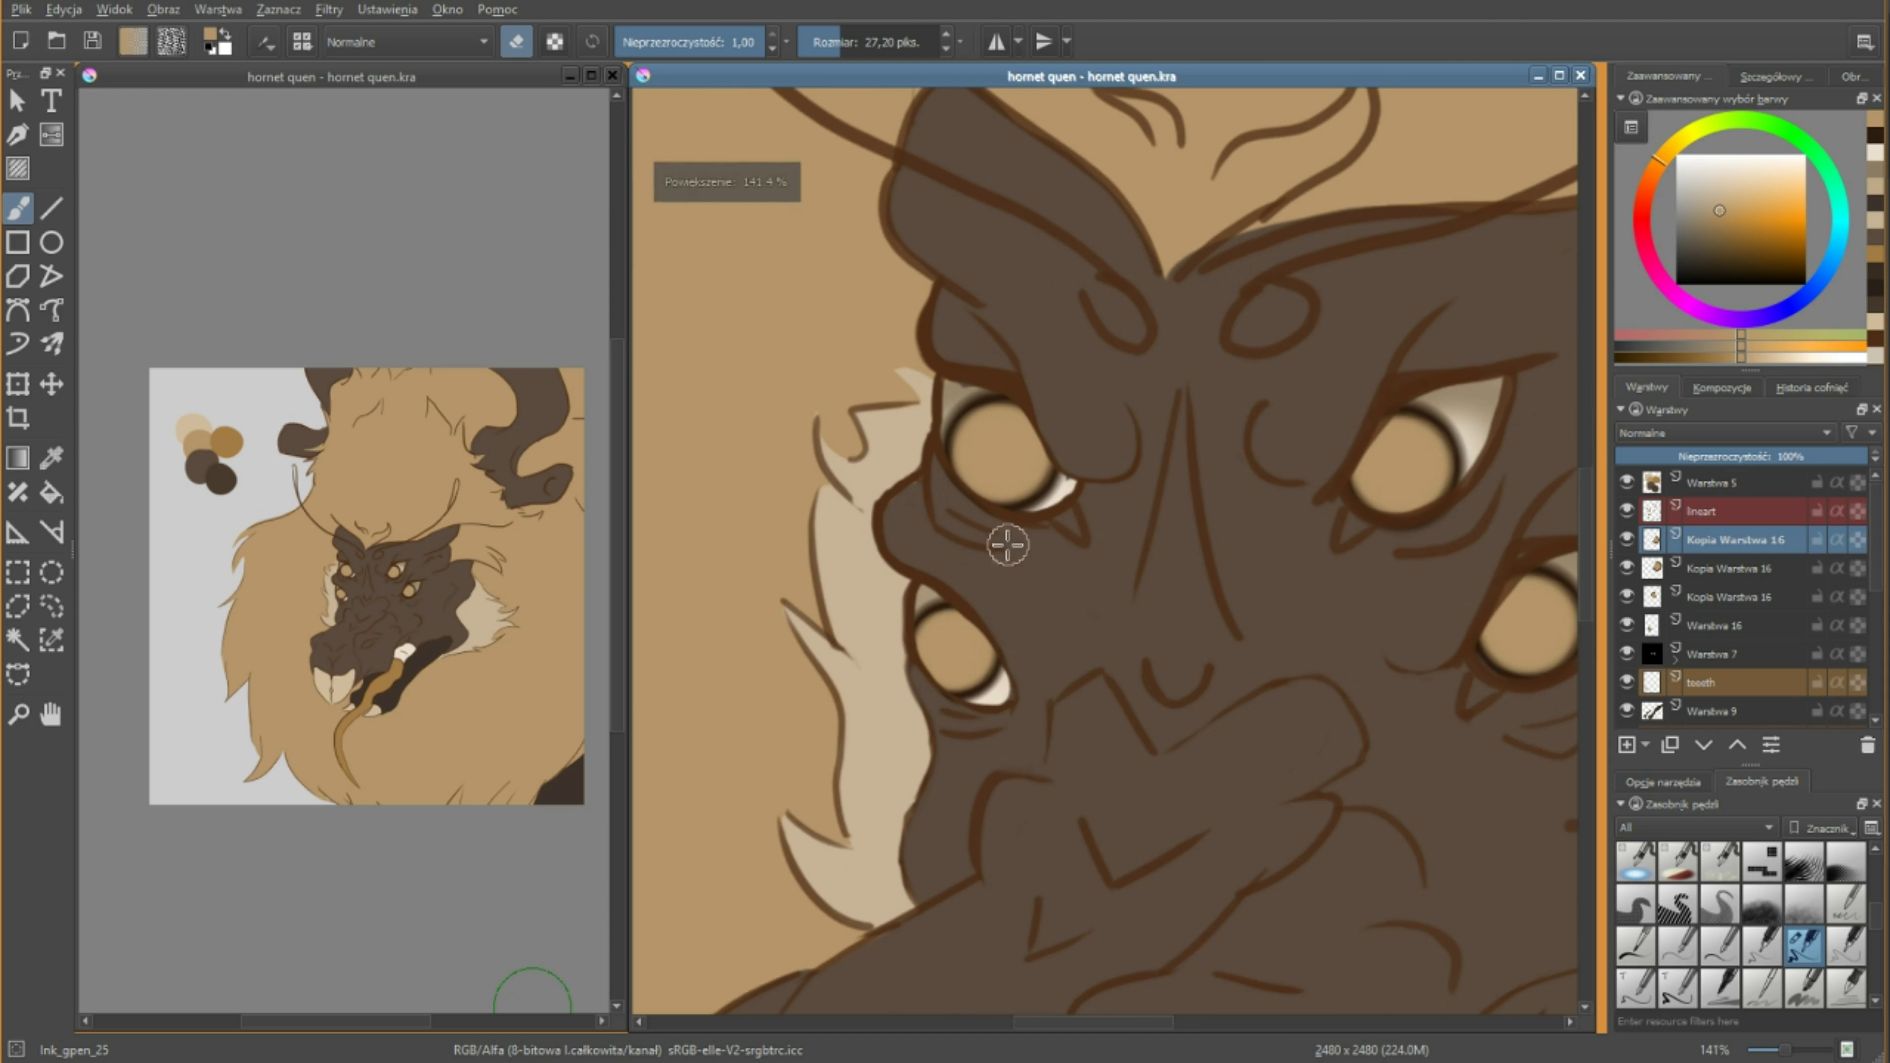
key(ctrl+e)
key(ctrl+e)
key(ctrl+e)
scroll(1531, 541, down, 2)
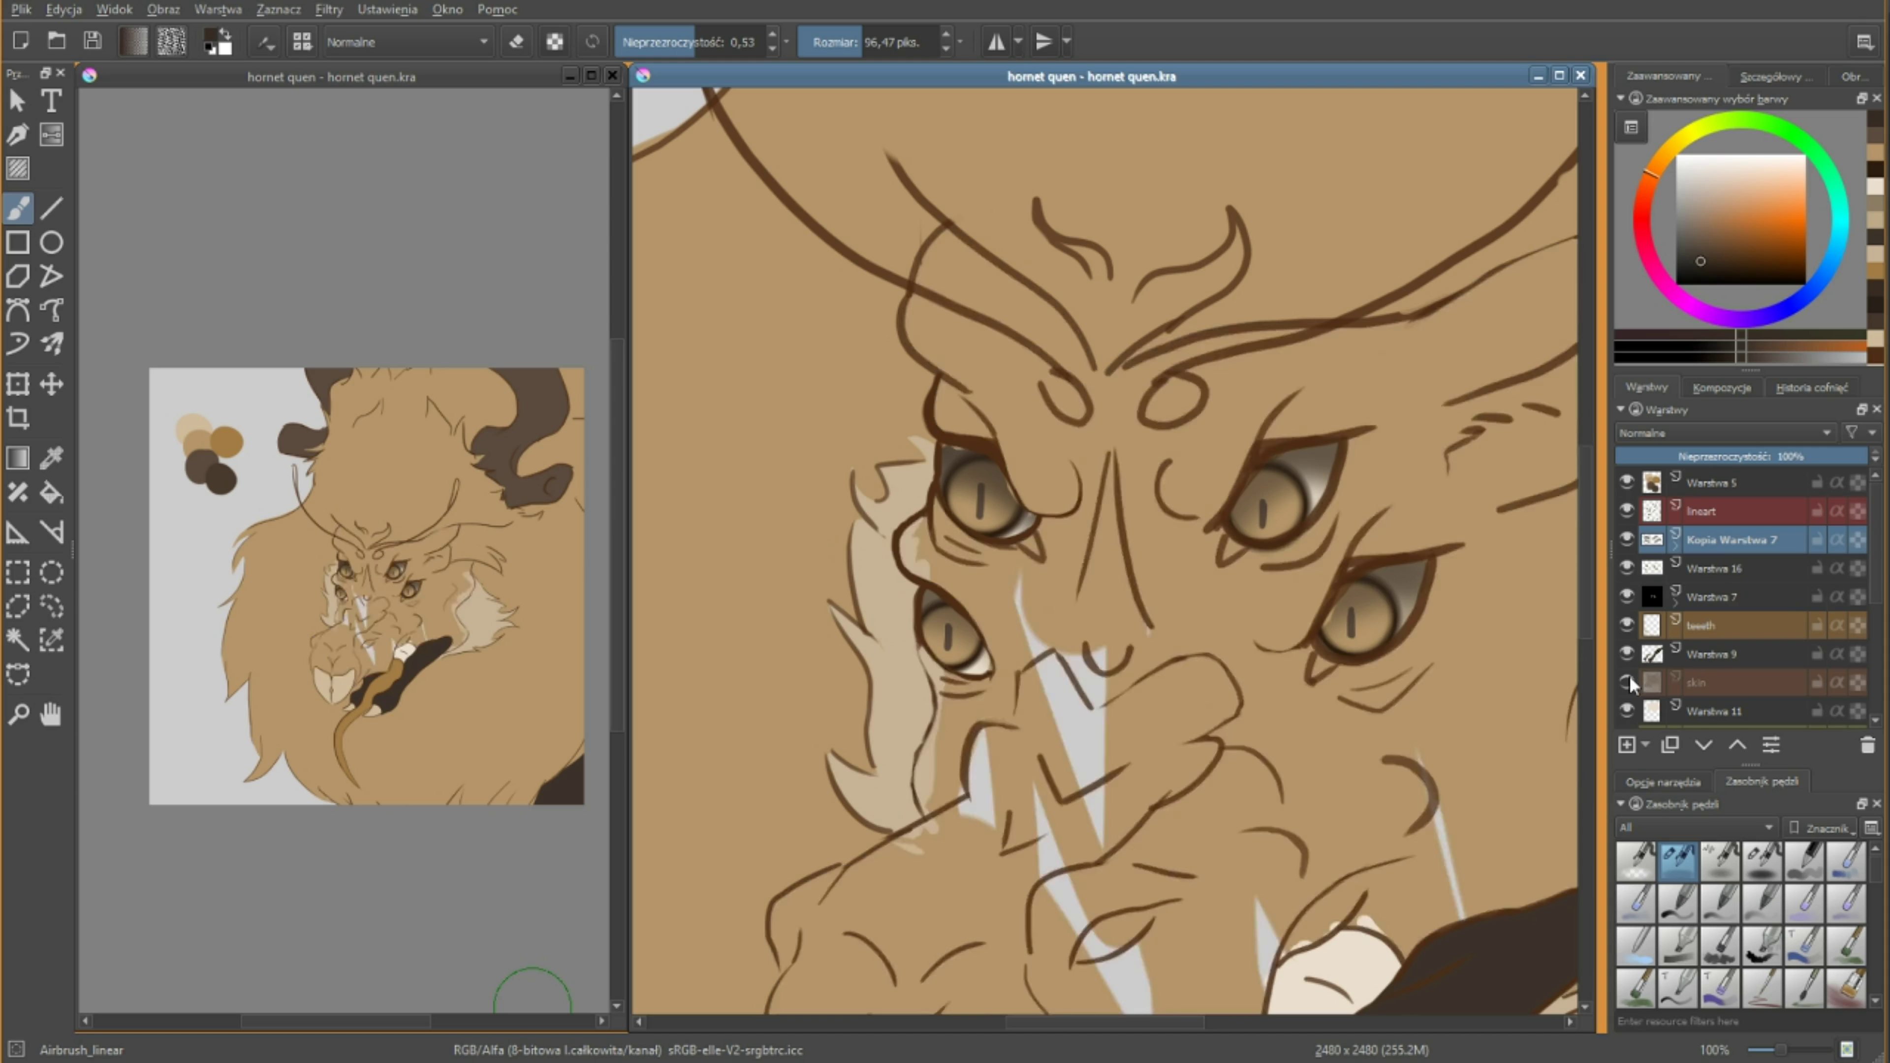
Prepare a new highlights layer with white as the paint colour for the eye glints.
click(1705, 653)
click(1697, 544)
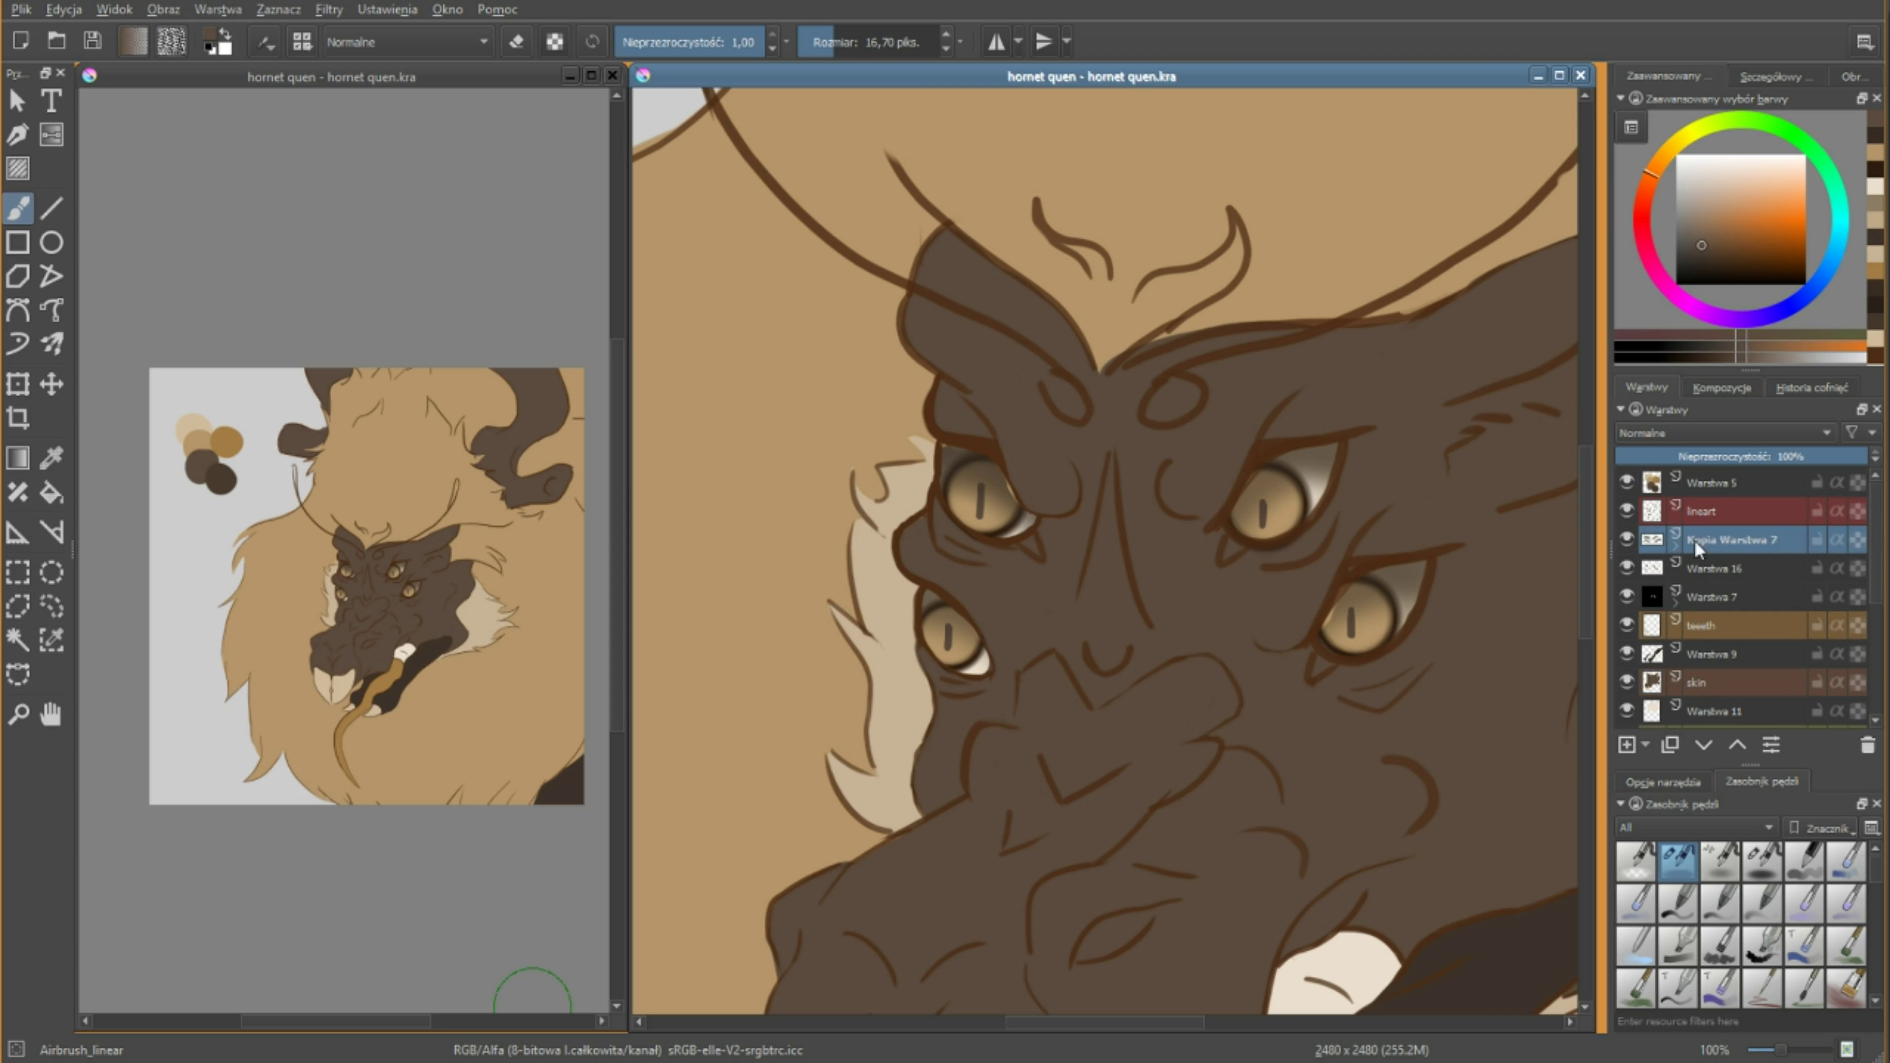
key(slash)
key(d)
key(x)
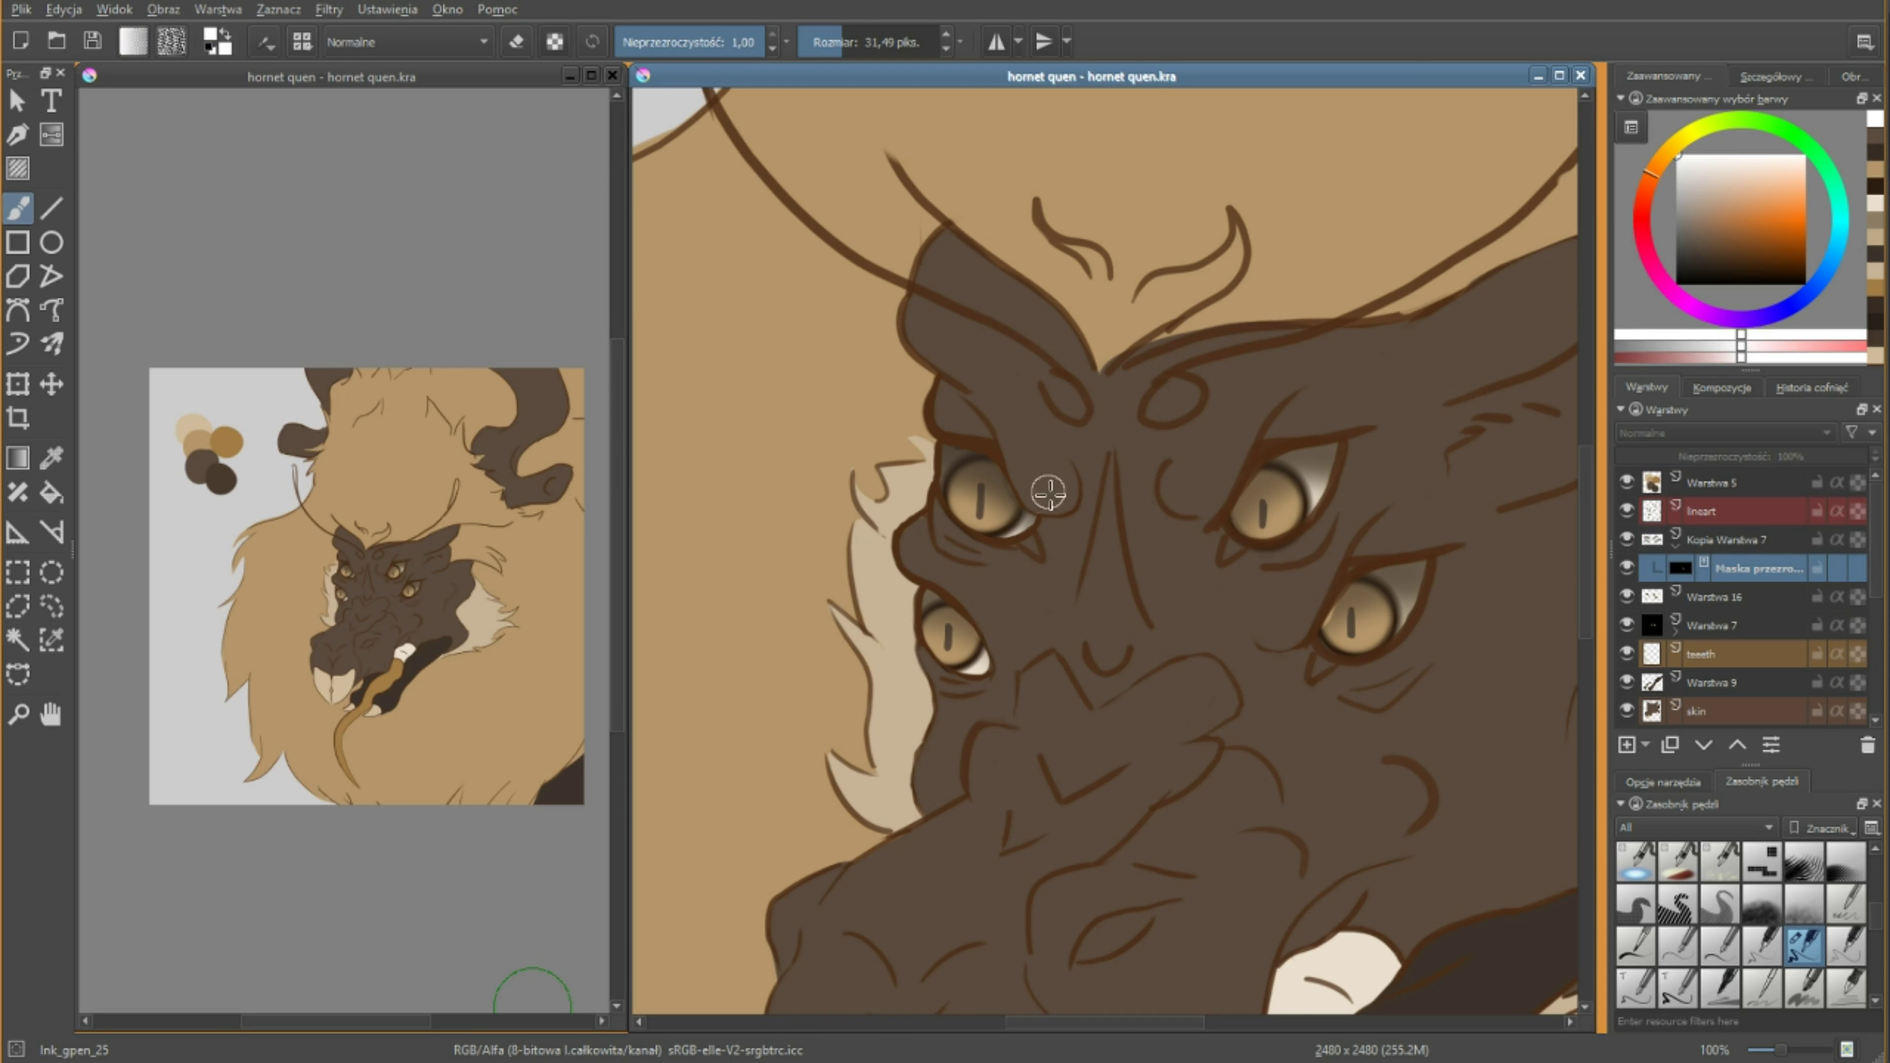
key(Insert)
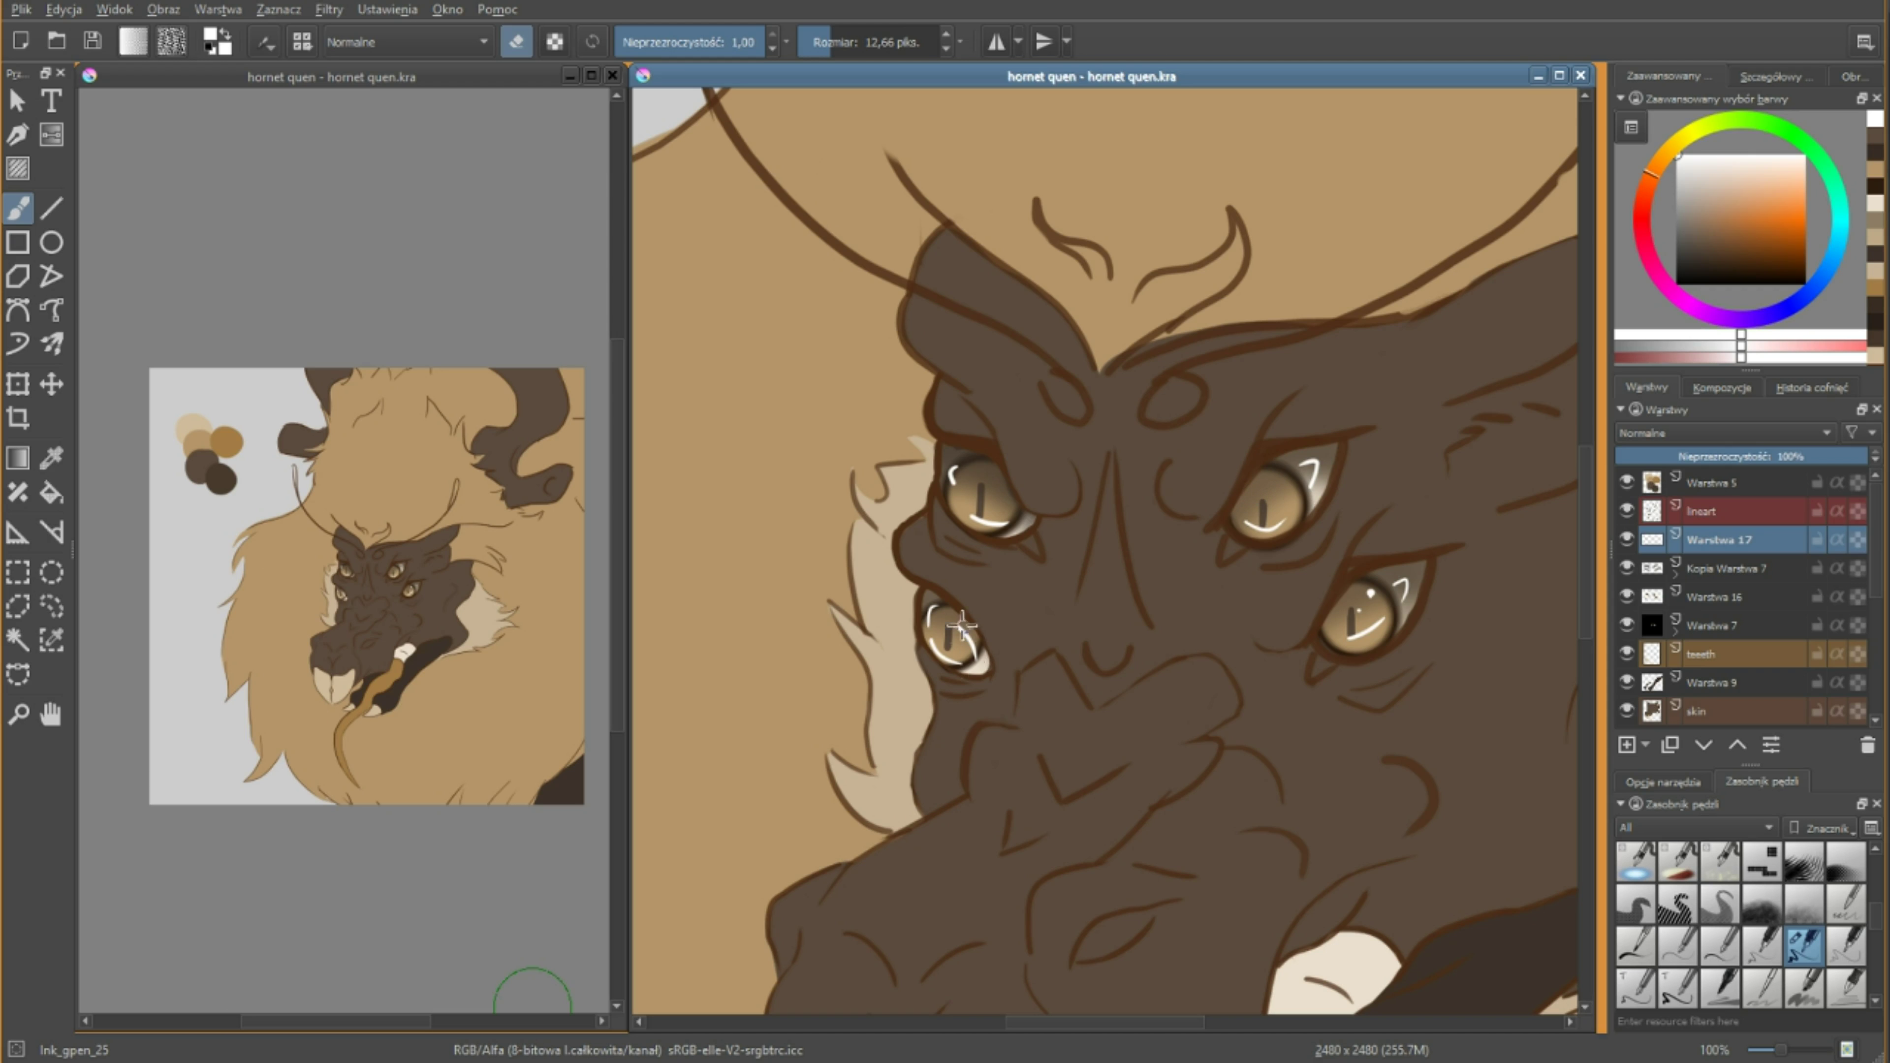
scroll(1402, 583, down, 2)
right_click(1712, 712)
Duplicate the skin layer and load the Ink_gpen_25 brush with a brown colour.
key(Escape)
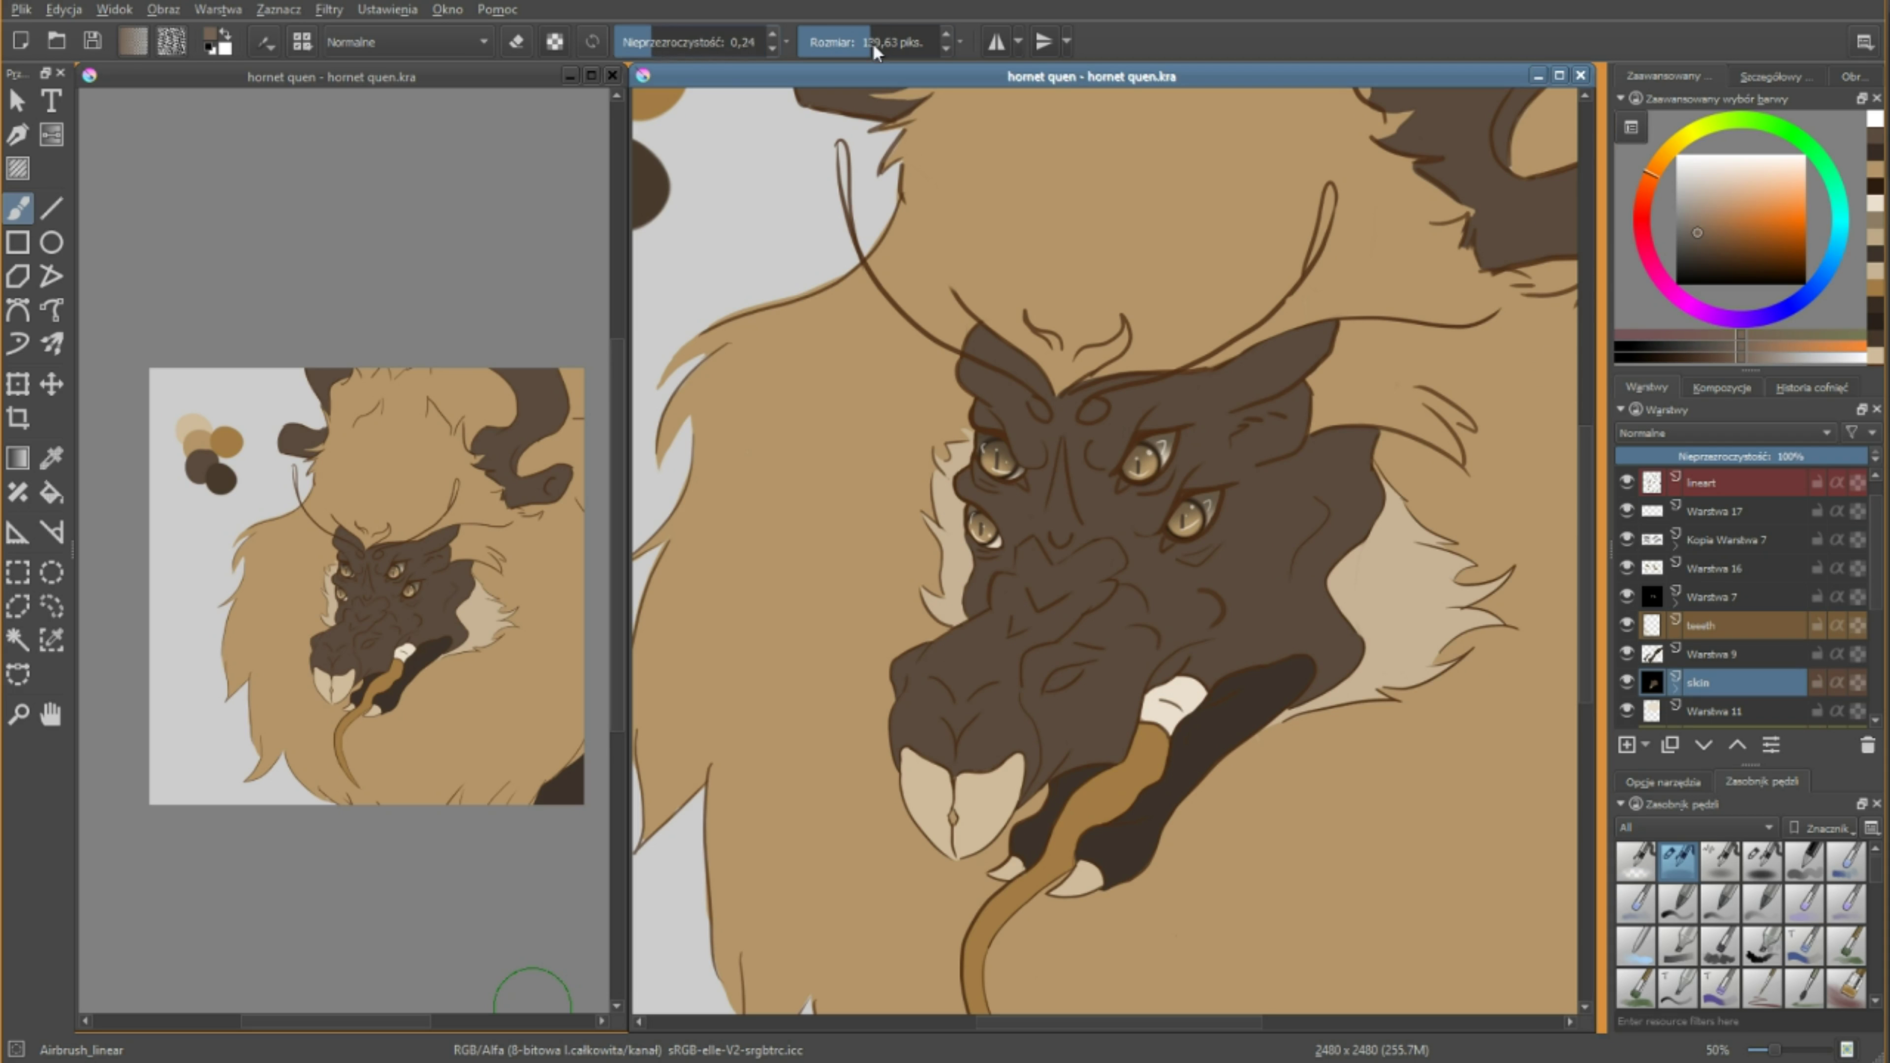
key(slash)
key(ctrl+j)
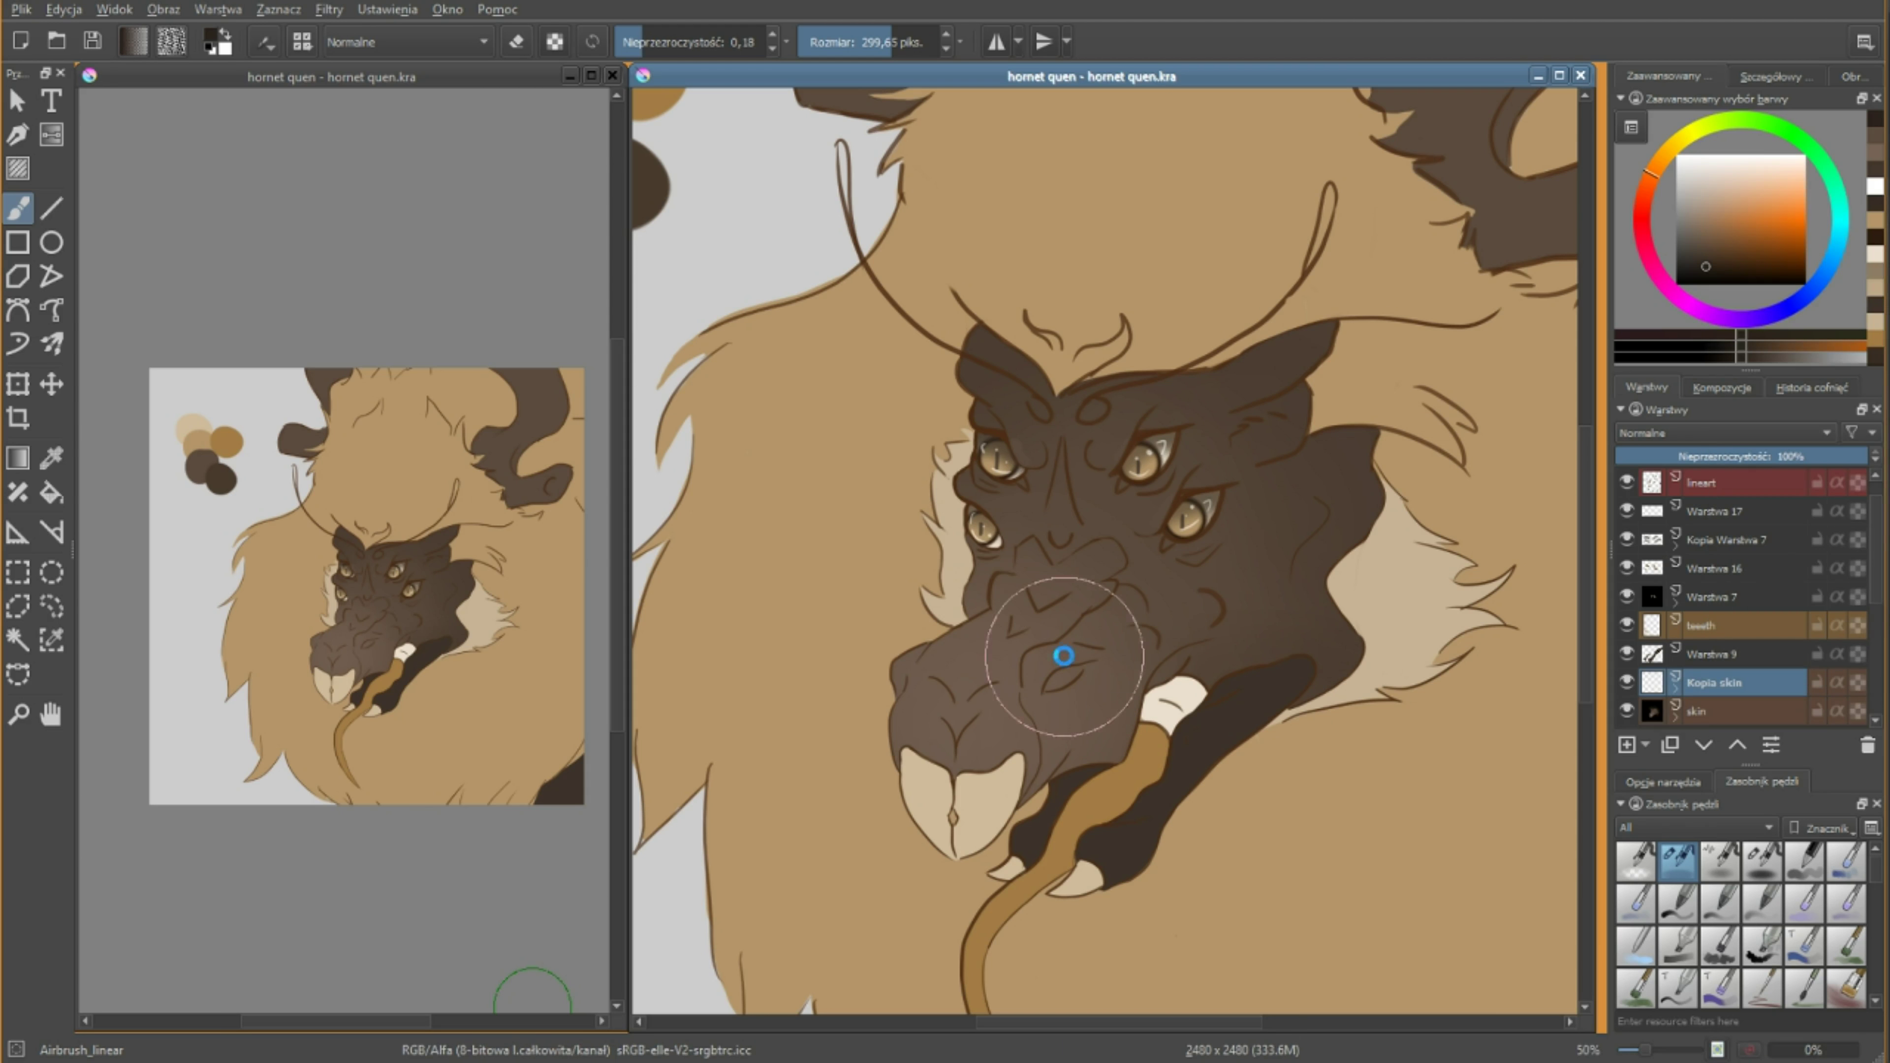
scroll(1042, 459, up, 4)
key(slash)
scroll(954, 522, down, 5)
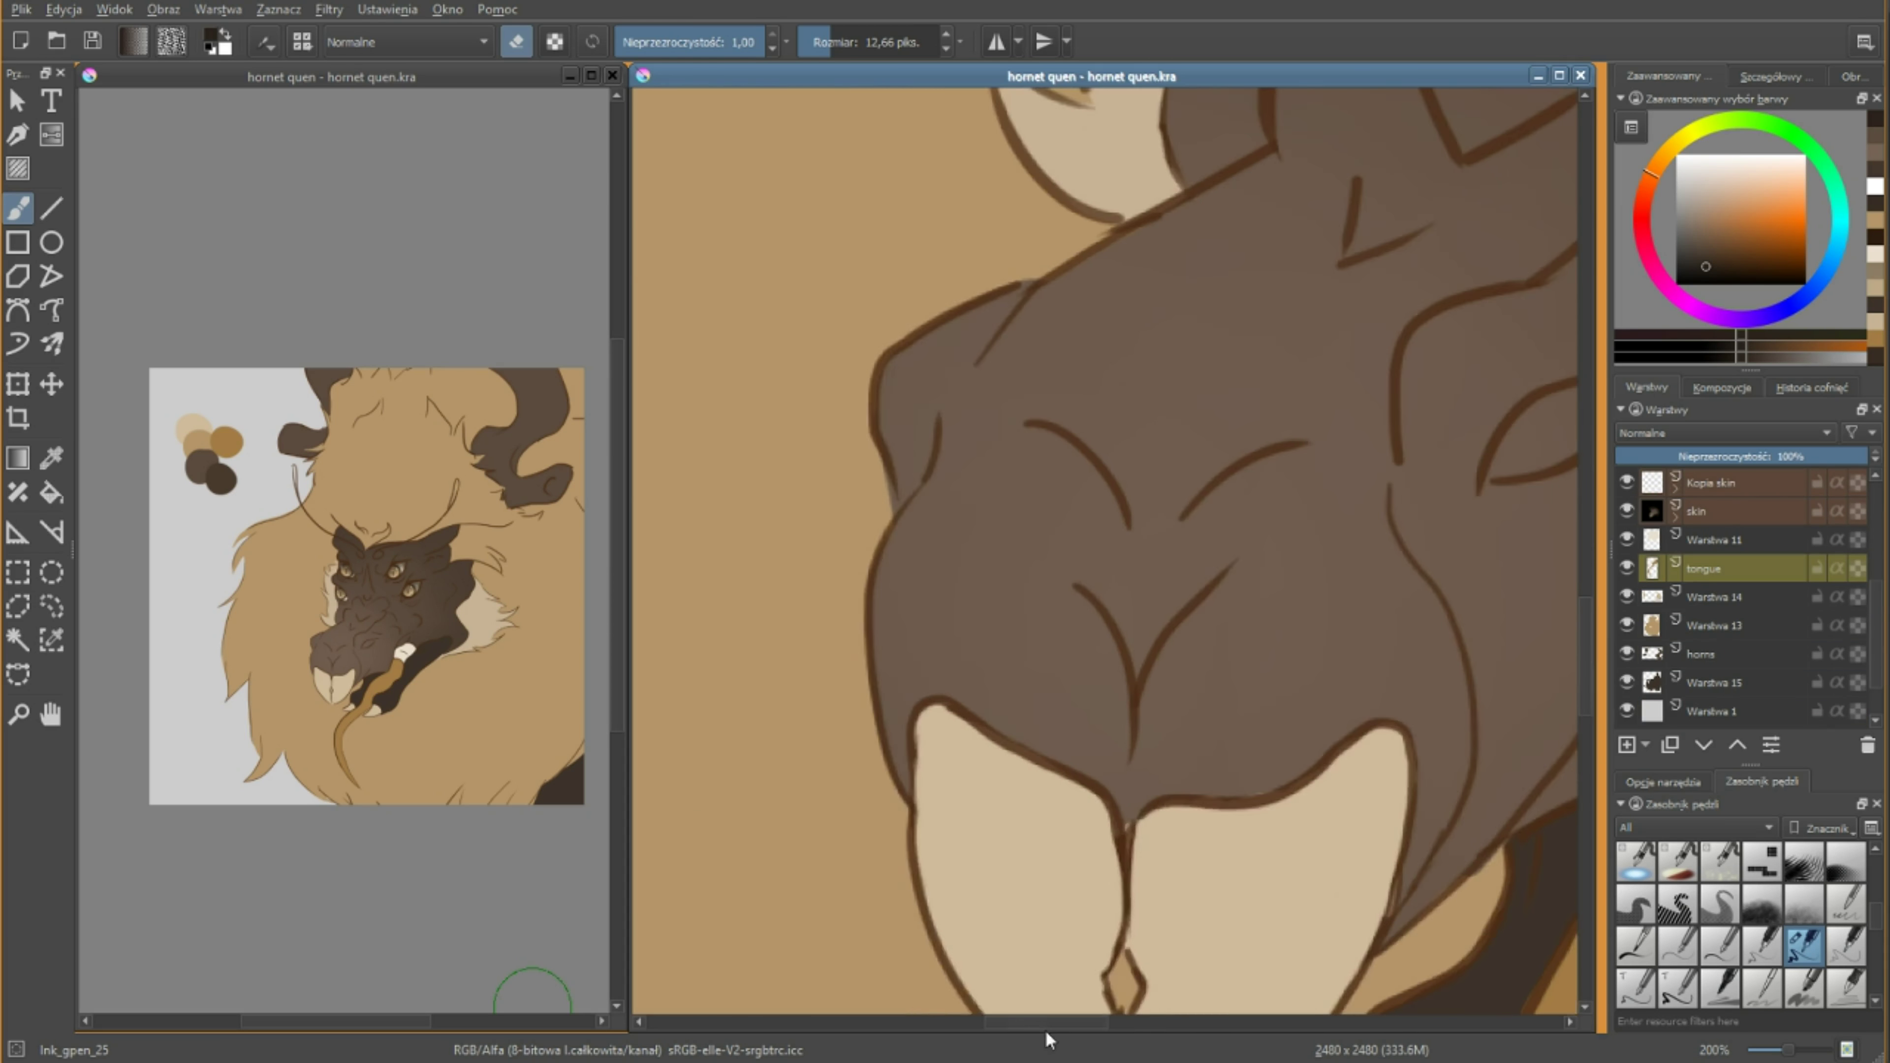
Paint a dark brown V along the nose ridge, using eraser mode to clean it up.
drag(954, 845, 742, 477)
key(e)
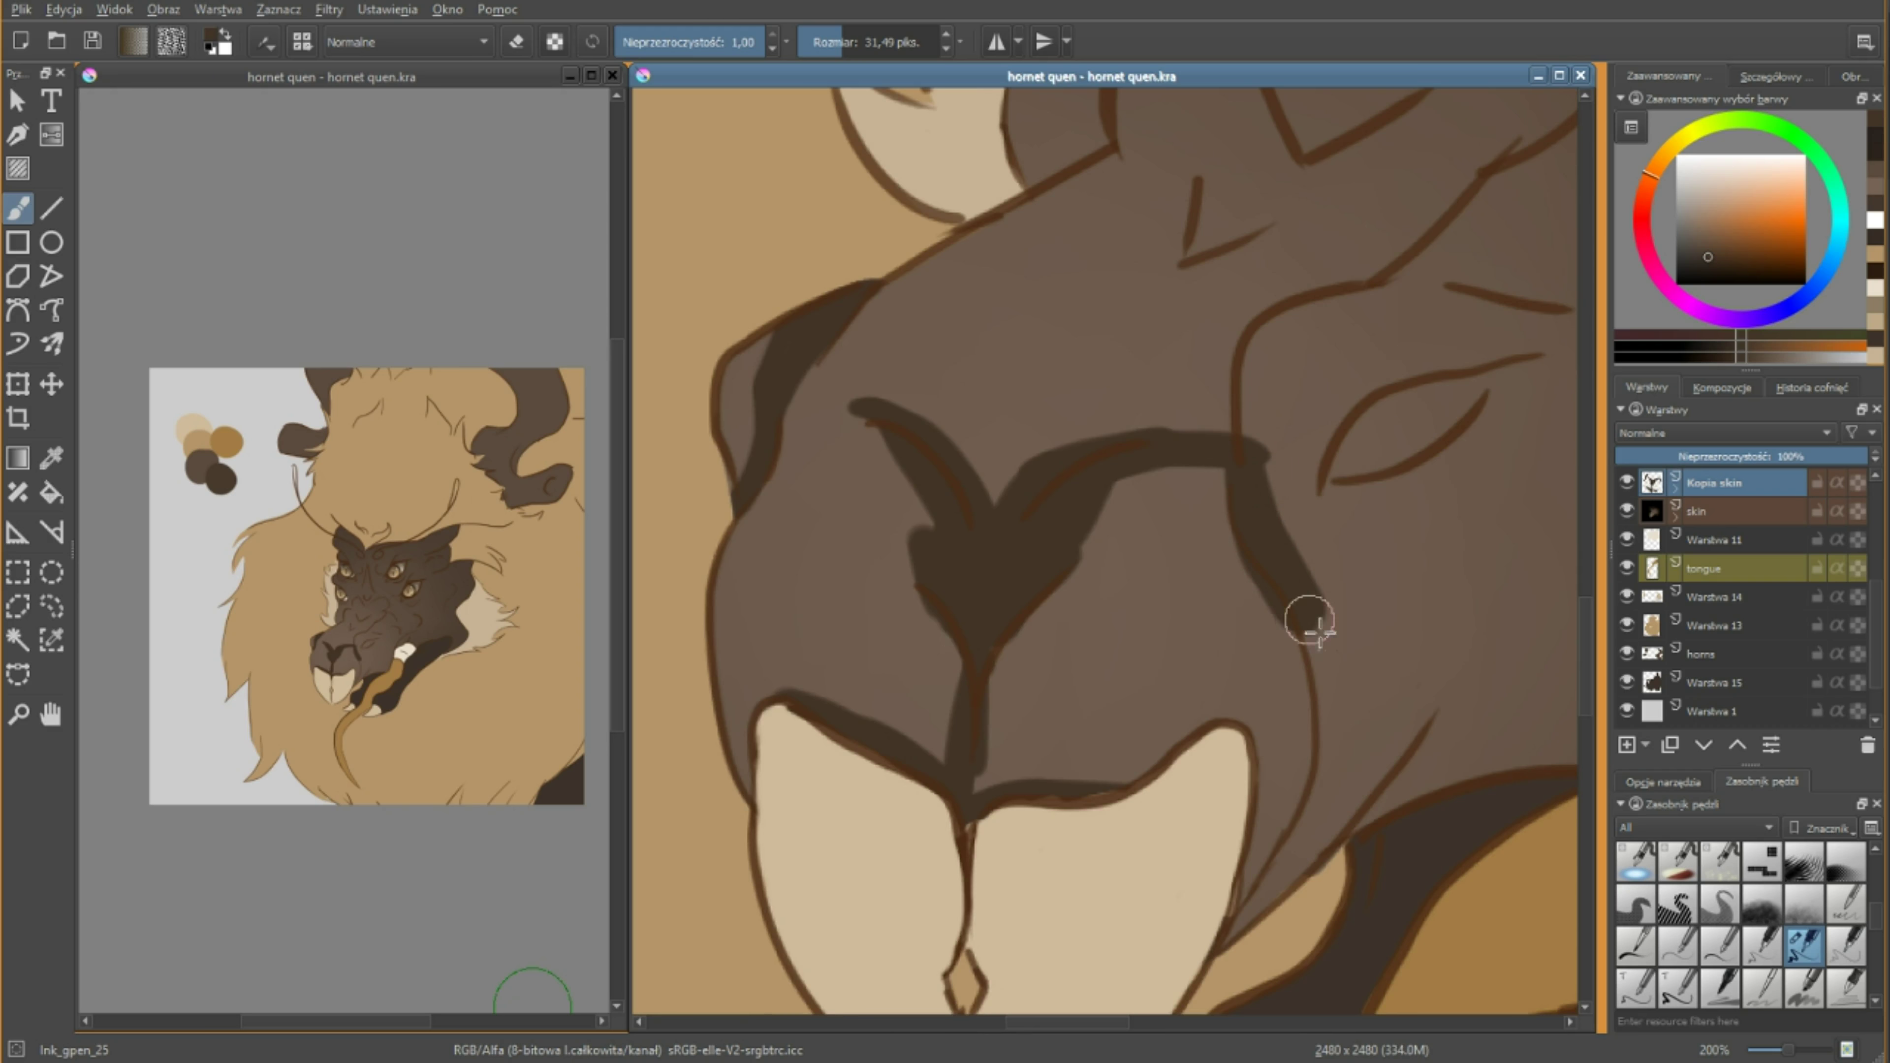
scroll(850, 626, down, 2)
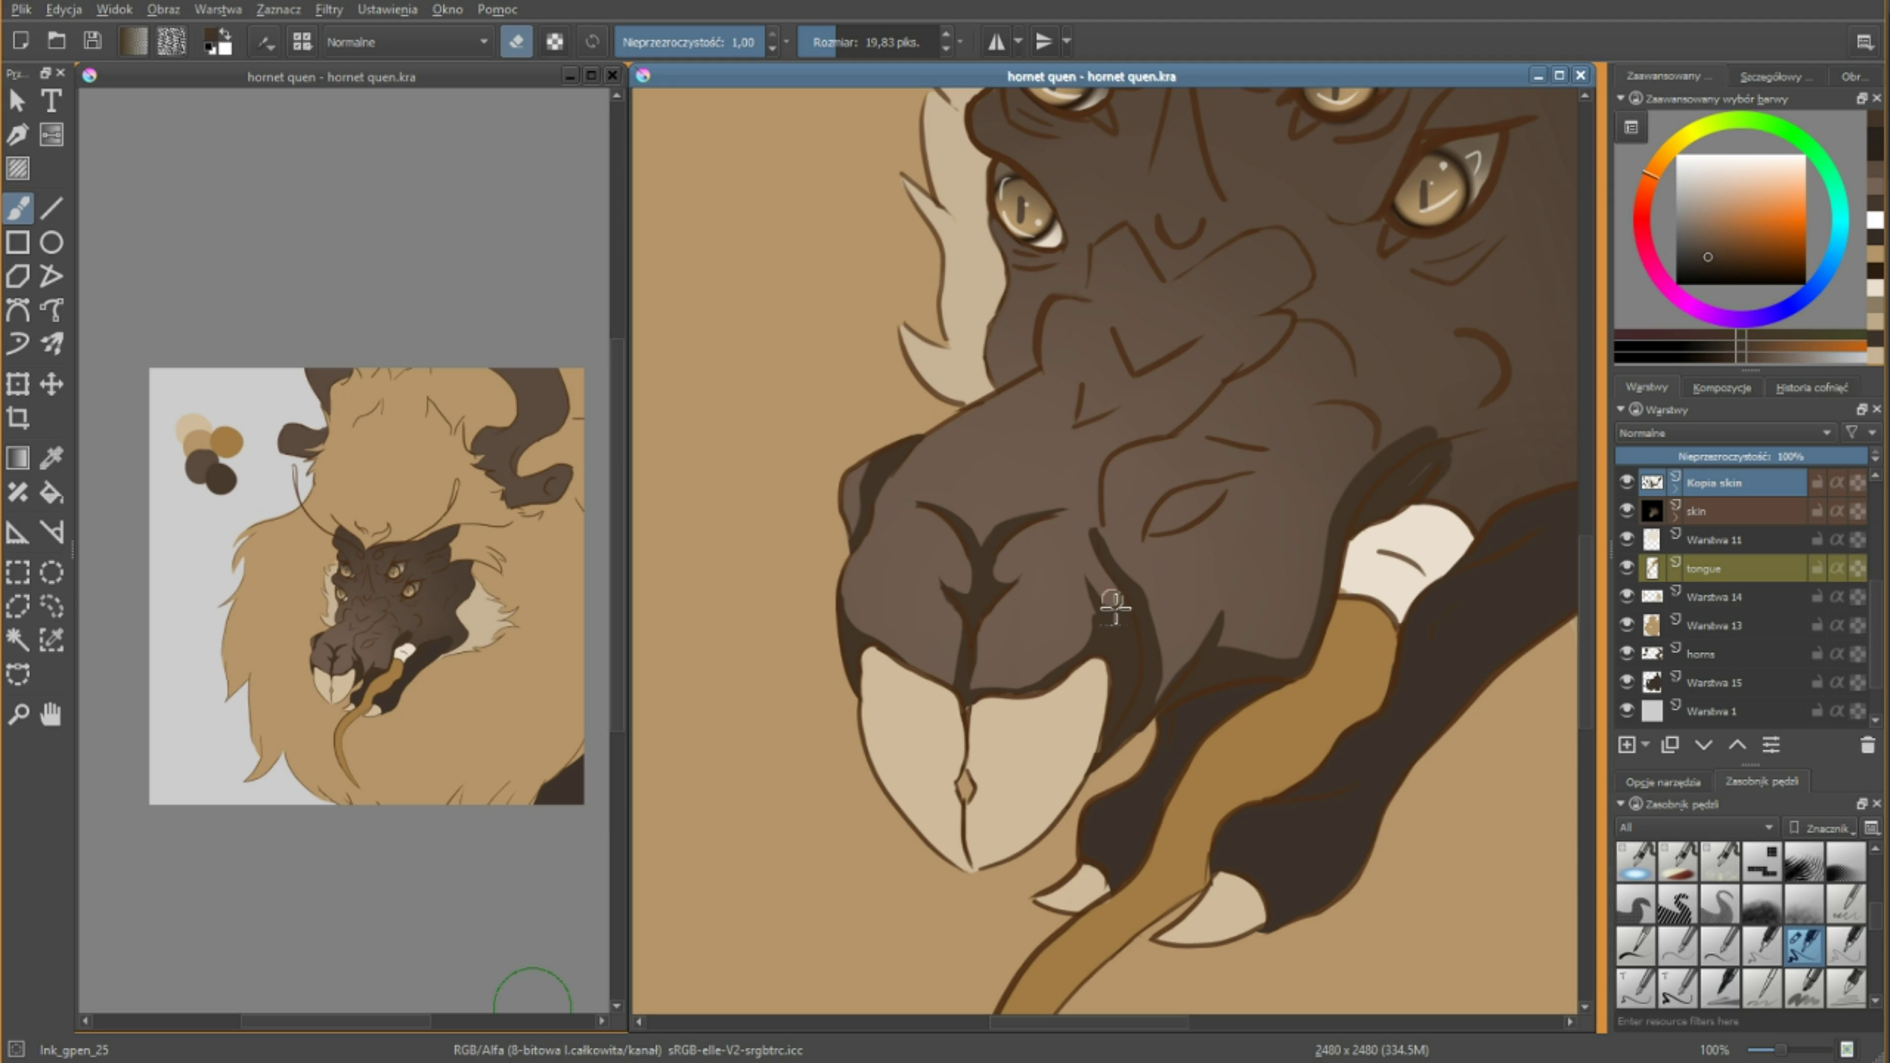
key(e)
scroll(1101, 522, up, 3)
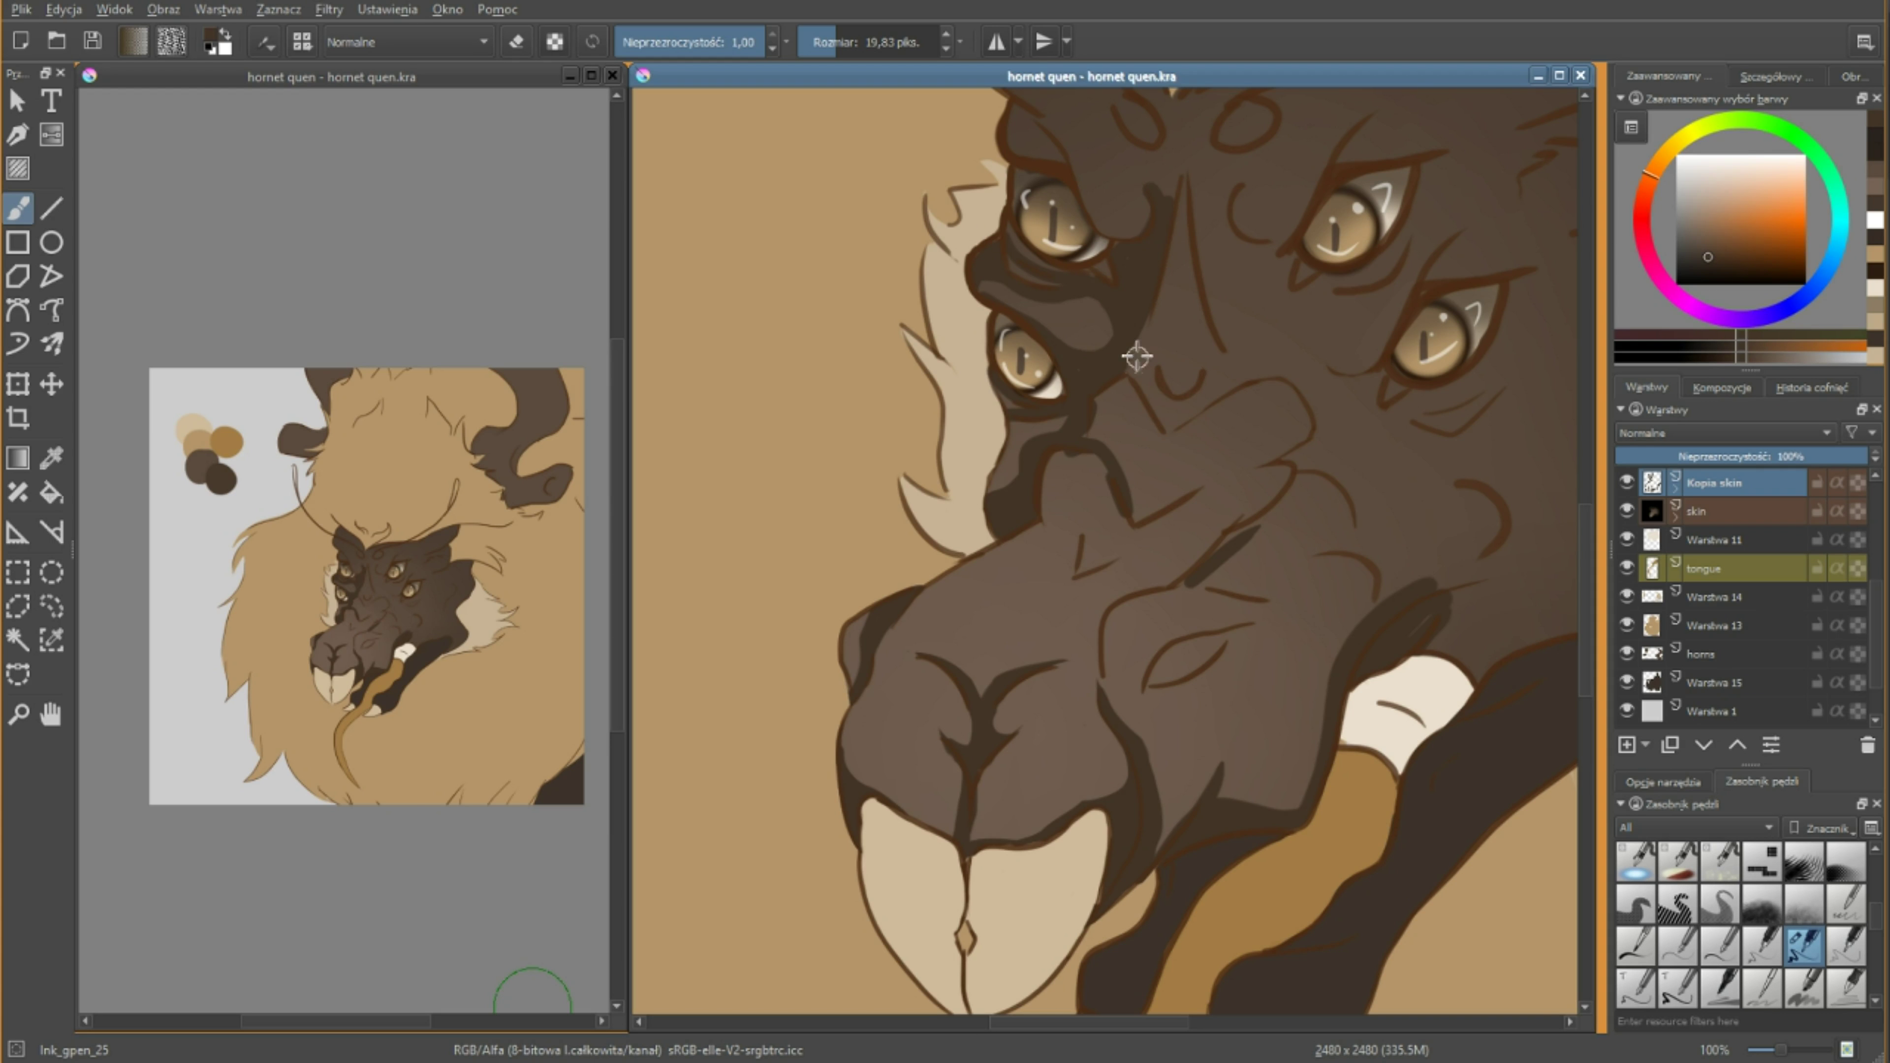
scroll(1137, 357, up, 3)
key(e)
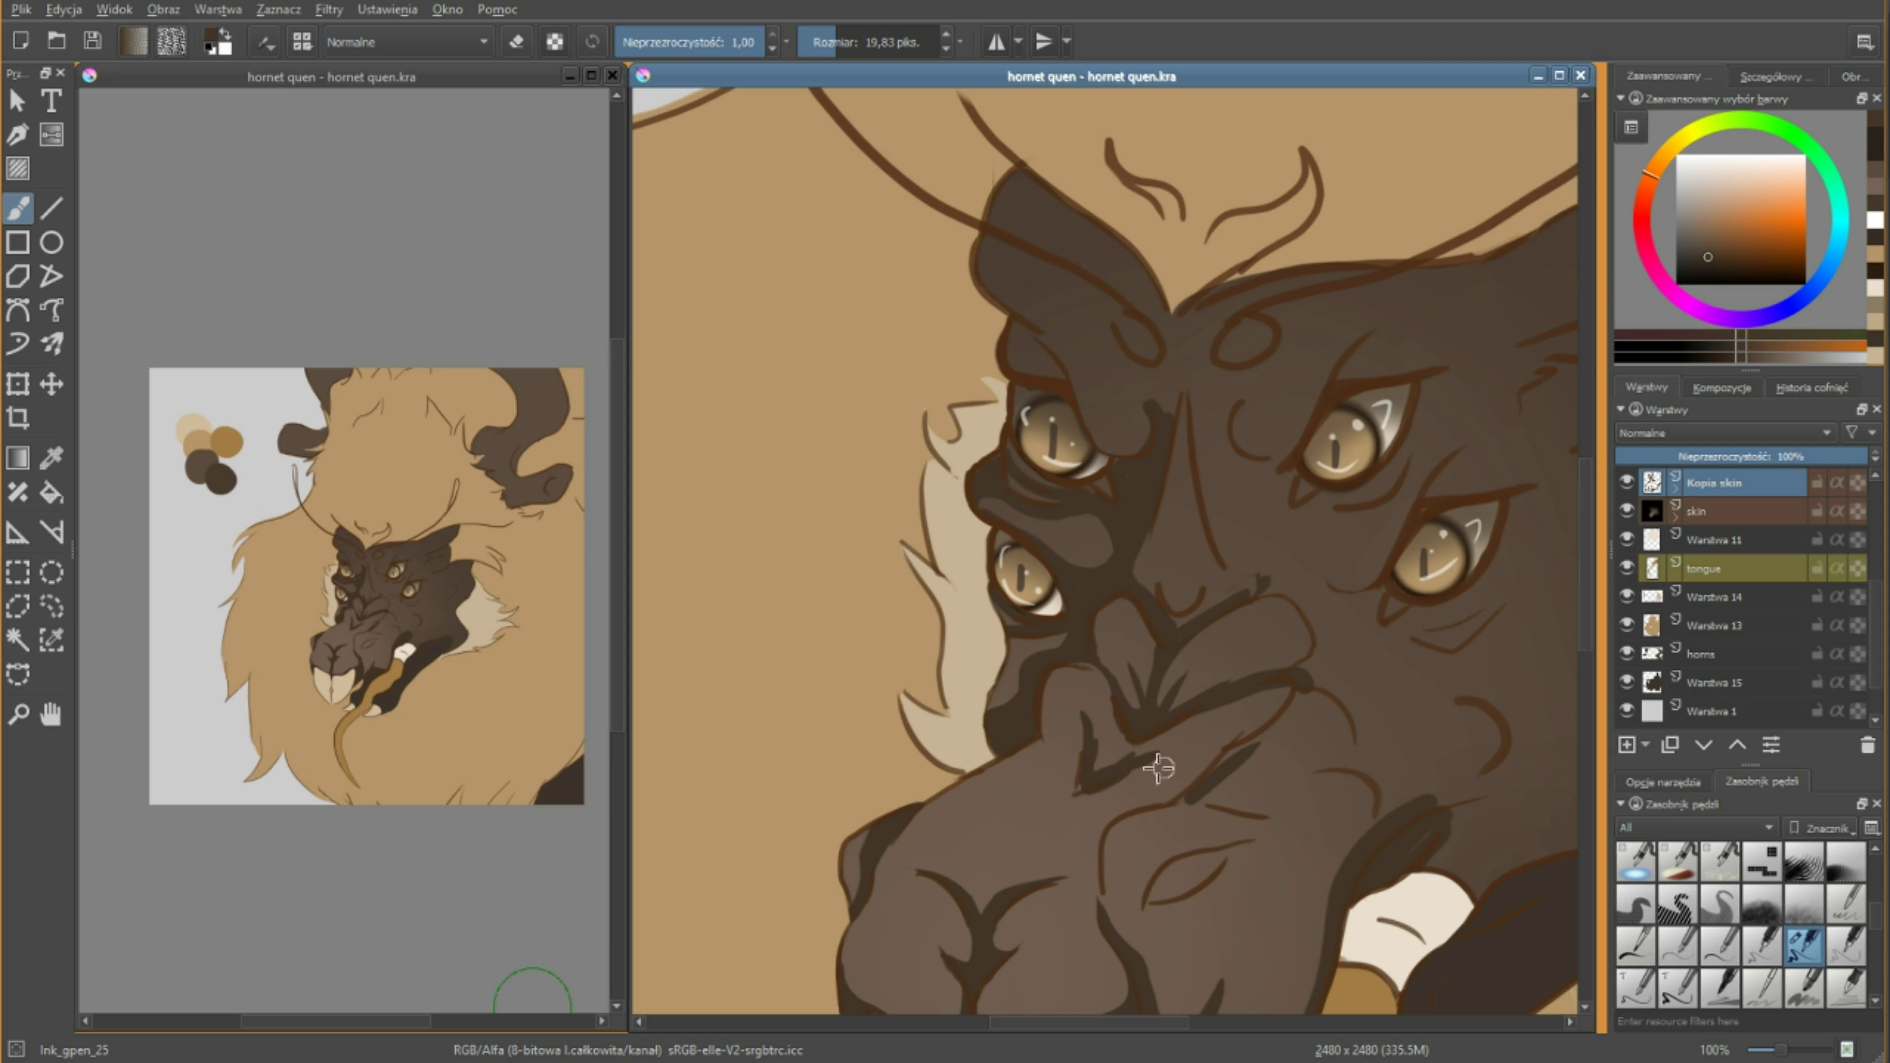
key(e)
Continue the dark shading over the brows, eye folds and muzzle.
scroll(986, 798, right, 3)
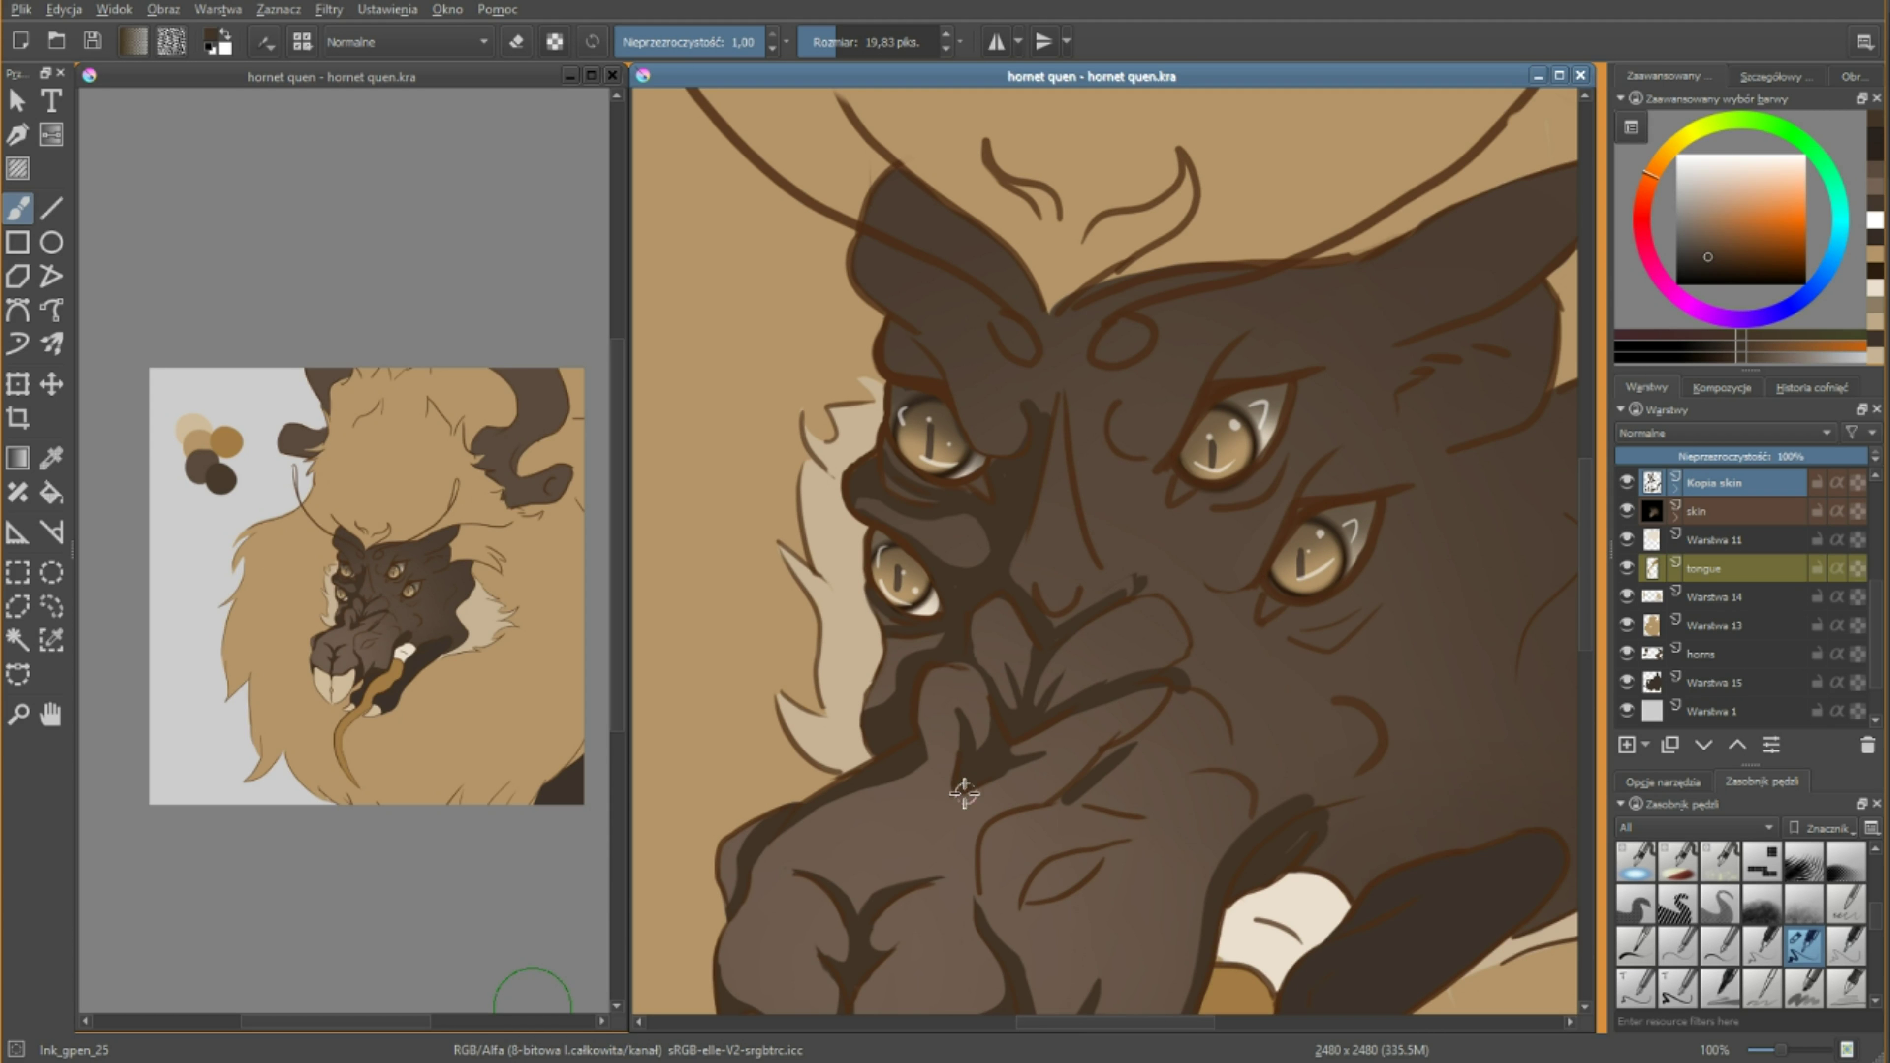
scroll(1176, 828, down, 3)
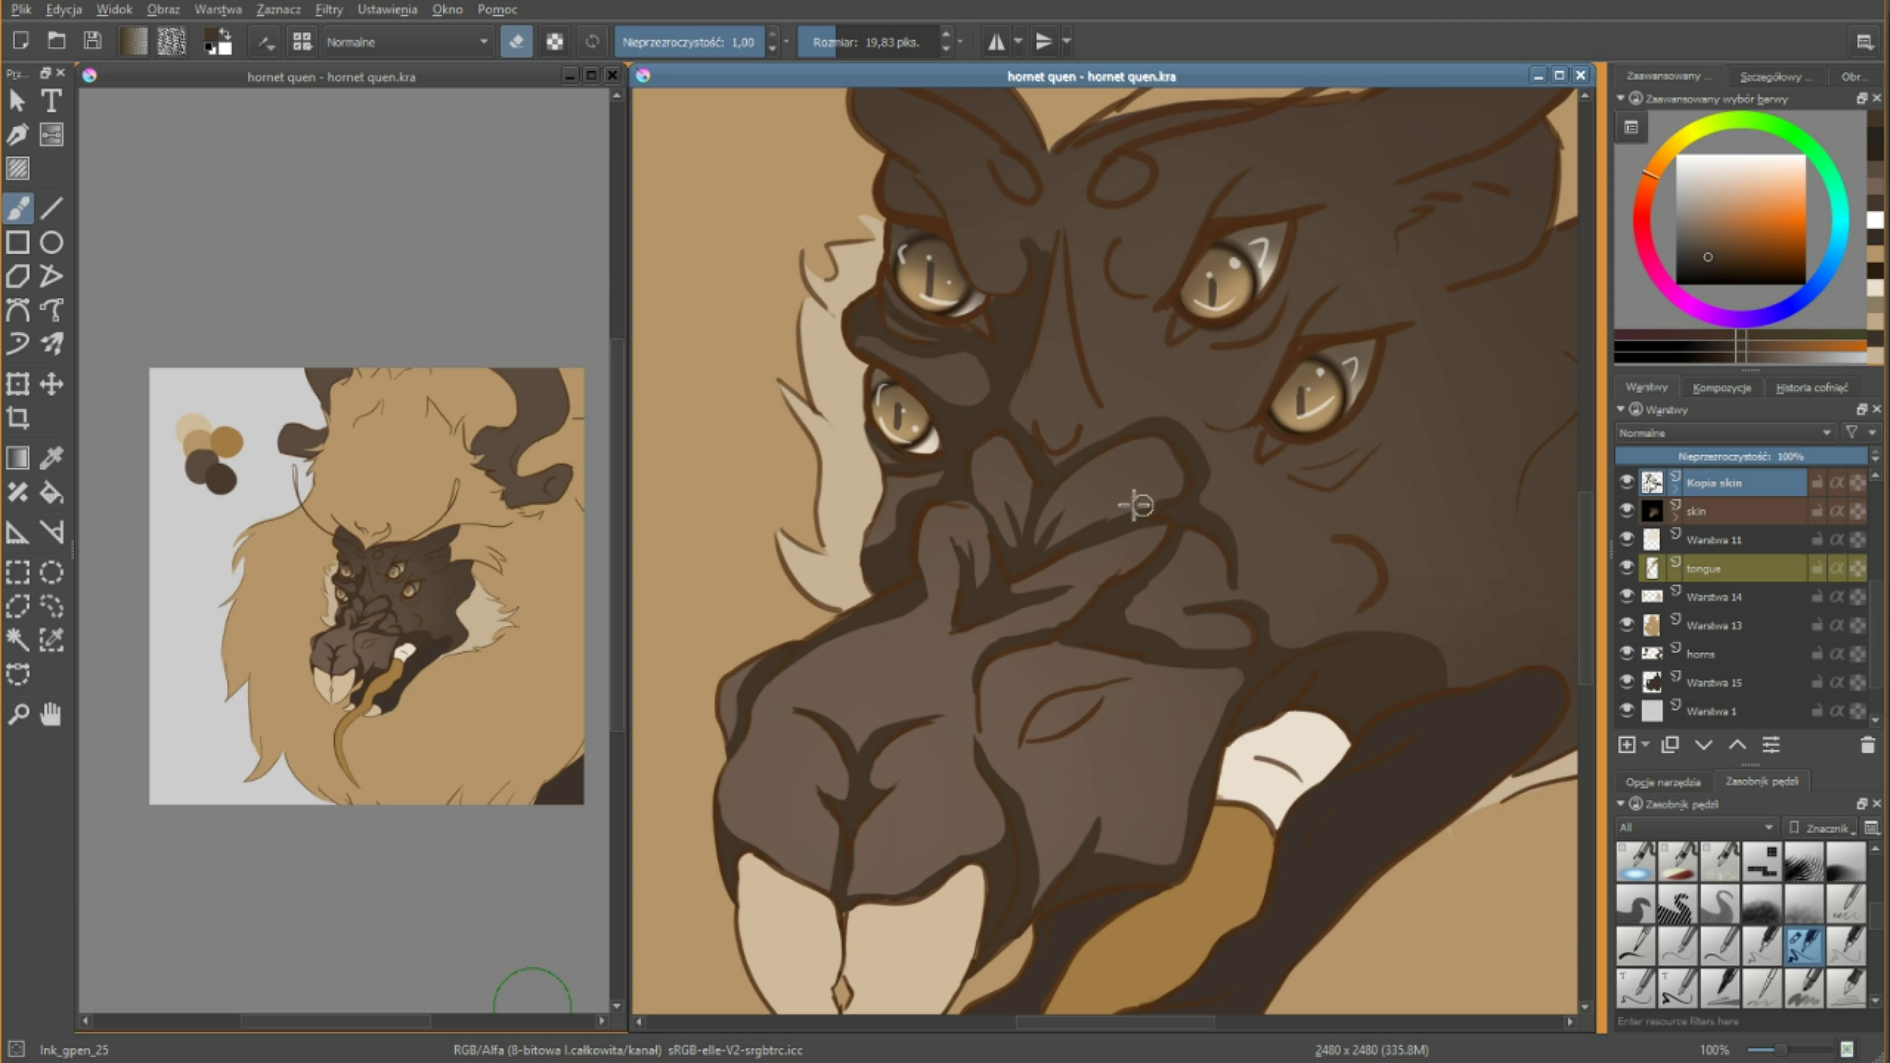
scroll(1218, 410, right, 5)
scroll(1118, 642, up, 3)
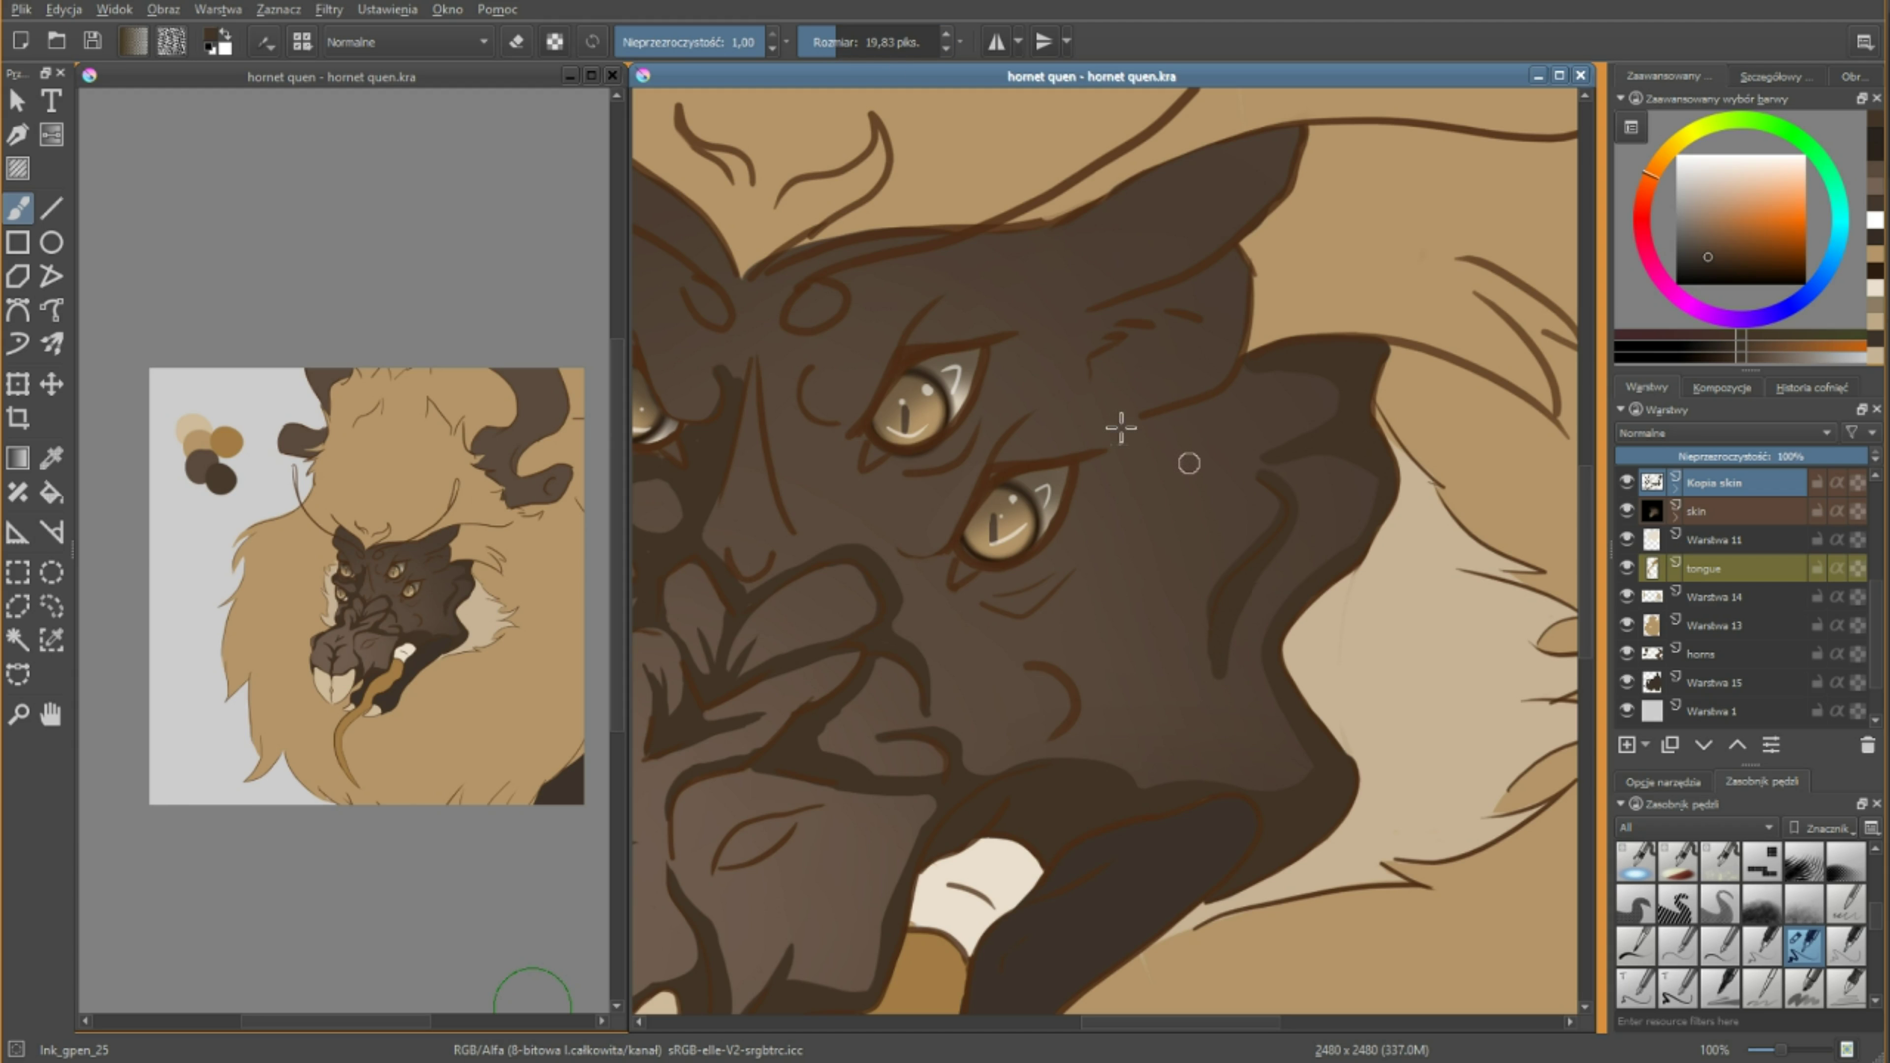
scroll(1169, 484, left, 4)
scroll(976, 670, up, 2)
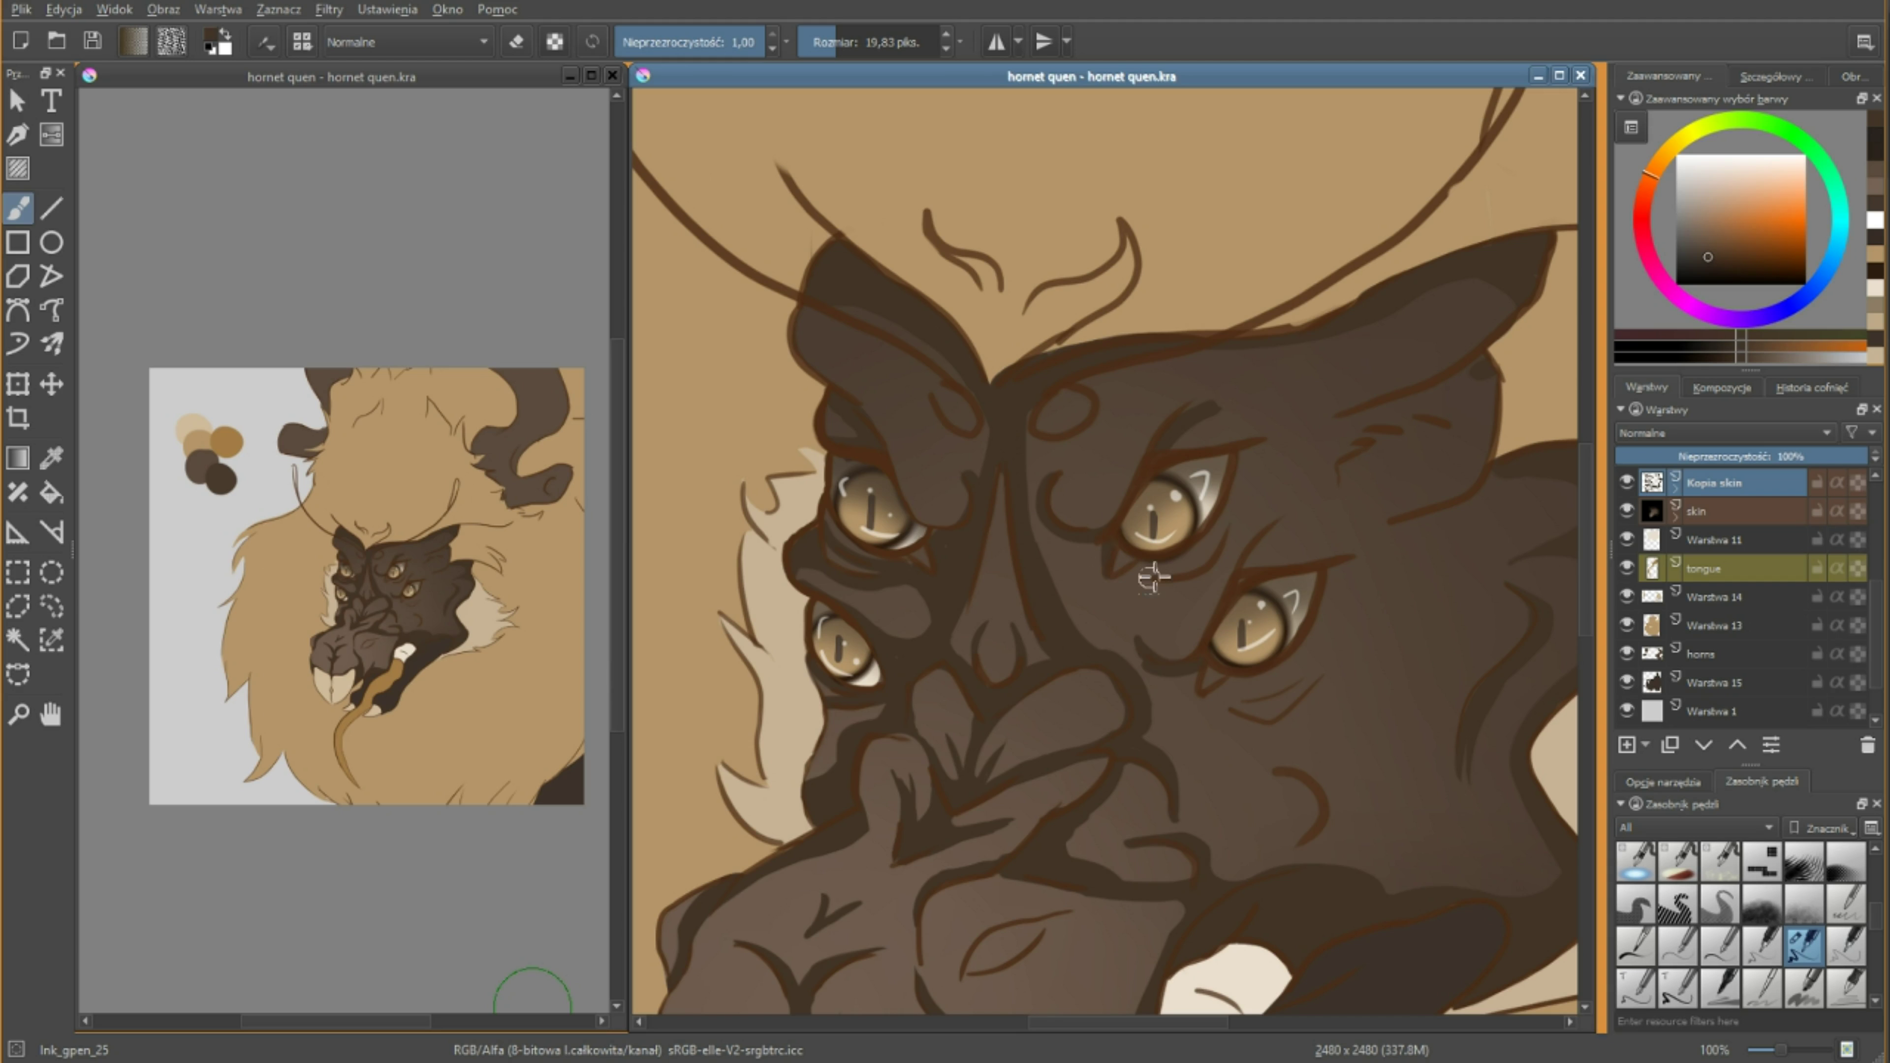
scroll(1760, 541, up, 3)
On the Kopia skin layer, erase and refine the face shading strokes.
key(Page_Down)
key(Page_Down)
key(Page_Down)
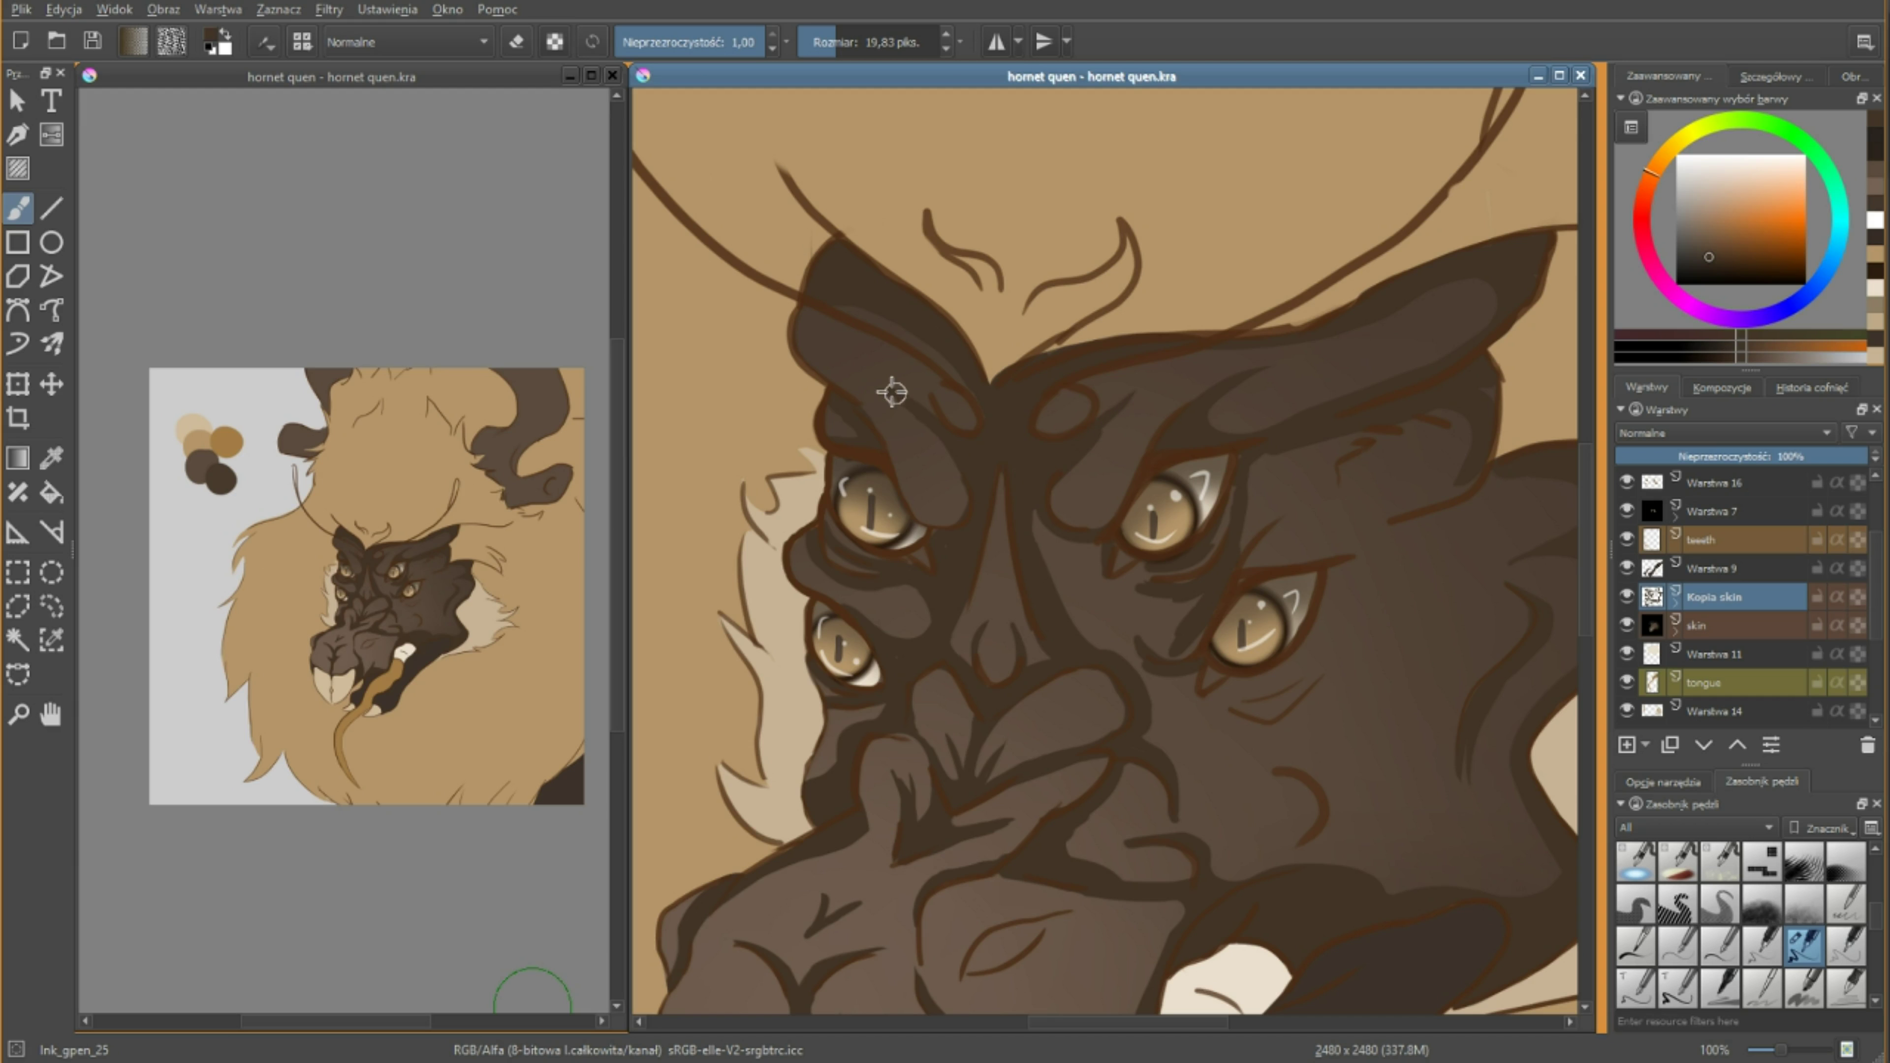
scroll(1059, 1024, right, 2)
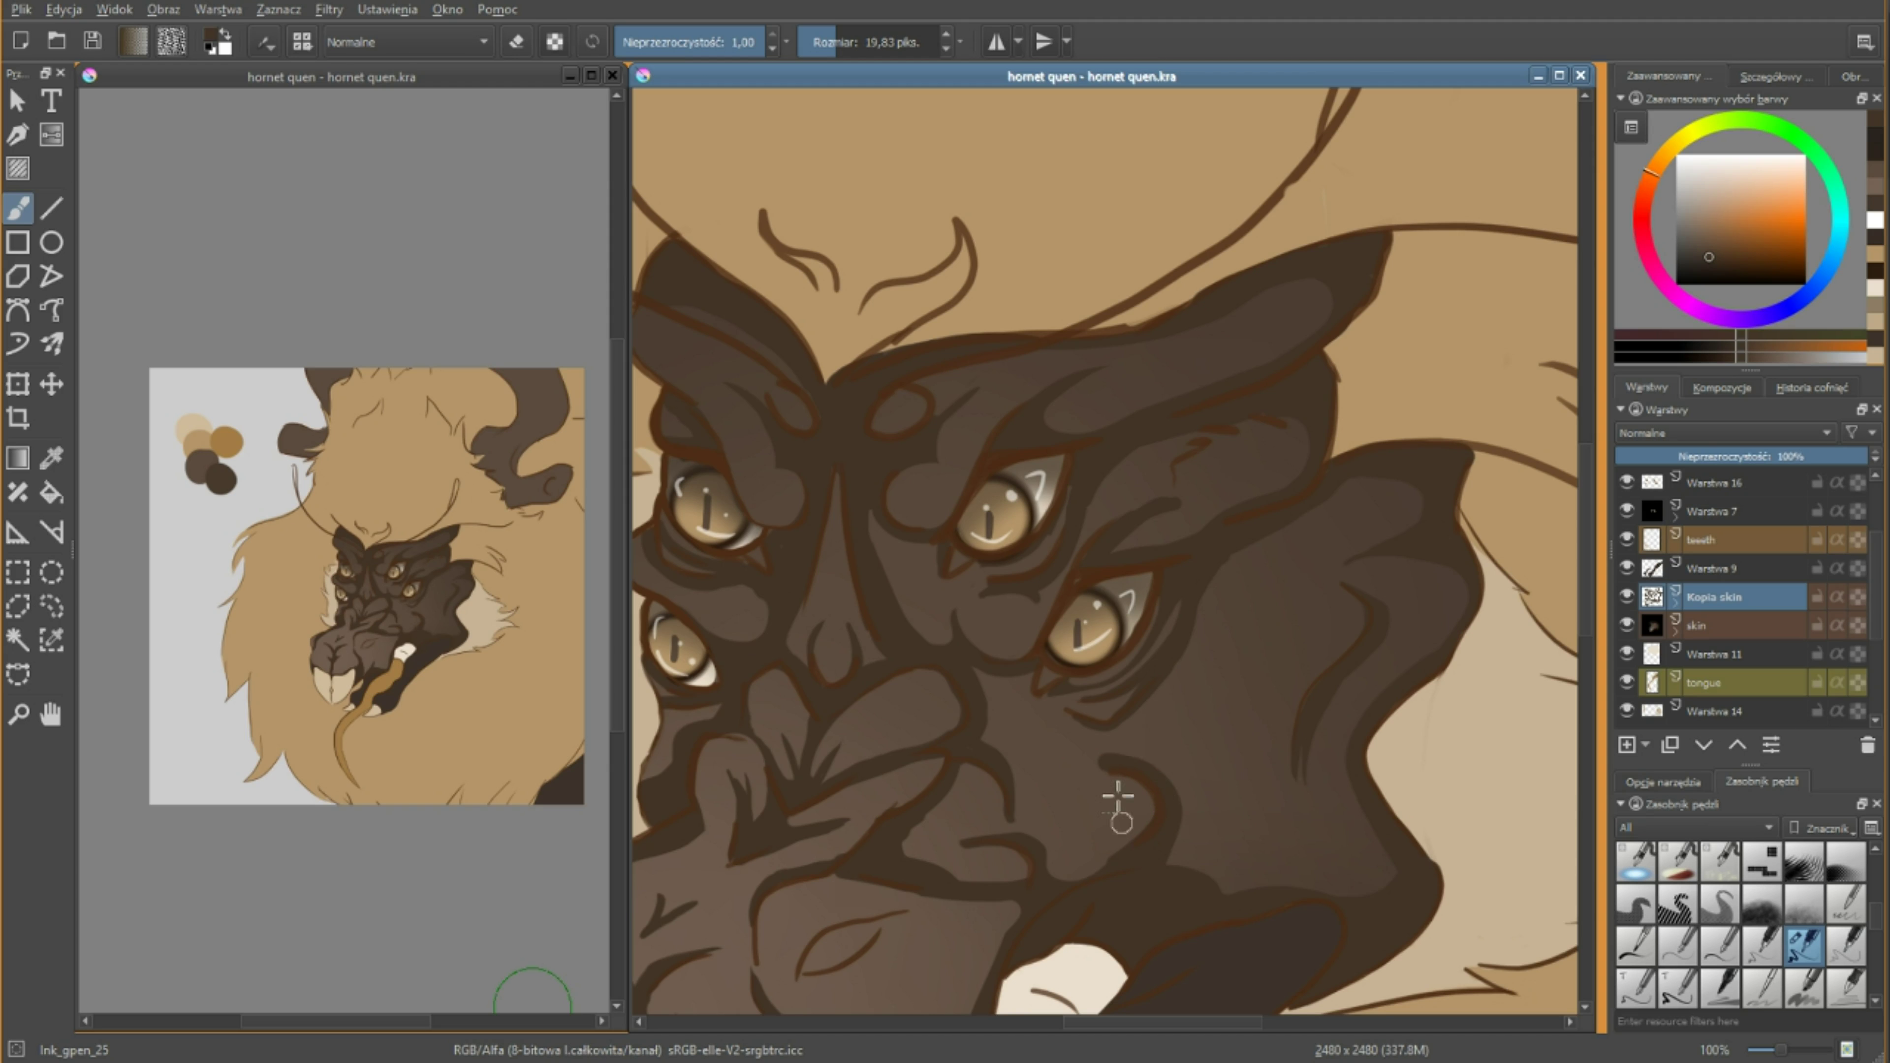
key(e)
scroll(1116, 745, down, 2)
scroll(739, 439, up, 4)
key(e)
scroll(814, 685, down, 2)
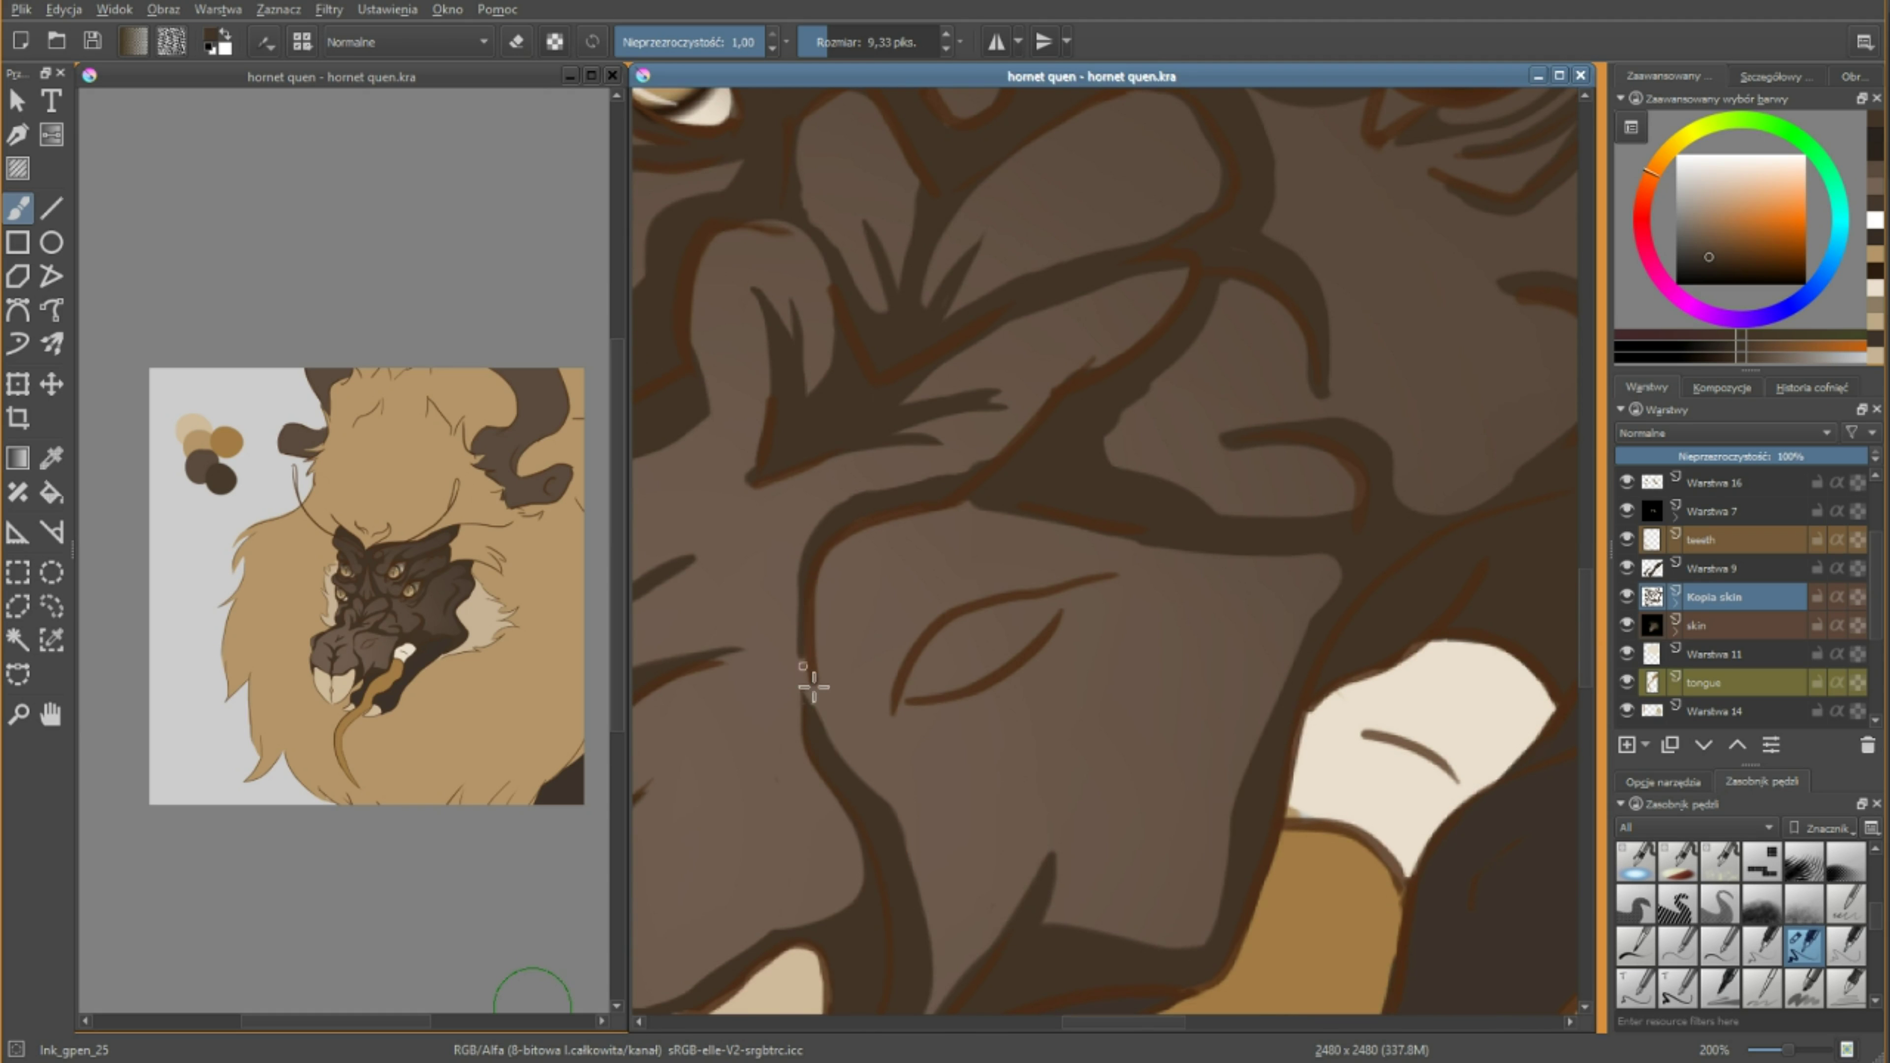
scroll(875, 231, down, 3)
scroll(1042, 595, up, 2)
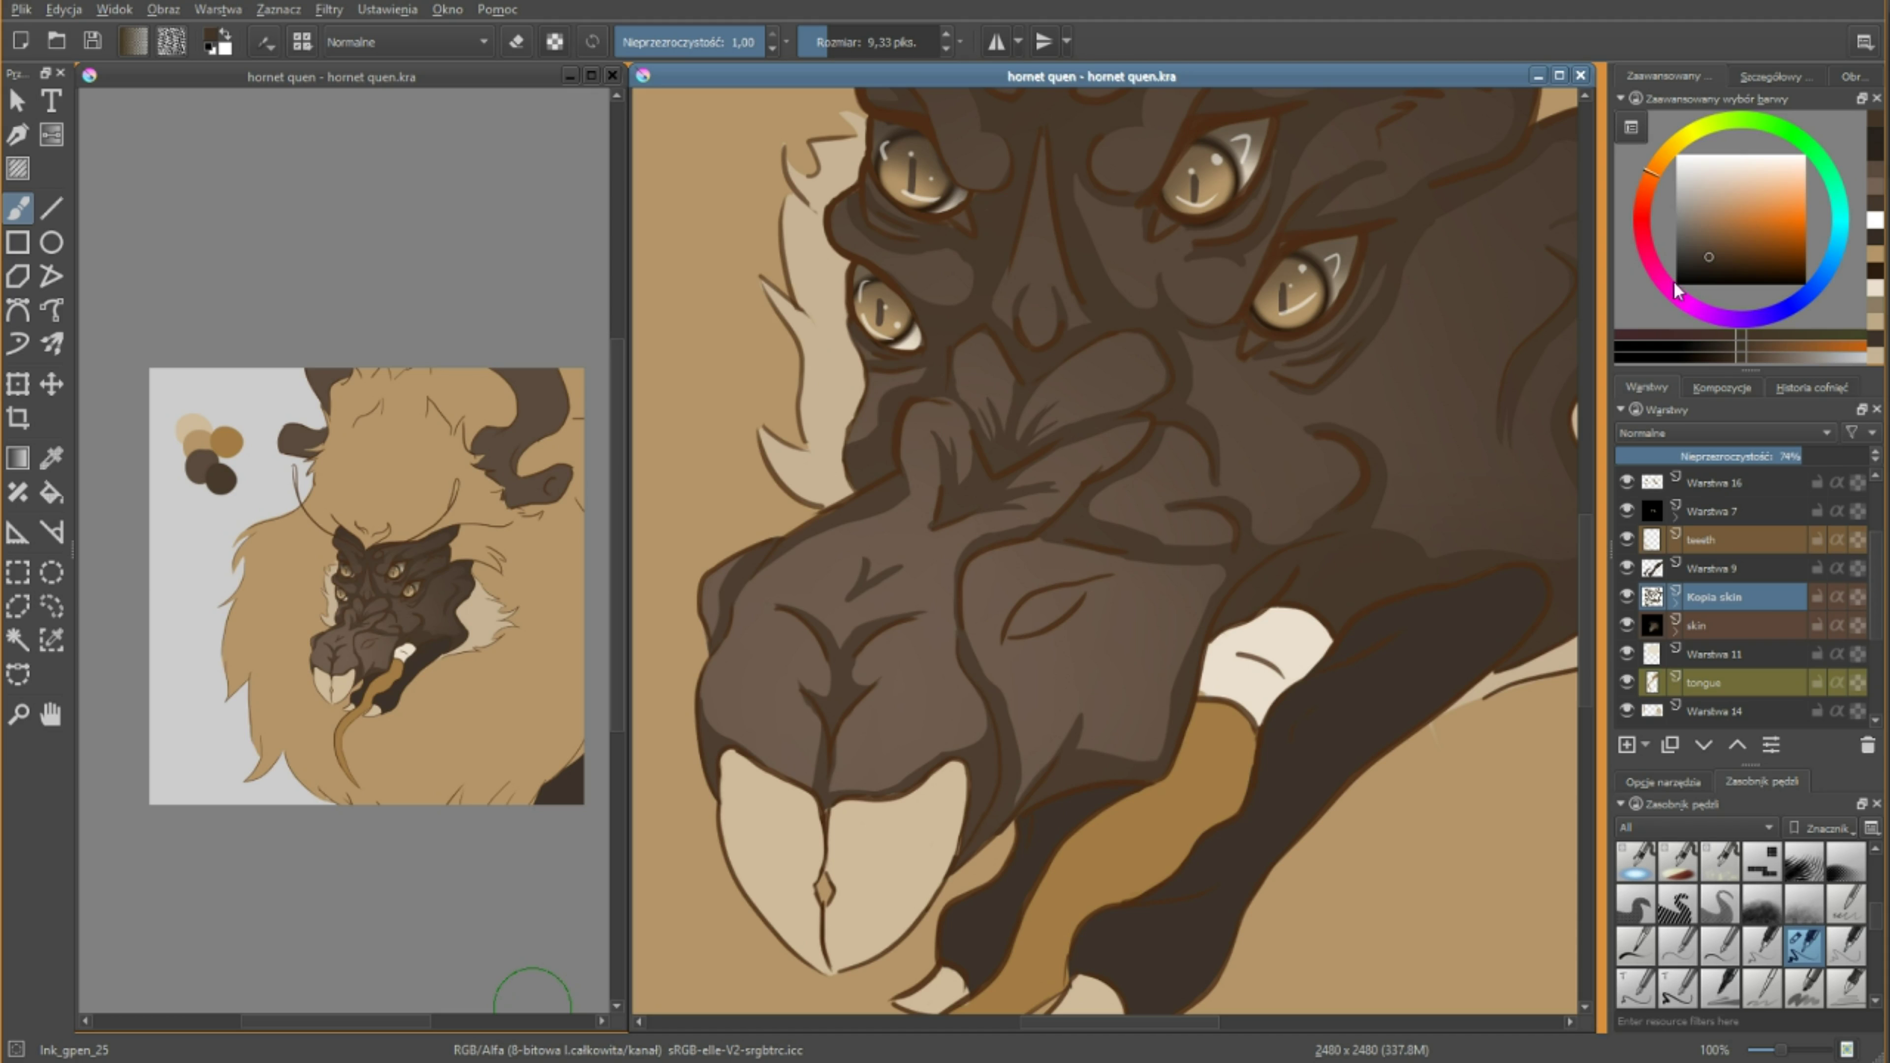
Fill the nostril with dark paint on the Kopia skin layer.
key(e)
mouse_move(1027, 600)
mouse_down()
mouse_move(1079, 615)
mouse_move(1042, 642)
mouse_up()
click(1641, 626)
key(e)
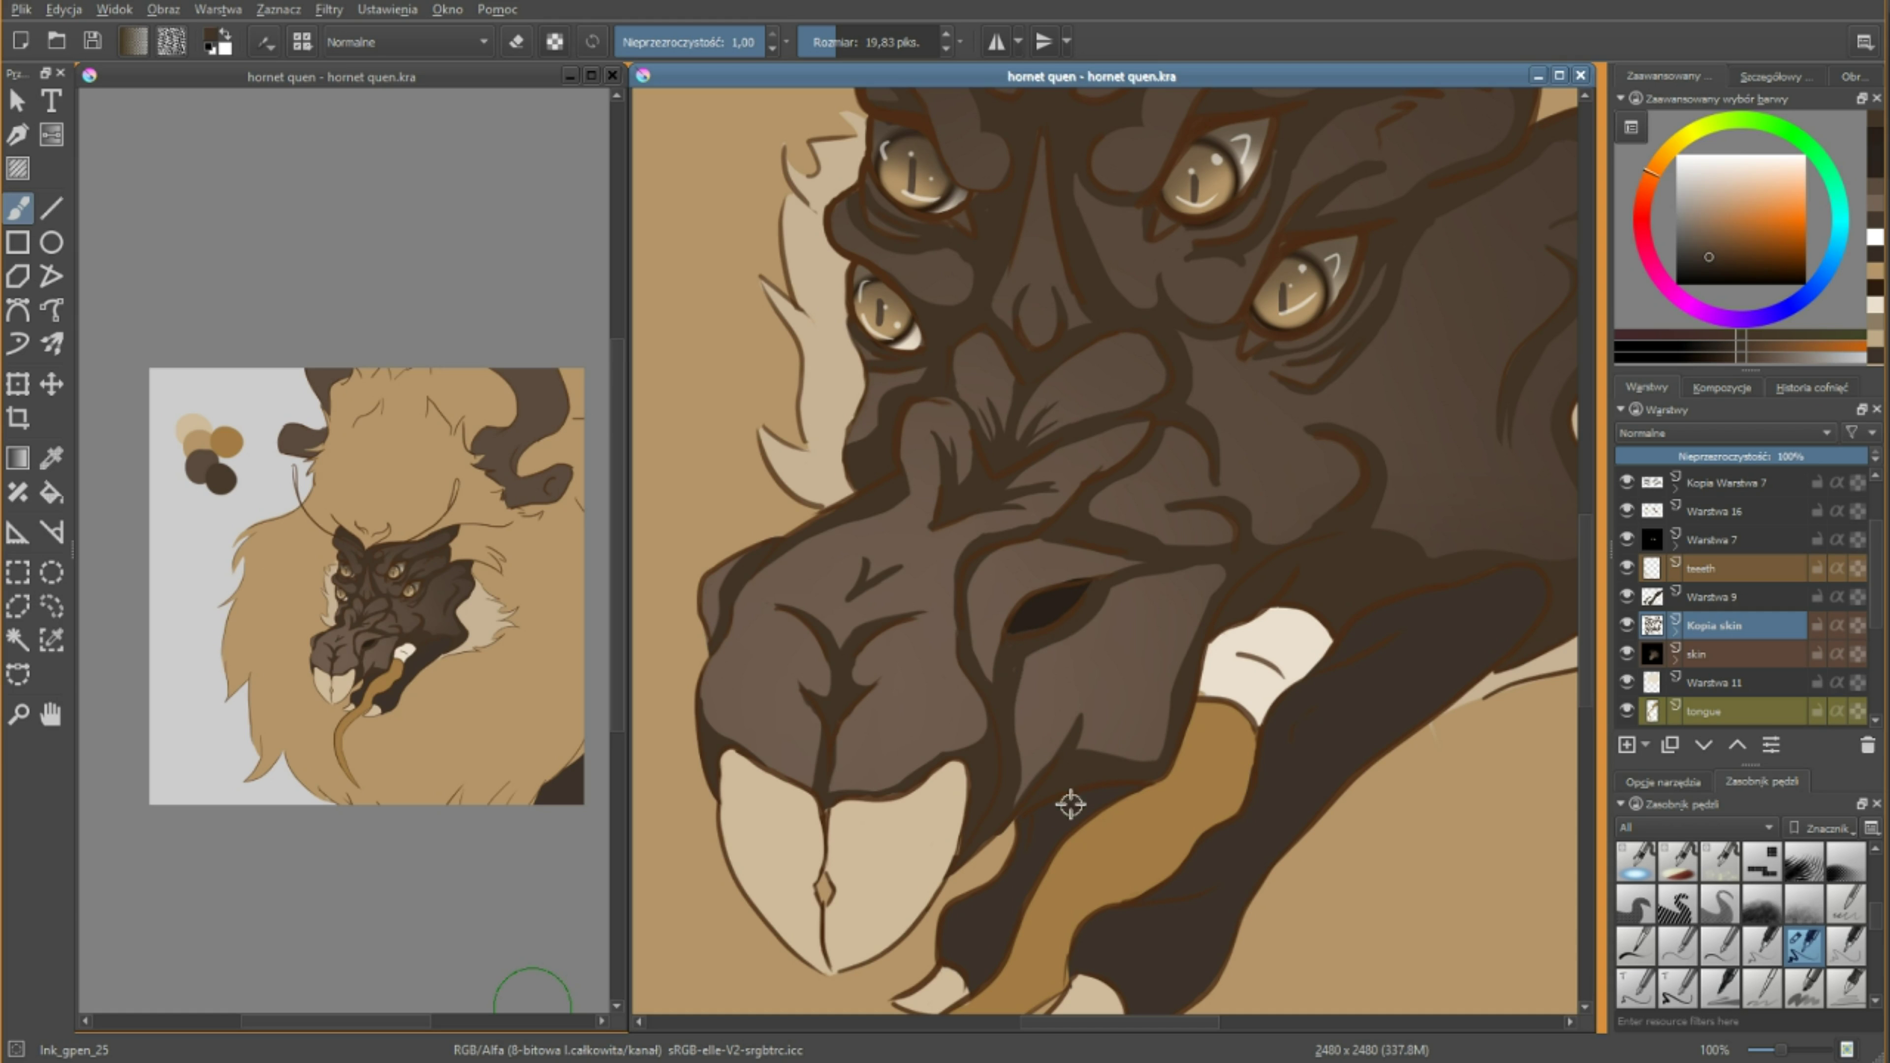
scroll(1169, 752, down, 3)
Softly airbrush darker shading onto the tusks and duplicate the teeth layer.
key(e)
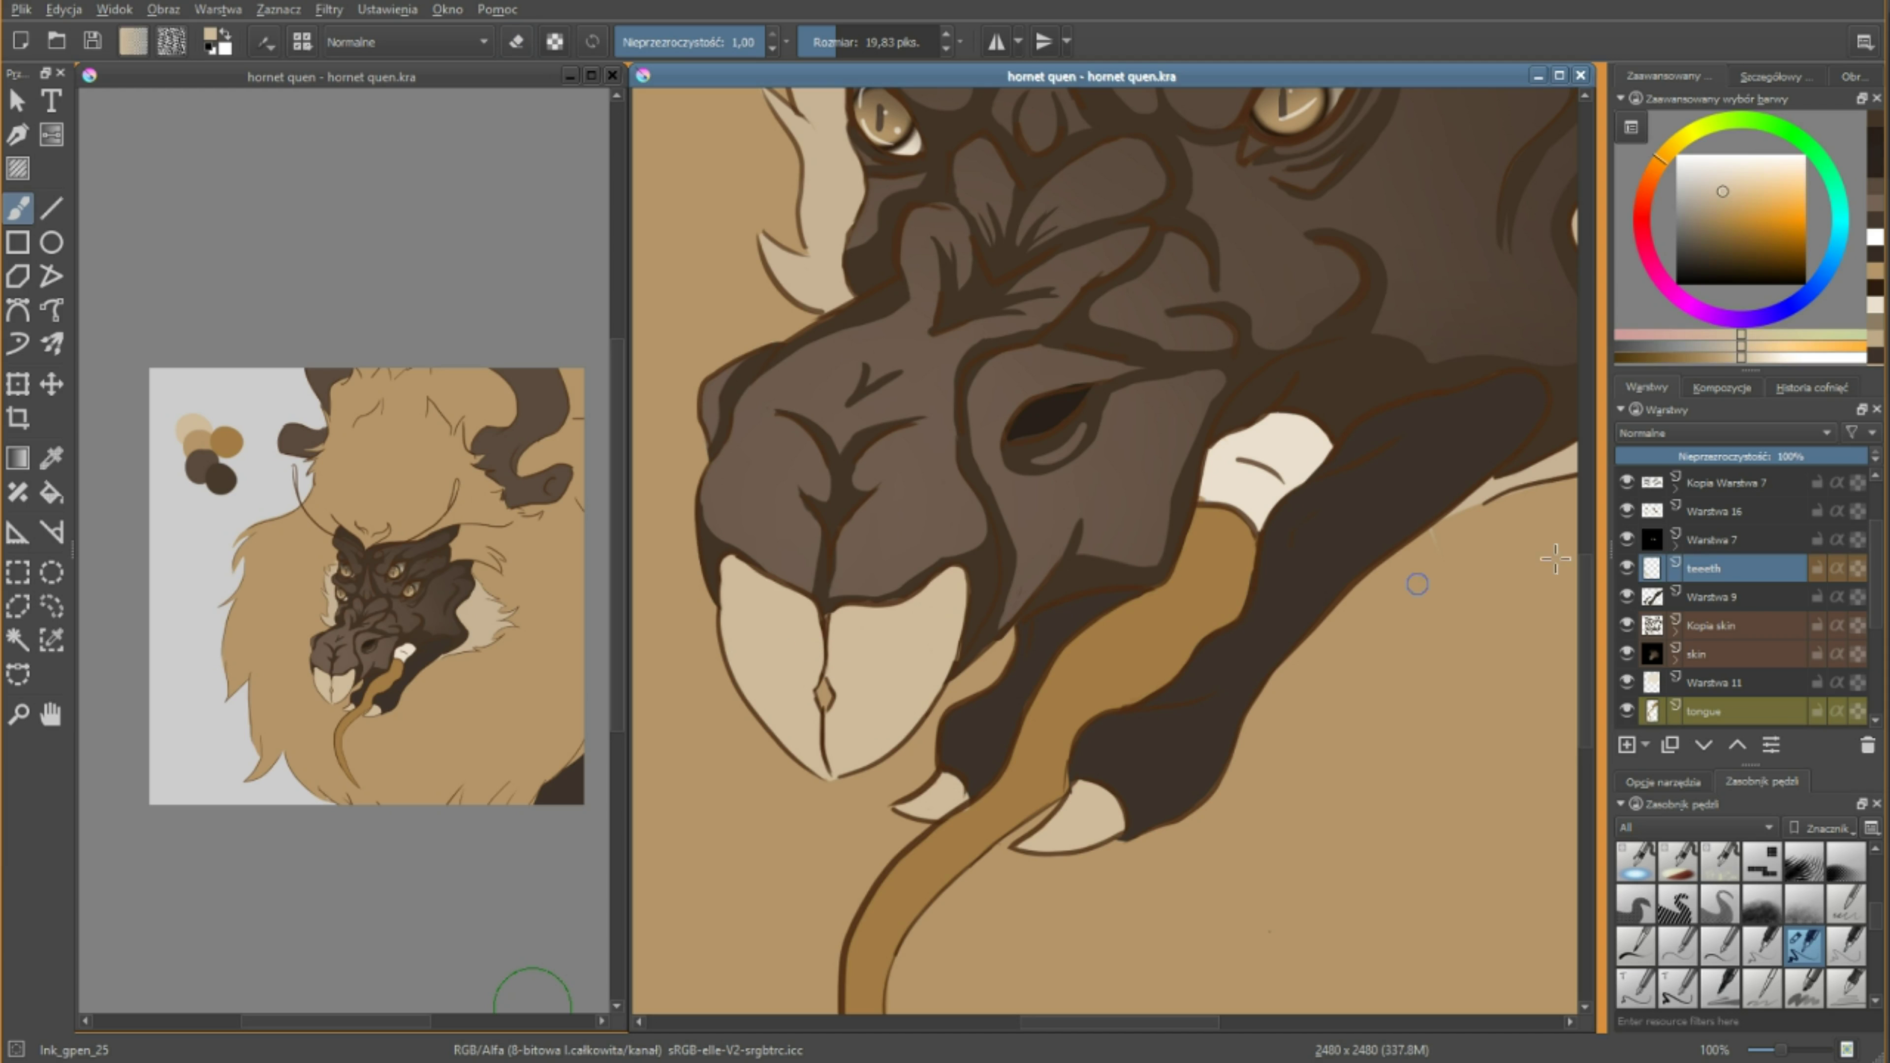
key(slash)
drag(745, 589, 952, 596)
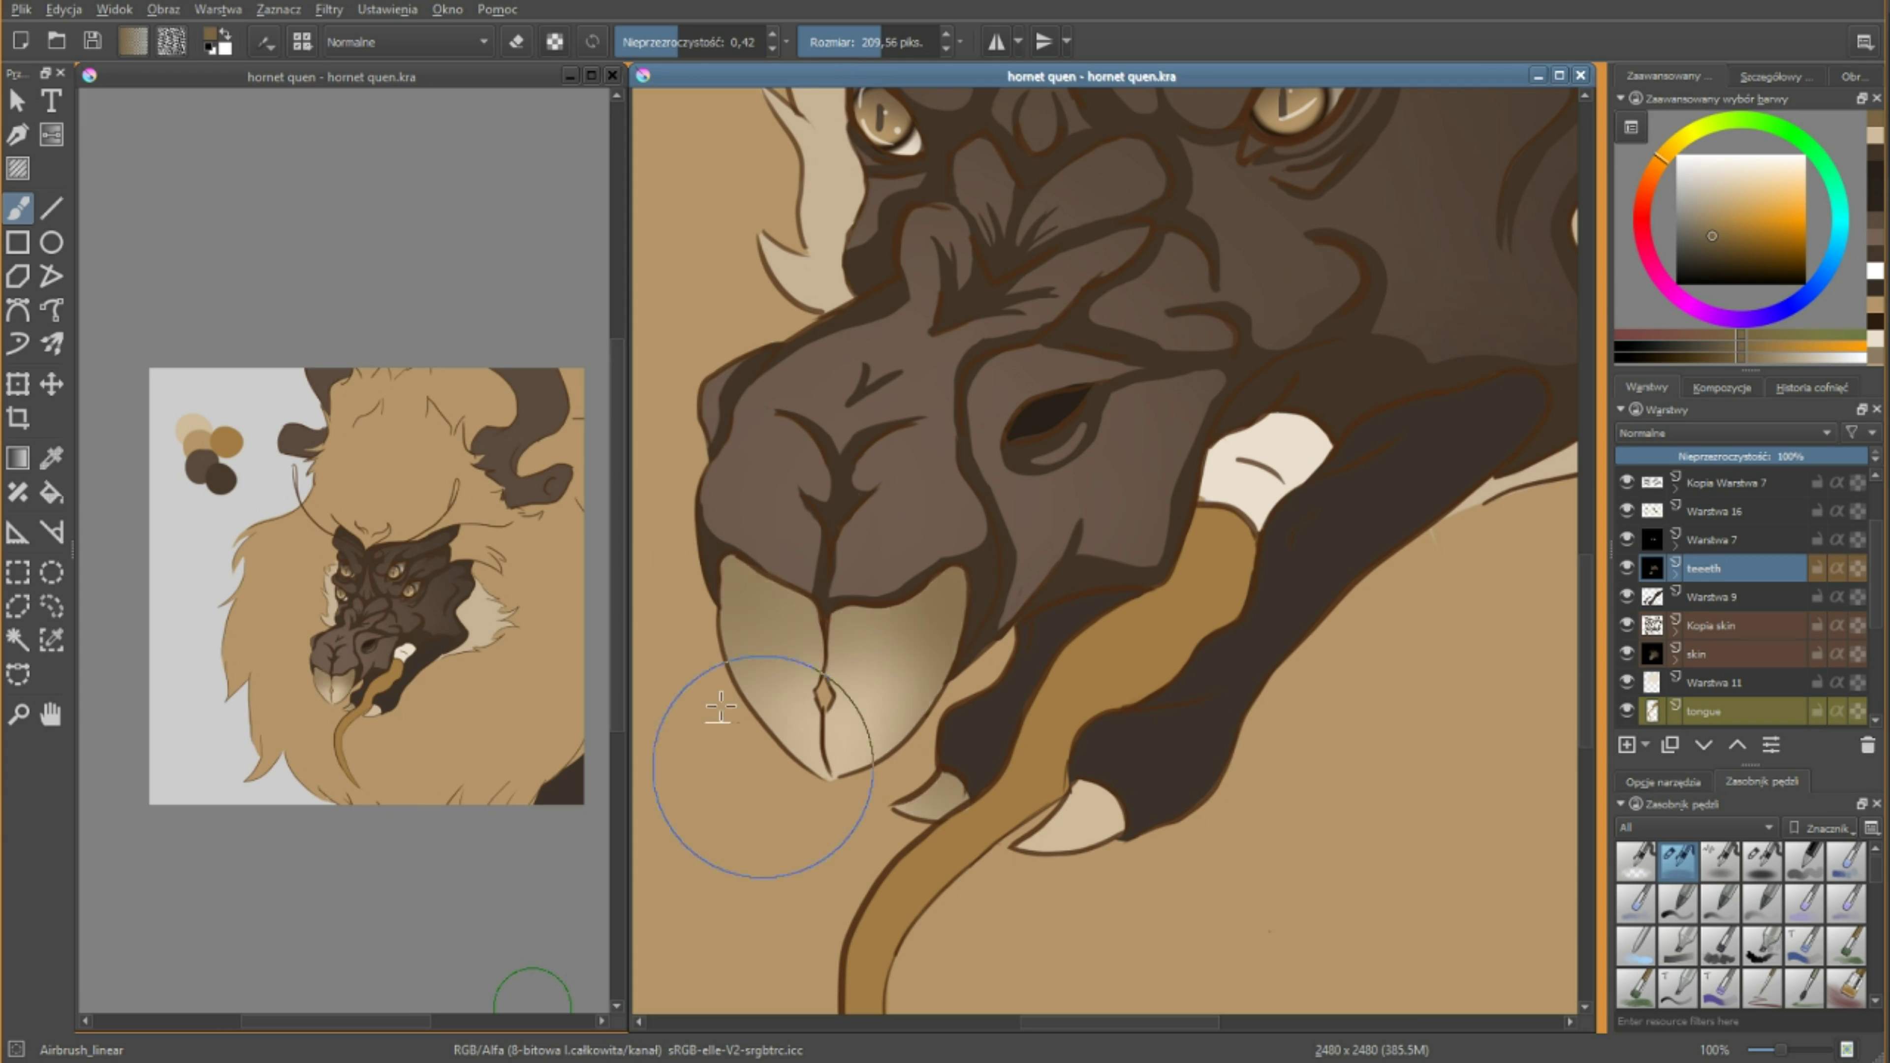
ctrl+click(1051, 767)
click(857, 40)
key(ctrl+j)
key(slash)
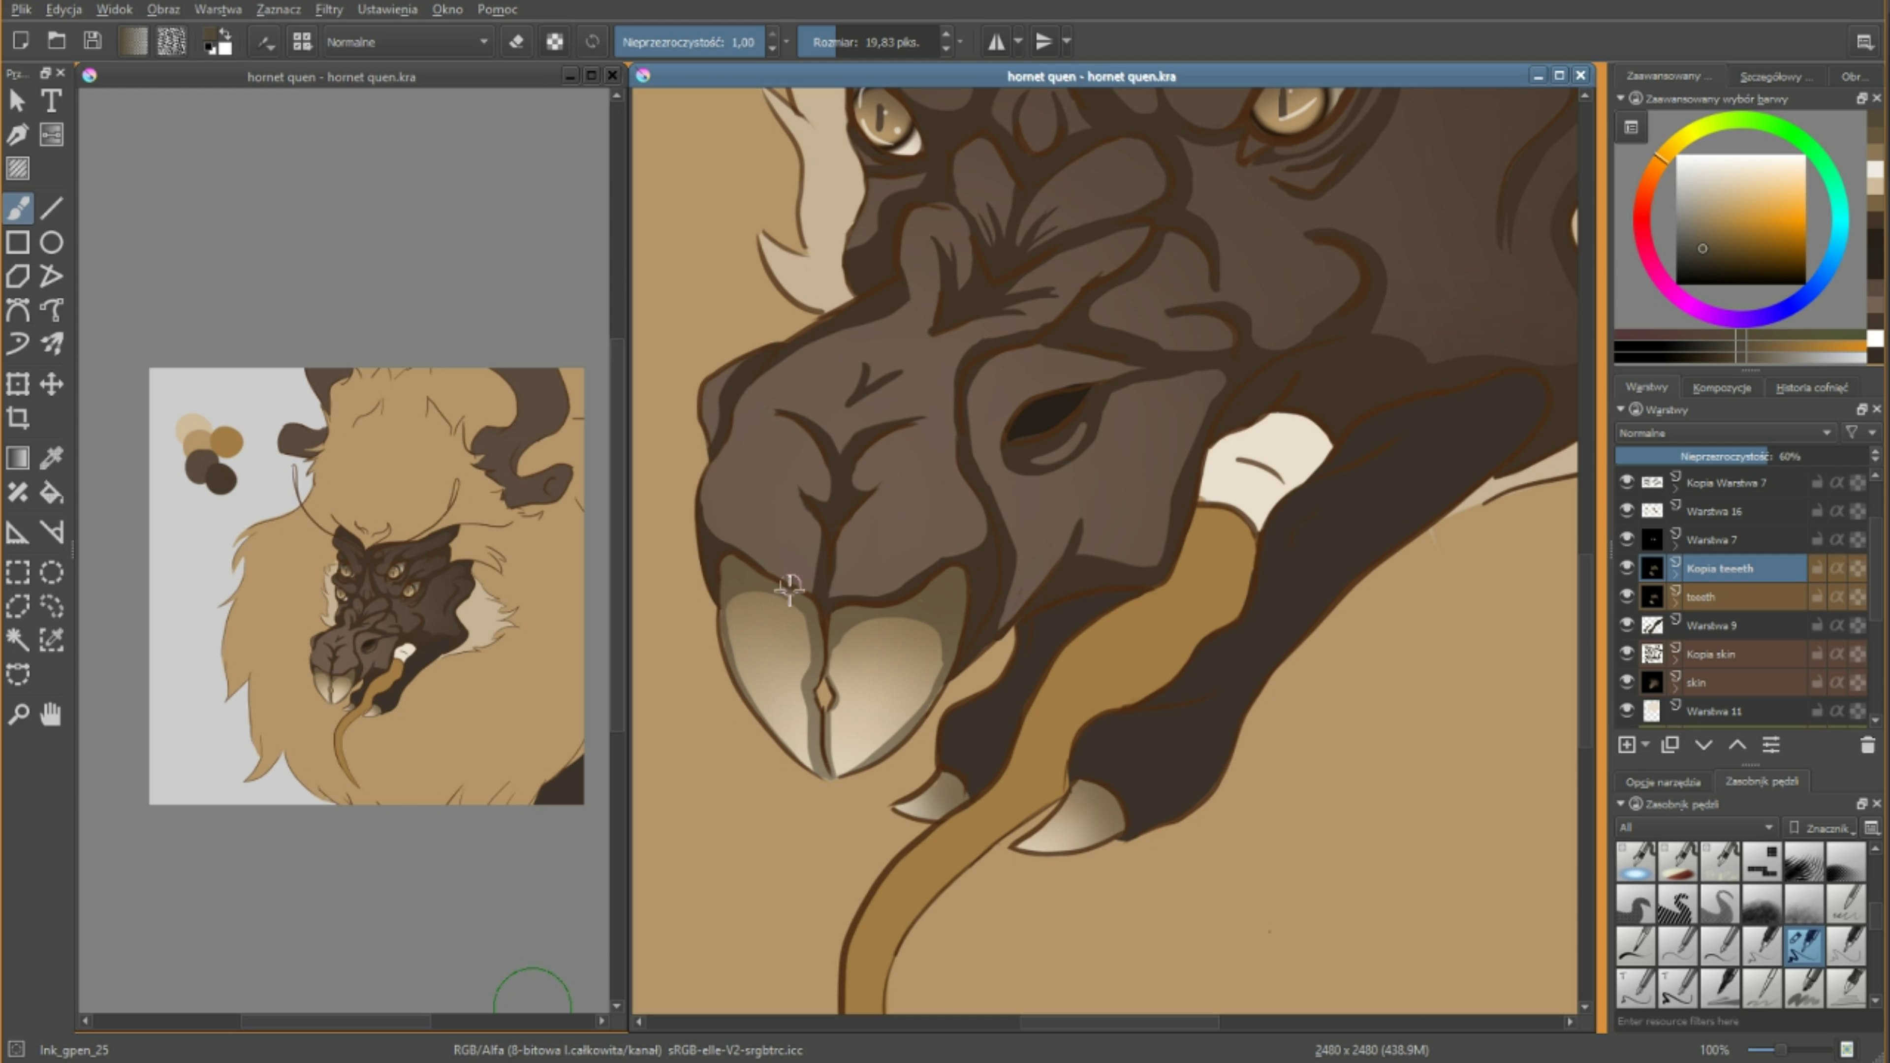
scroll(839, 745, down, 5)
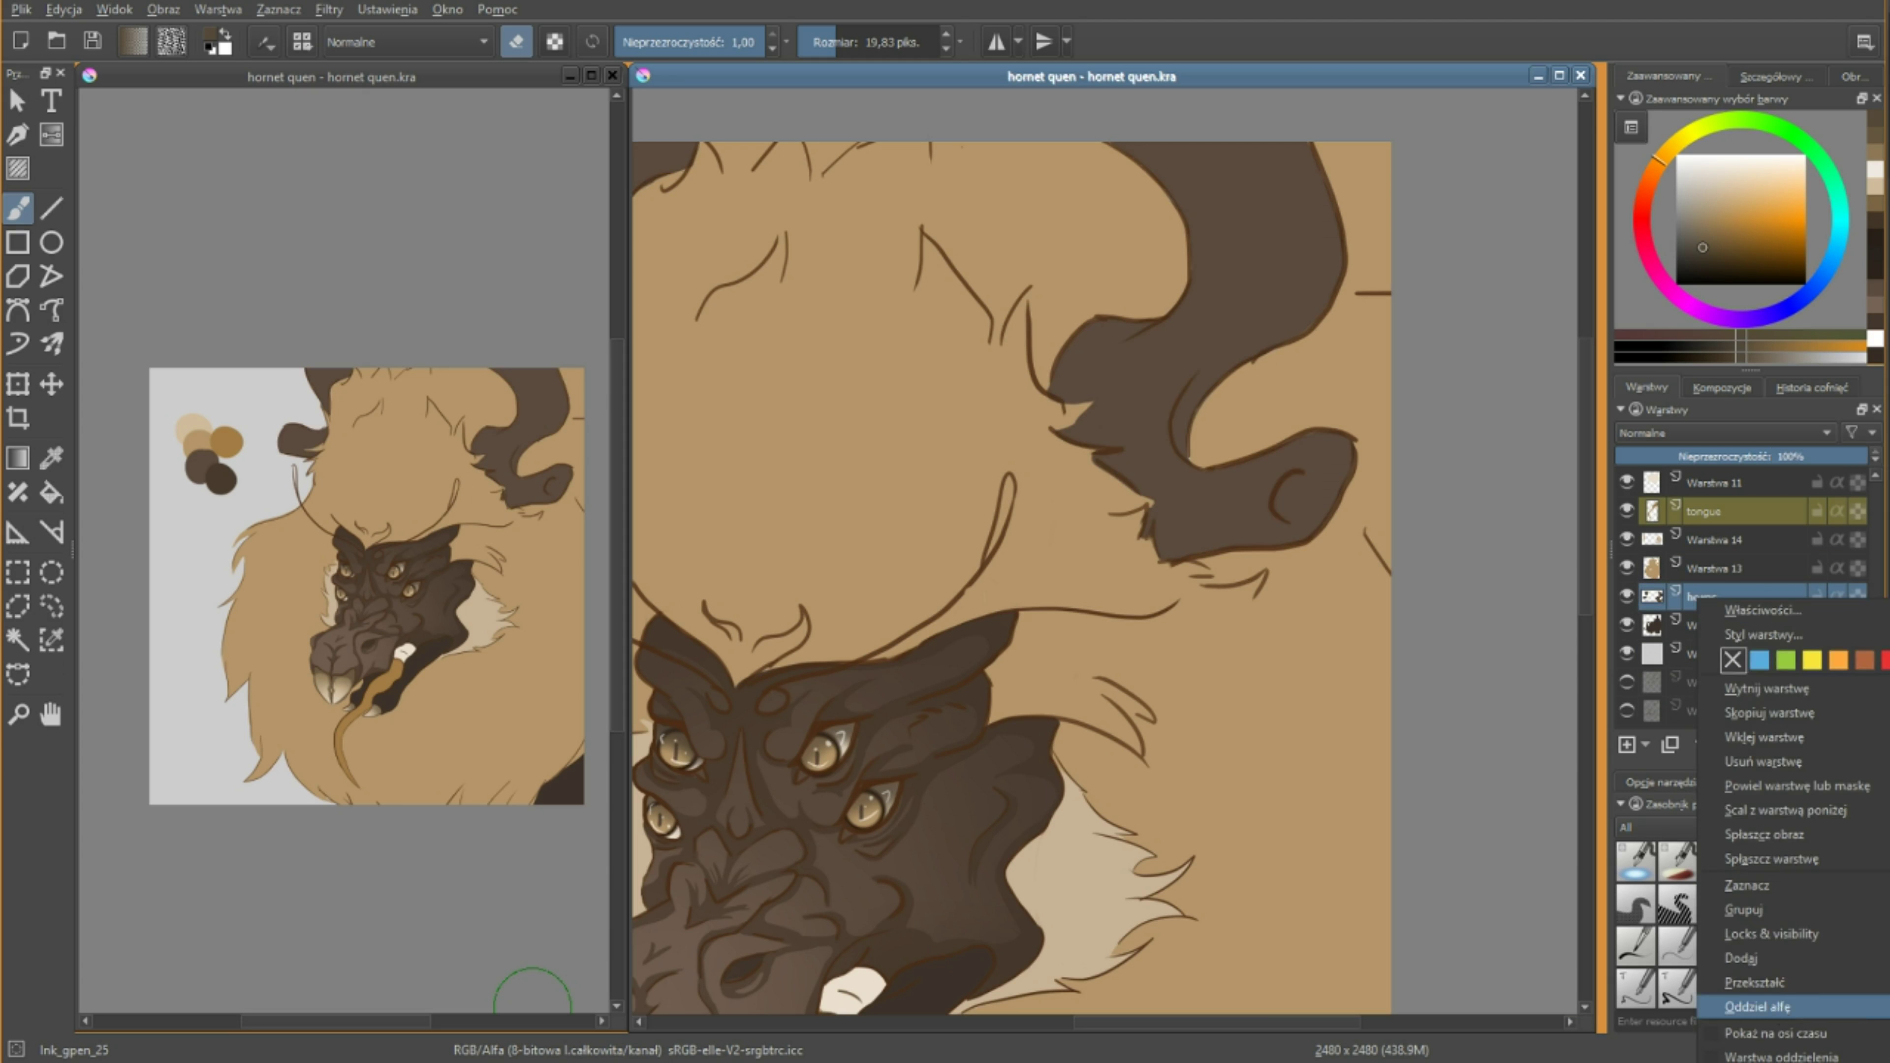
On a copied horns layer, paint dark shading under the horns at about 57% opacity.
key(slash)
key(ctrl+j)
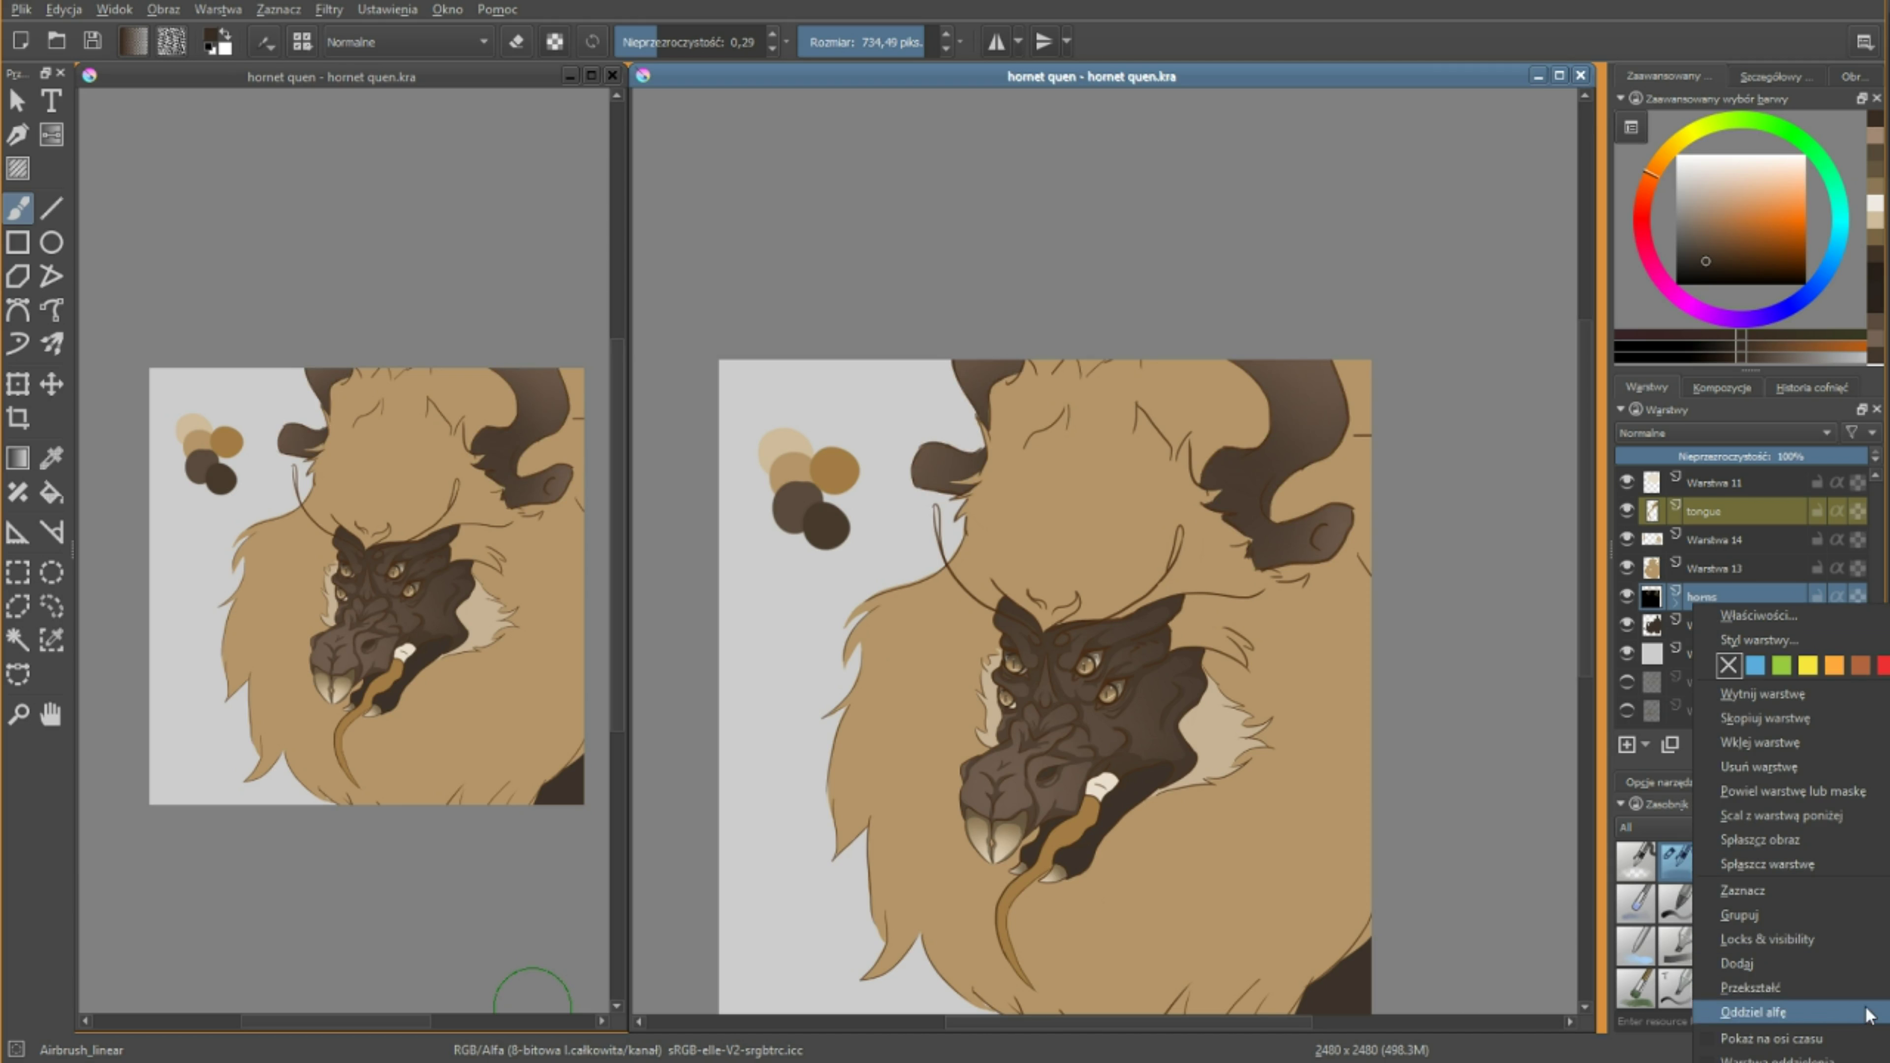
key(slash)
scroll(1330, 510, up, 3)
drag(1043, 522, 1362, 570)
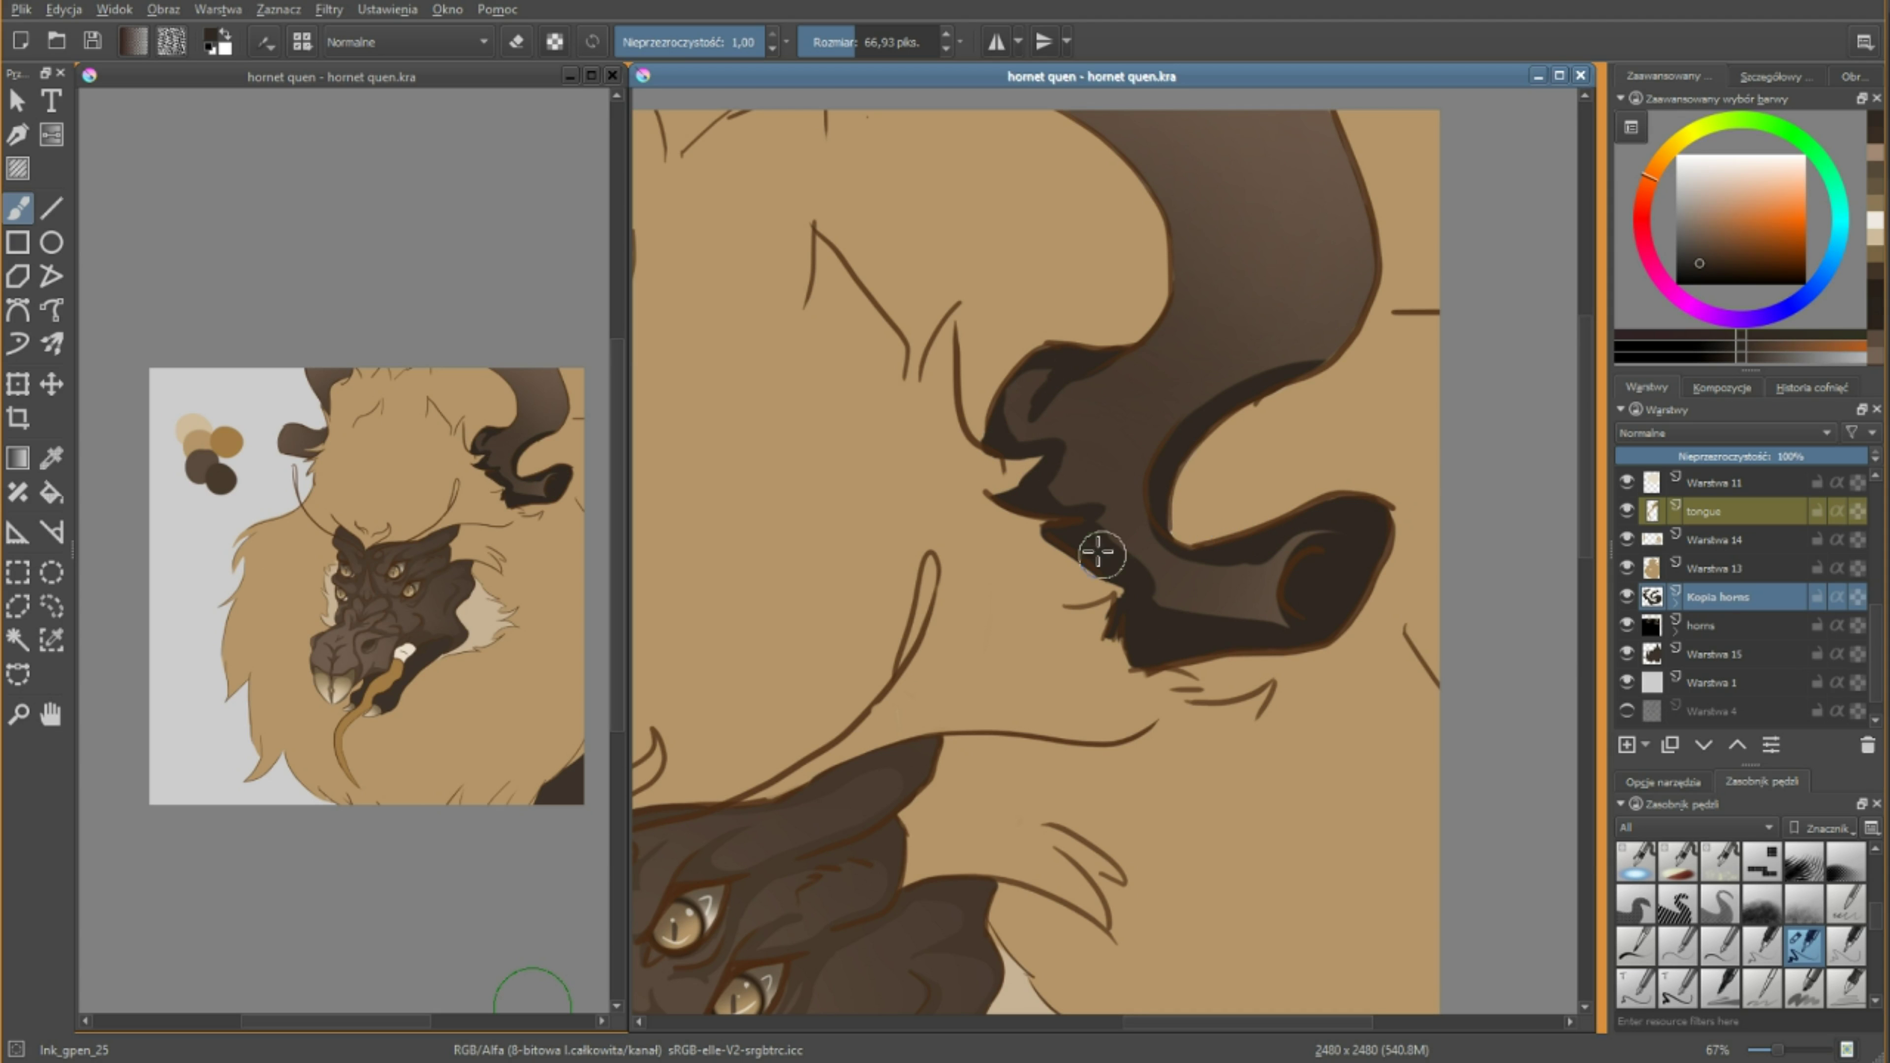
click(1759, 456)
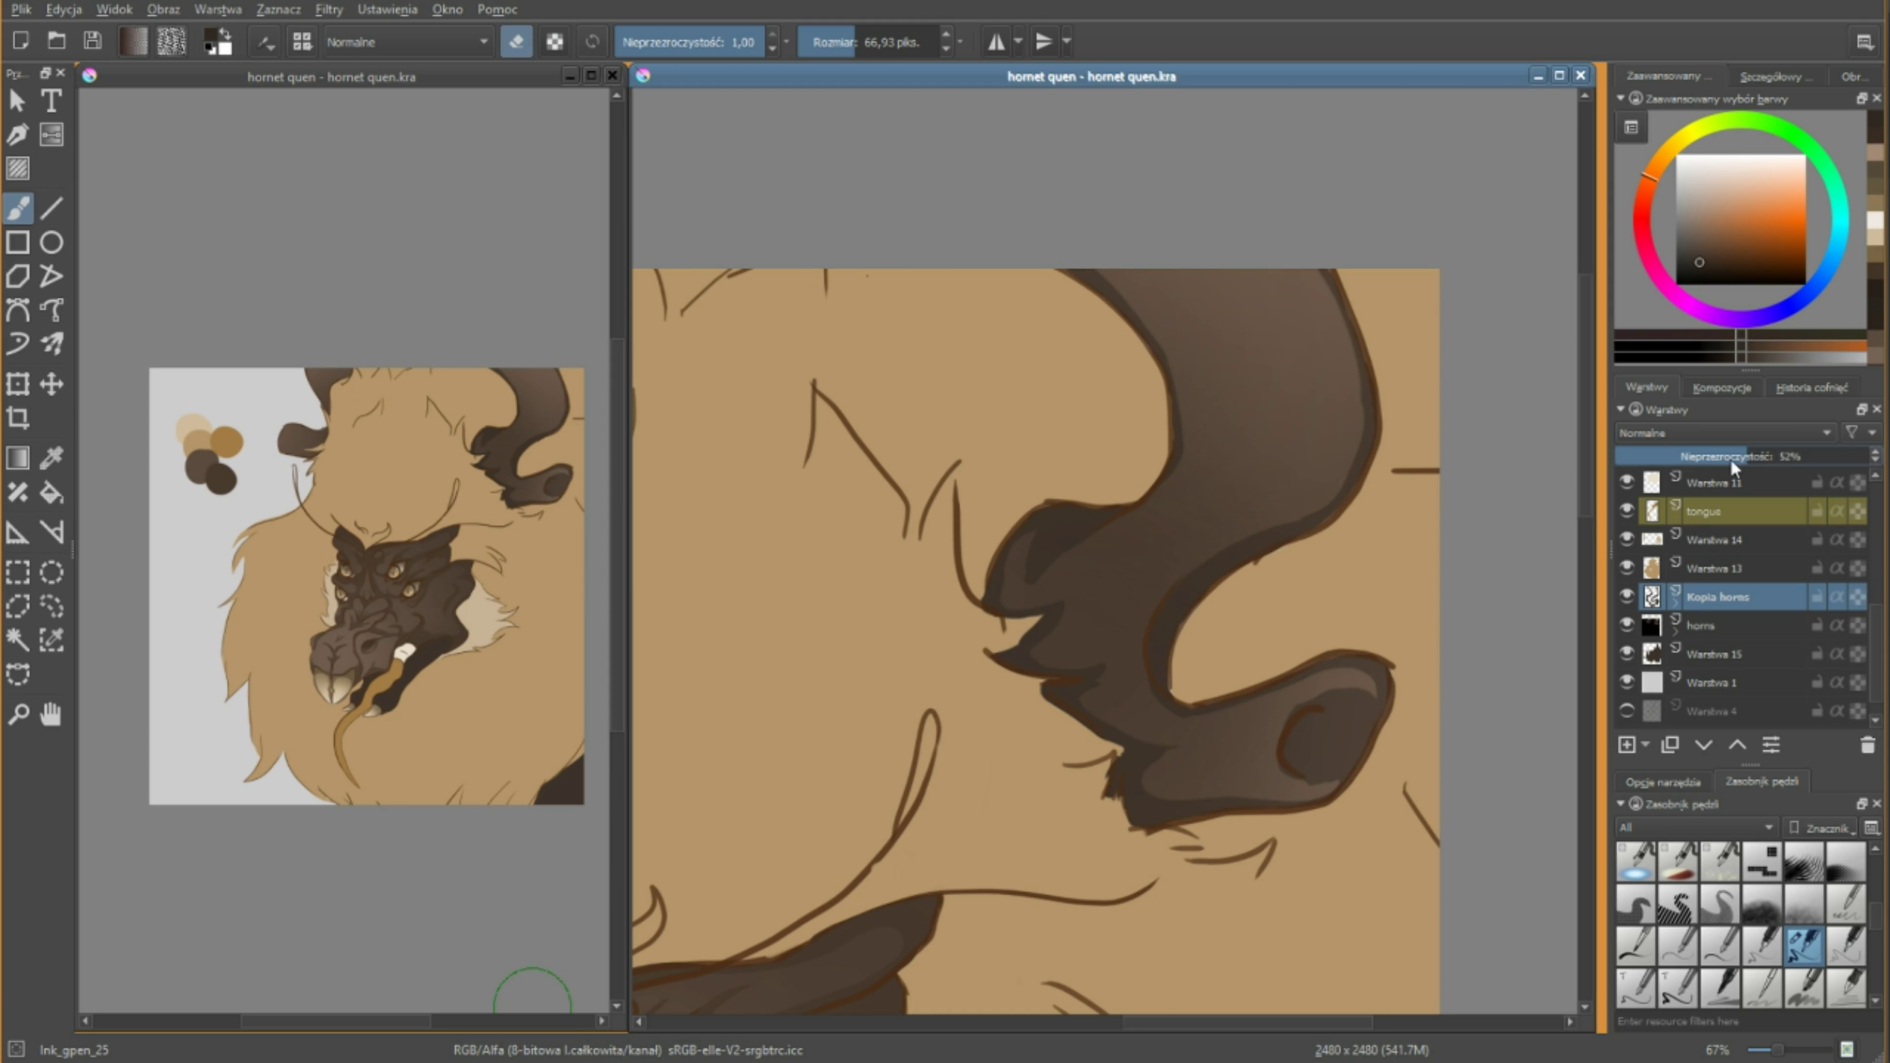
key(e)
scroll(1256, 557, down, 2)
scroll(1257, 557, up, 1)
Soften the face shading with a soft airbrush in eraser mode.
key(slash)
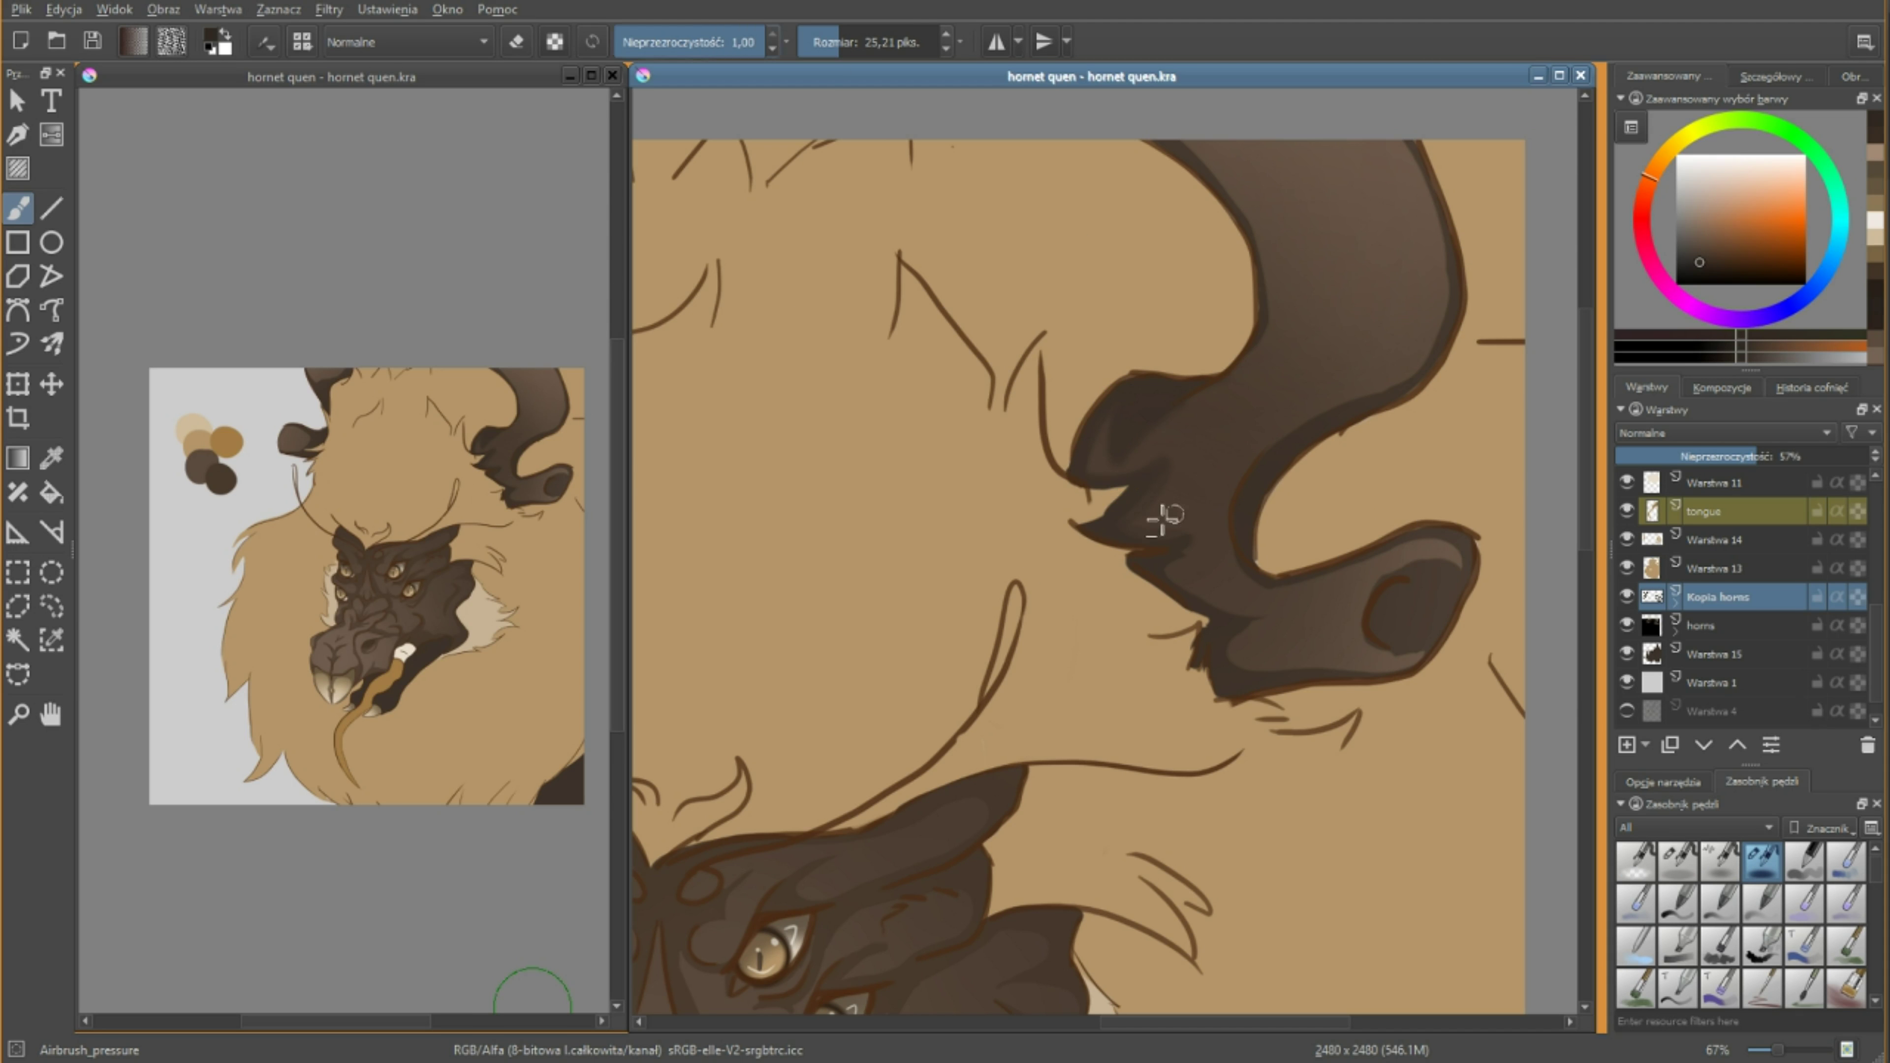
scroll(1310, 558, up, 2)
scroll(1258, 591, left, 5)
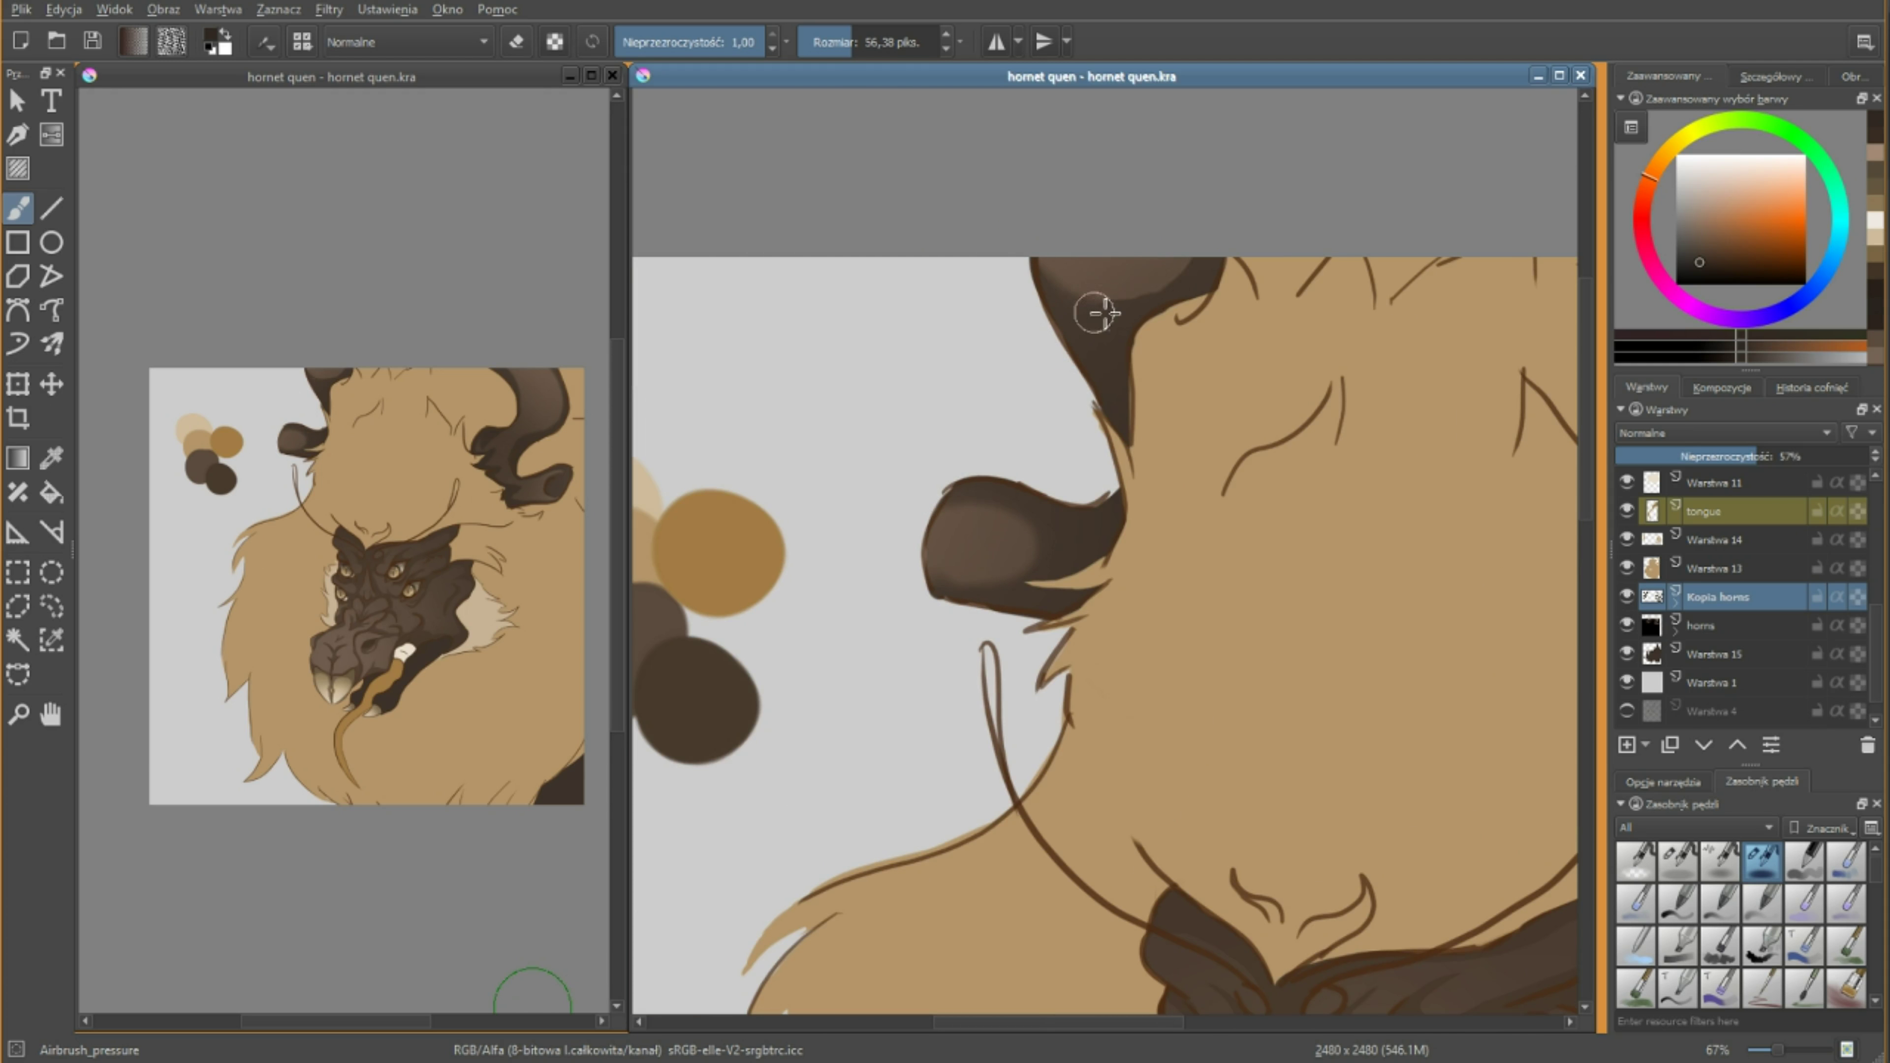
scroll(1245, 510, down, 5)
scroll(1244, 509, left, 3)
key(e)
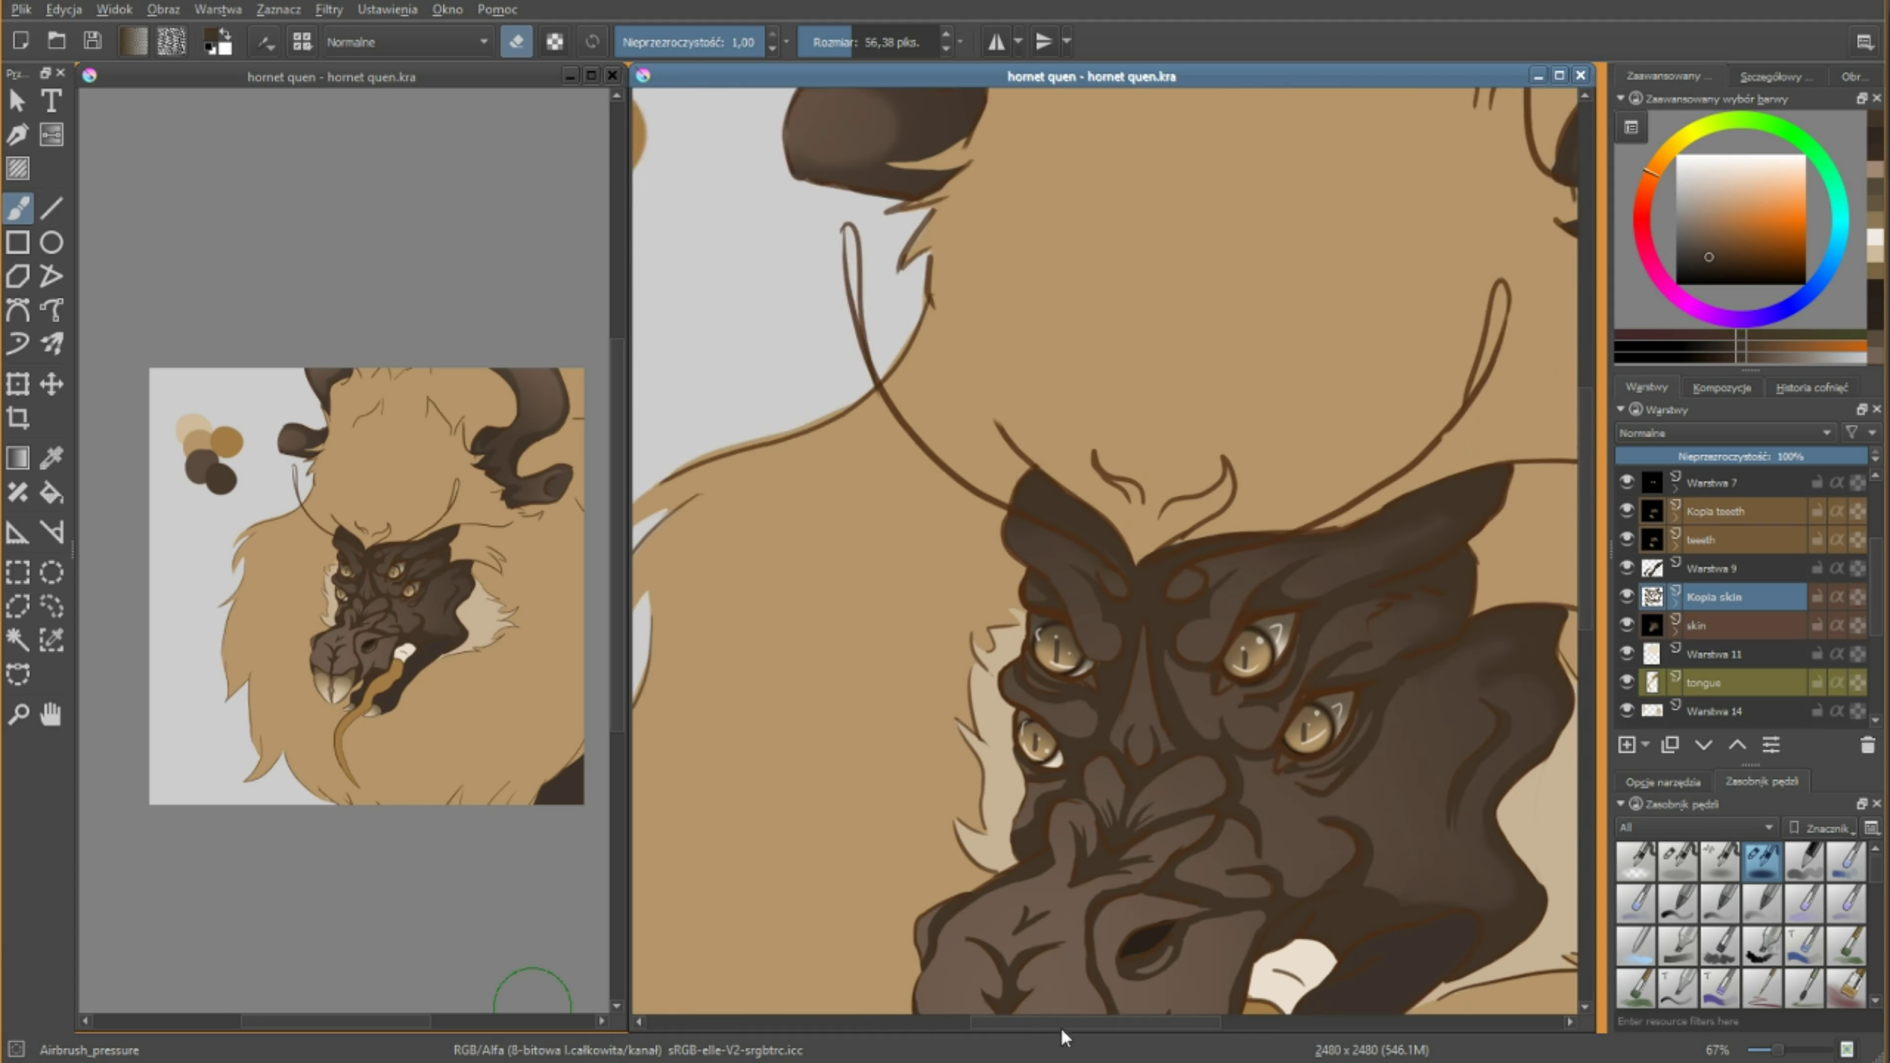
scroll(972, 679, down, 3)
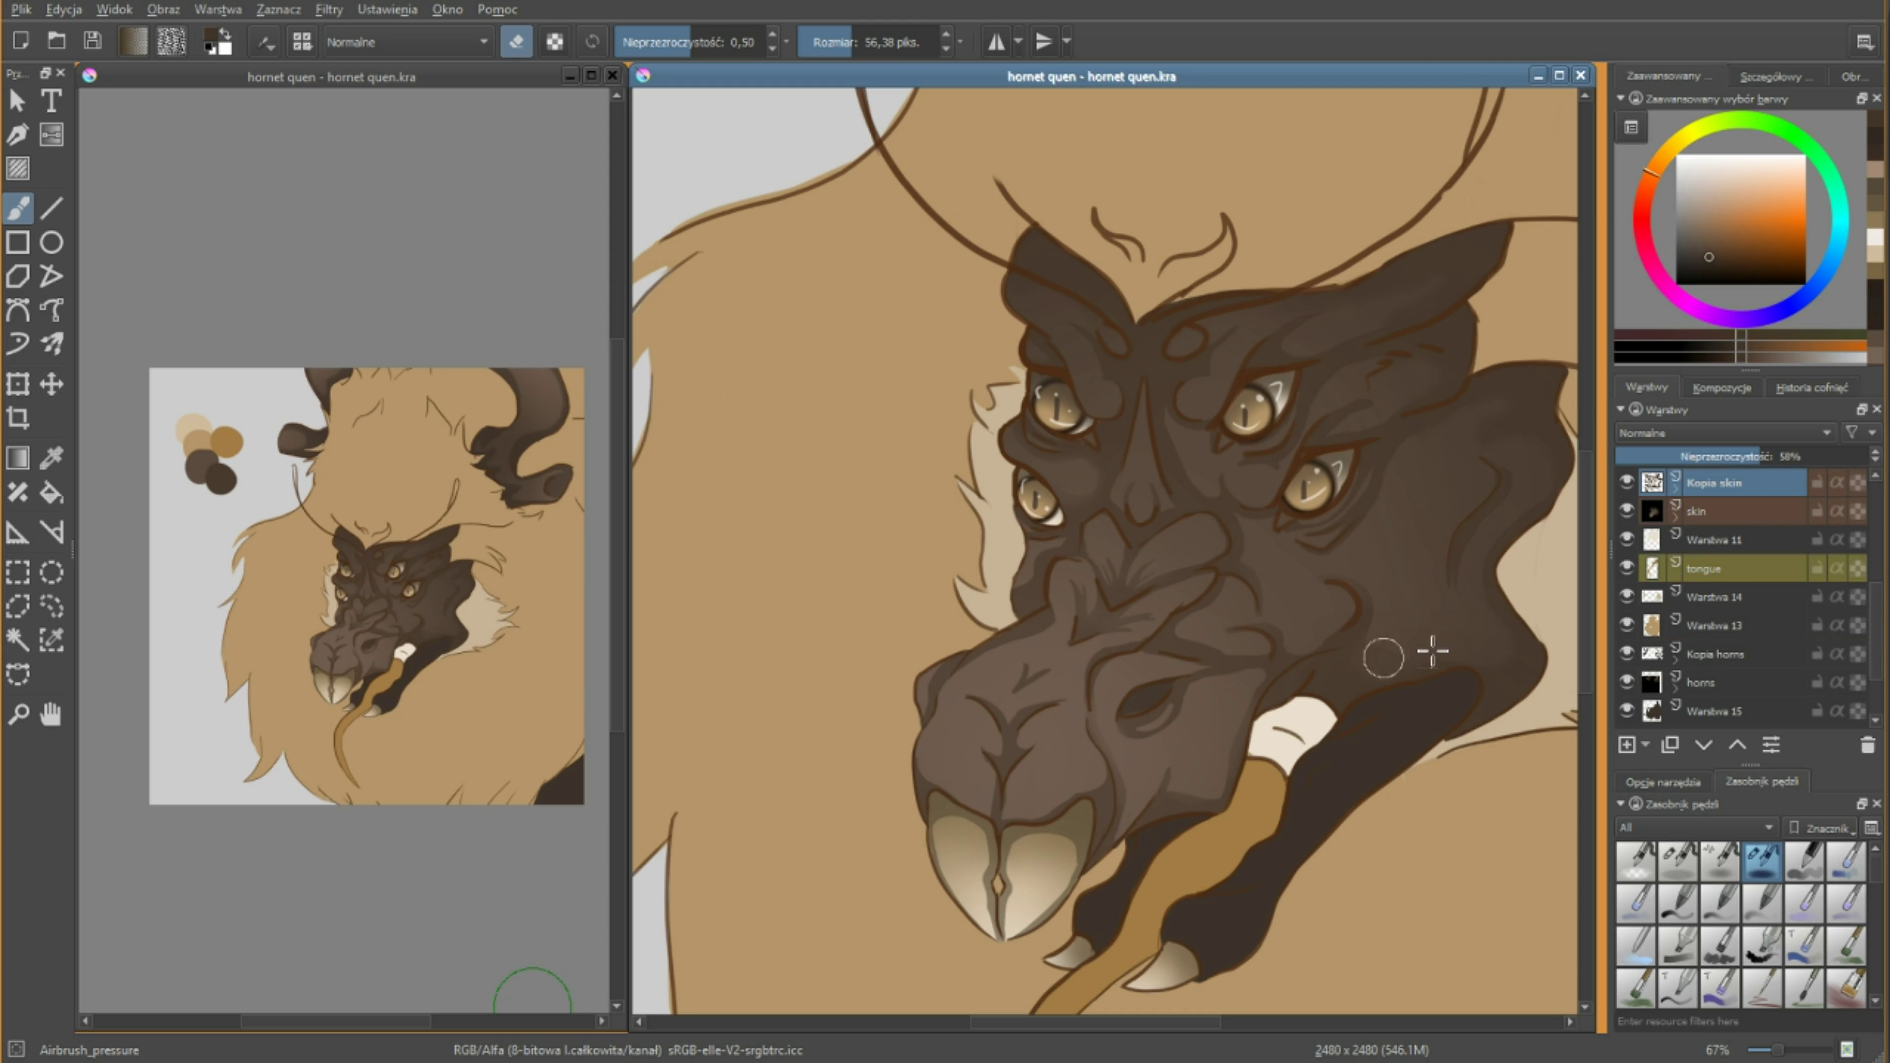
scroll(1878, 570, up, 1)
Open and dismiss a layer's options, then make the tongue layer active.
right_click(1659, 596)
scroll(1712, 596, down, 2)
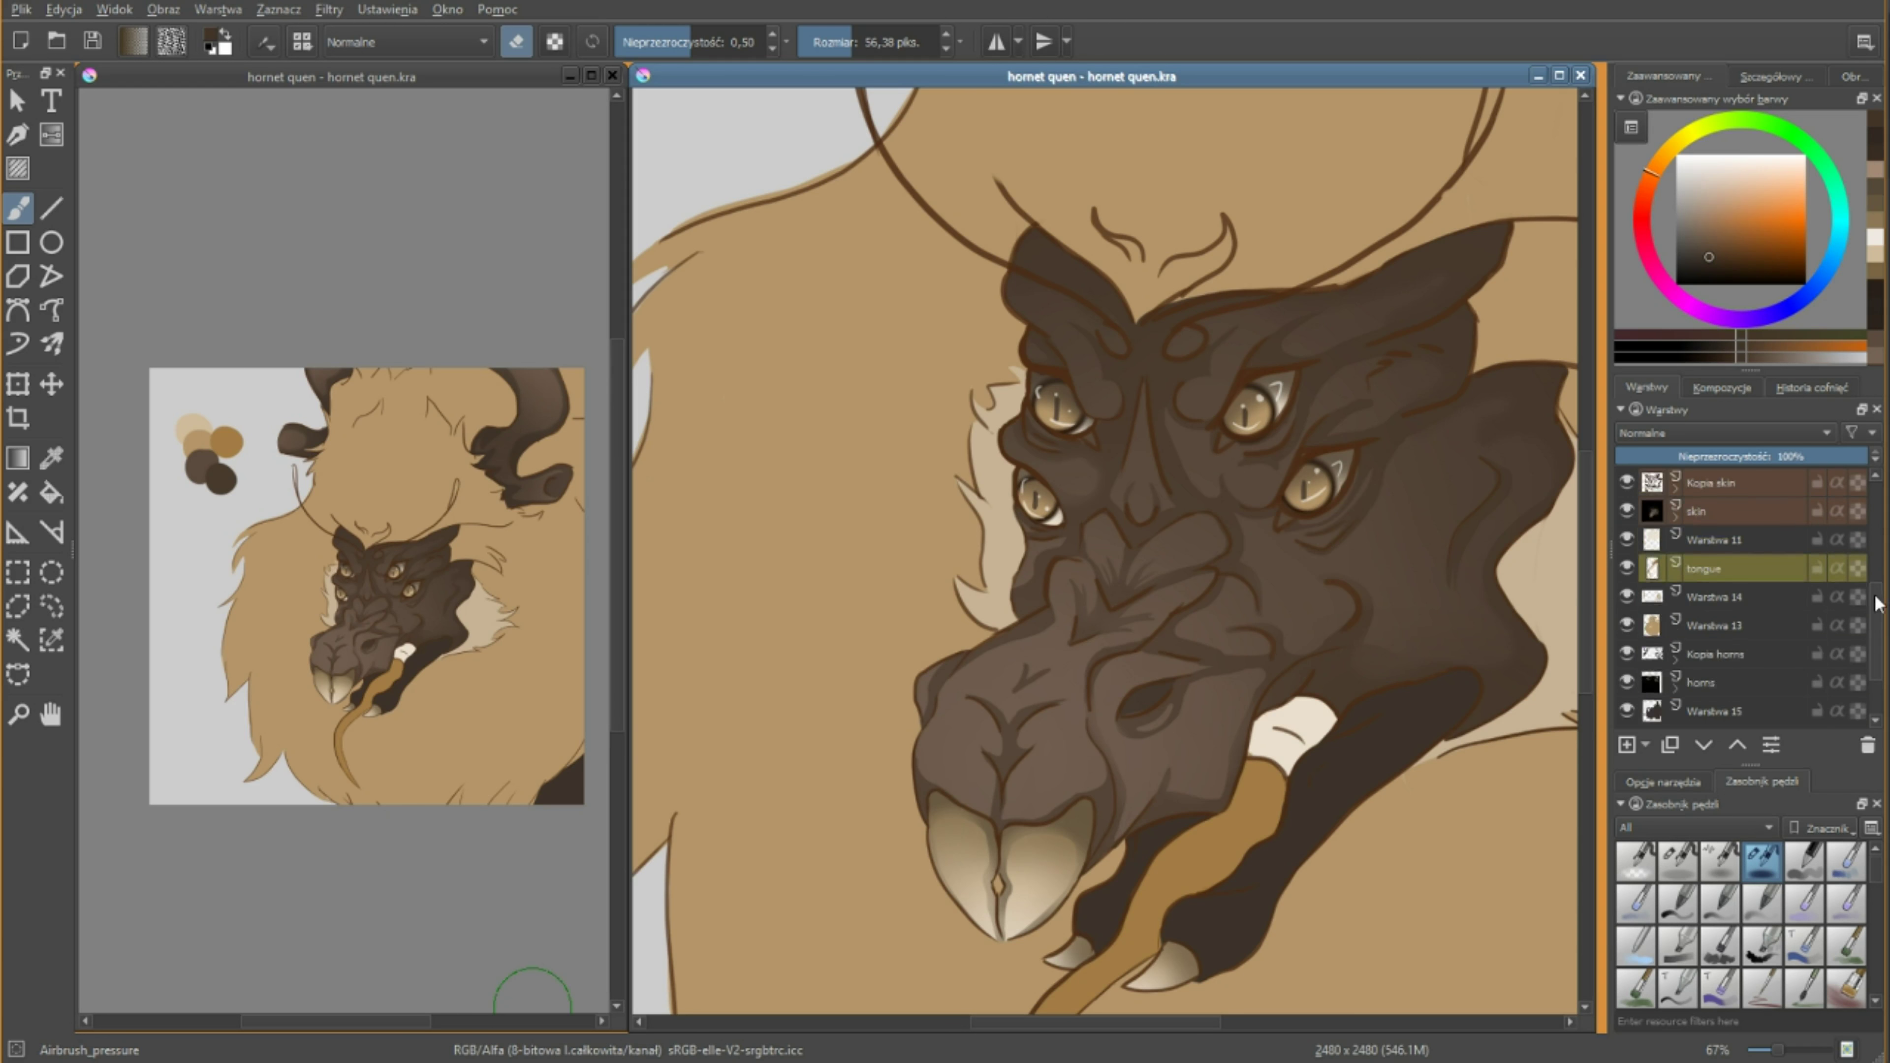
click(1711, 654)
scroll(1110, 551, down, 3)
click(1678, 860)
Add a transparency mask to the tongue layer and paint orange dots on the forehead.
scroll(1117, 551, down, 3)
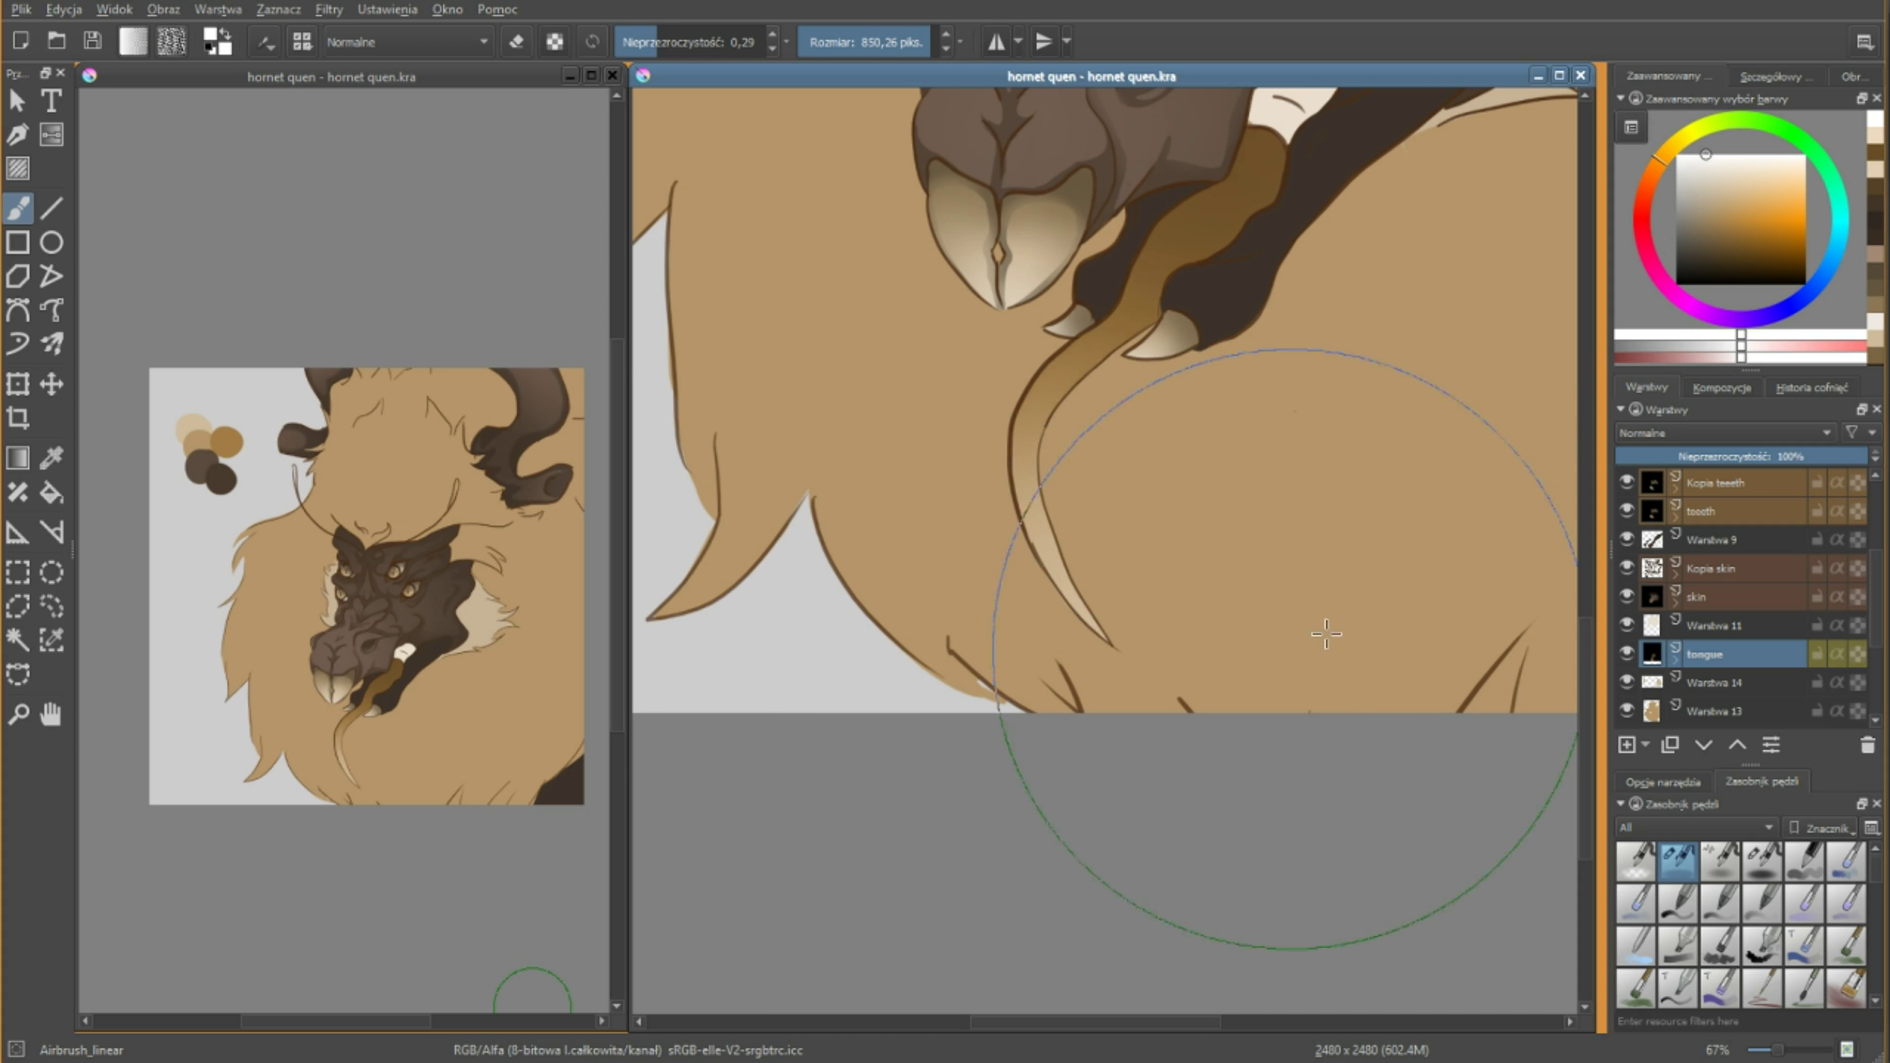
scroll(1117, 551, up, 5)
click(1265, 733)
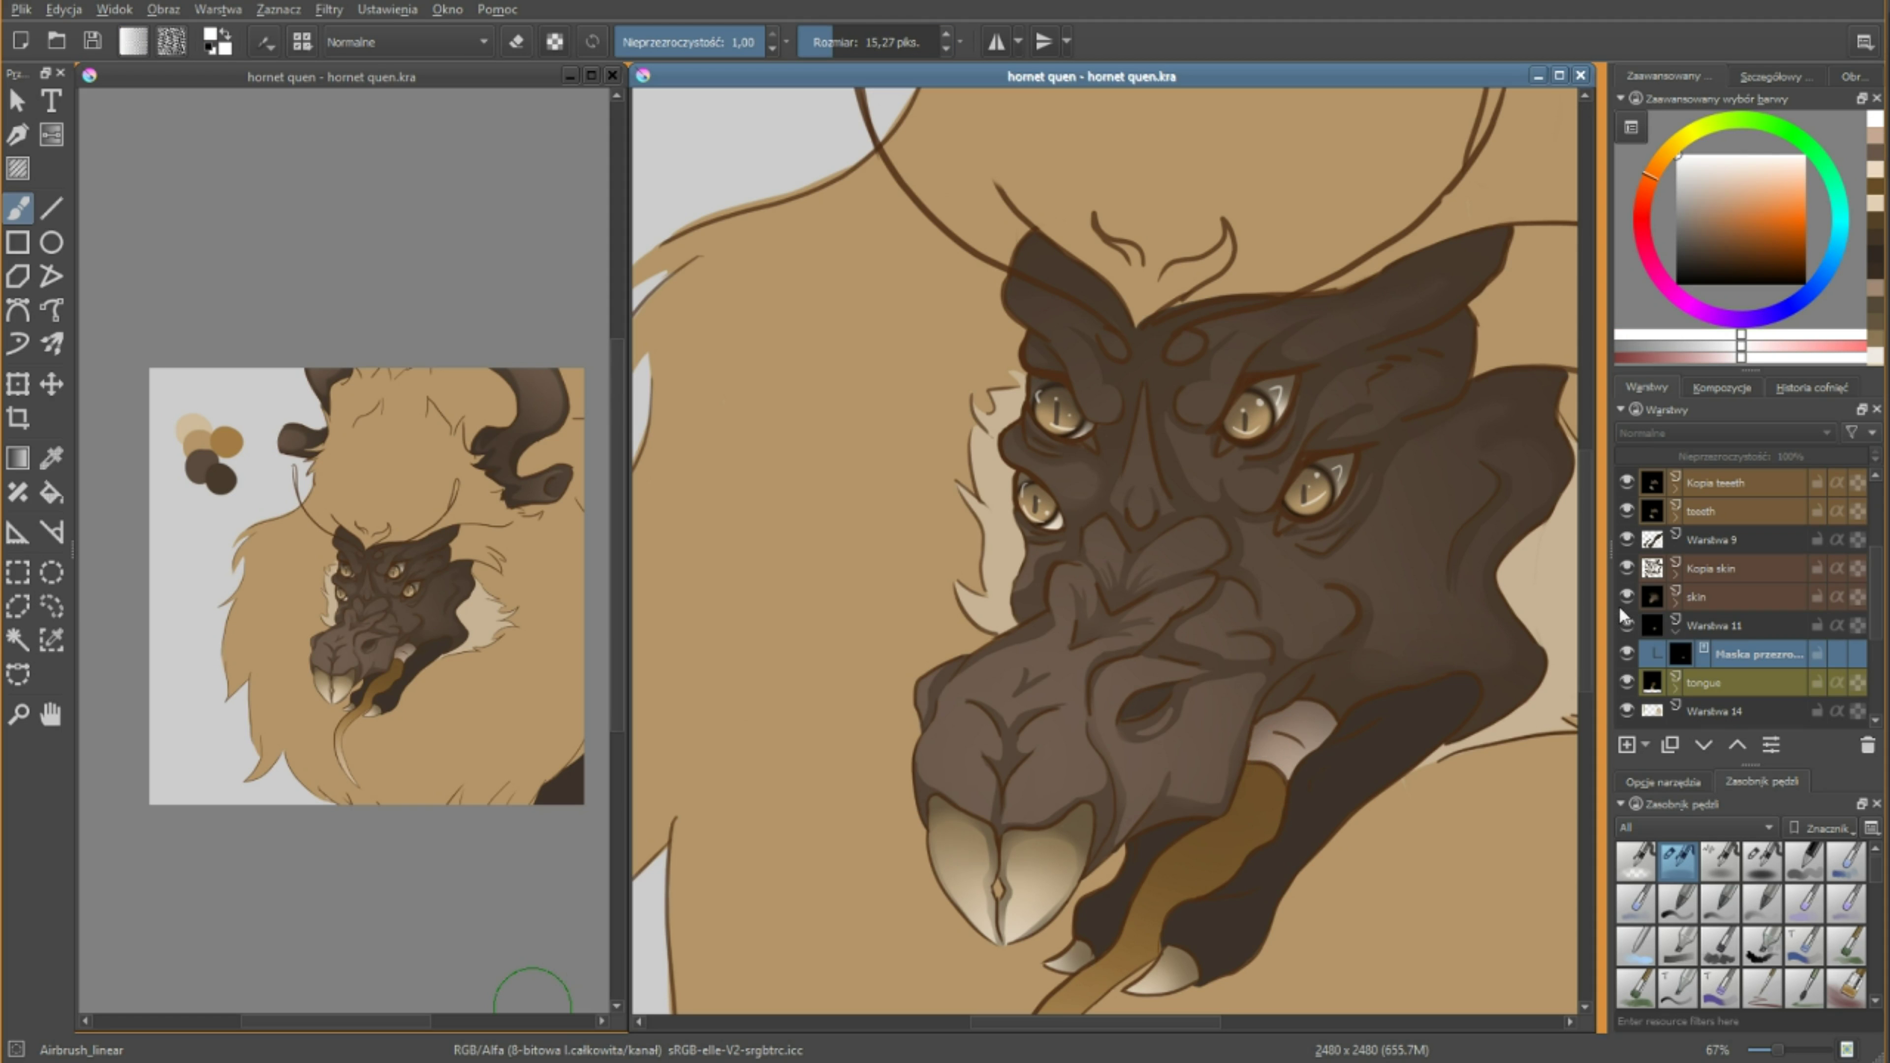
click(1086, 493)
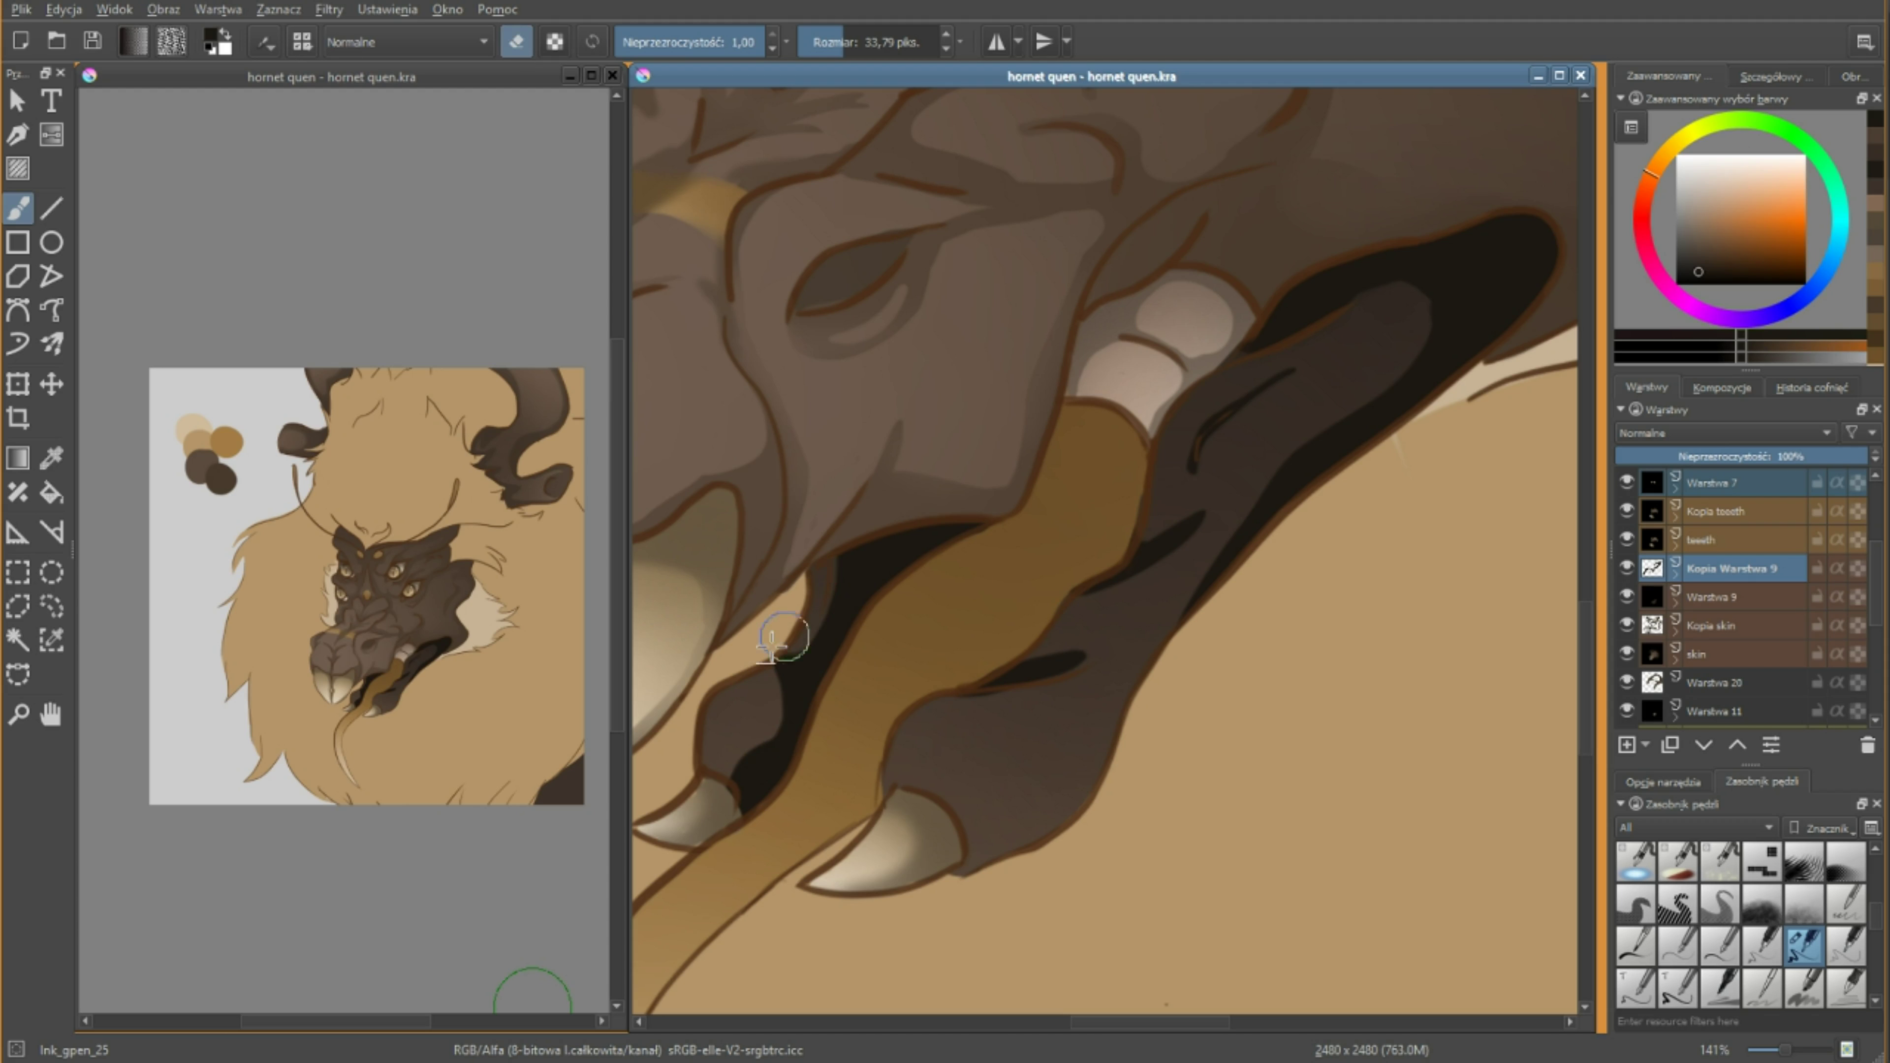
Set the mouth shading layer to about 51% opacity and view the whole face.
click(1744, 455)
scroll(1164, 674, down, 2)
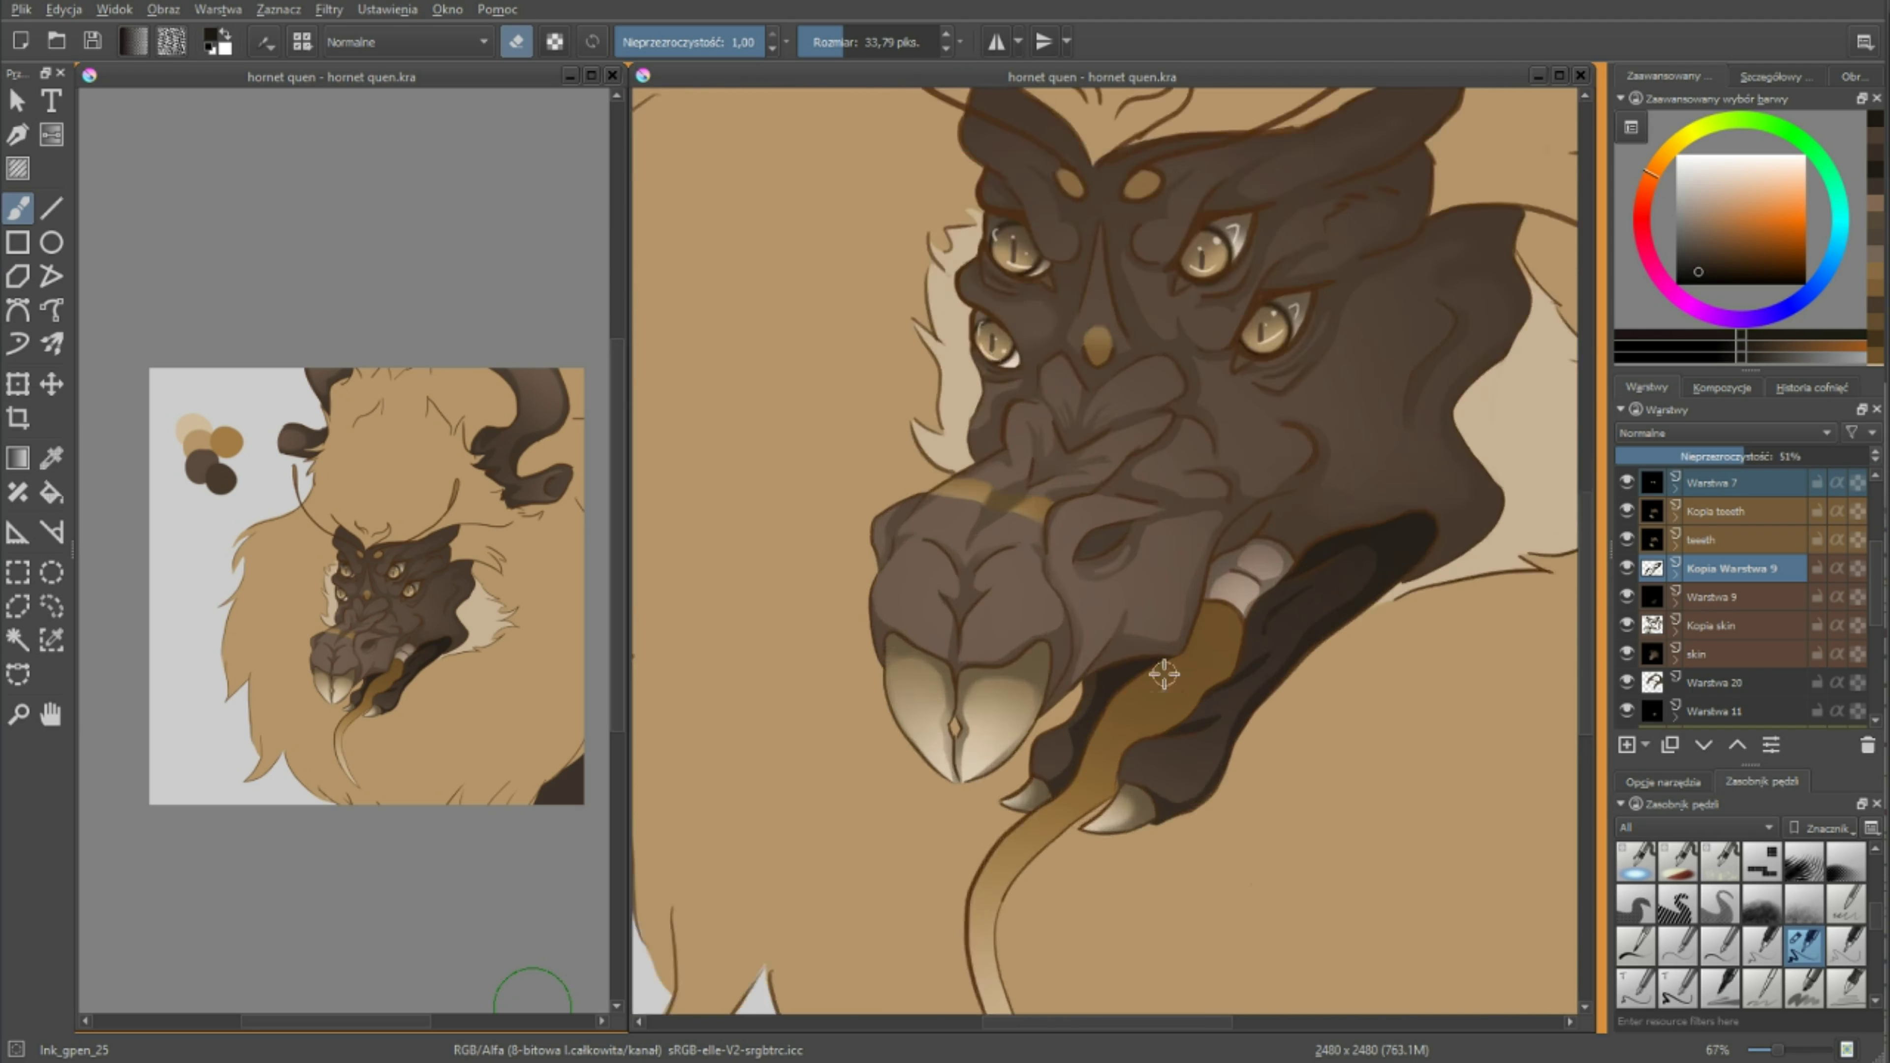
scroll(1164, 674, up, 1)
key(e)
key(slash)
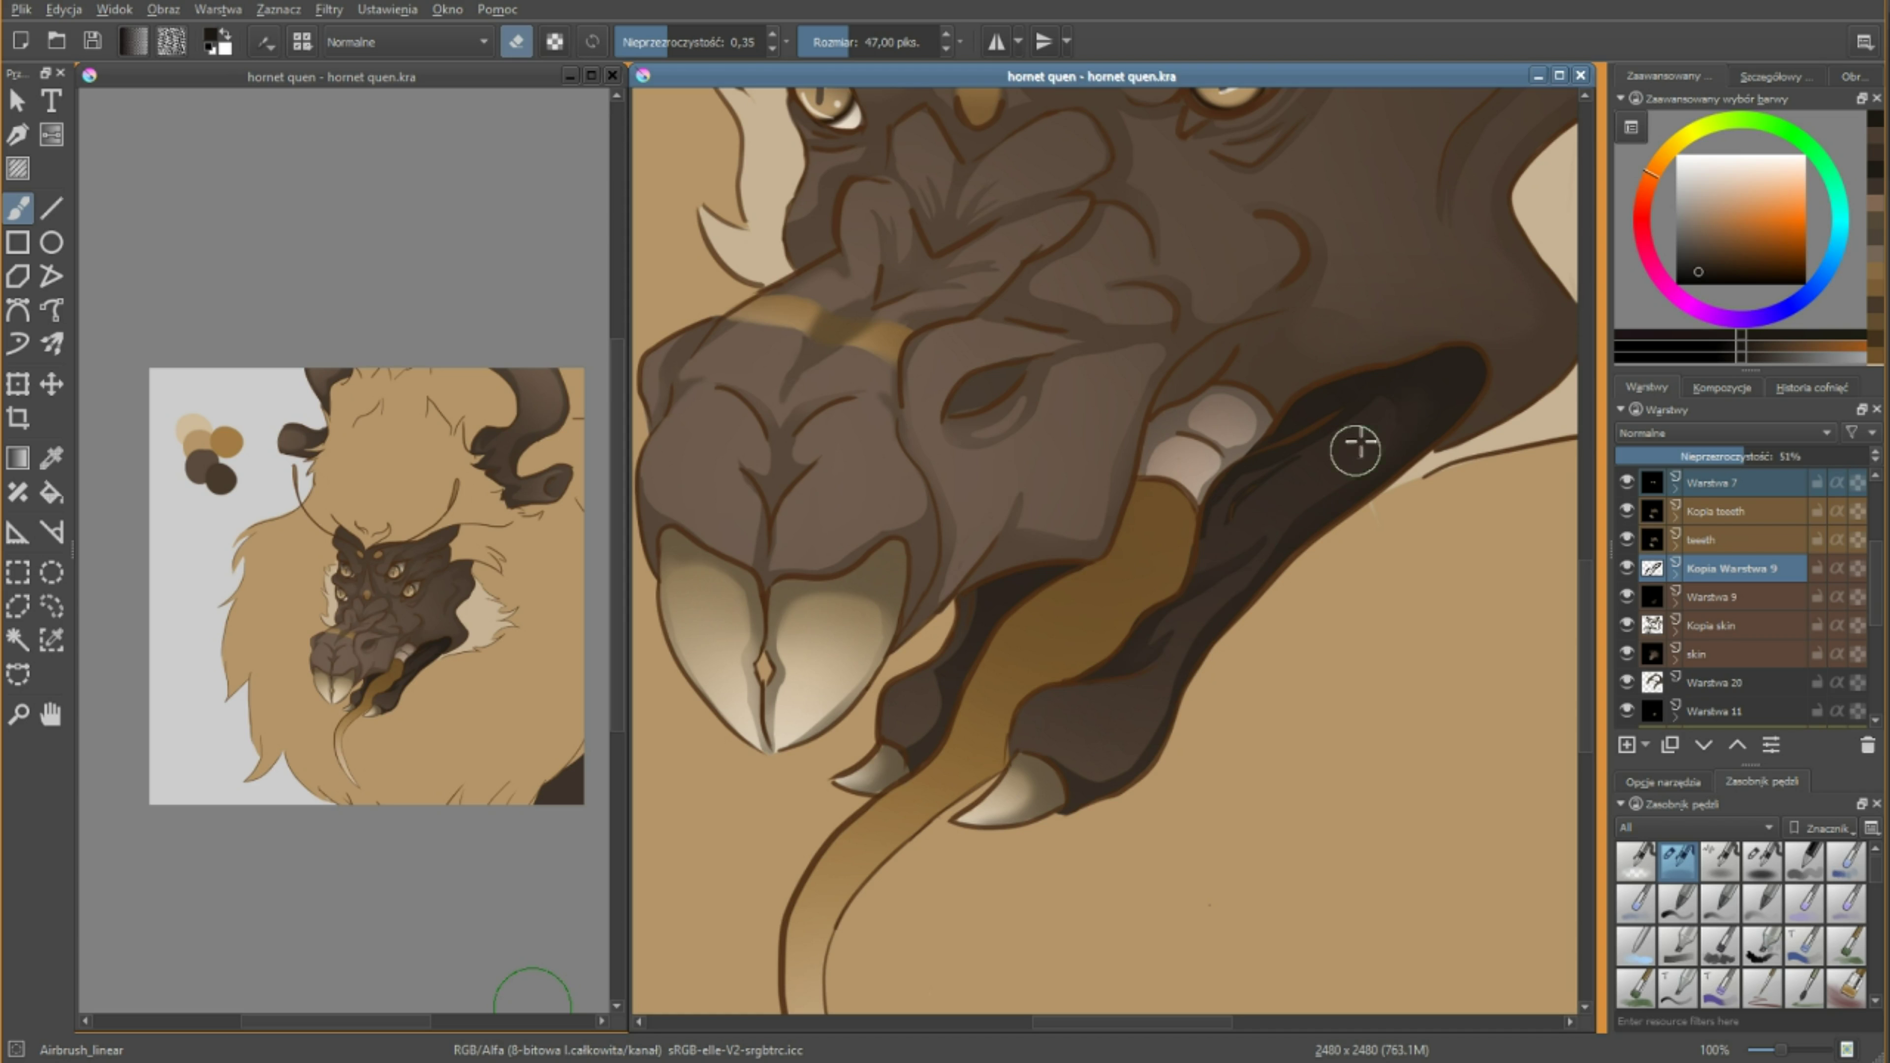
key(ctrl+z)
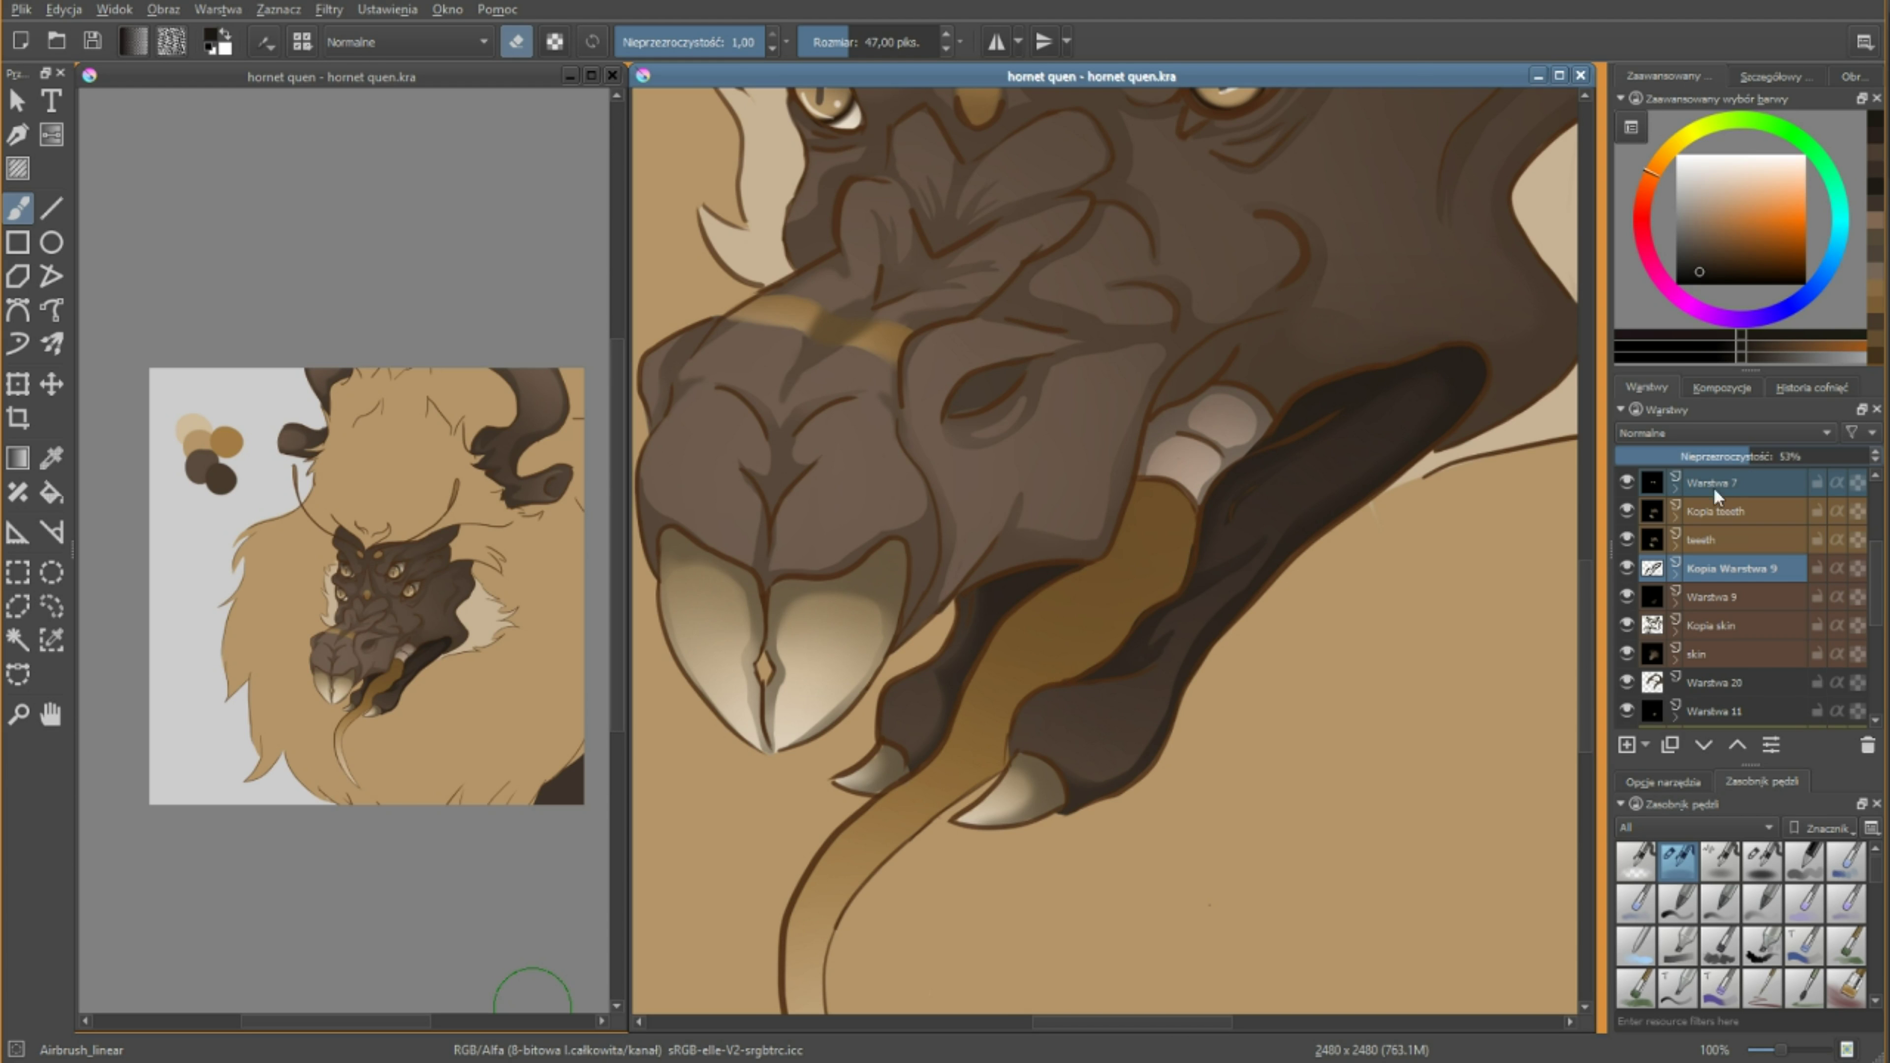
scroll(1713, 488, down, 1)
key(minus)
Duplicate the tongue layer and shade the tongue along its length with Ink_gpen_25.
click(1705, 683)
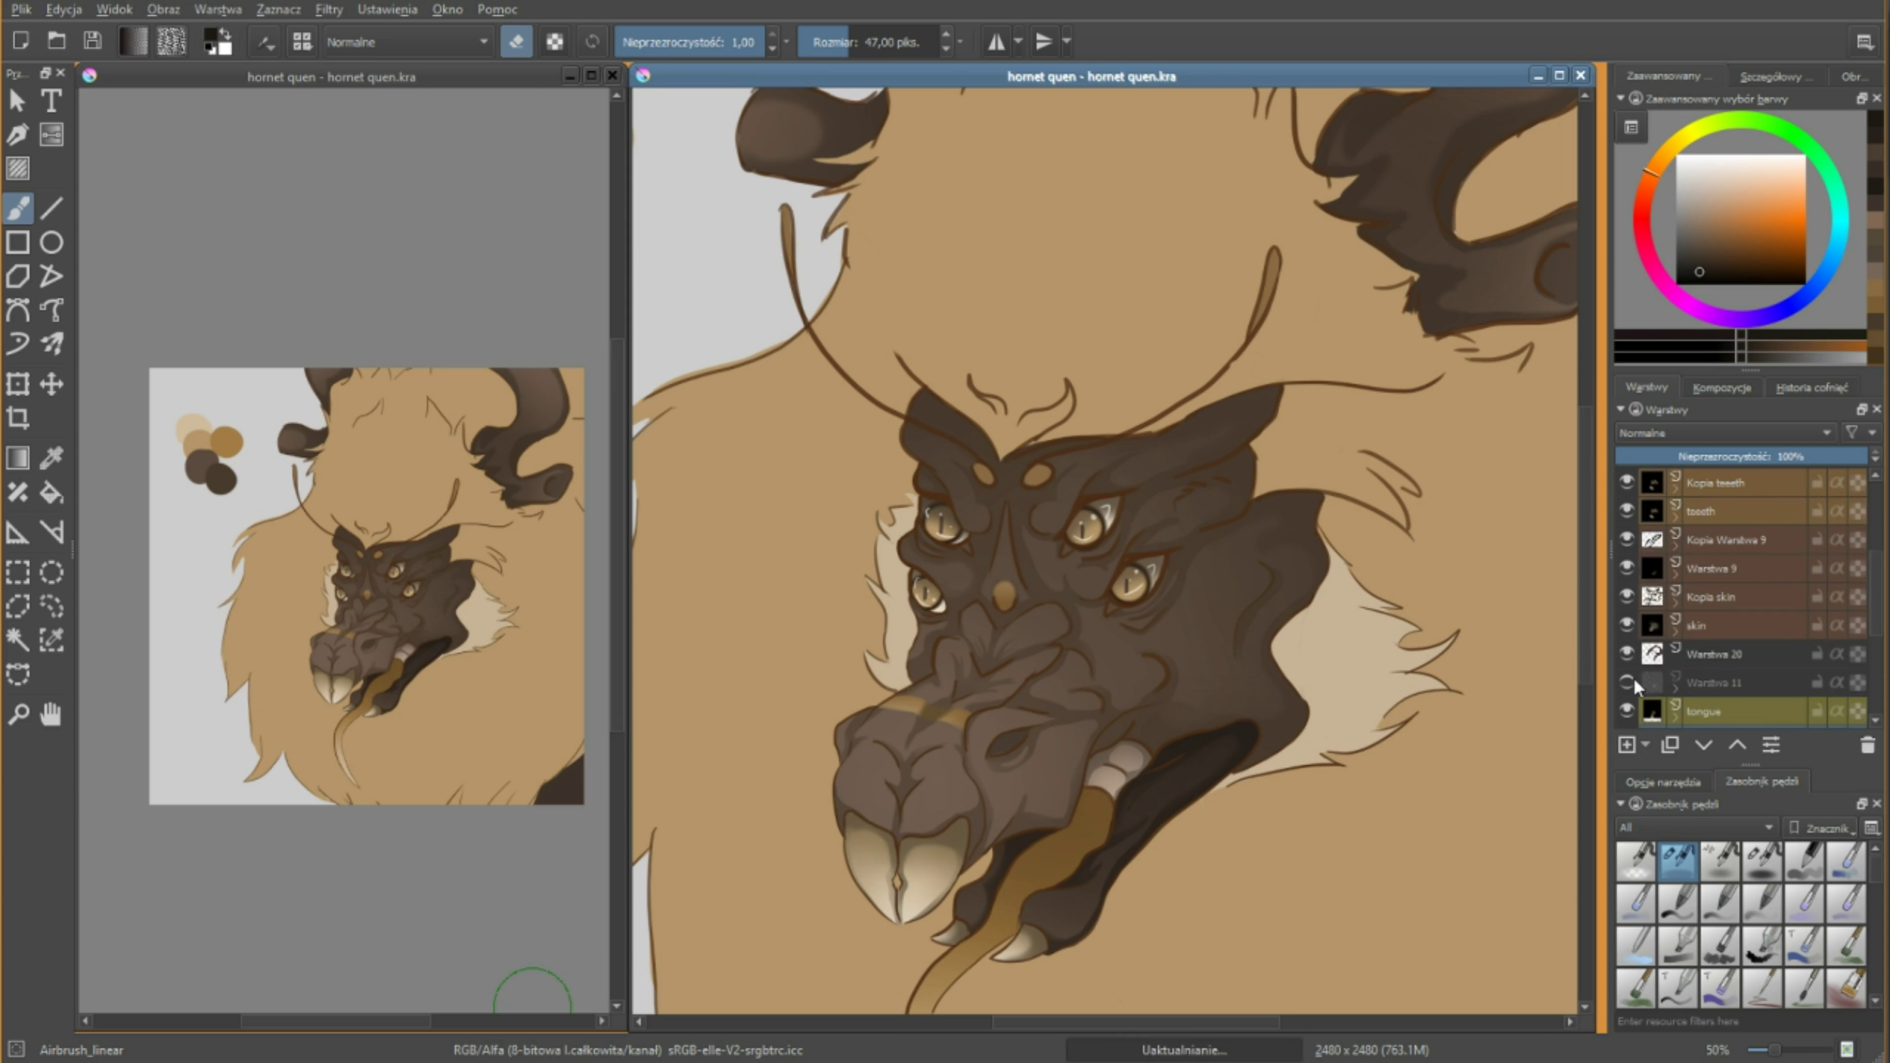
key(ctrl+j)
key(slash)
scroll(1137, 647, up, 2)
scroll(1137, 647, down, 2)
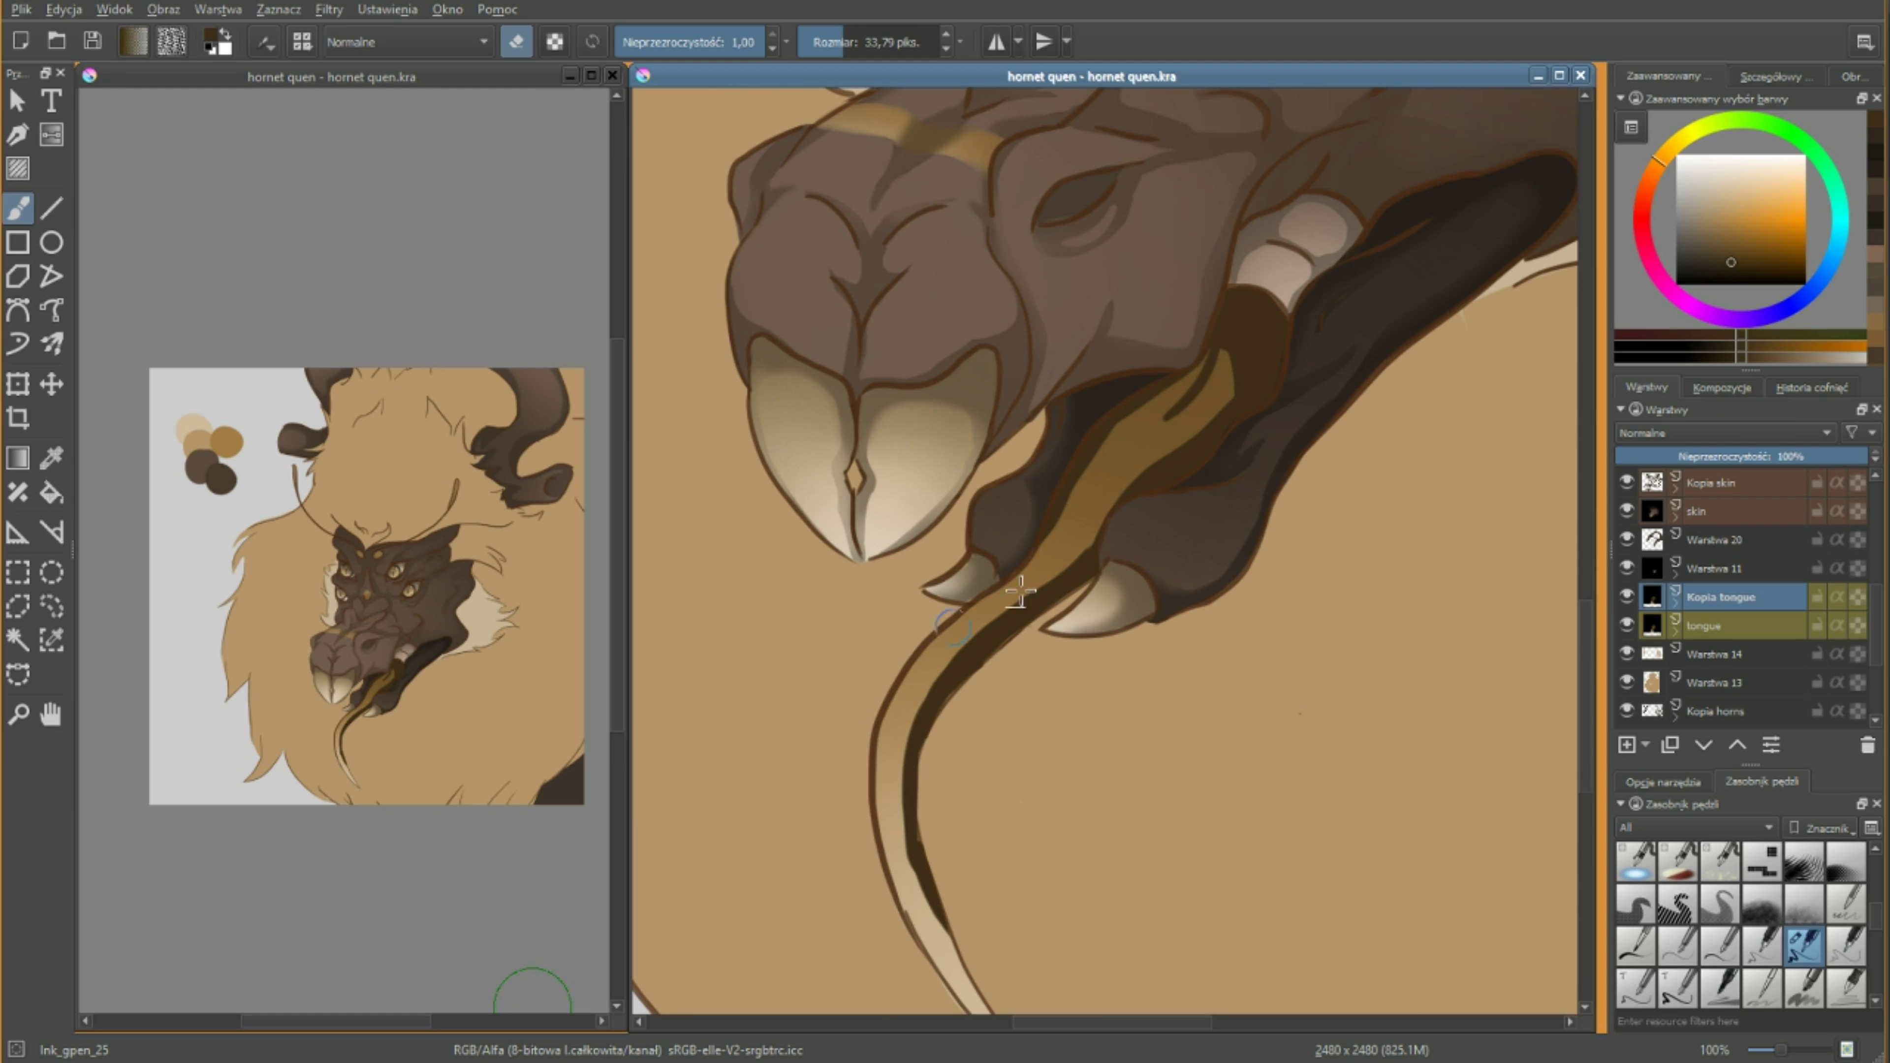
scroll(998, 470, down, 4)
drag(1164, 335, 938, 744)
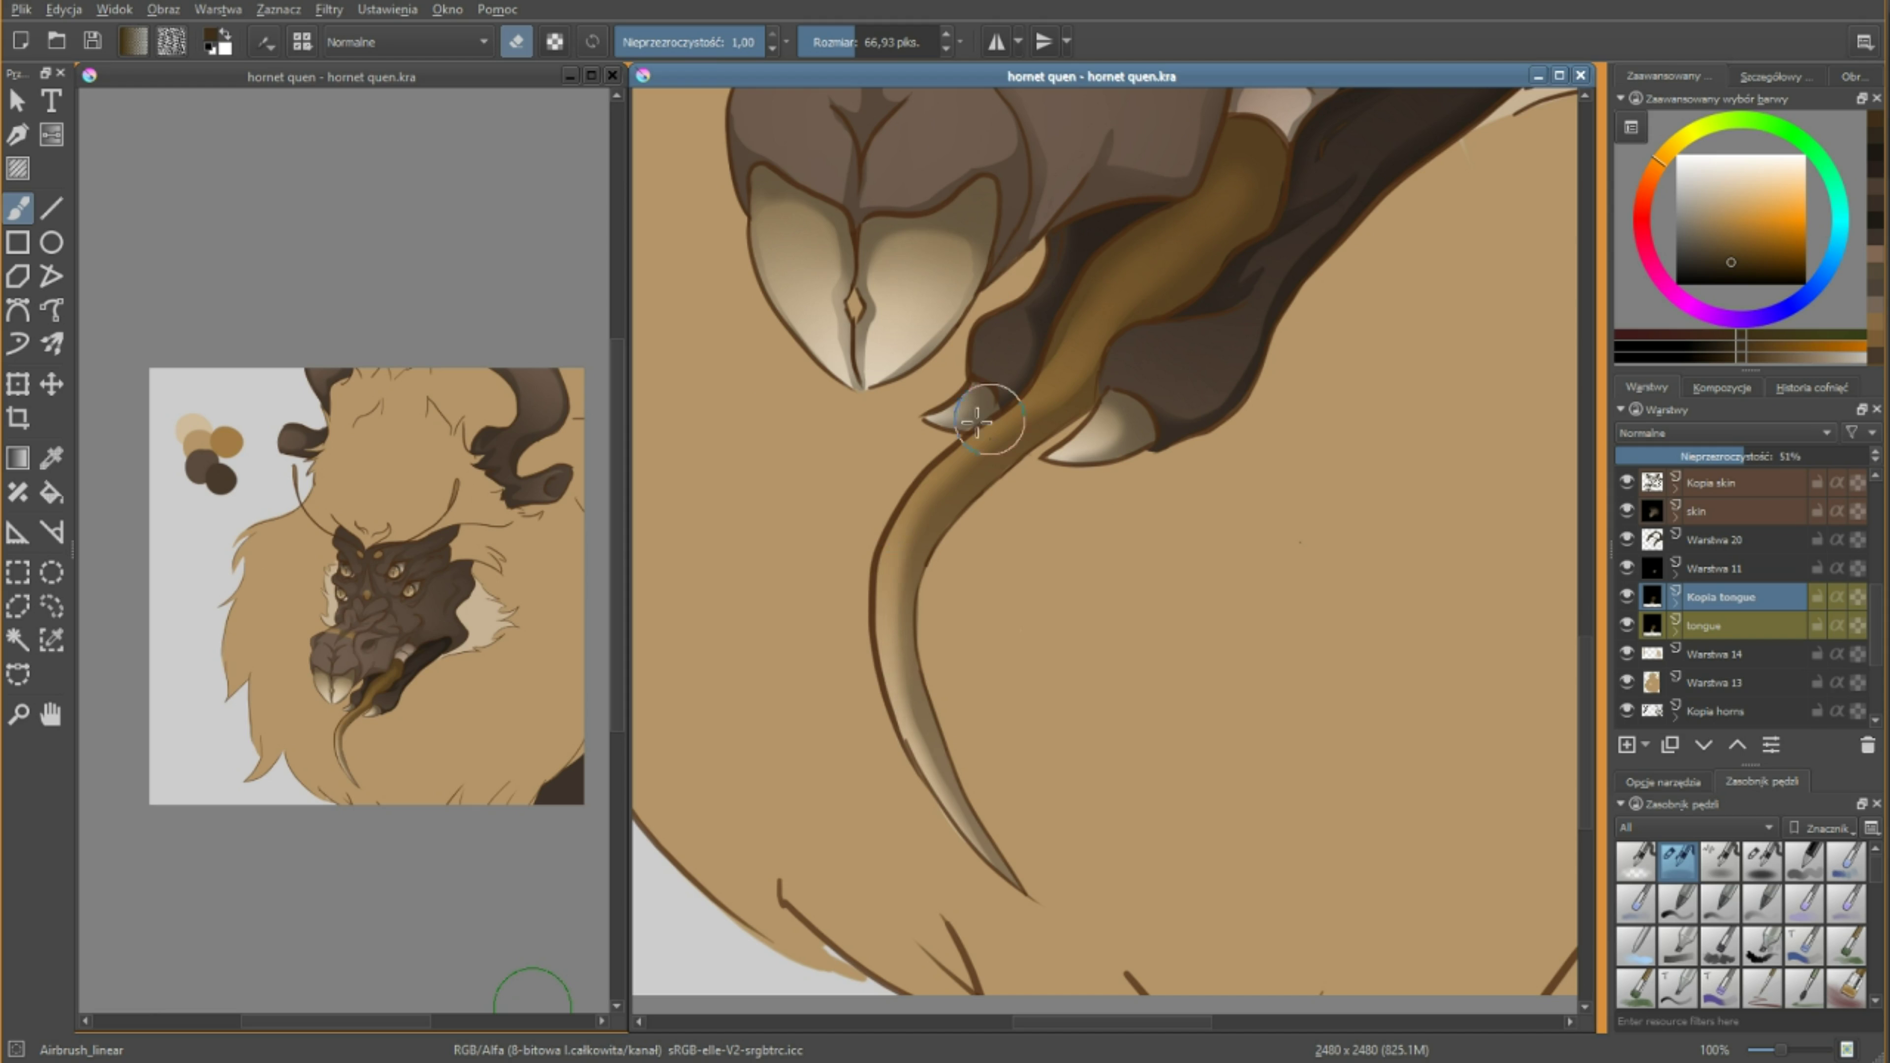
On new layer Warstwa 21, paint white highlights on the tongue, tusks and snout.
key(ctrl+shift+n)
drag(1114, 255, 1072, 327)
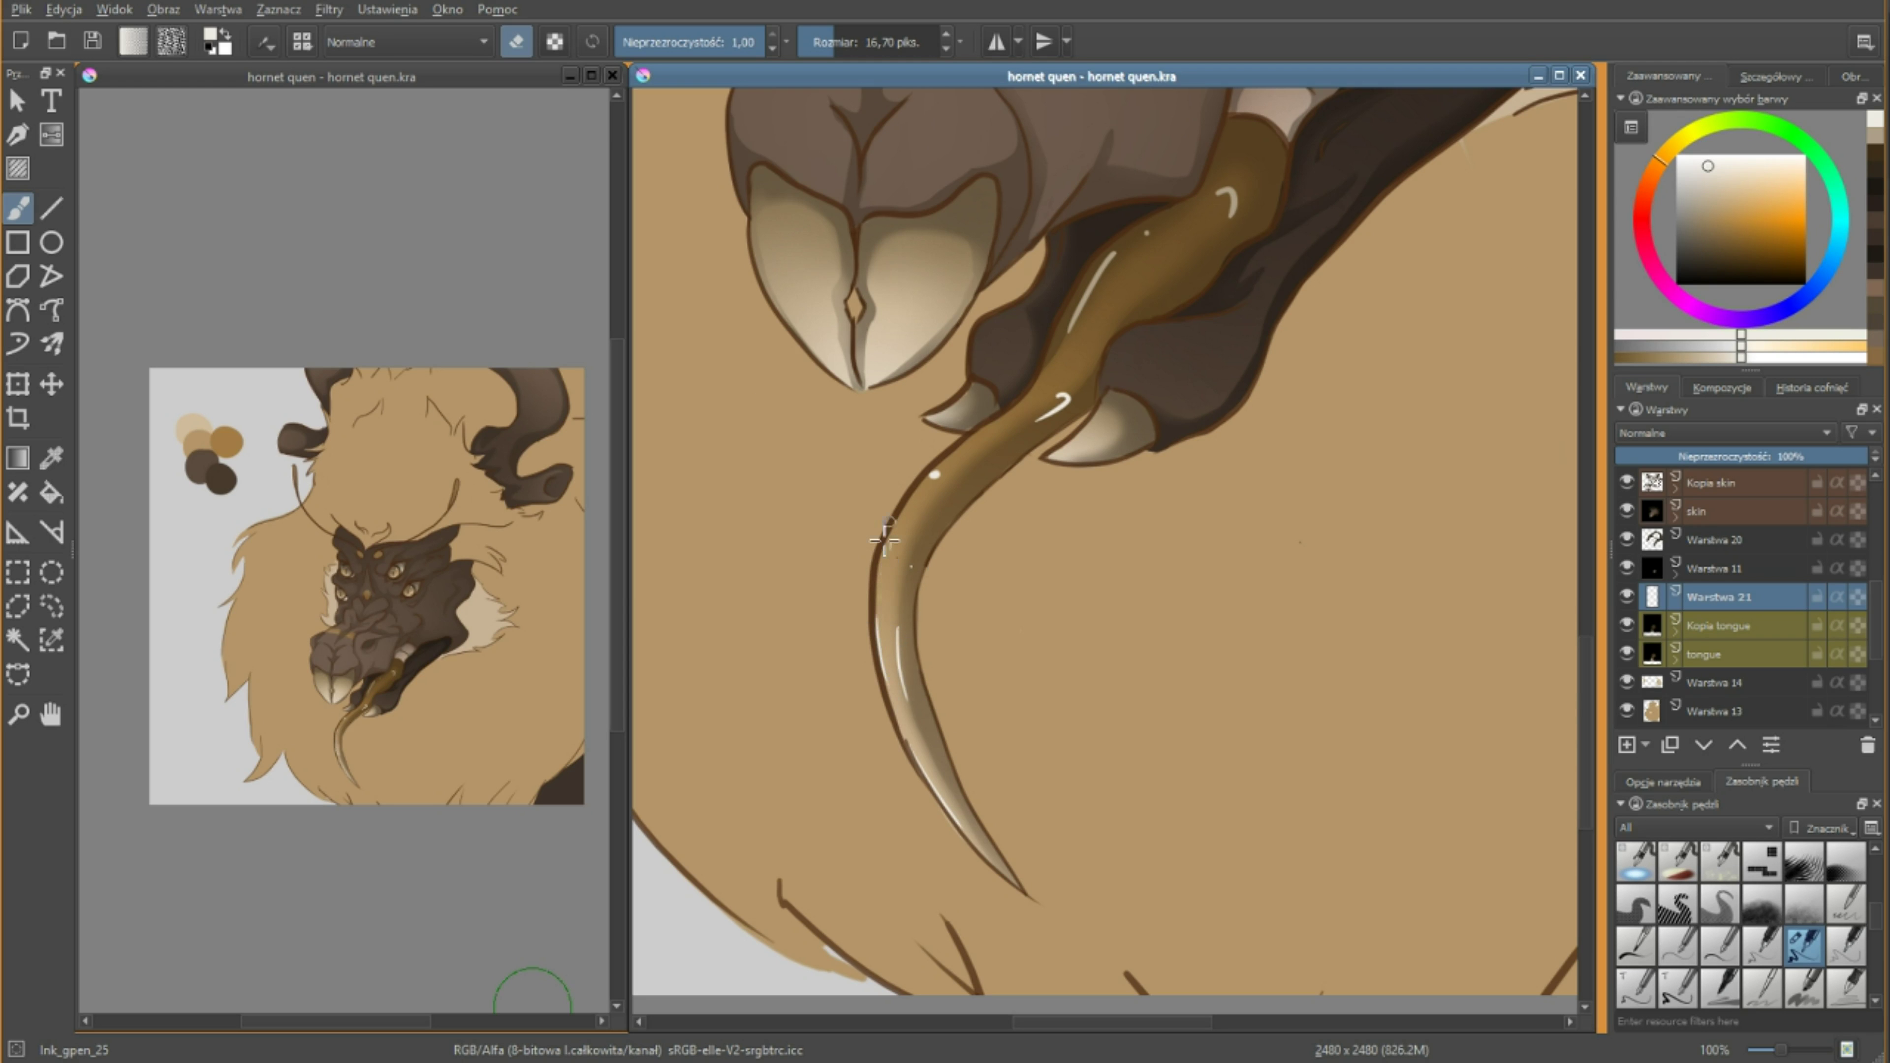
scroll(884, 540, up, 1)
scroll(884, 540, down, 5)
drag(1084, 828, 1042, 890)
scroll(922, 695, up, 5)
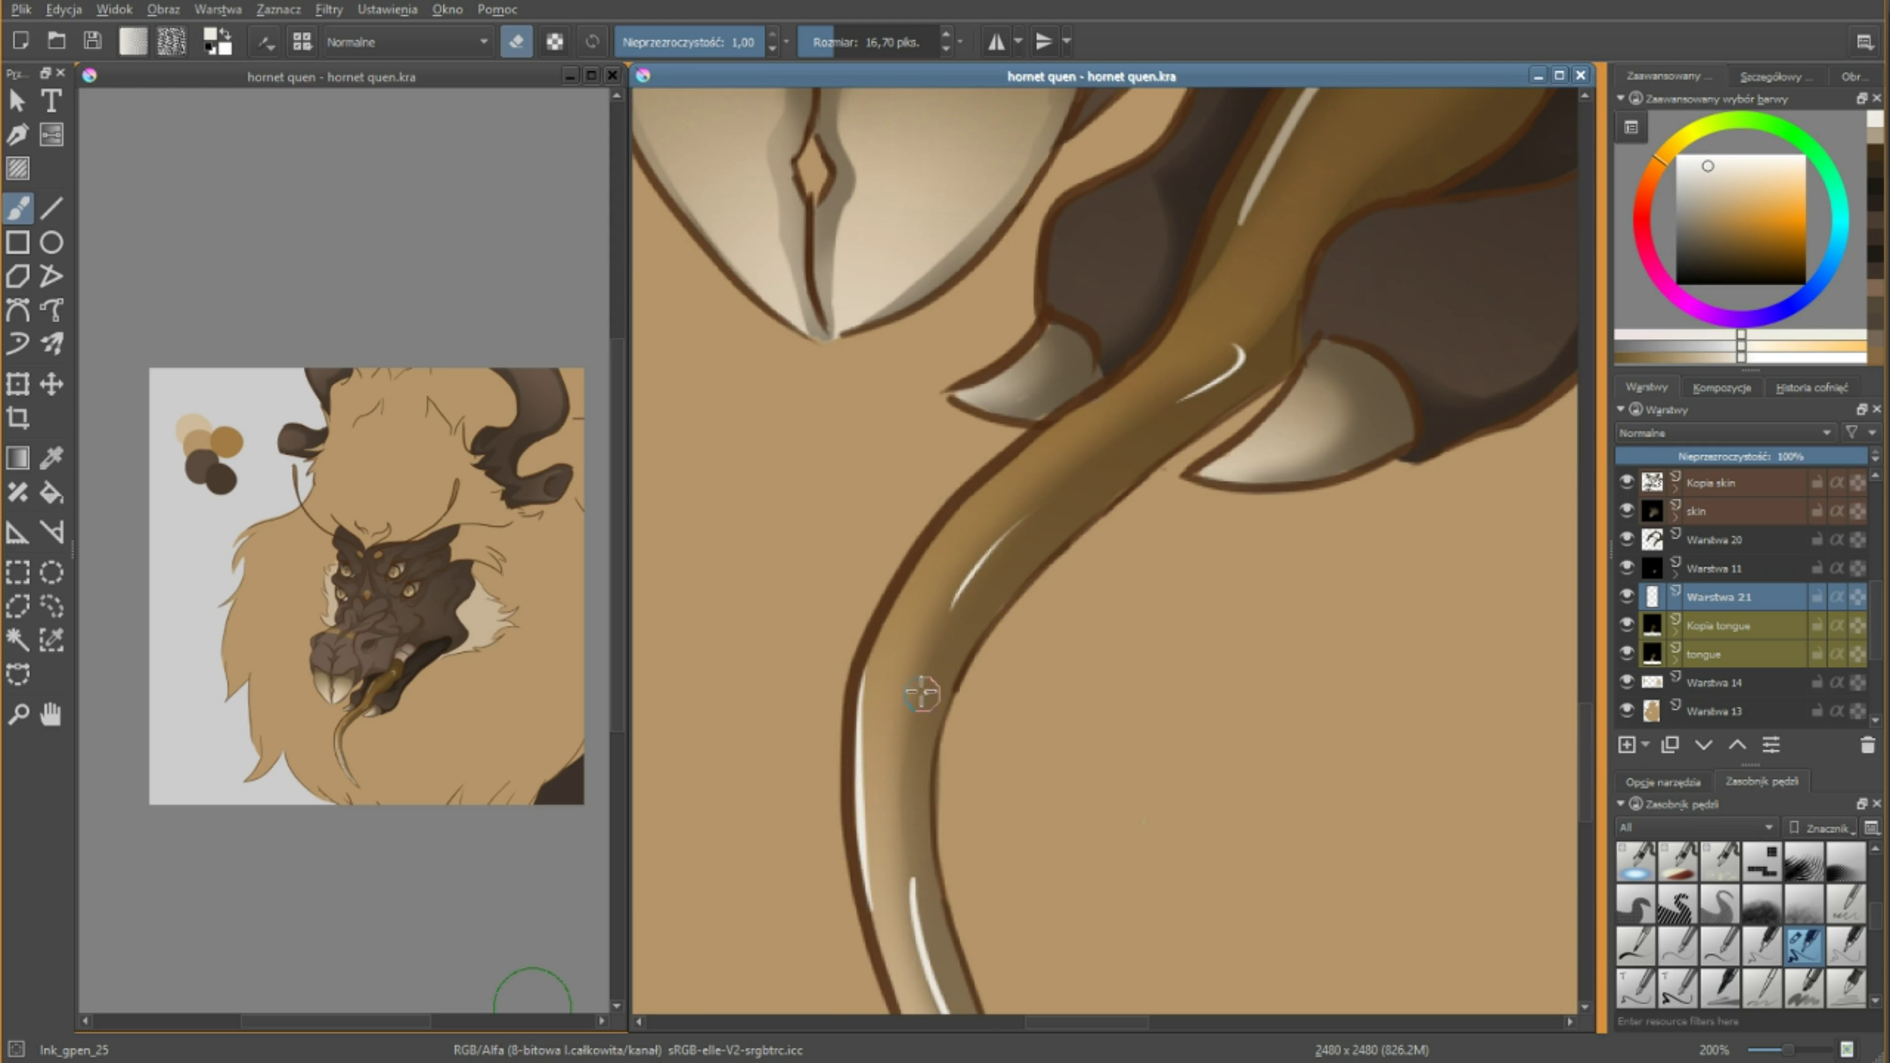
scroll(1116, 566, up, 3)
scroll(1308, 439, down, 2)
scroll(1760, 516, up, 3)
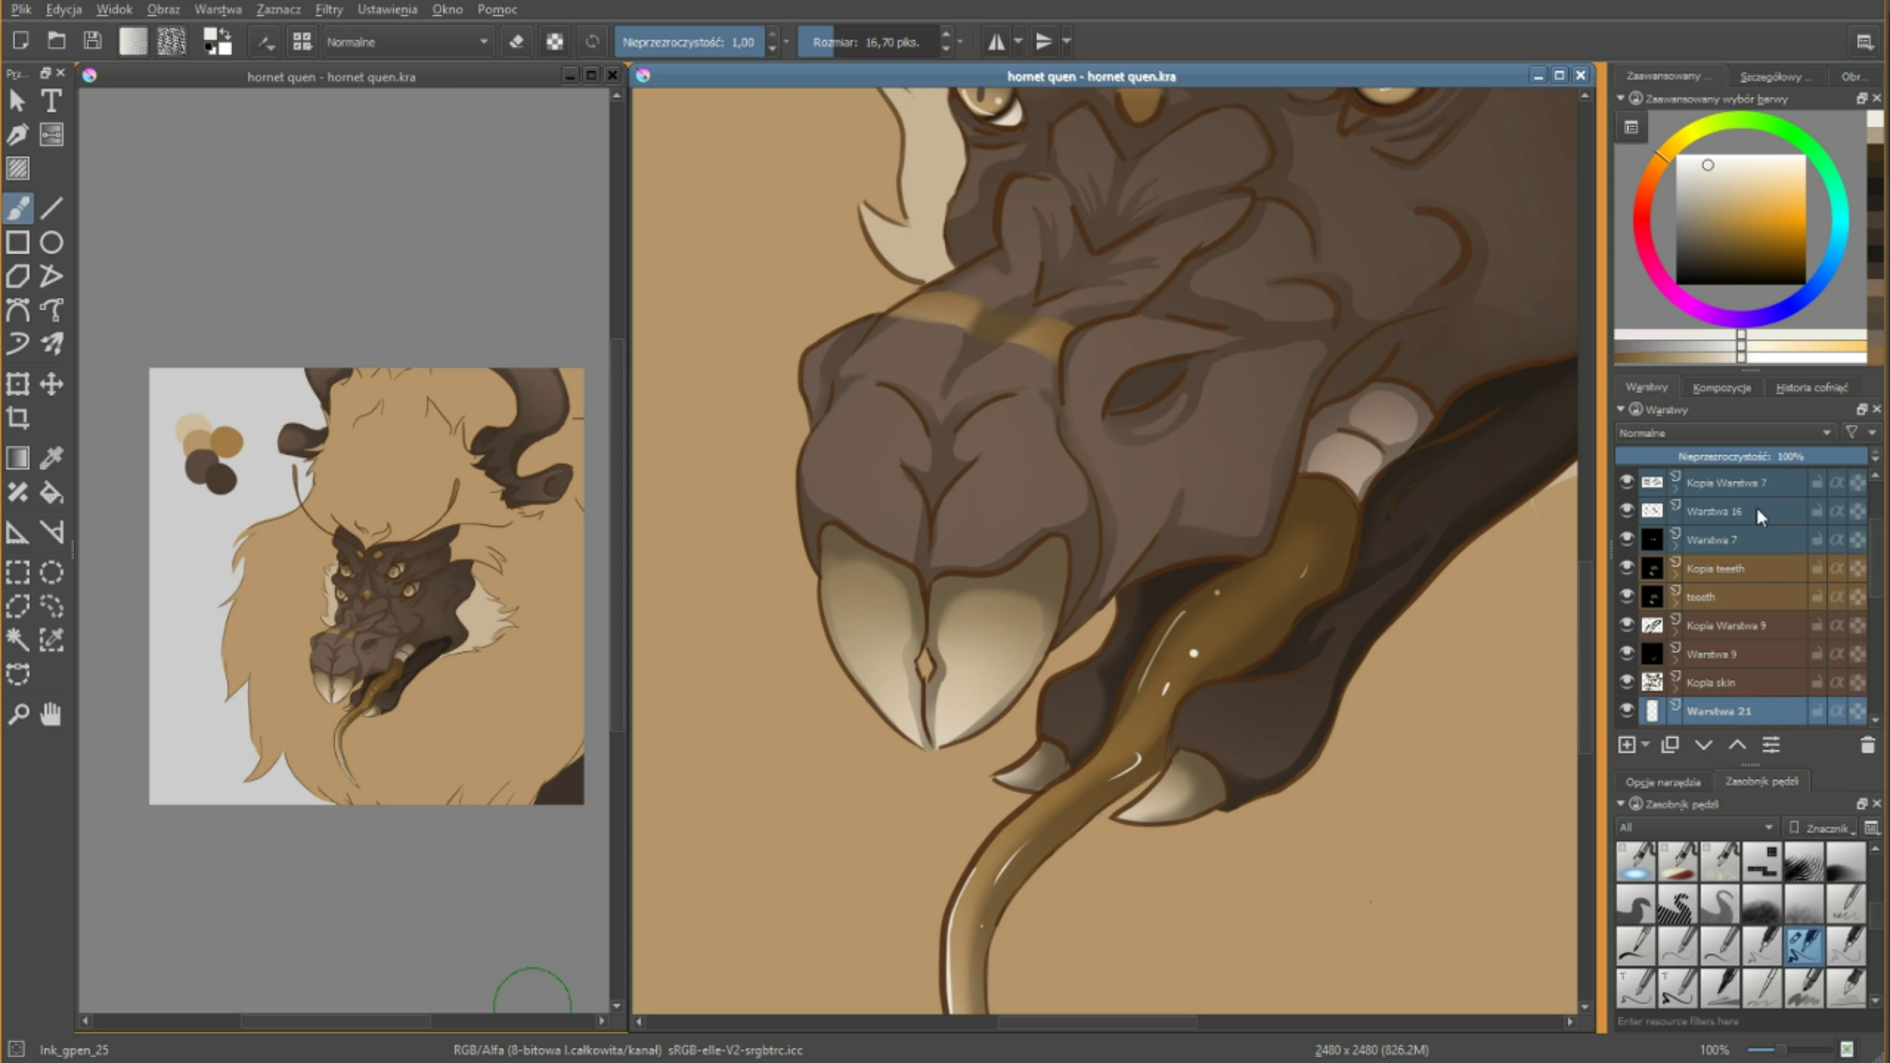
scroll(1760, 516, up, 2)
drag(839, 588, 852, 569)
drag(856, 633, 893, 712)
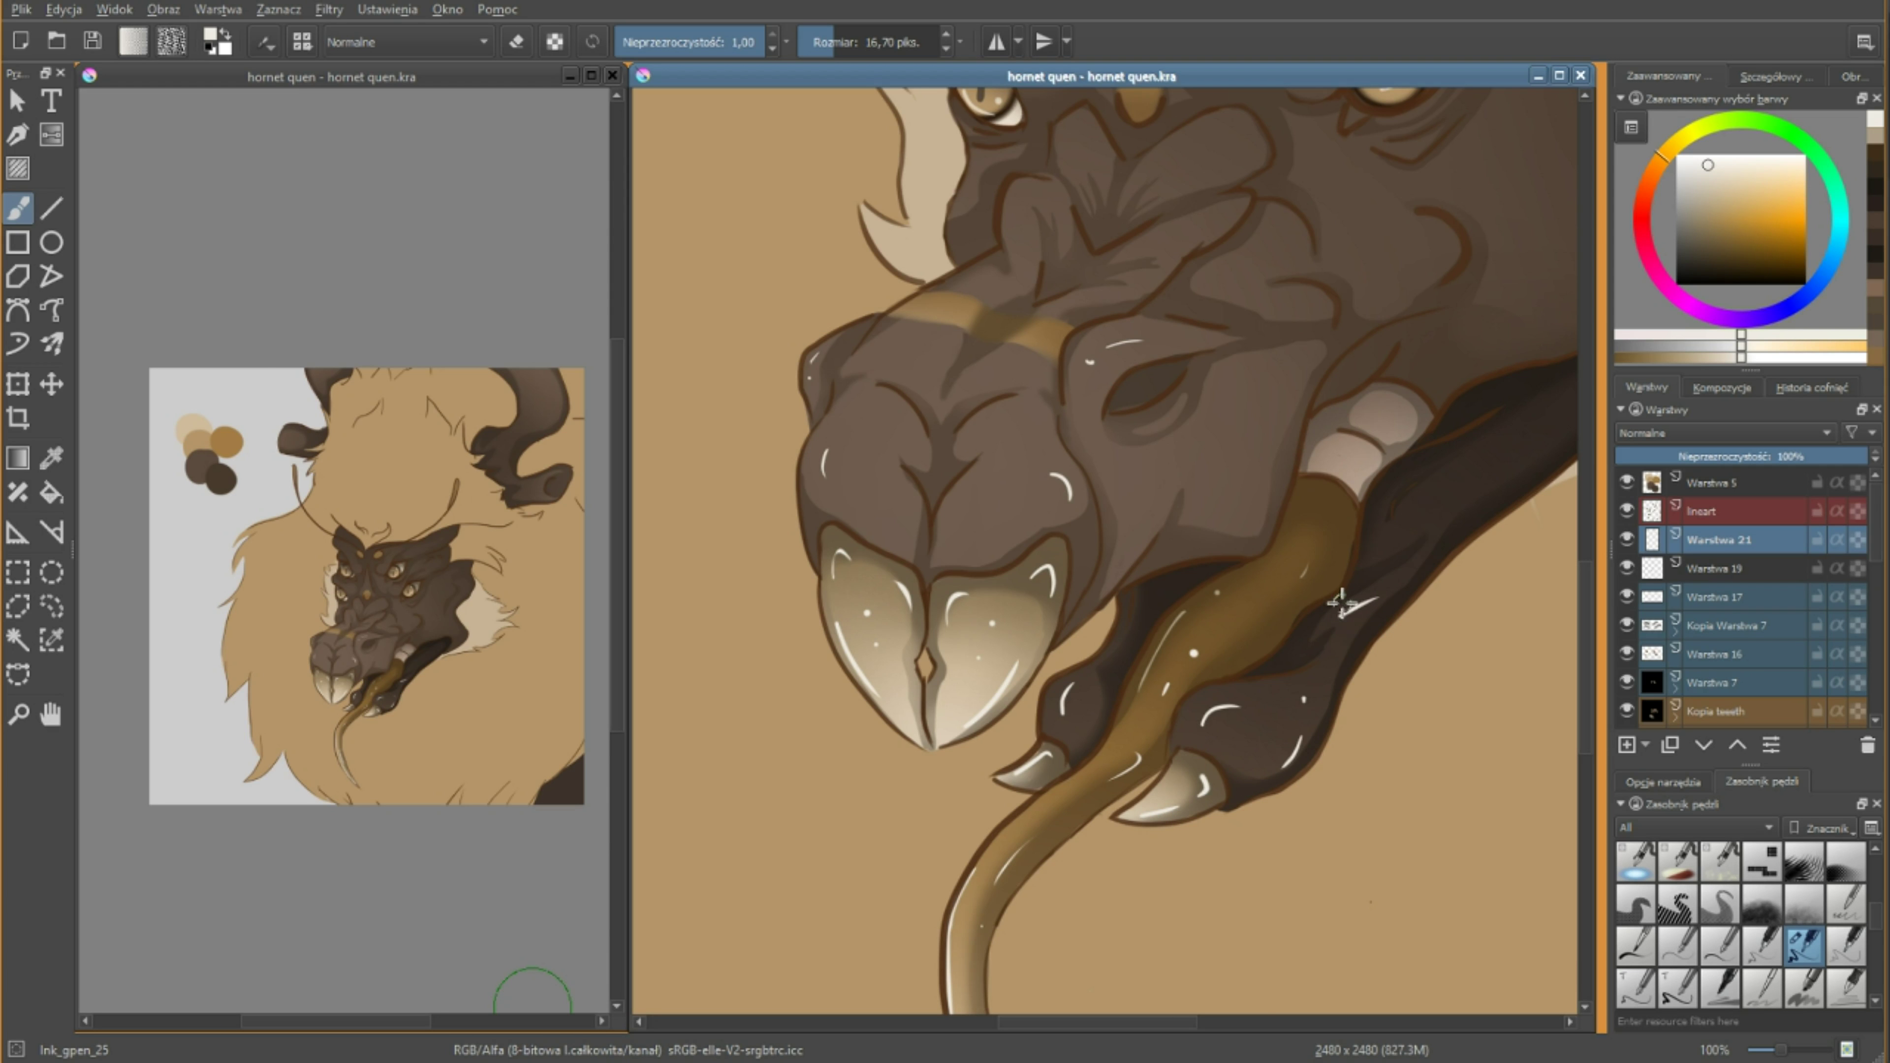
Add a soft pale glow beside the face with a low-opacity airbrush.
drag(1340, 603, 1202, 662)
key(e)
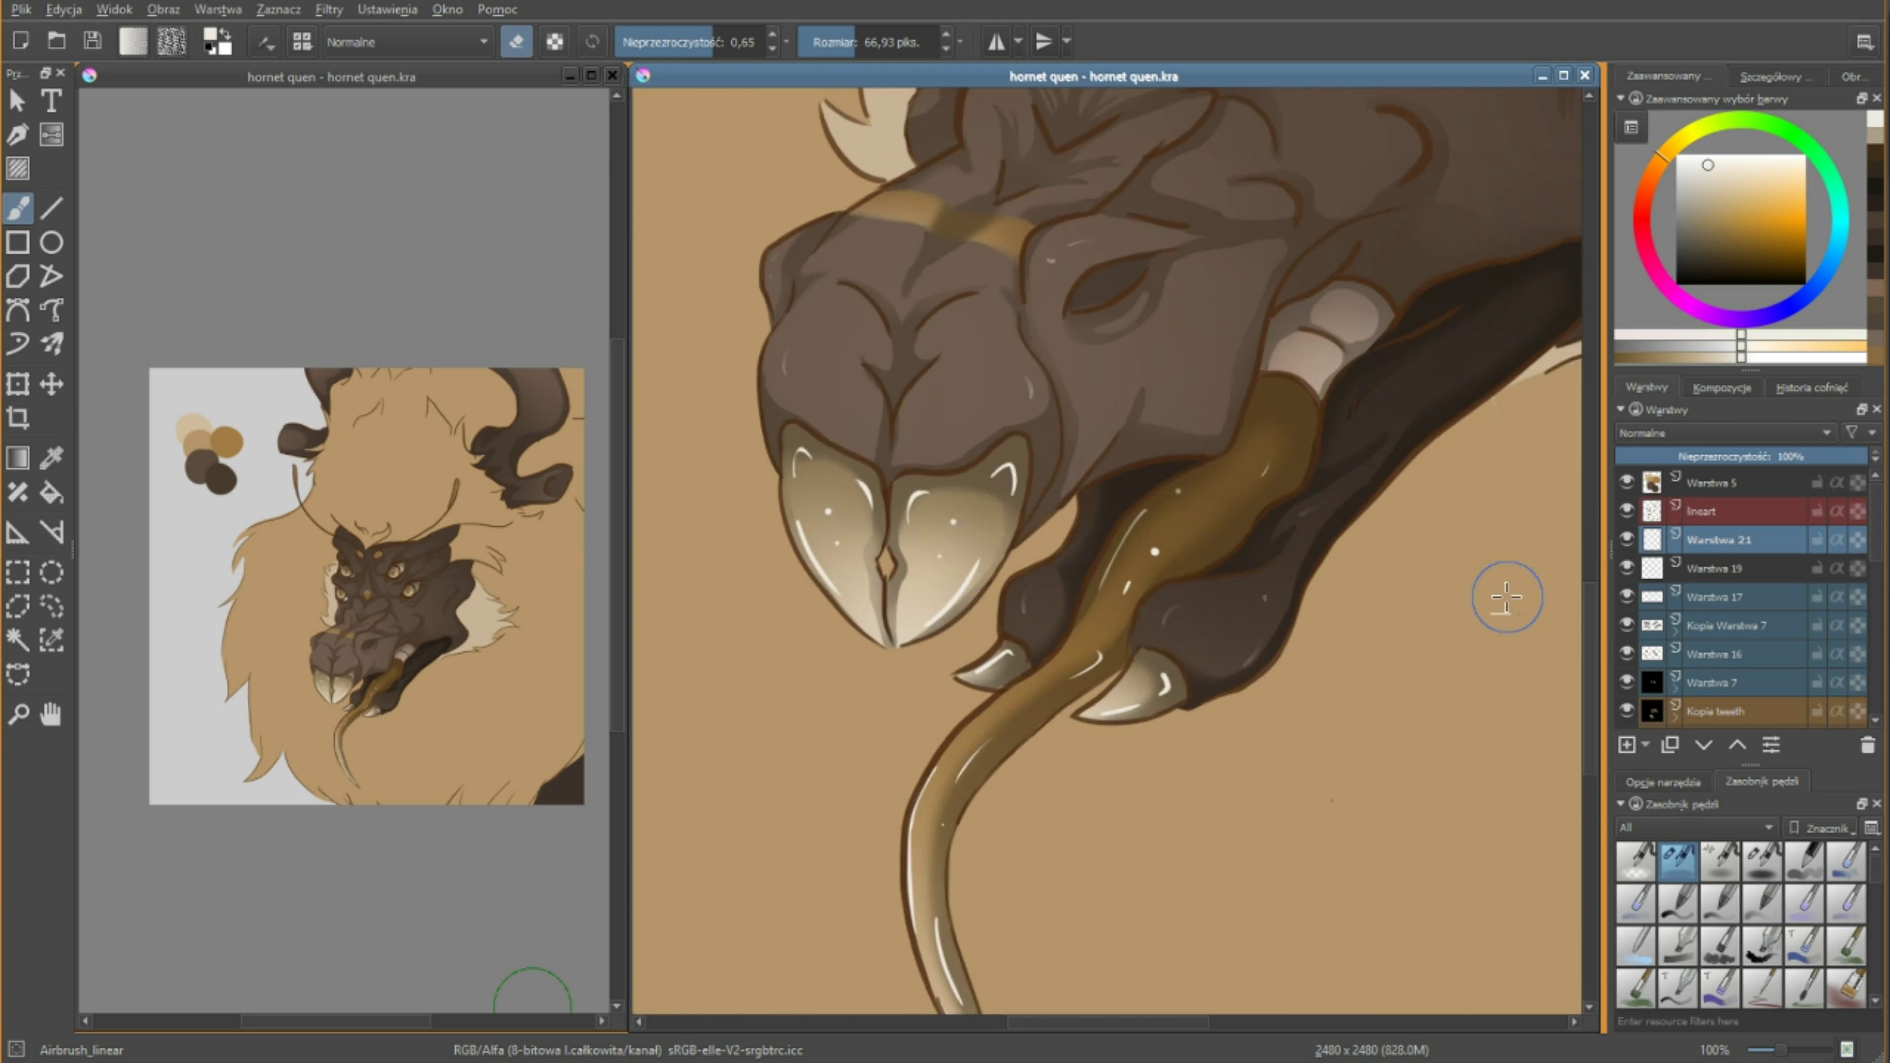
scroll(1506, 590, up, 2)
key(e)
scroll(1109, 550, down, 4)
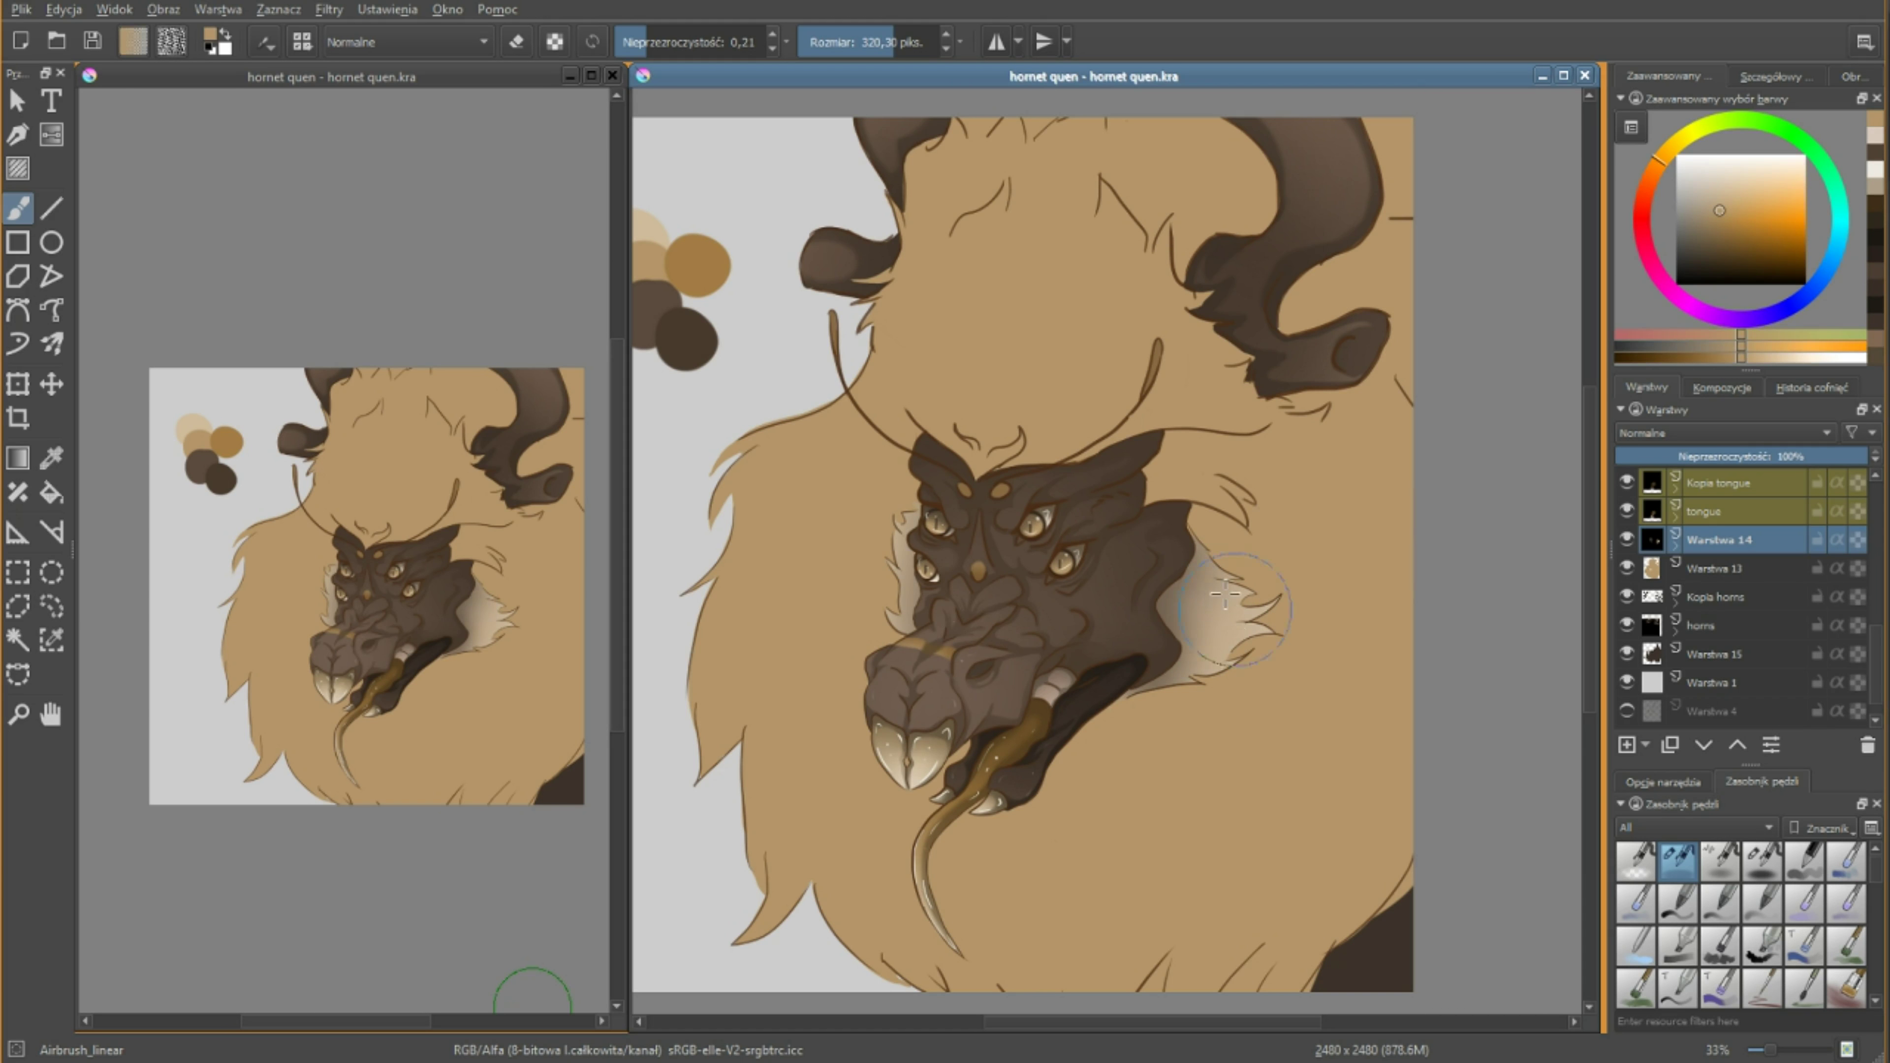
Soften and lighten the dark fur shading strokes using the airbrush in eraser mode.
scroll(1224, 676, up, 3)
key(/)
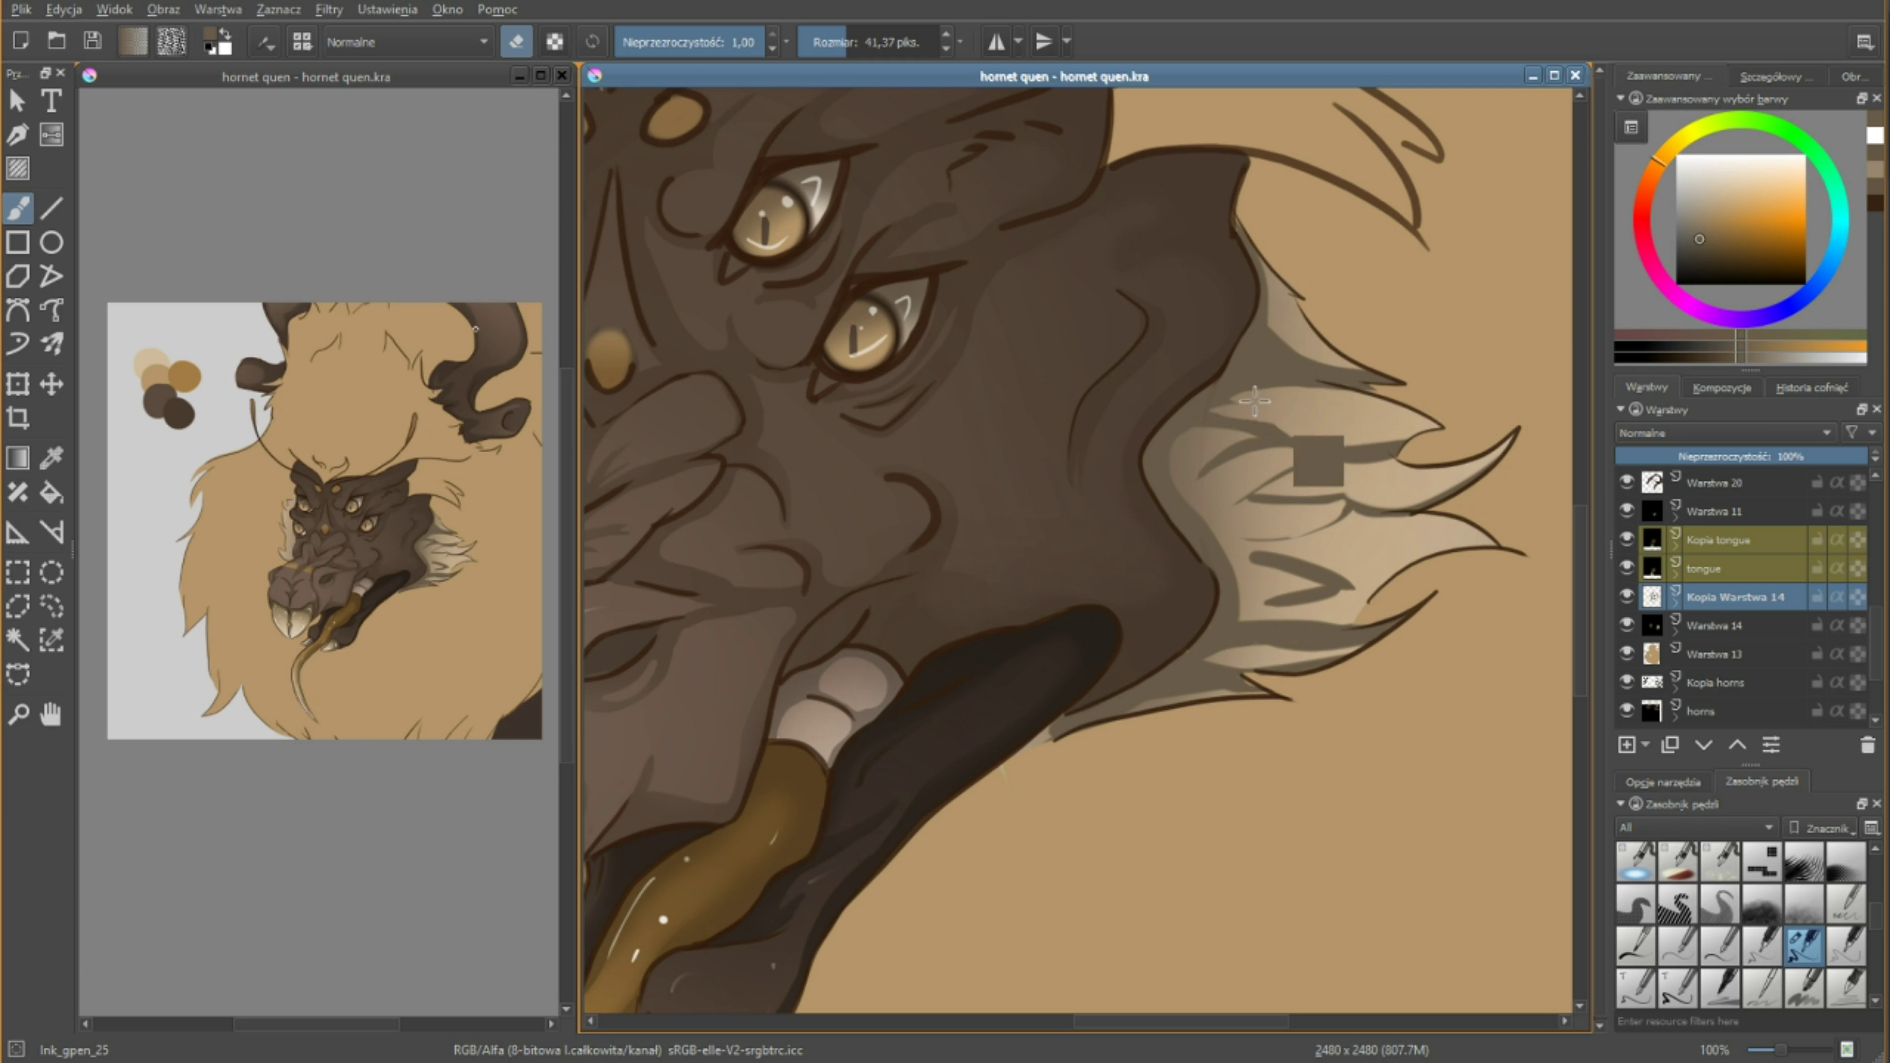
key(e)
mouse_move(1381, 514)
mouse_down()
mouse_move(1310, 505)
mouse_move(1349, 594)
mouse_up()
key(e)
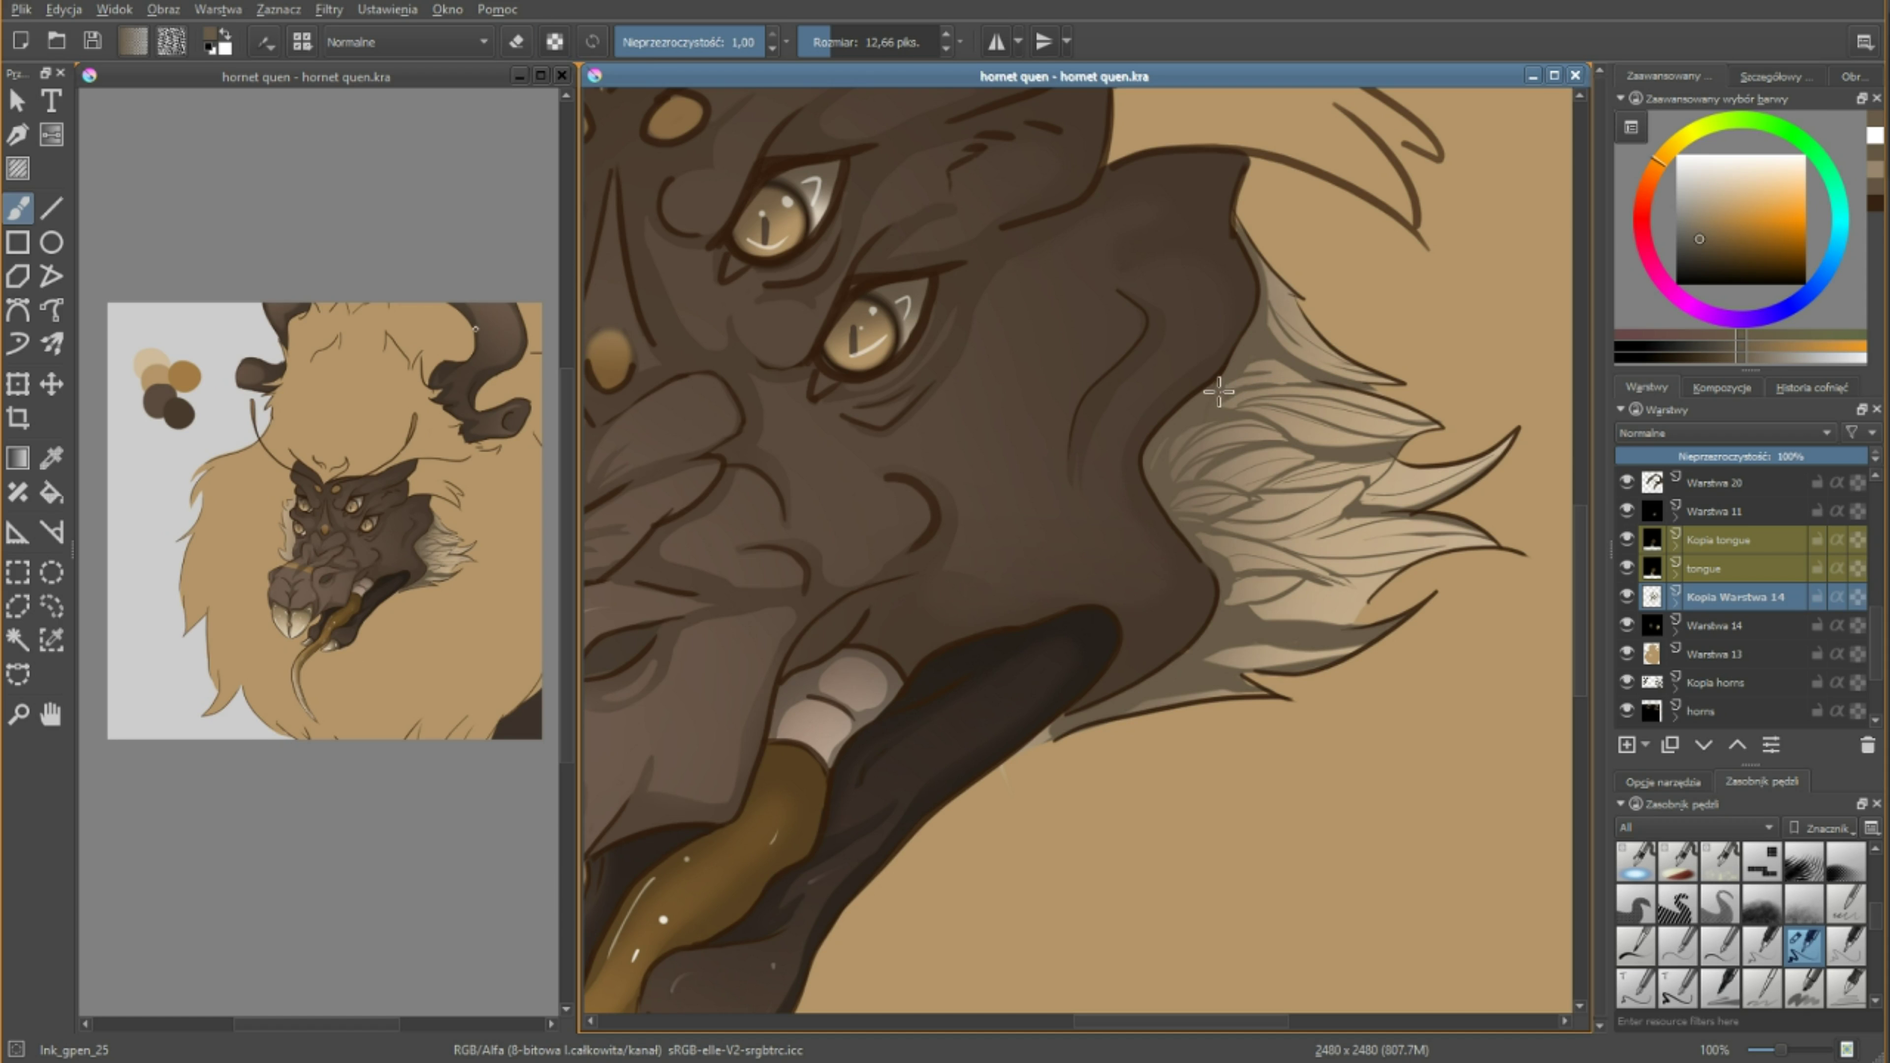
scroll(1384, 652, up, 5)
key(e)
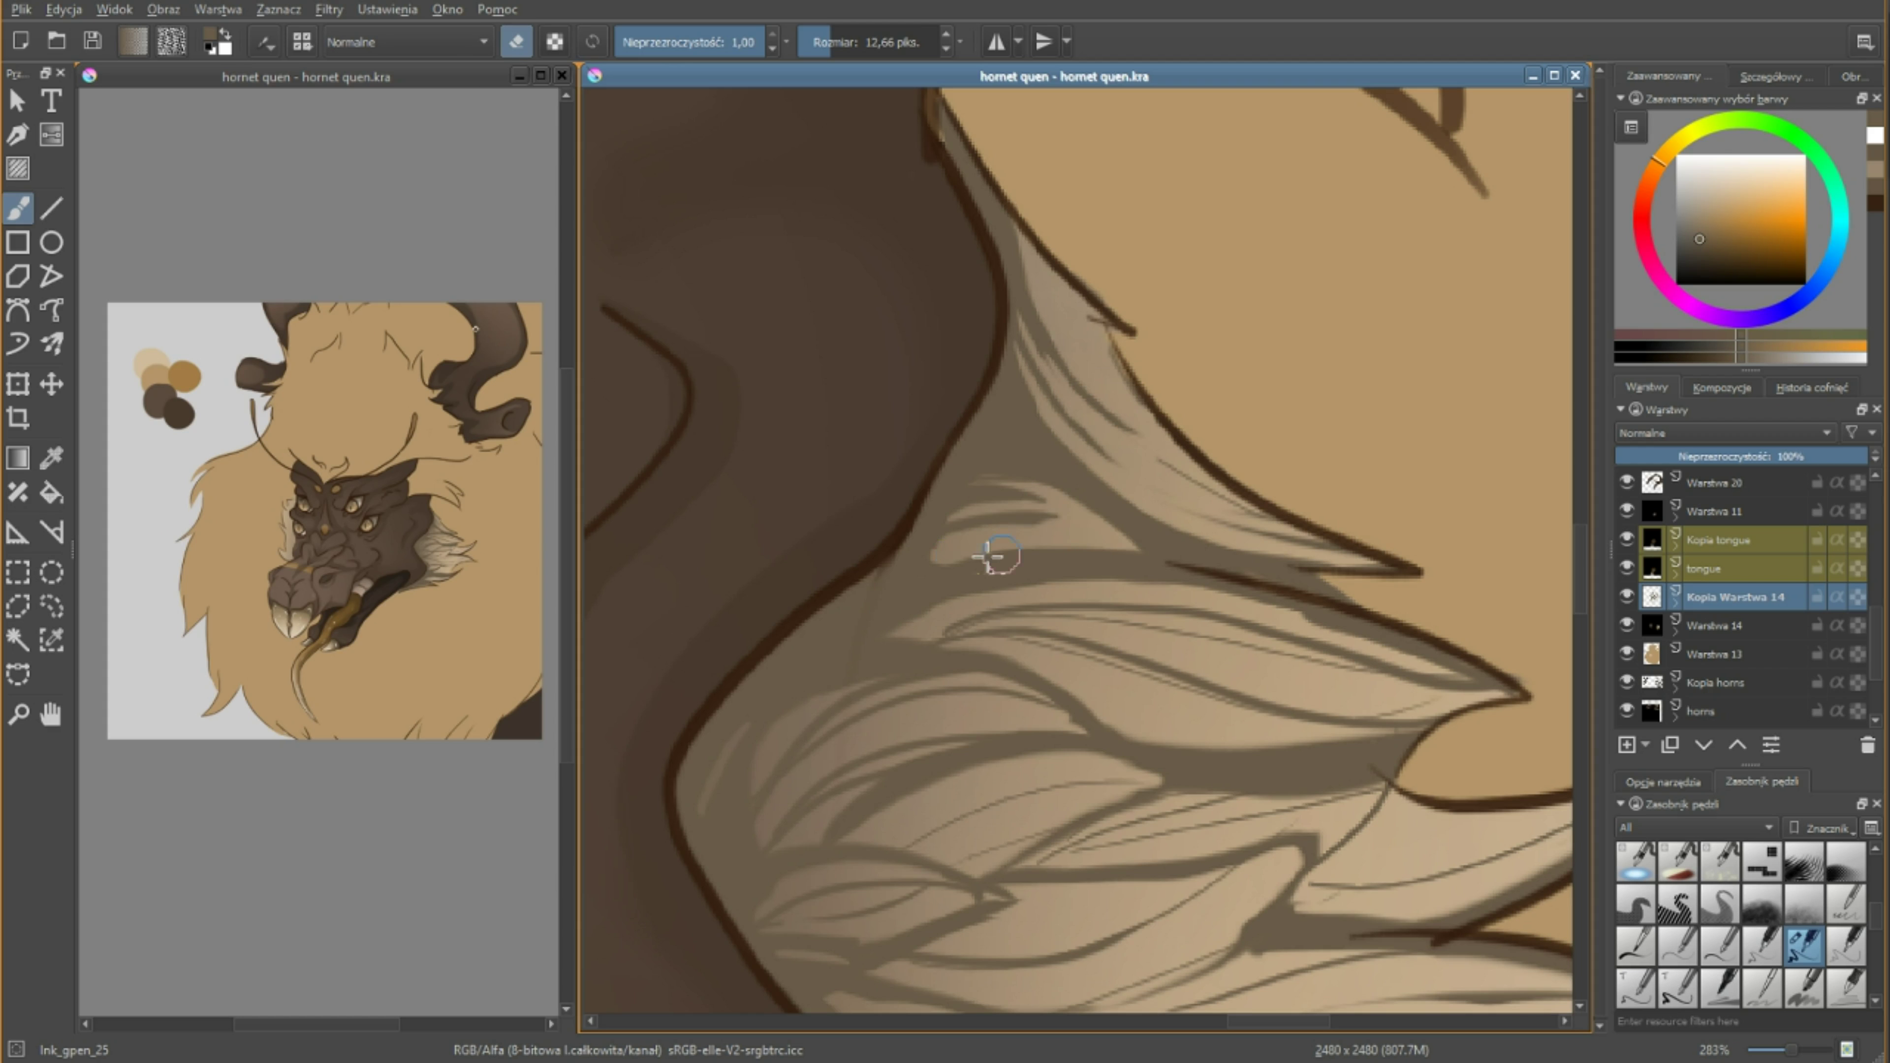
key(slash)
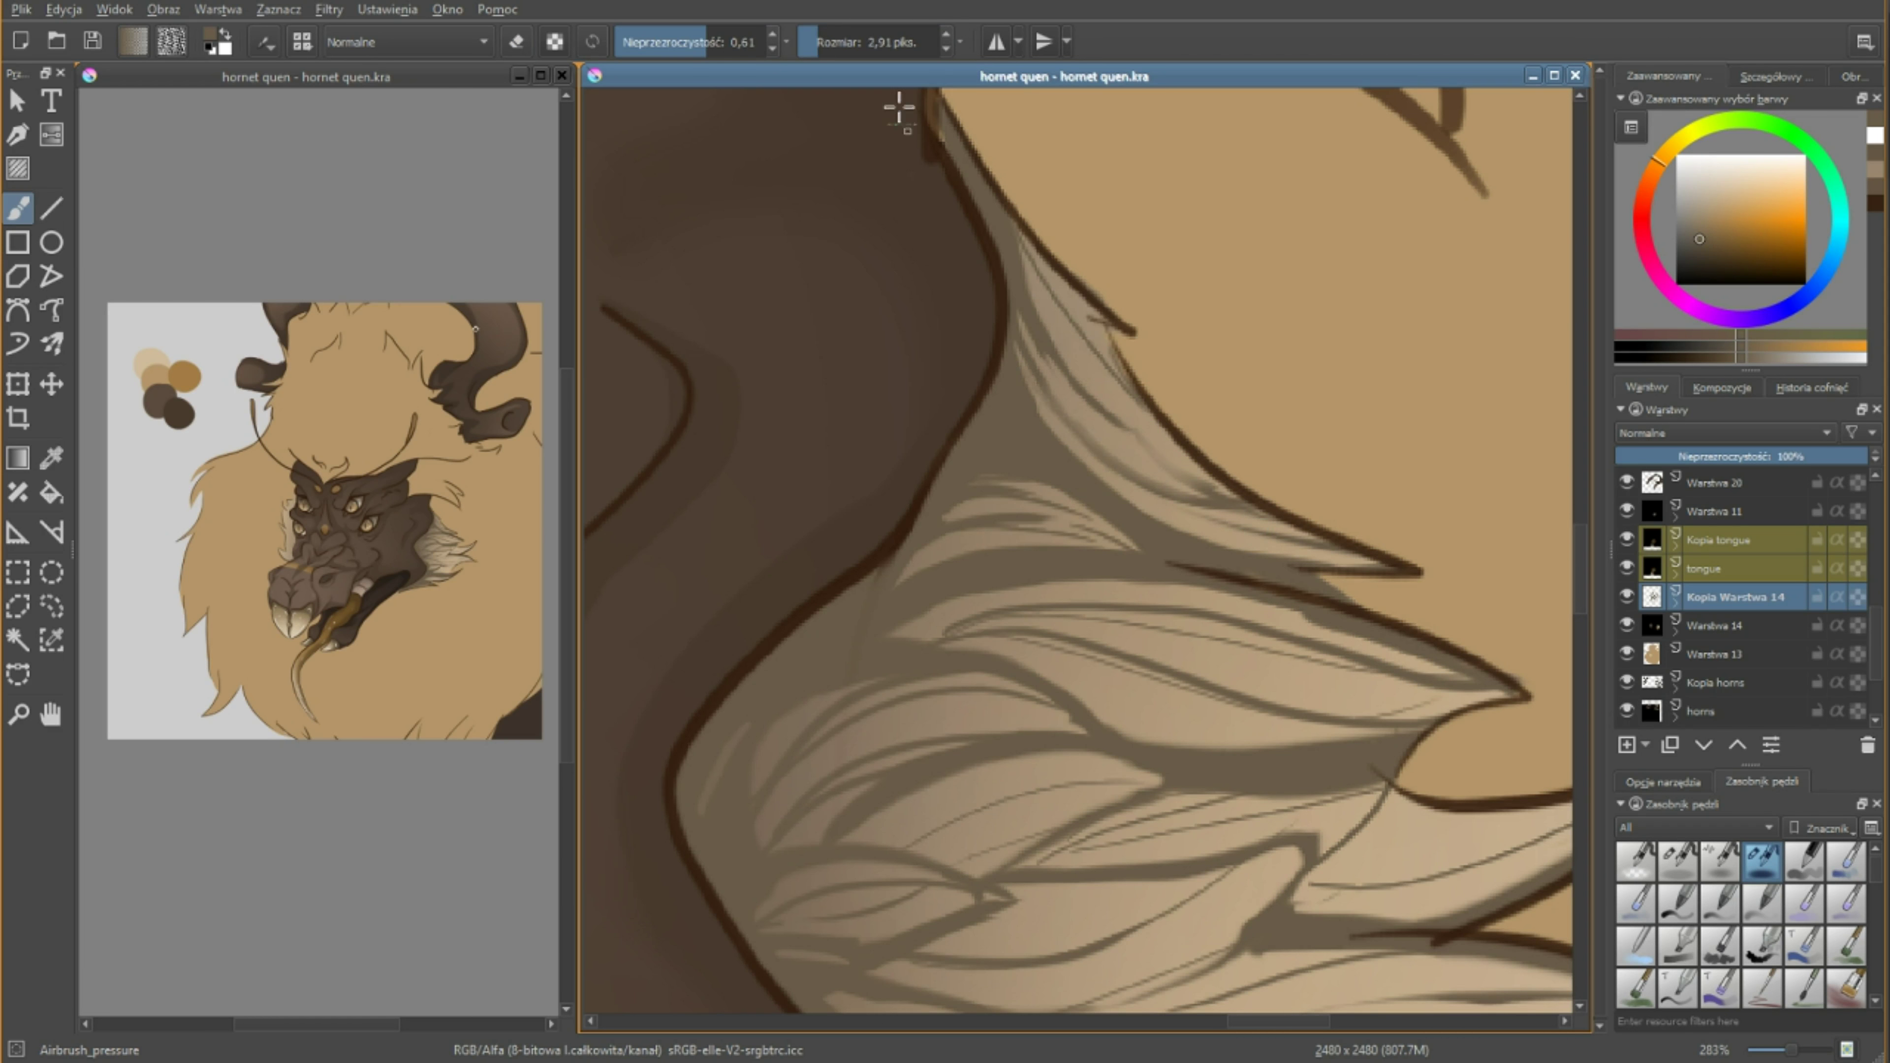
drag(1280, 528, 1072, 431)
drag(1146, 554, 983, 476)
Repaint softened fur shading strokes across the lower part of the pale mane.
key(e)
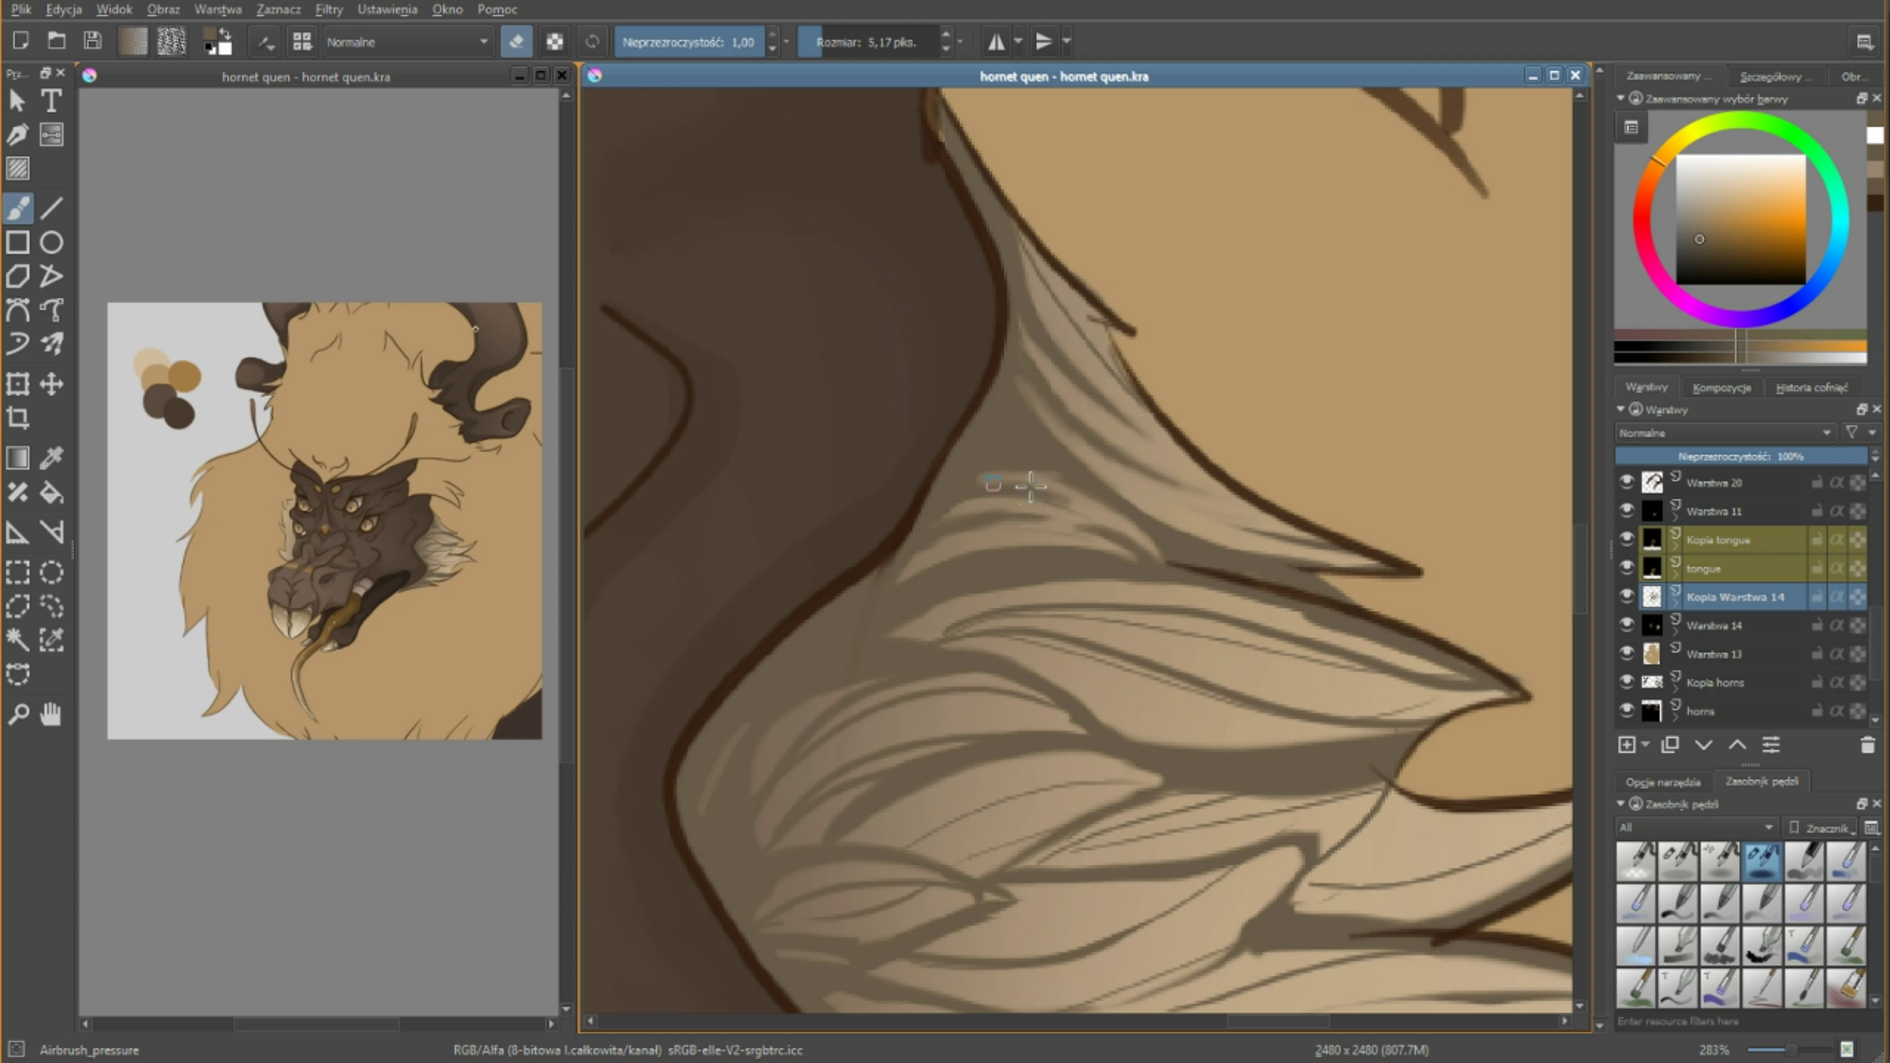
mouse_move(1054, 569)
mouse_down()
mouse_move(873, 625)
mouse_move(1147, 642)
mouse_move(929, 635)
mouse_move(1308, 718)
mouse_move(1109, 511)
mouse_up()
key(e)
key(e)
drag(1334, 786, 772, 780)
drag(1042, 692, 805, 675)
mouse_move(866, 794)
mouse_down()
mouse_move(793, 789)
mouse_move(1039, 718)
mouse_move(733, 852)
mouse_move(968, 610)
mouse_move(1046, 726)
mouse_up()
key(e)
With a slightly larger brush, rework the central and lower mane fur strokes.
click(819, 44)
scroll(724, 581, down, 4)
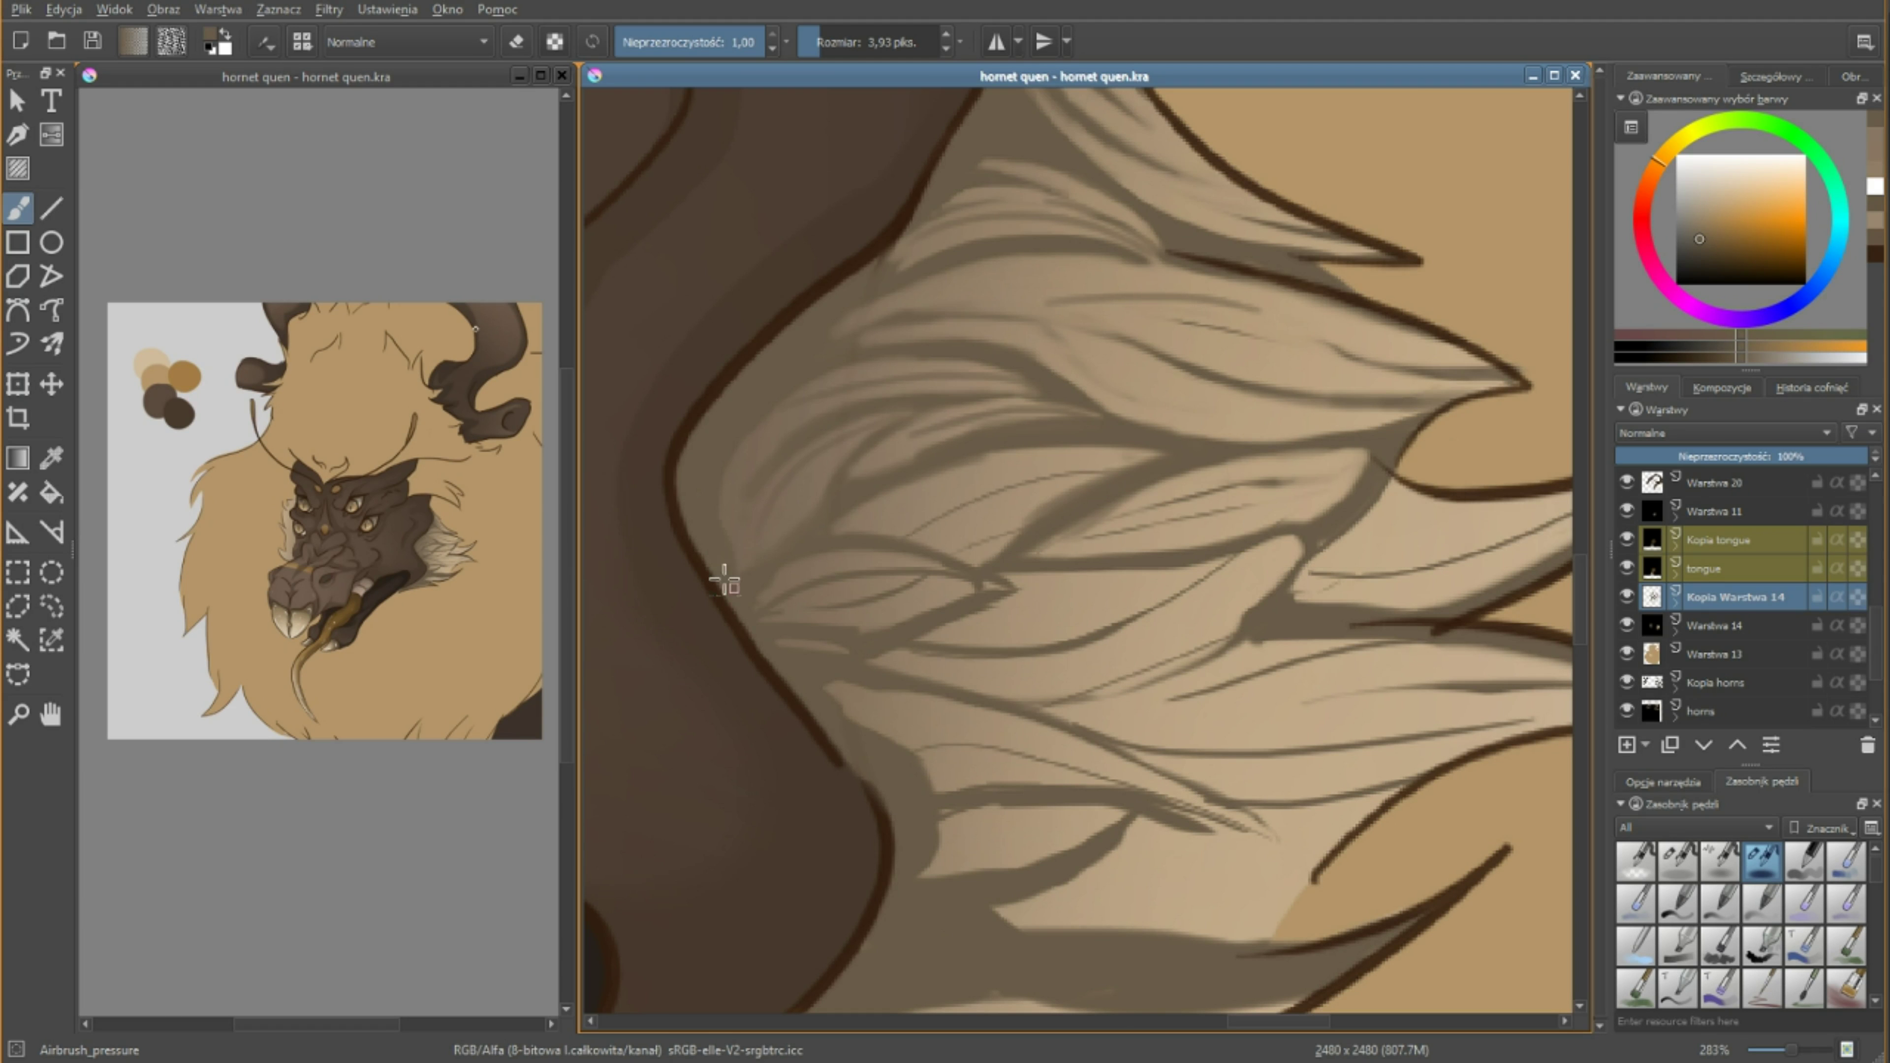
drag(822, 588, 1012, 588)
key(e)
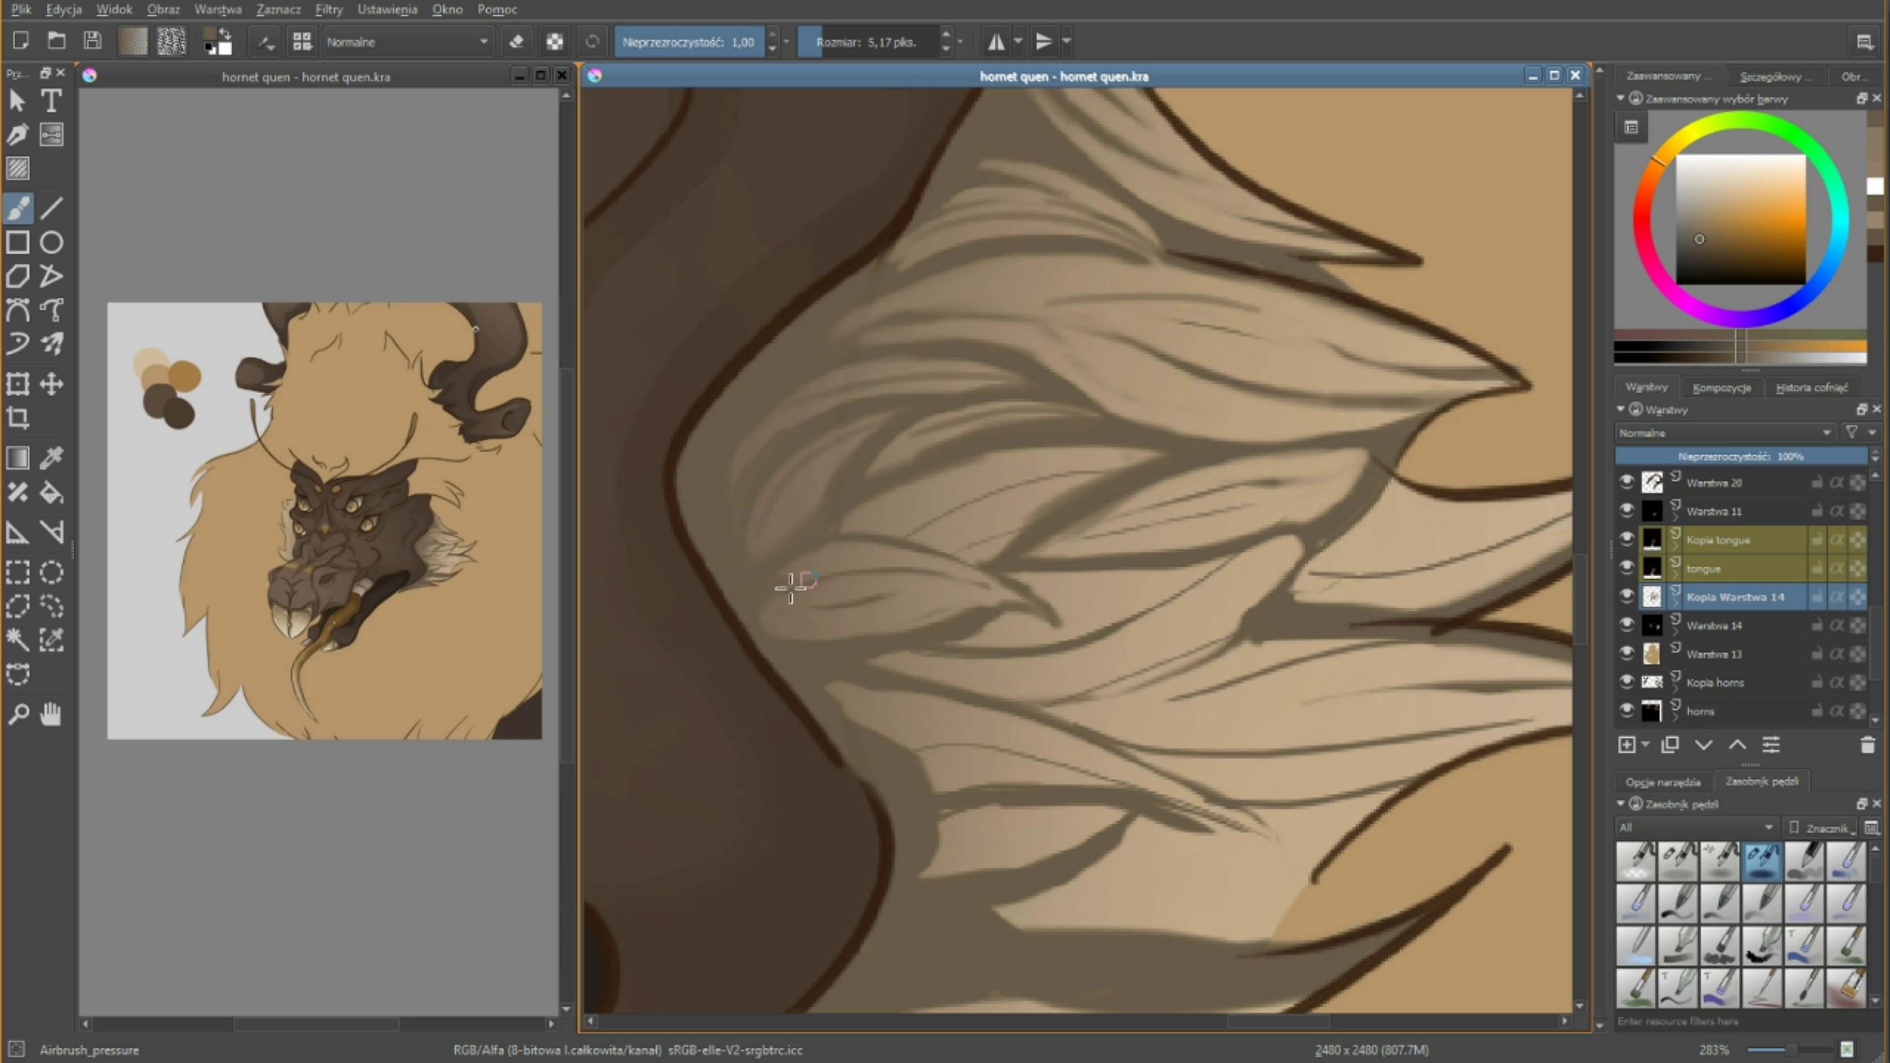
mouse_move(790, 588)
mouse_down()
mouse_move(1131, 616)
mouse_move(1063, 507)
mouse_move(1064, 440)
mouse_move(931, 522)
mouse_up()
key(e)
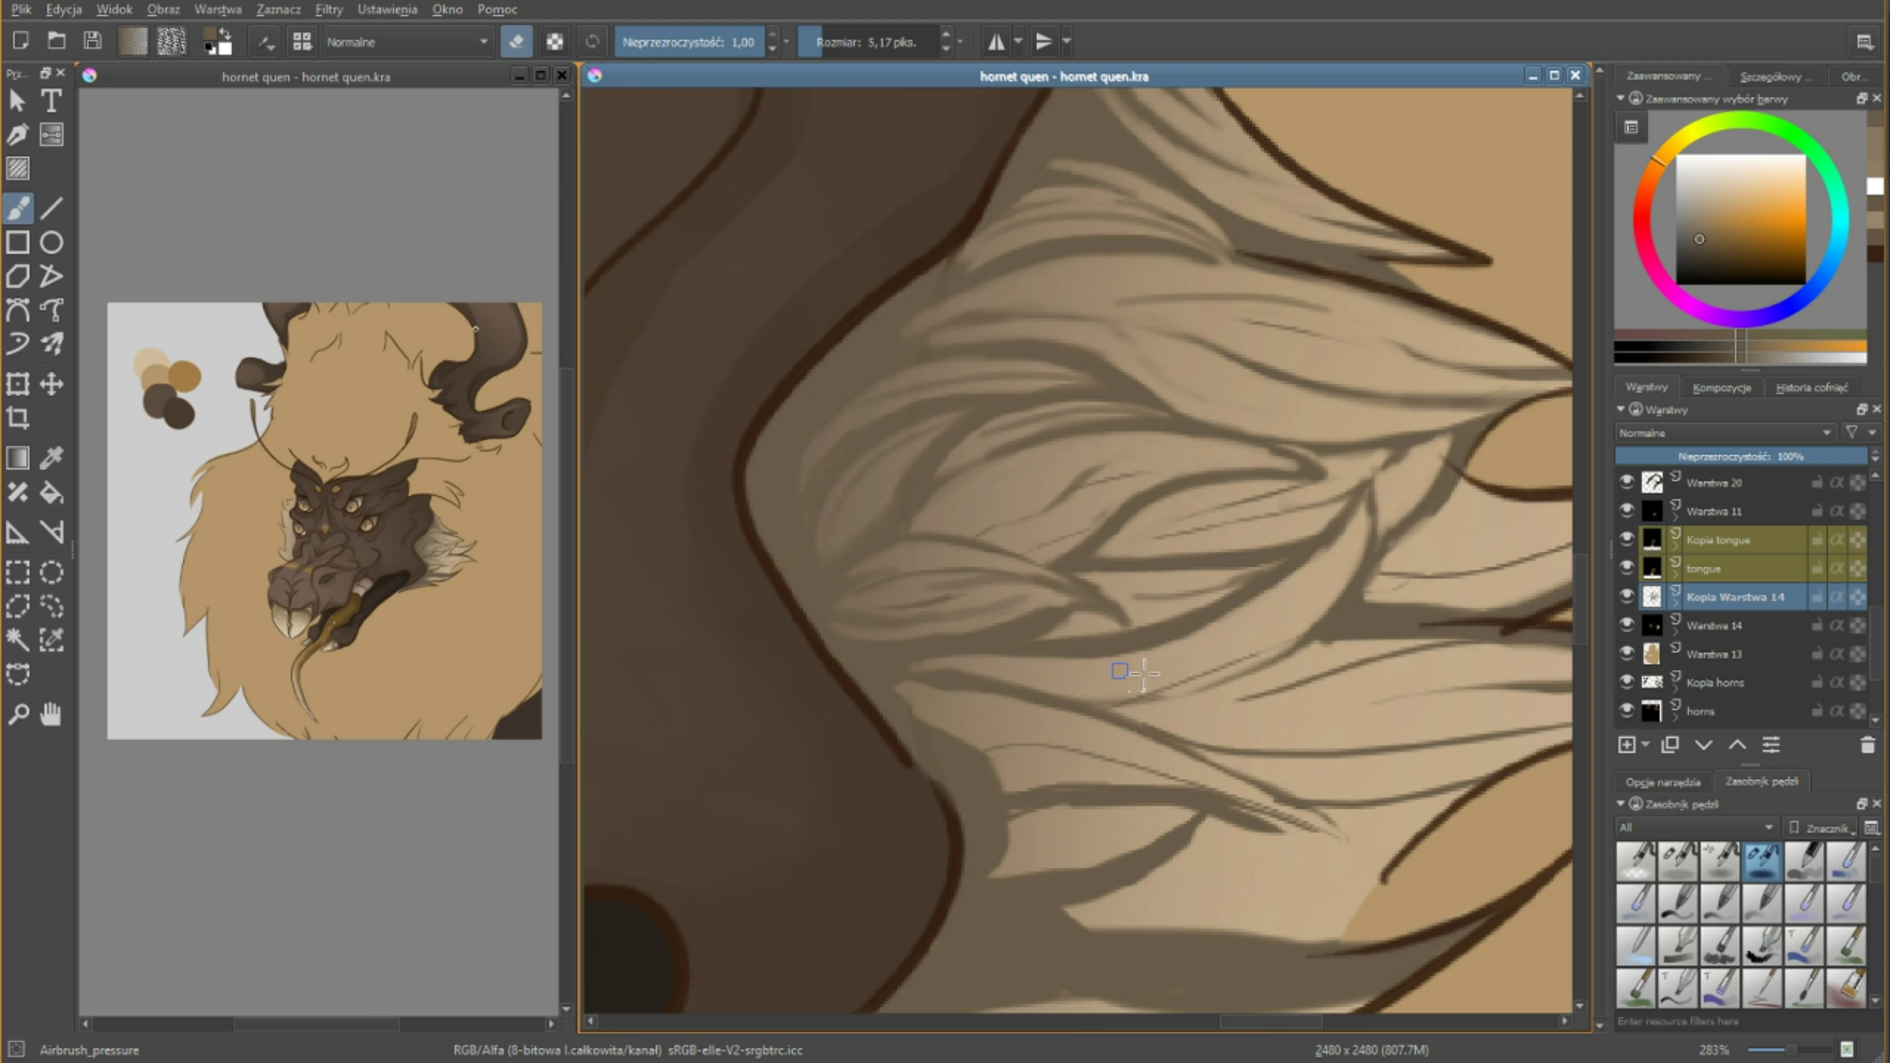
key(e)
mouse_move(1117, 715)
mouse_down()
mouse_move(963, 732)
mouse_move(765, 598)
mouse_up()
Lighten the lower-left fur strokes, then repaint them with a dark strand.
key(e)
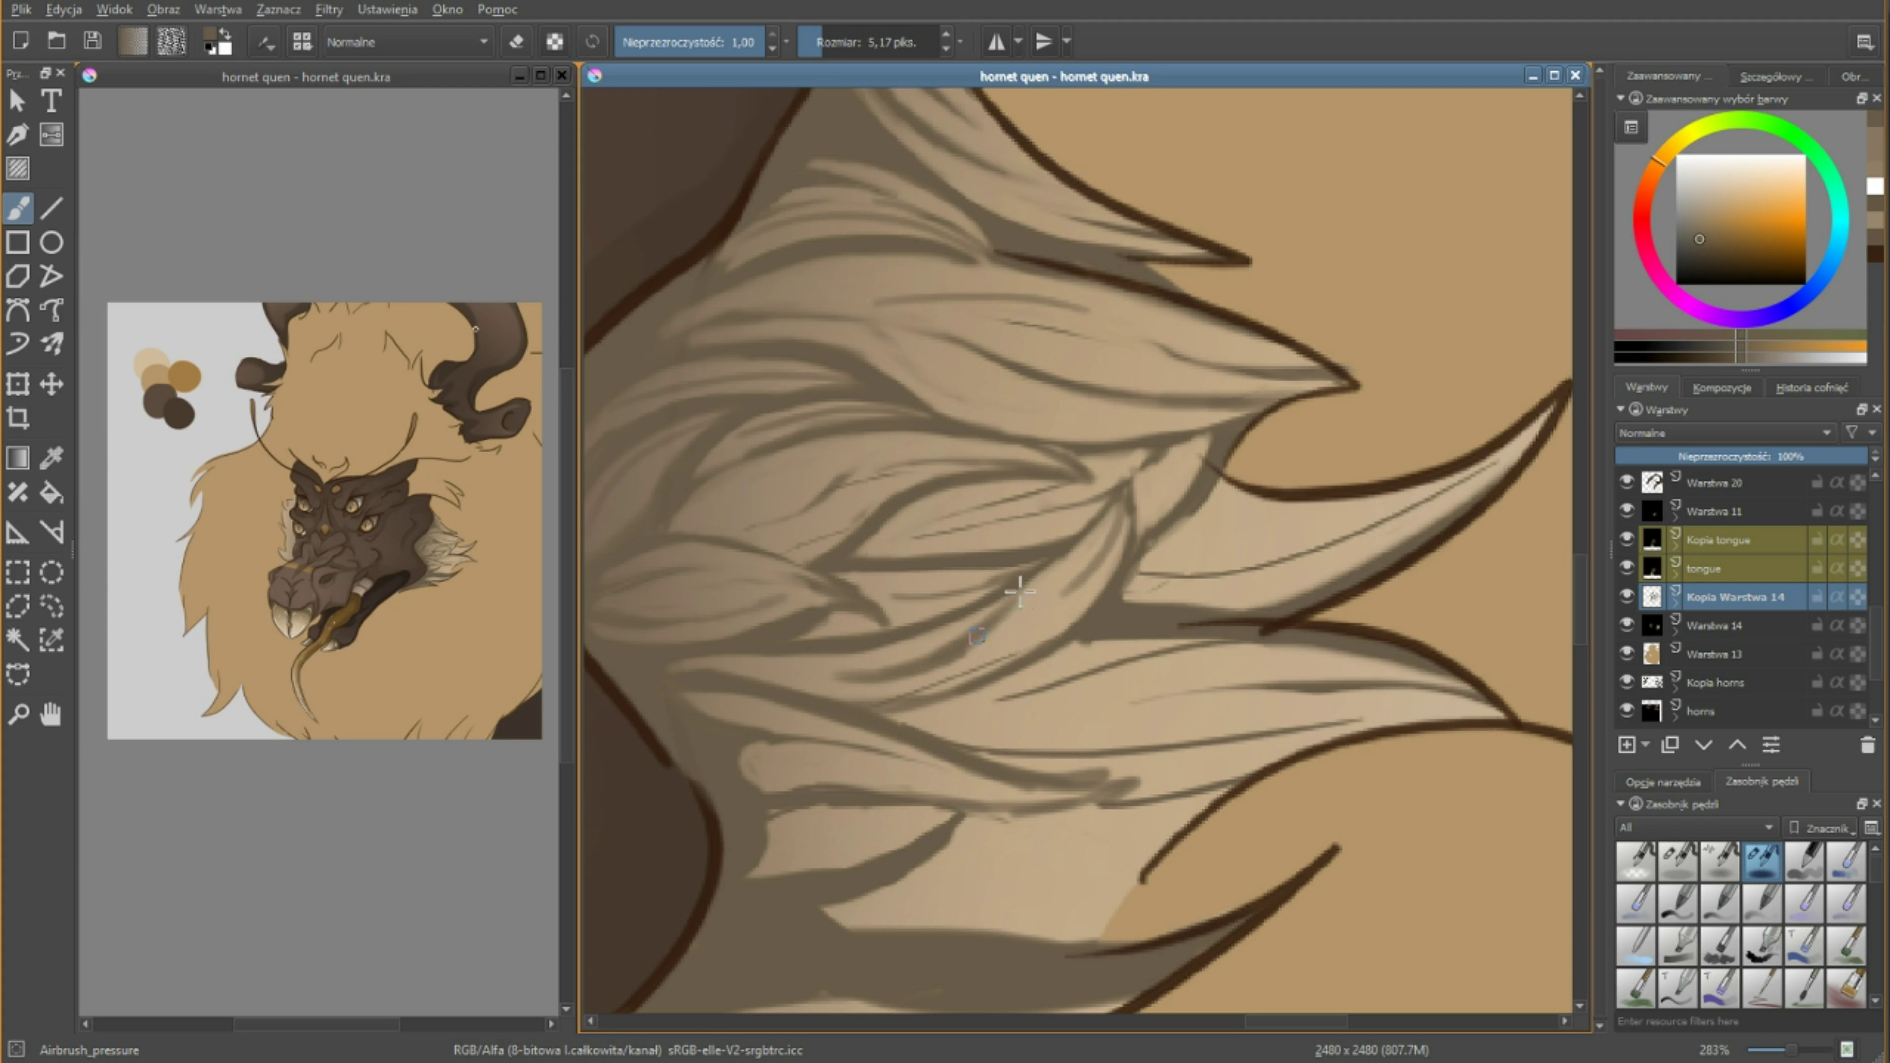
drag(1020, 592, 970, 592)
mouse_move(1087, 693)
mouse_down()
mouse_move(726, 772)
mouse_move(1034, 878)
mouse_up()
mouse_move(748, 842)
mouse_down()
mouse_move(1026, 920)
mouse_move(1012, 879)
mouse_up()
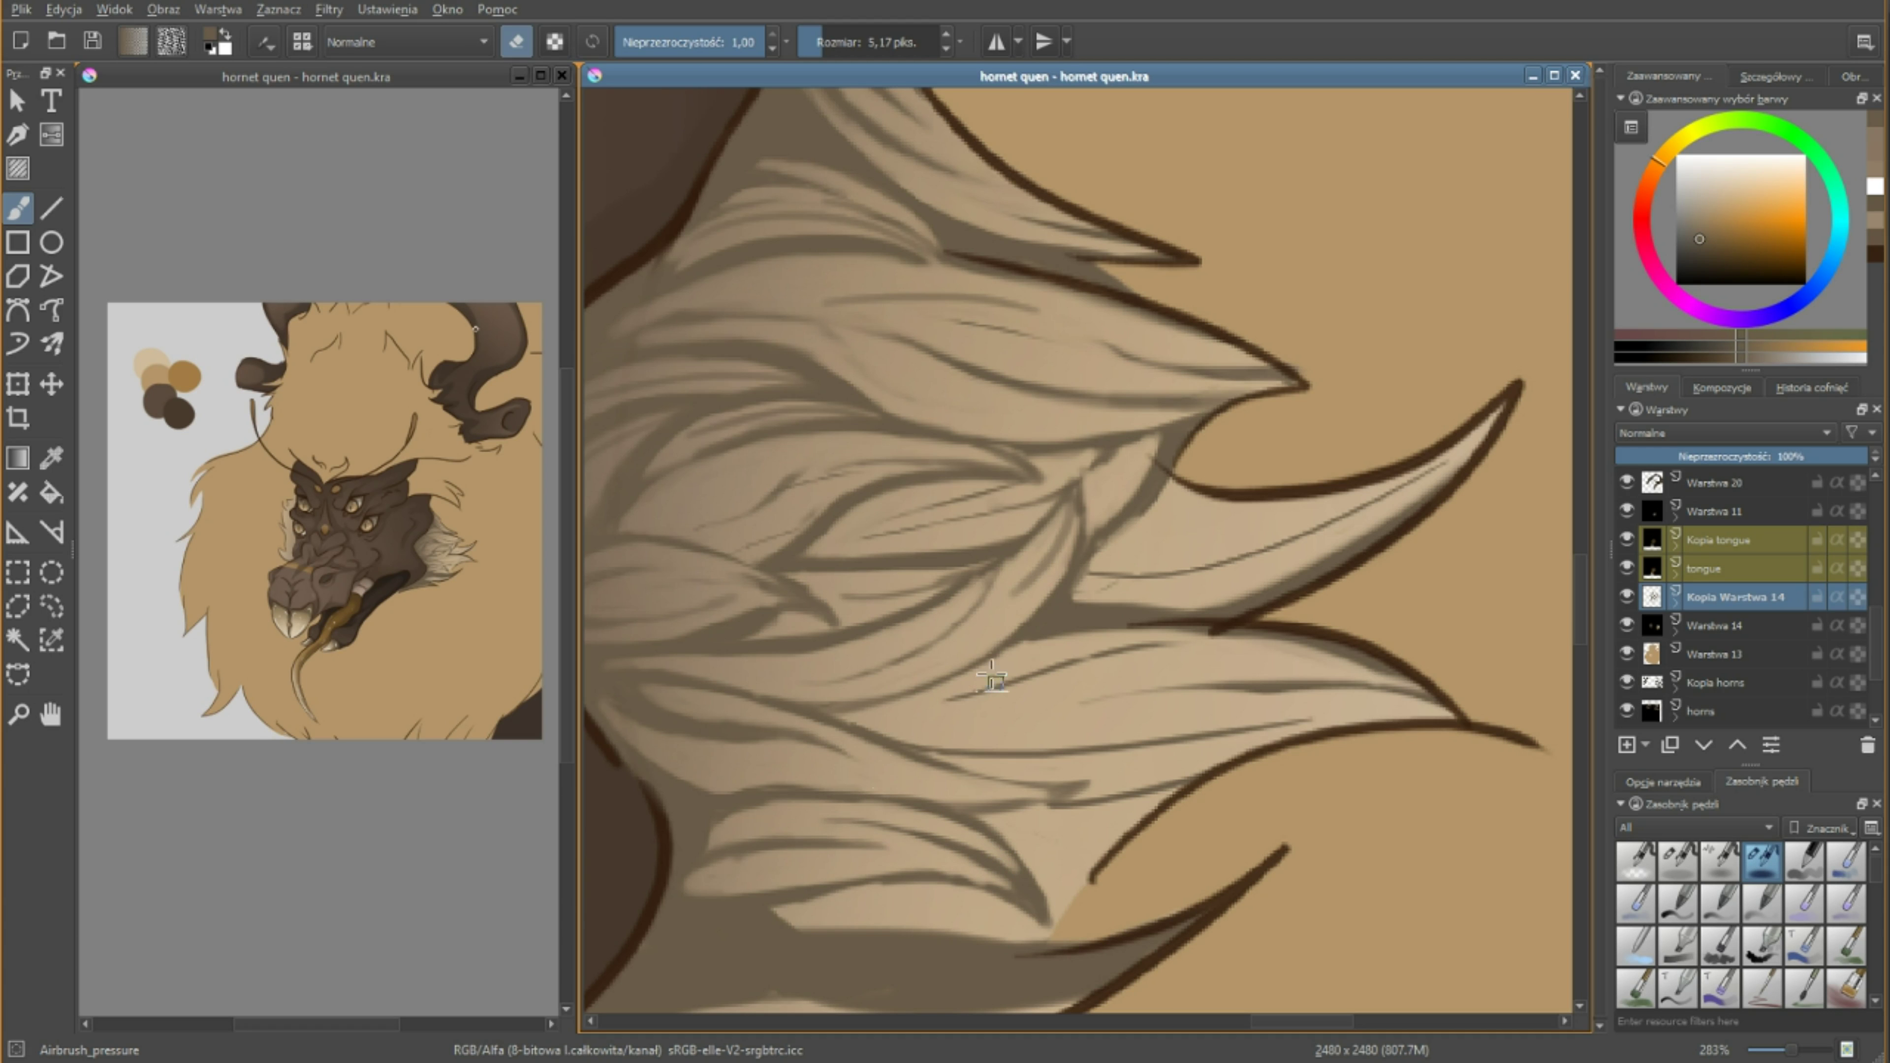
key(e)
drag(718, 600, 1175, 441)
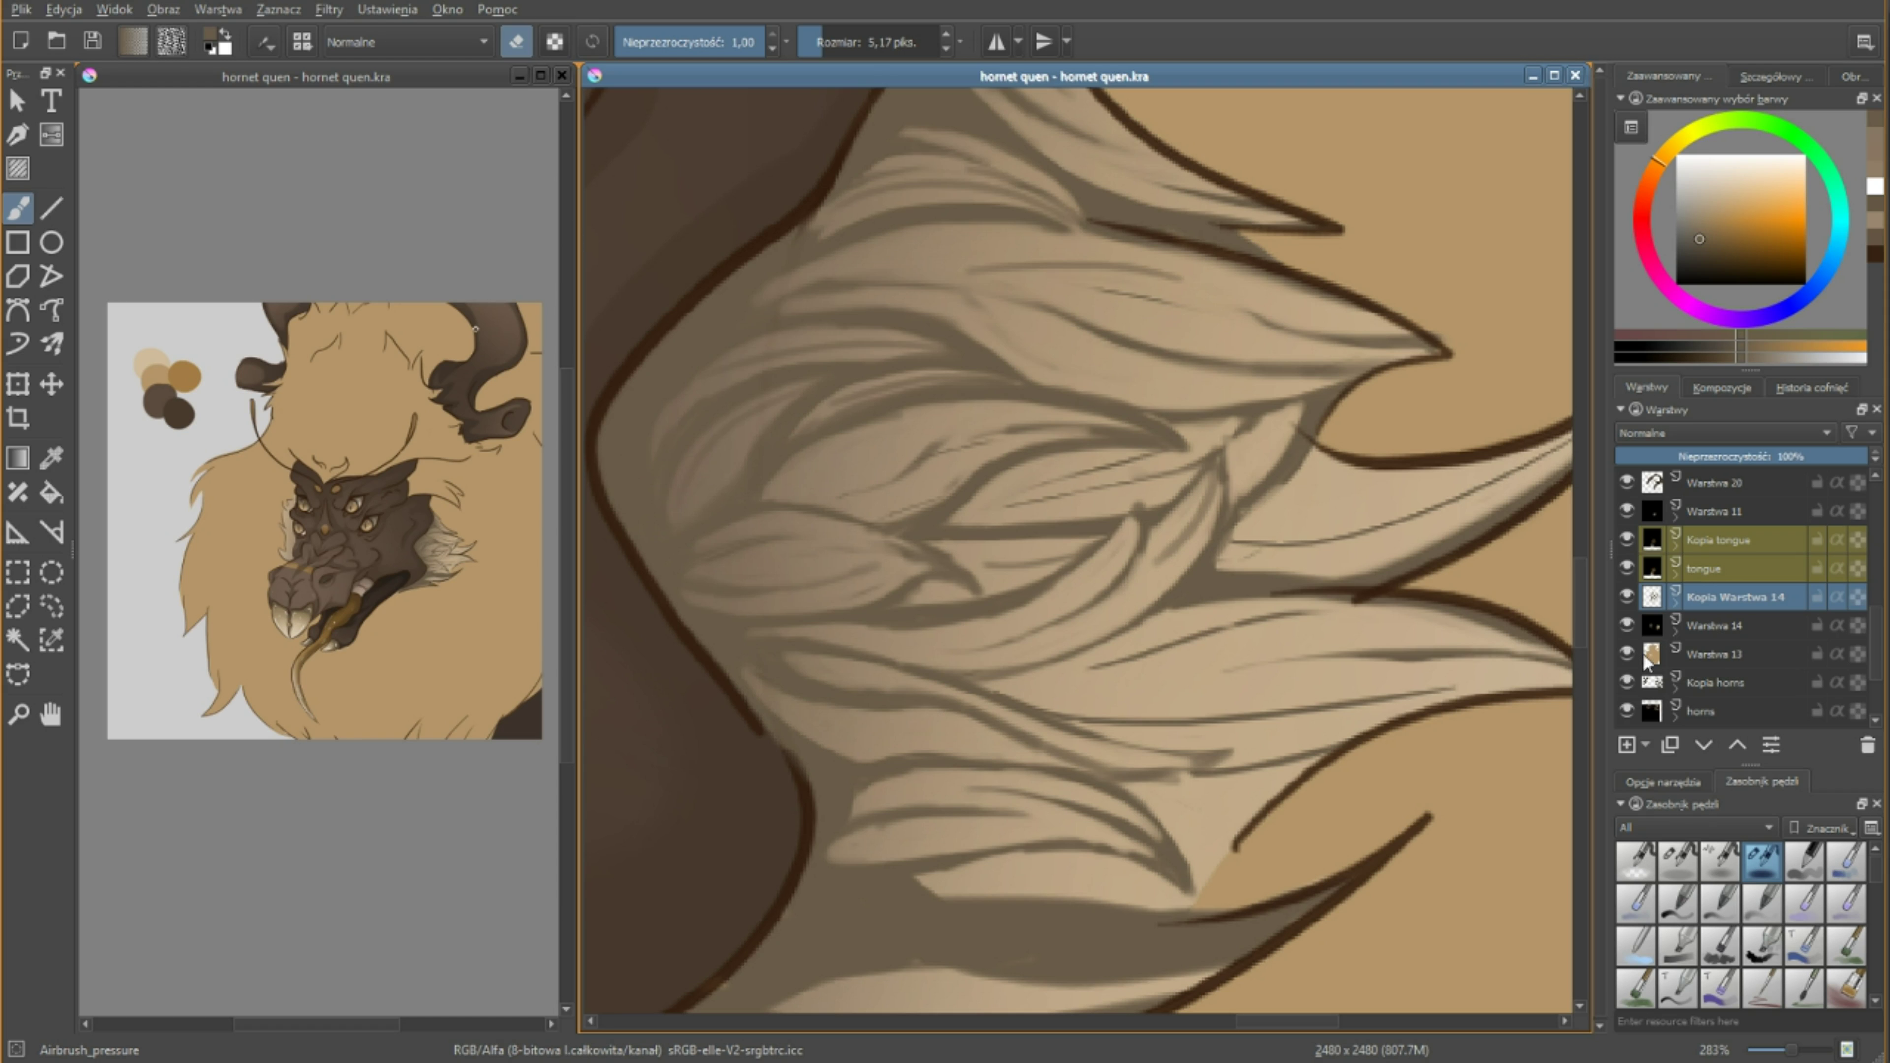
Paint and soften fur strokes near the pointed right tuft.
scroll(1231, 527, right, 5)
drag(1414, 371, 1013, 506)
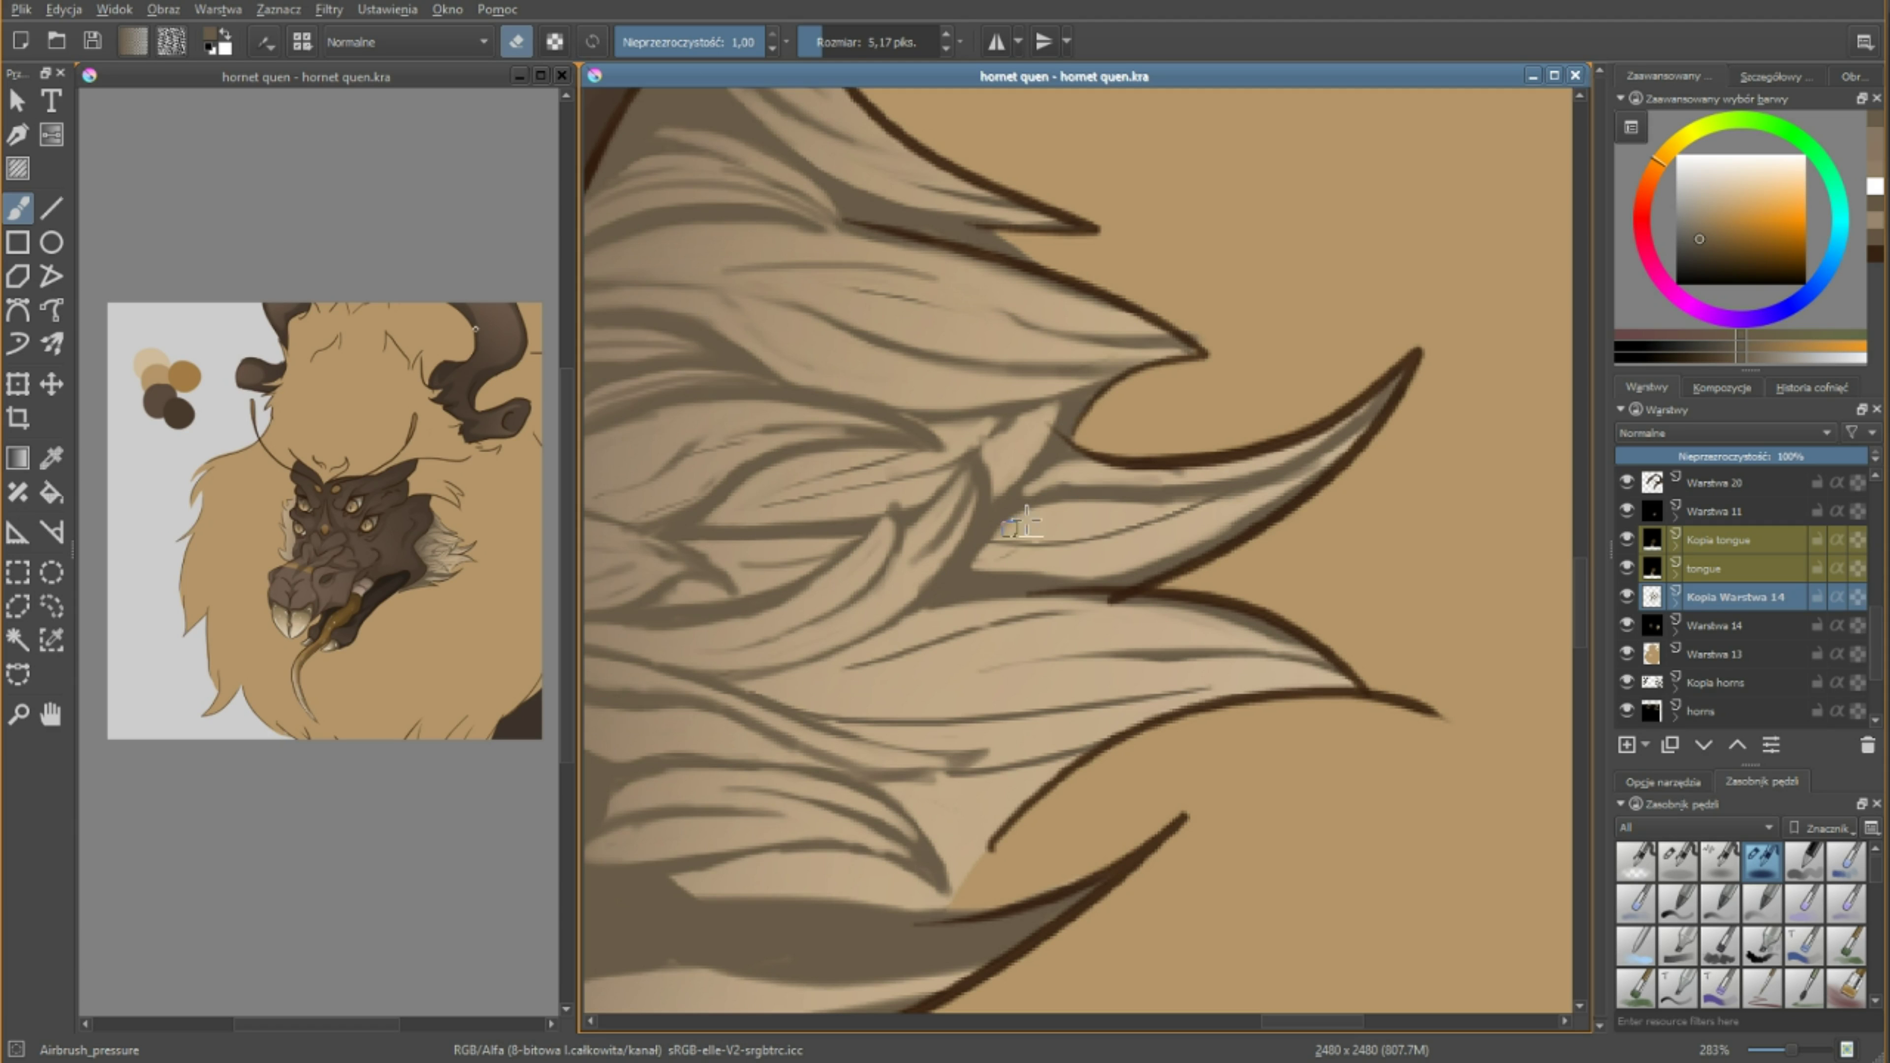
mouse_move(1148, 616)
mouse_down()
mouse_move(1253, 447)
mouse_move(1110, 540)
mouse_up()
key(e)
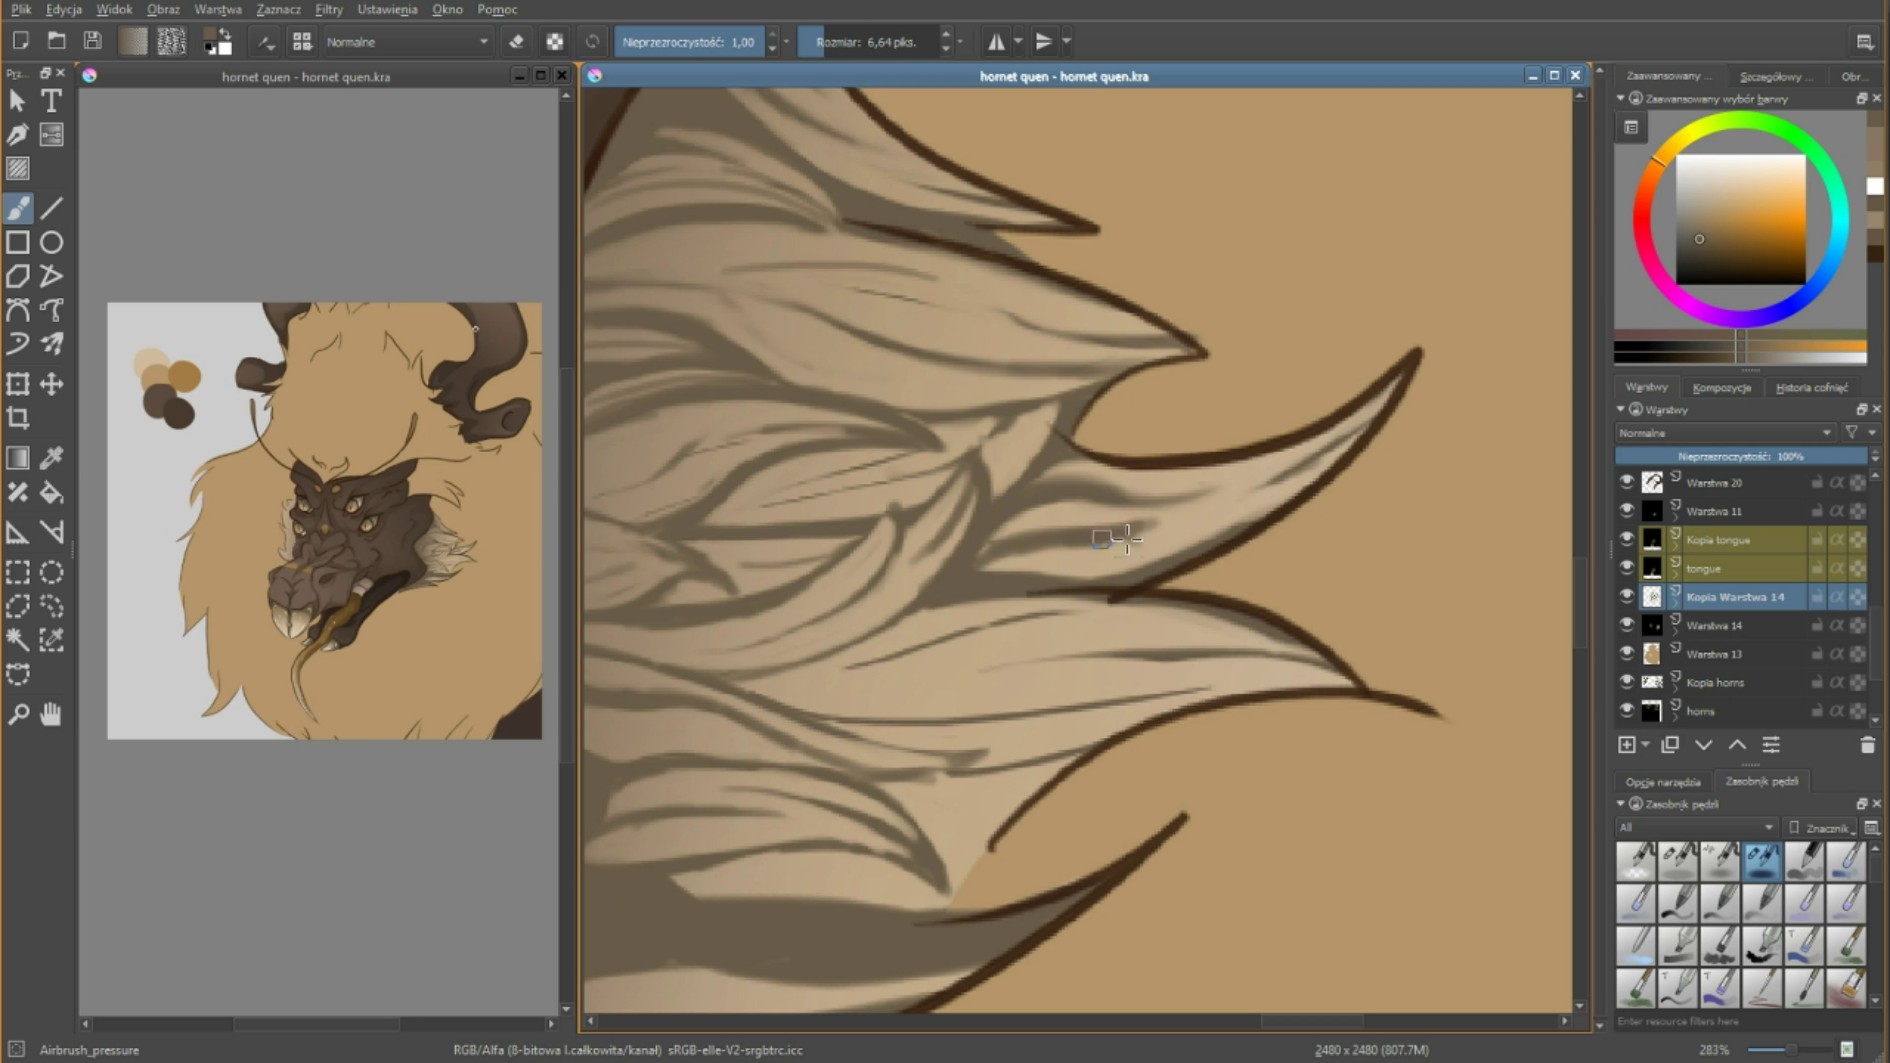
Pick a darker shading colour and shade the lower fur edge with a larger brush.
ctrl+click(902, 369)
scroll(1199, 553, left, 7)
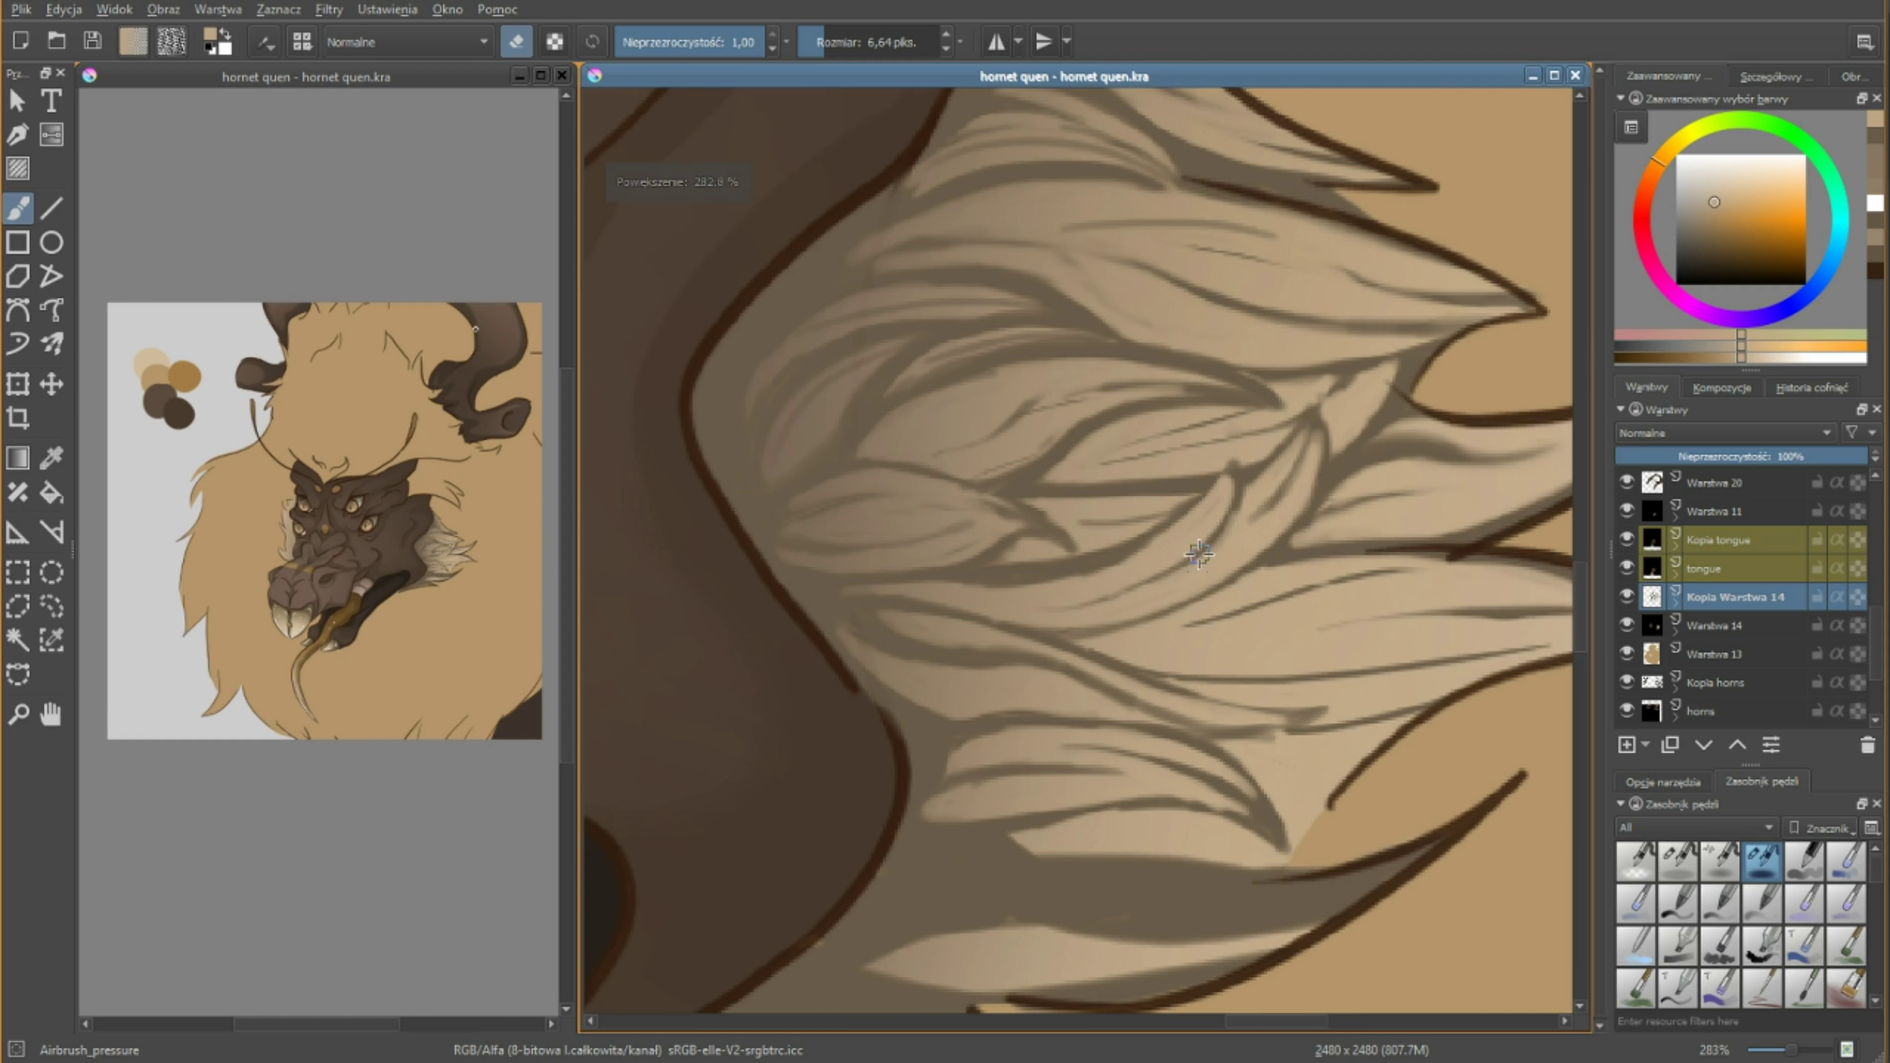
ctrl+click(750, 339)
key(e)
key(minus)
drag(1049, 465, 1118, 528)
key(bracketright)
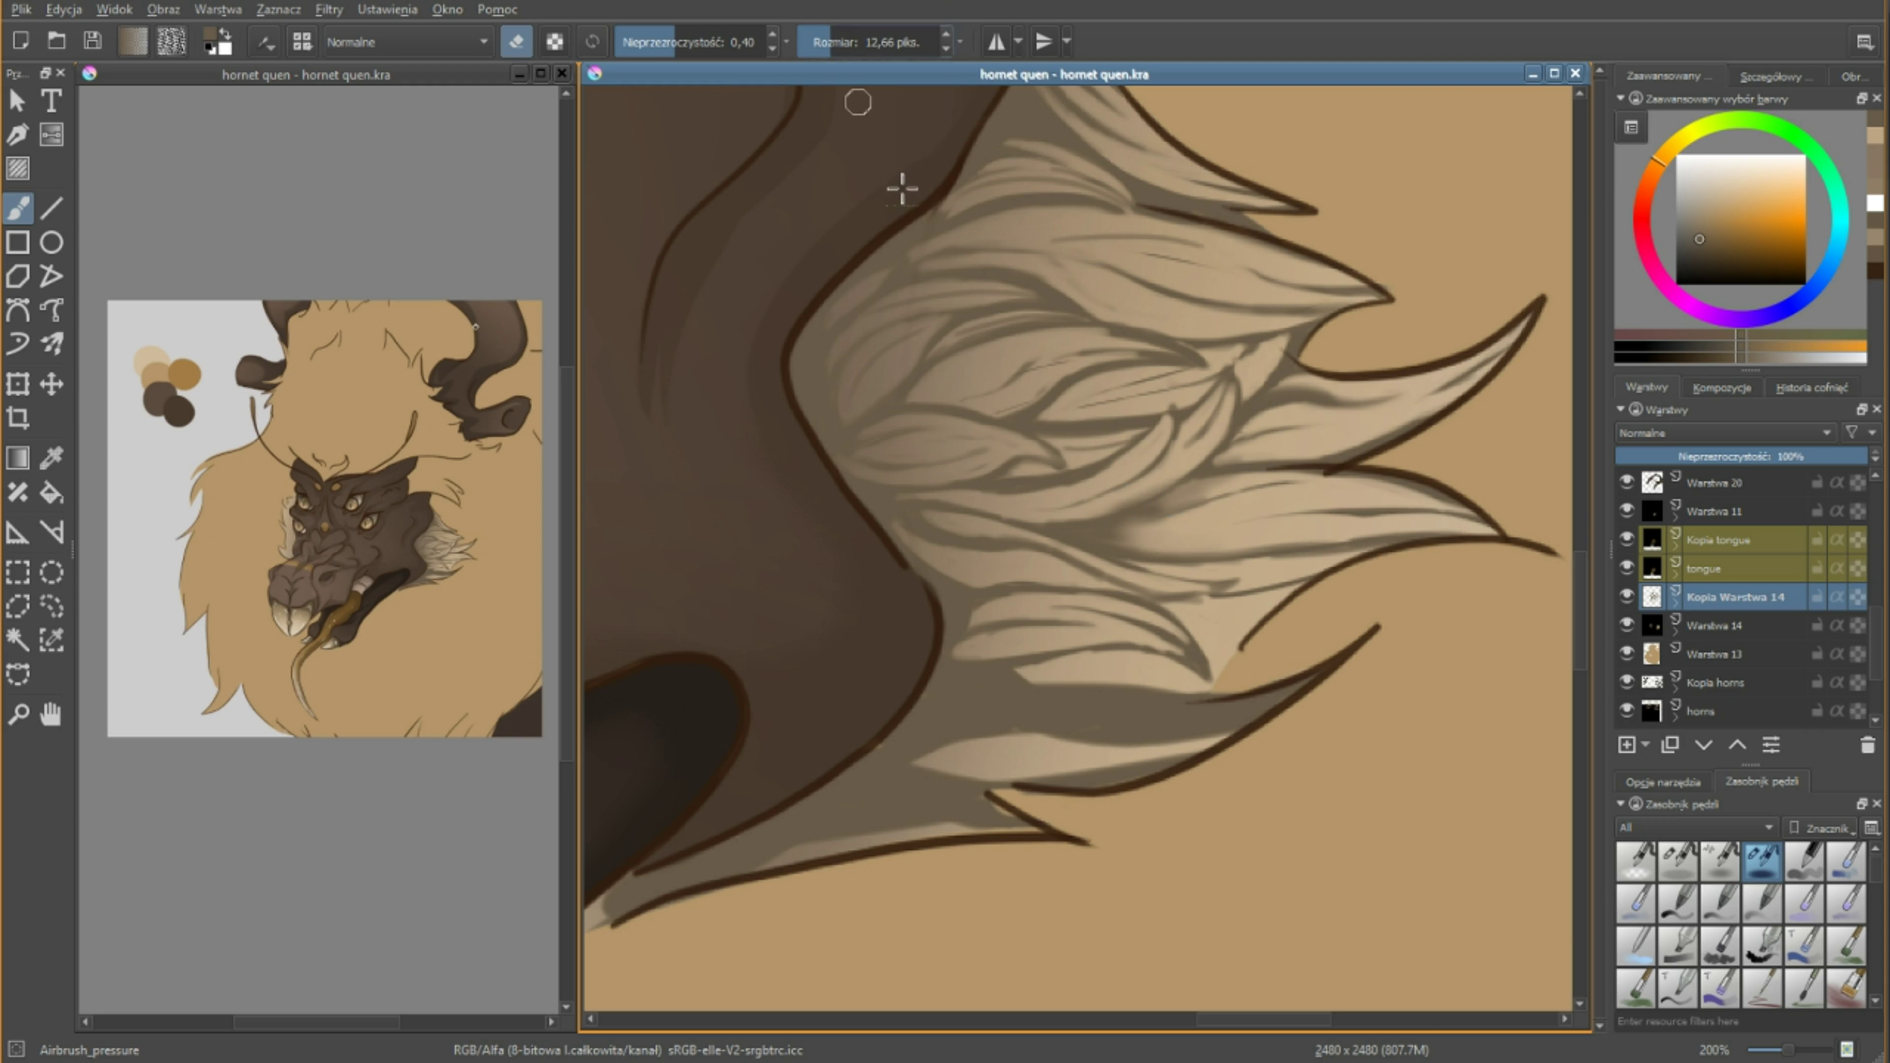
mouse_move(1118, 633)
mouse_down()
mouse_move(1084, 703)
mouse_move(1191, 670)
mouse_up()
Erase back part of the lower-edge shading to blend it softer.
key(e)
key(bracketleft)
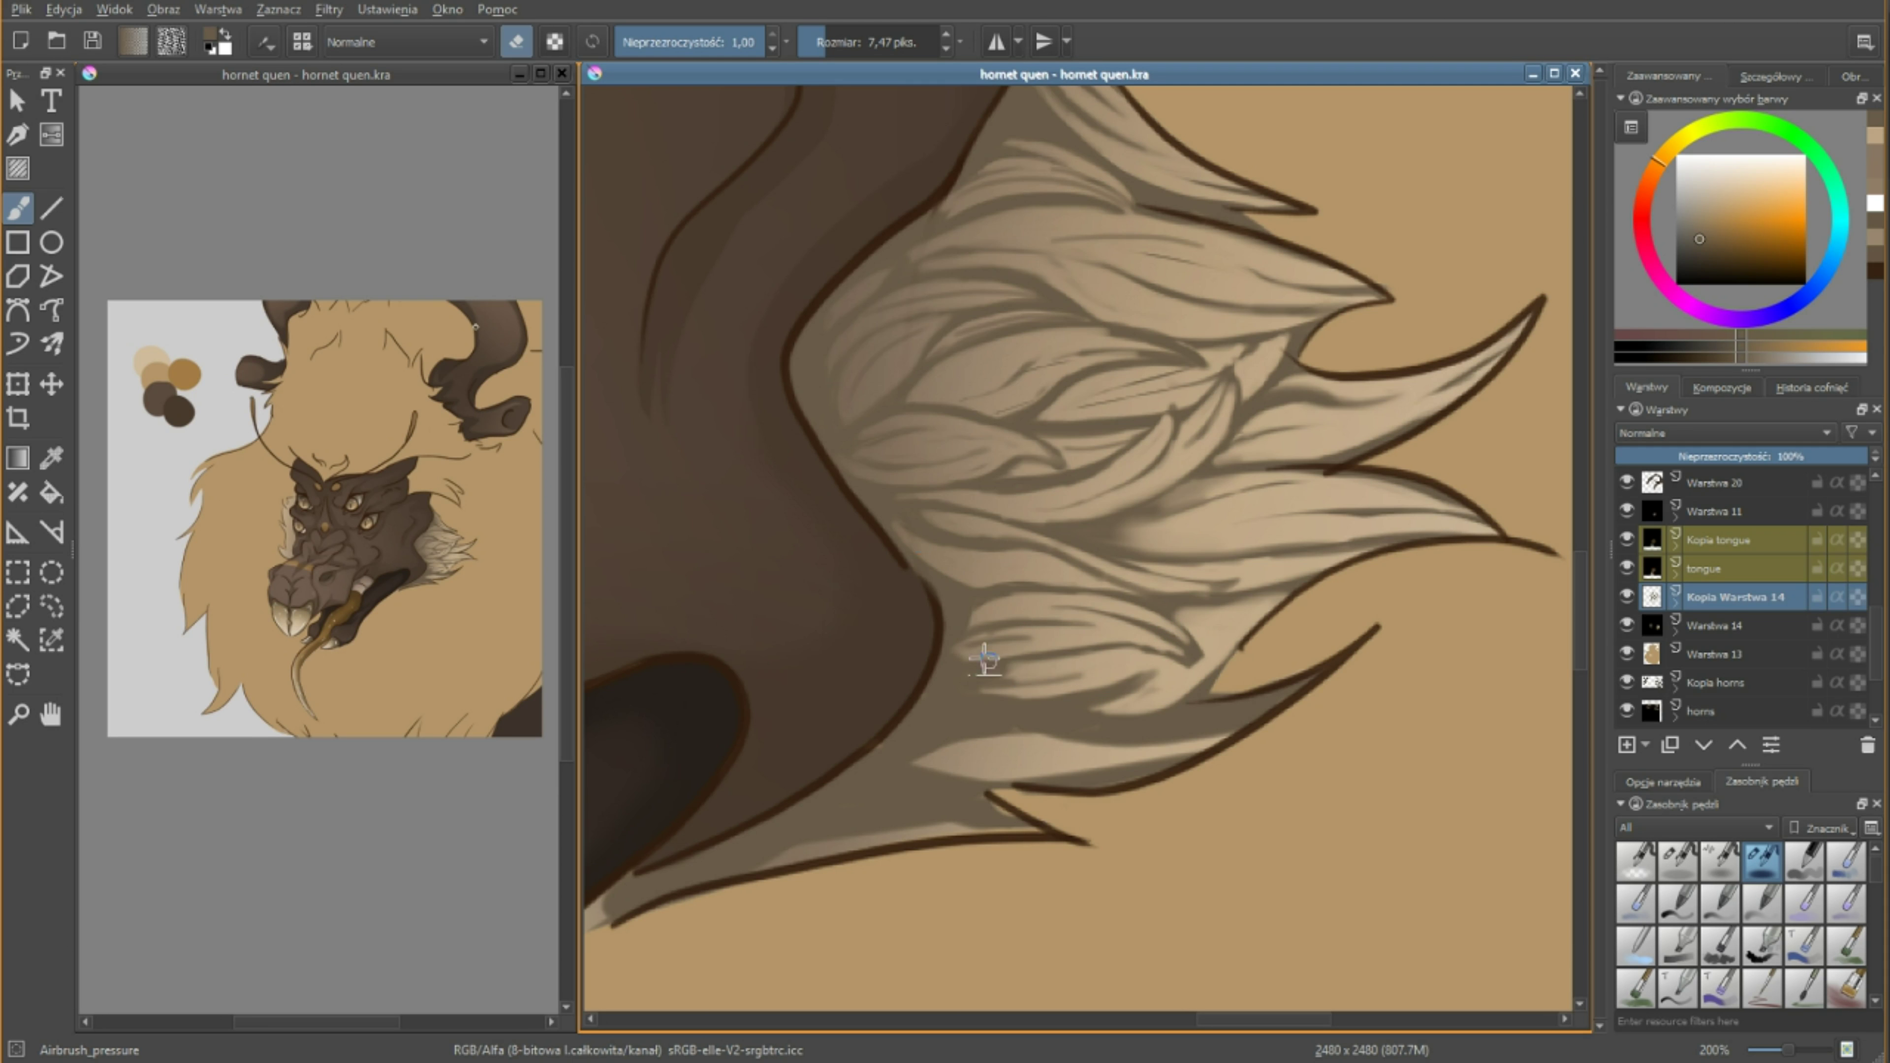
key(bracketright)
drag(1289, 600, 990, 782)
drag(1310, 674, 953, 752)
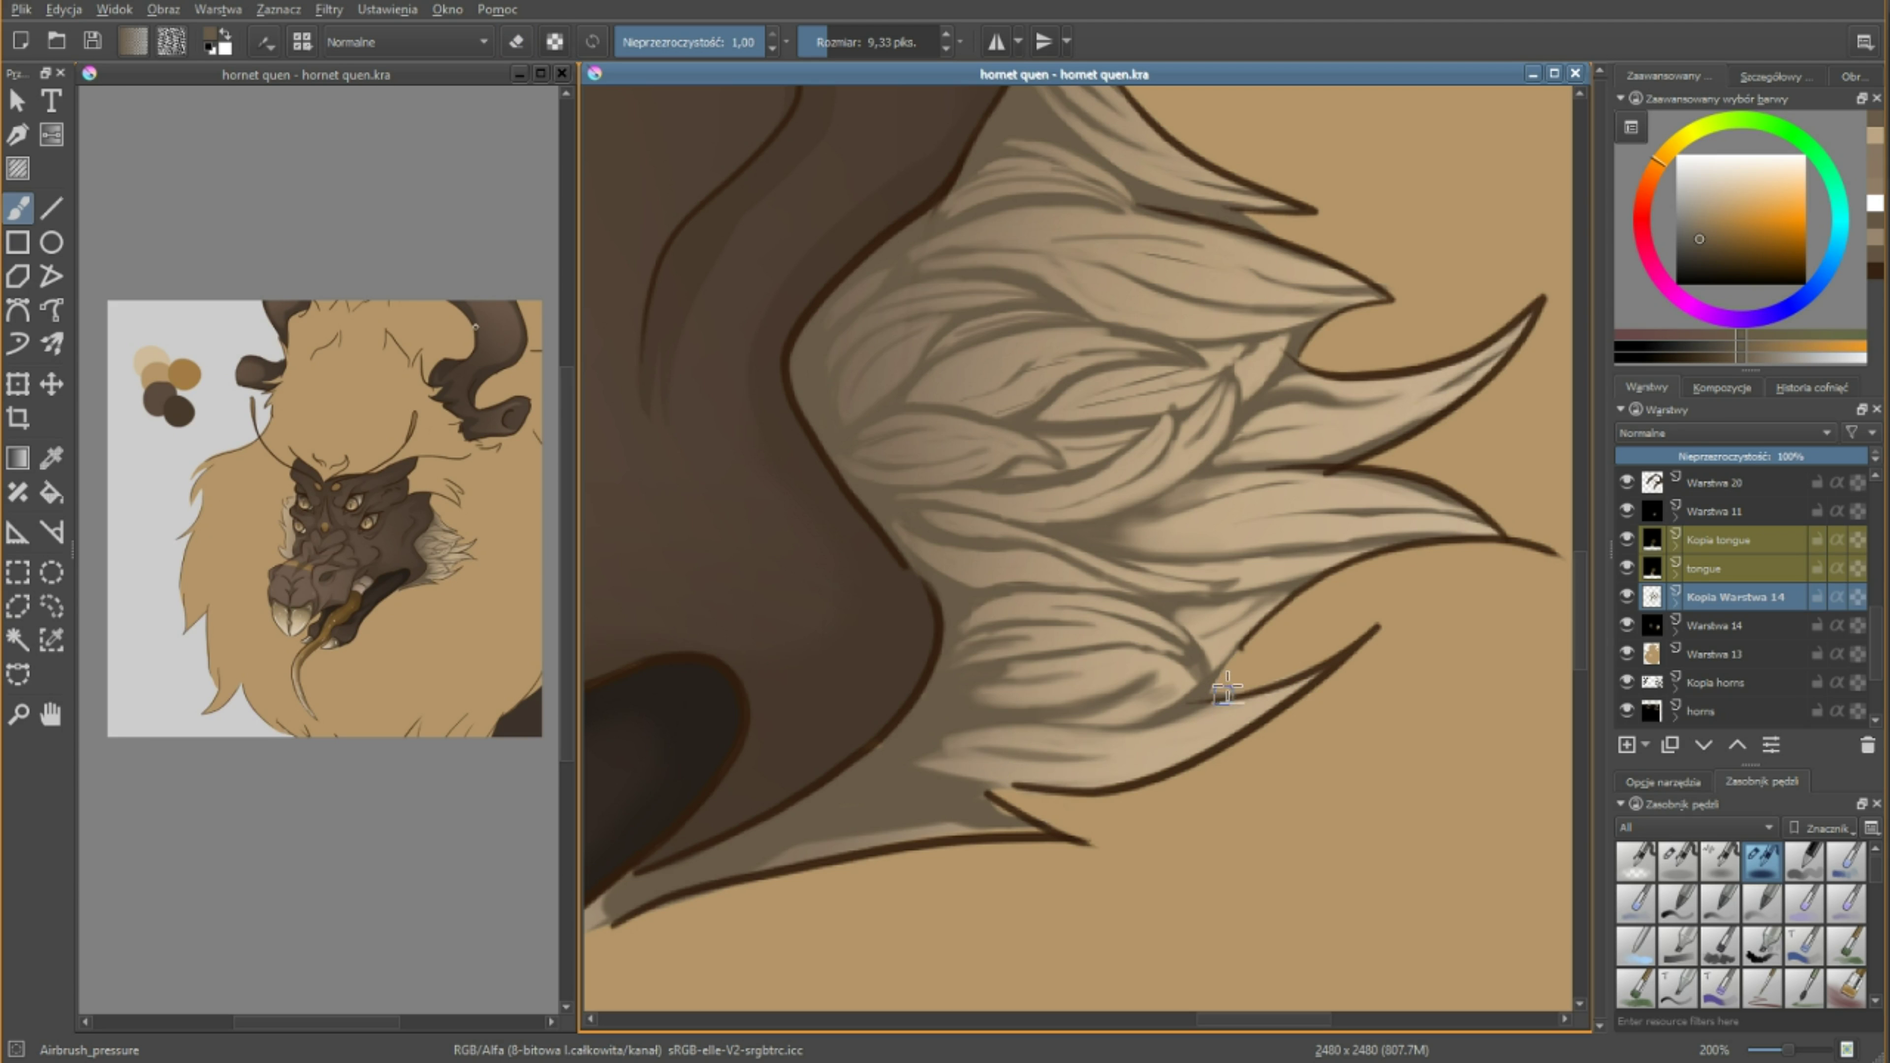
scroll(1079, 548, down, 2)
scroll(1079, 548, down, 3)
Draw fine dark strand lines across the mane's fur tips with the Ink_gpen_25 pen.
scroll(1255, 294, up, 4)
key(slash)
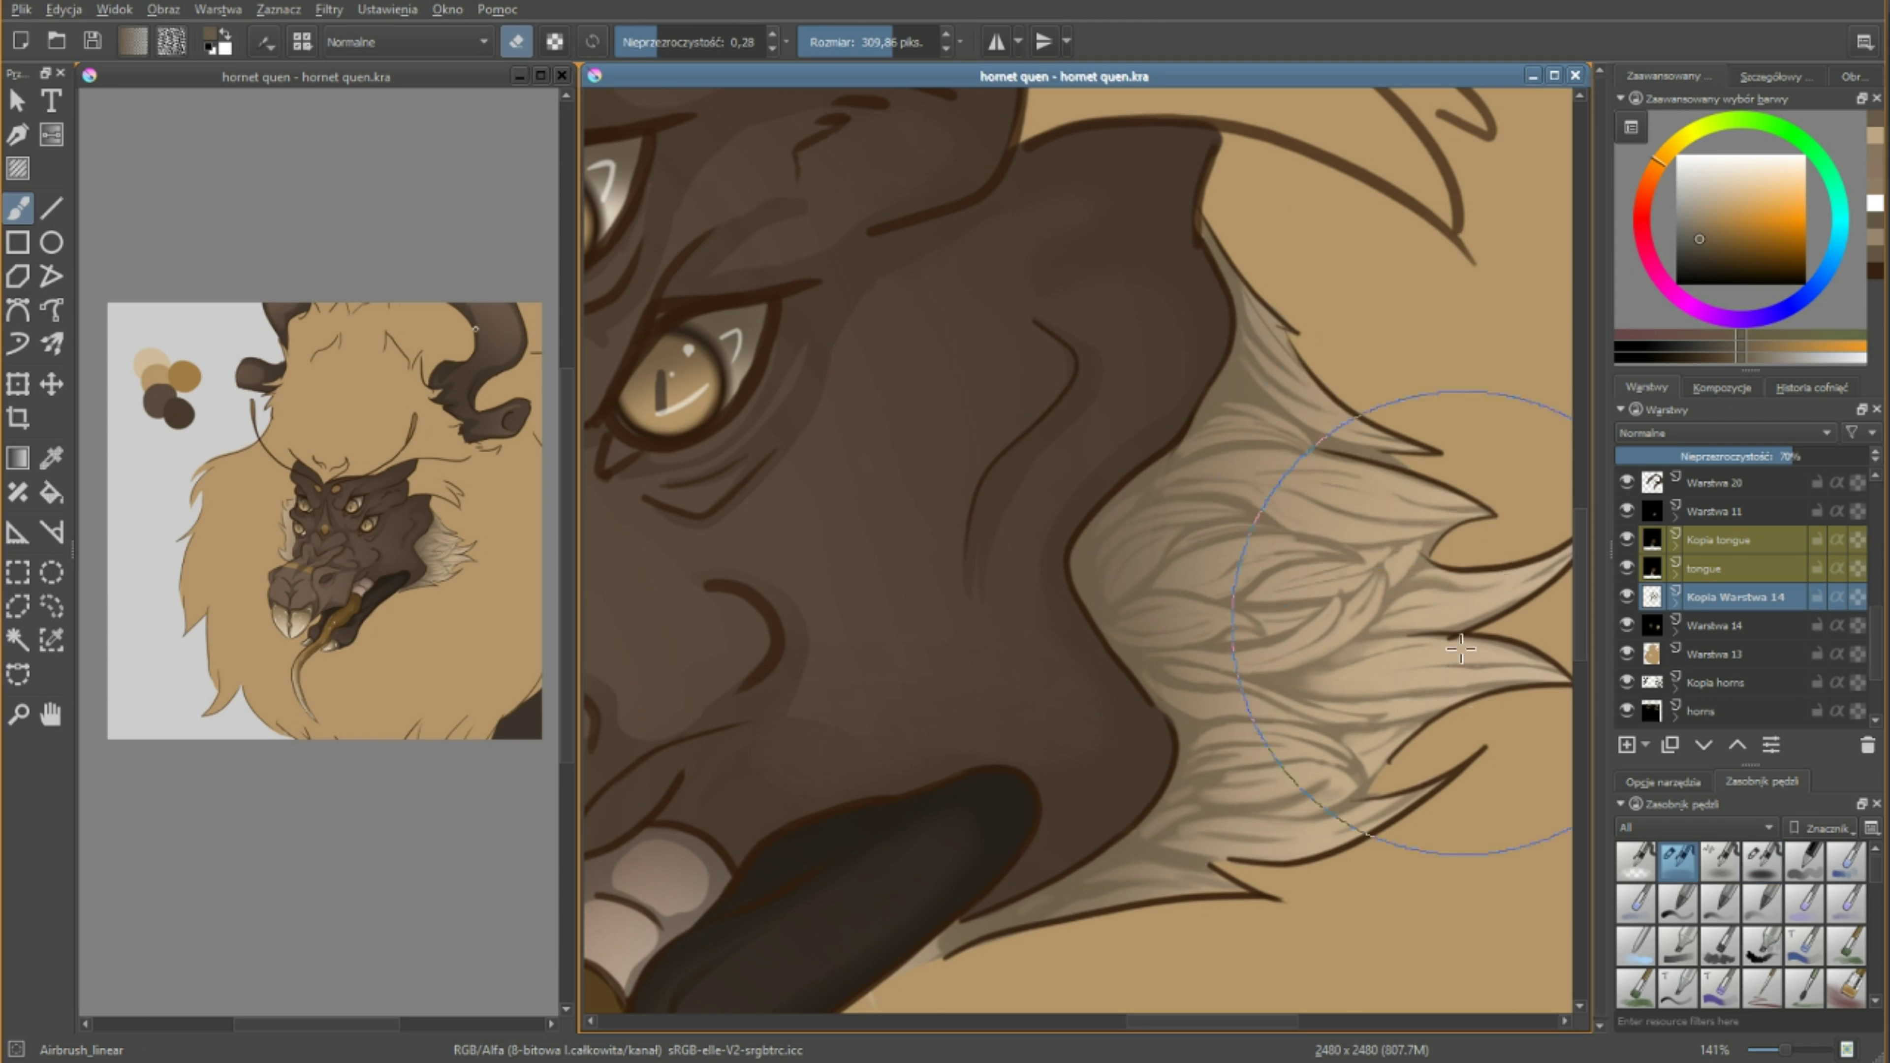
scroll(1255, 293, up, 2)
key(slash)
mouse_move(1429, 469)
mouse_down()
mouse_move(1184, 692)
mouse_move(1020, 458)
mouse_up()
drag(1191, 387, 990, 417)
drag(1251, 372, 1065, 443)
drag(1005, 149, 722, 283)
drag(1325, 324, 893, 405)
drag(1362, 712, 893, 808)
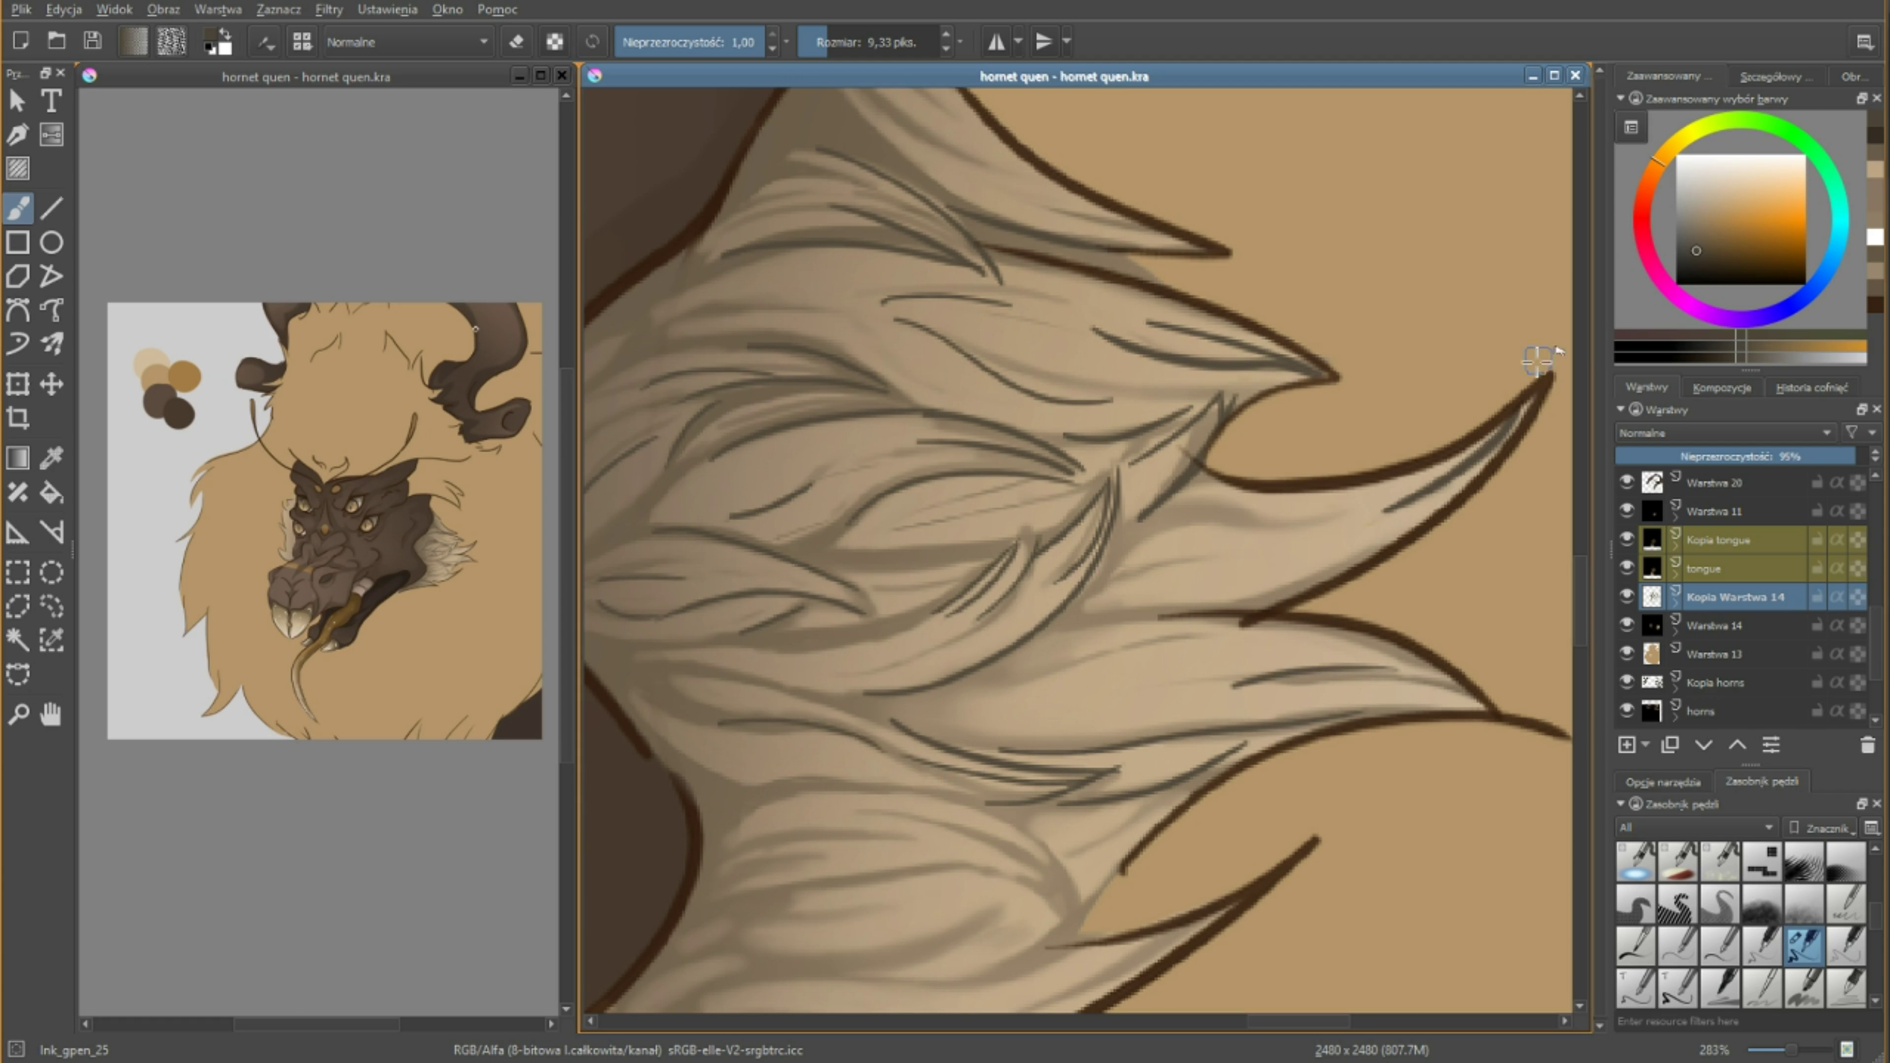
mouse_move(1347, 521)
mouse_down()
mouse_move(1110, 562)
mouse_move(759, 737)
mouse_up()
drag(1205, 708, 1034, 781)
Paint light fur beside the left of the face with Airbrush_pressure.
scroll(968, 521, down, 4)
scroll(984, 447, up, 2)
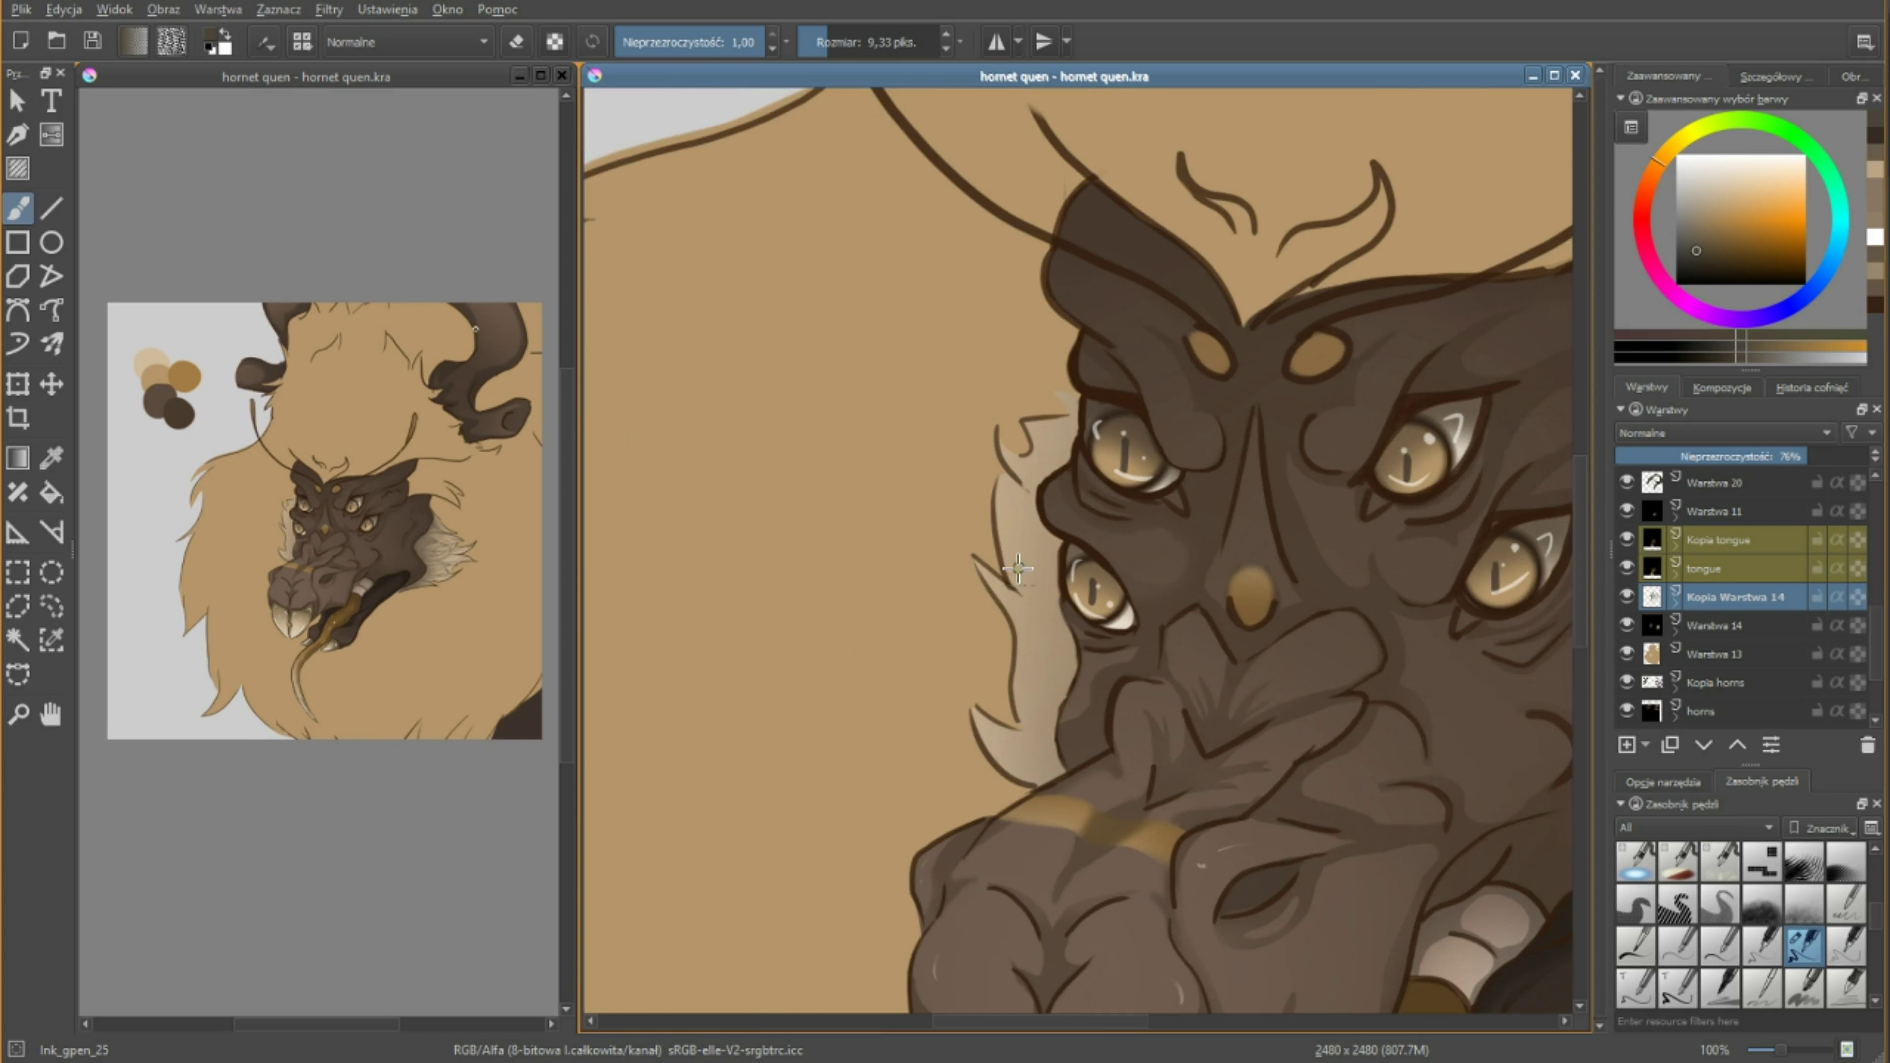
key(slash)
drag(984, 447, 960, 745)
right_click(1034, 603)
click(881, 634)
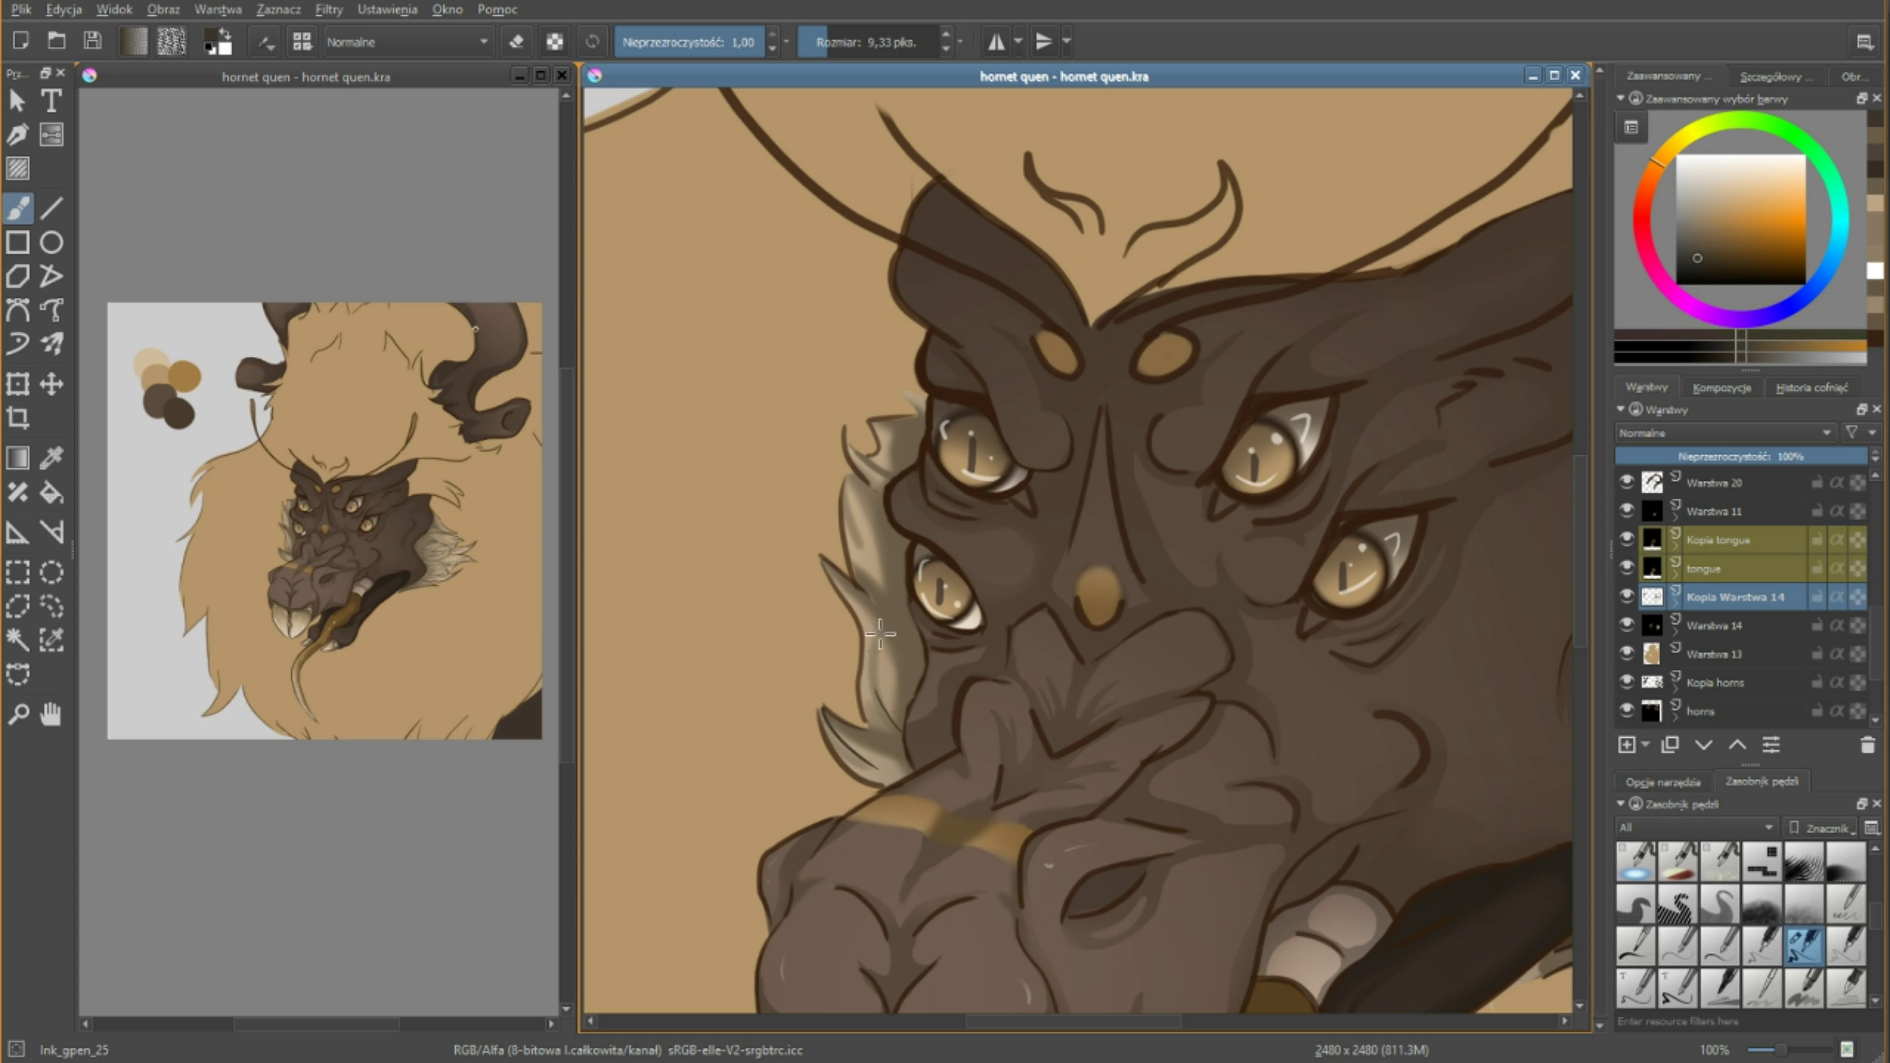
key(slash)
scroll(930, 626, down, 3)
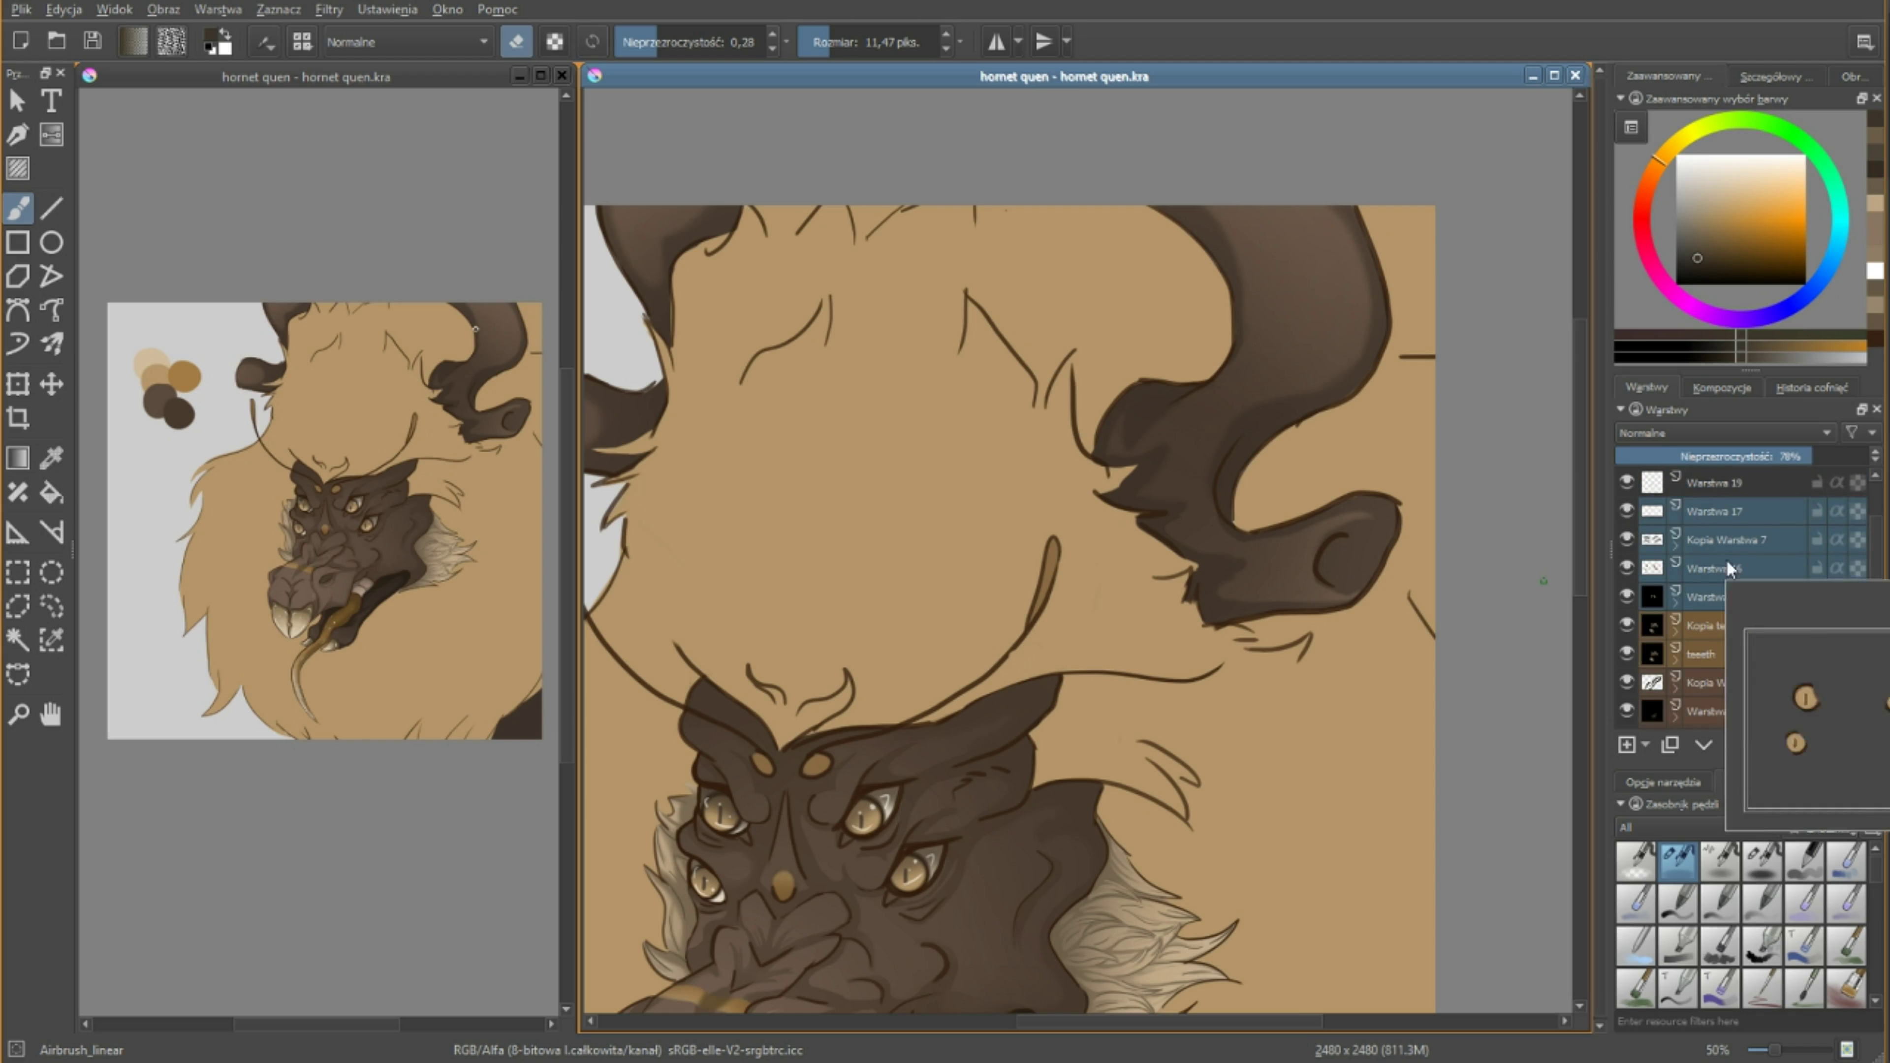
Paint pale tan highlight bands on both horns with the pressure airbrush.
scroll(1726, 560, up, 3)
click(1627, 539)
scroll(1628, 548, down, 3)
right_click(1118, 603)
click(1245, 509)
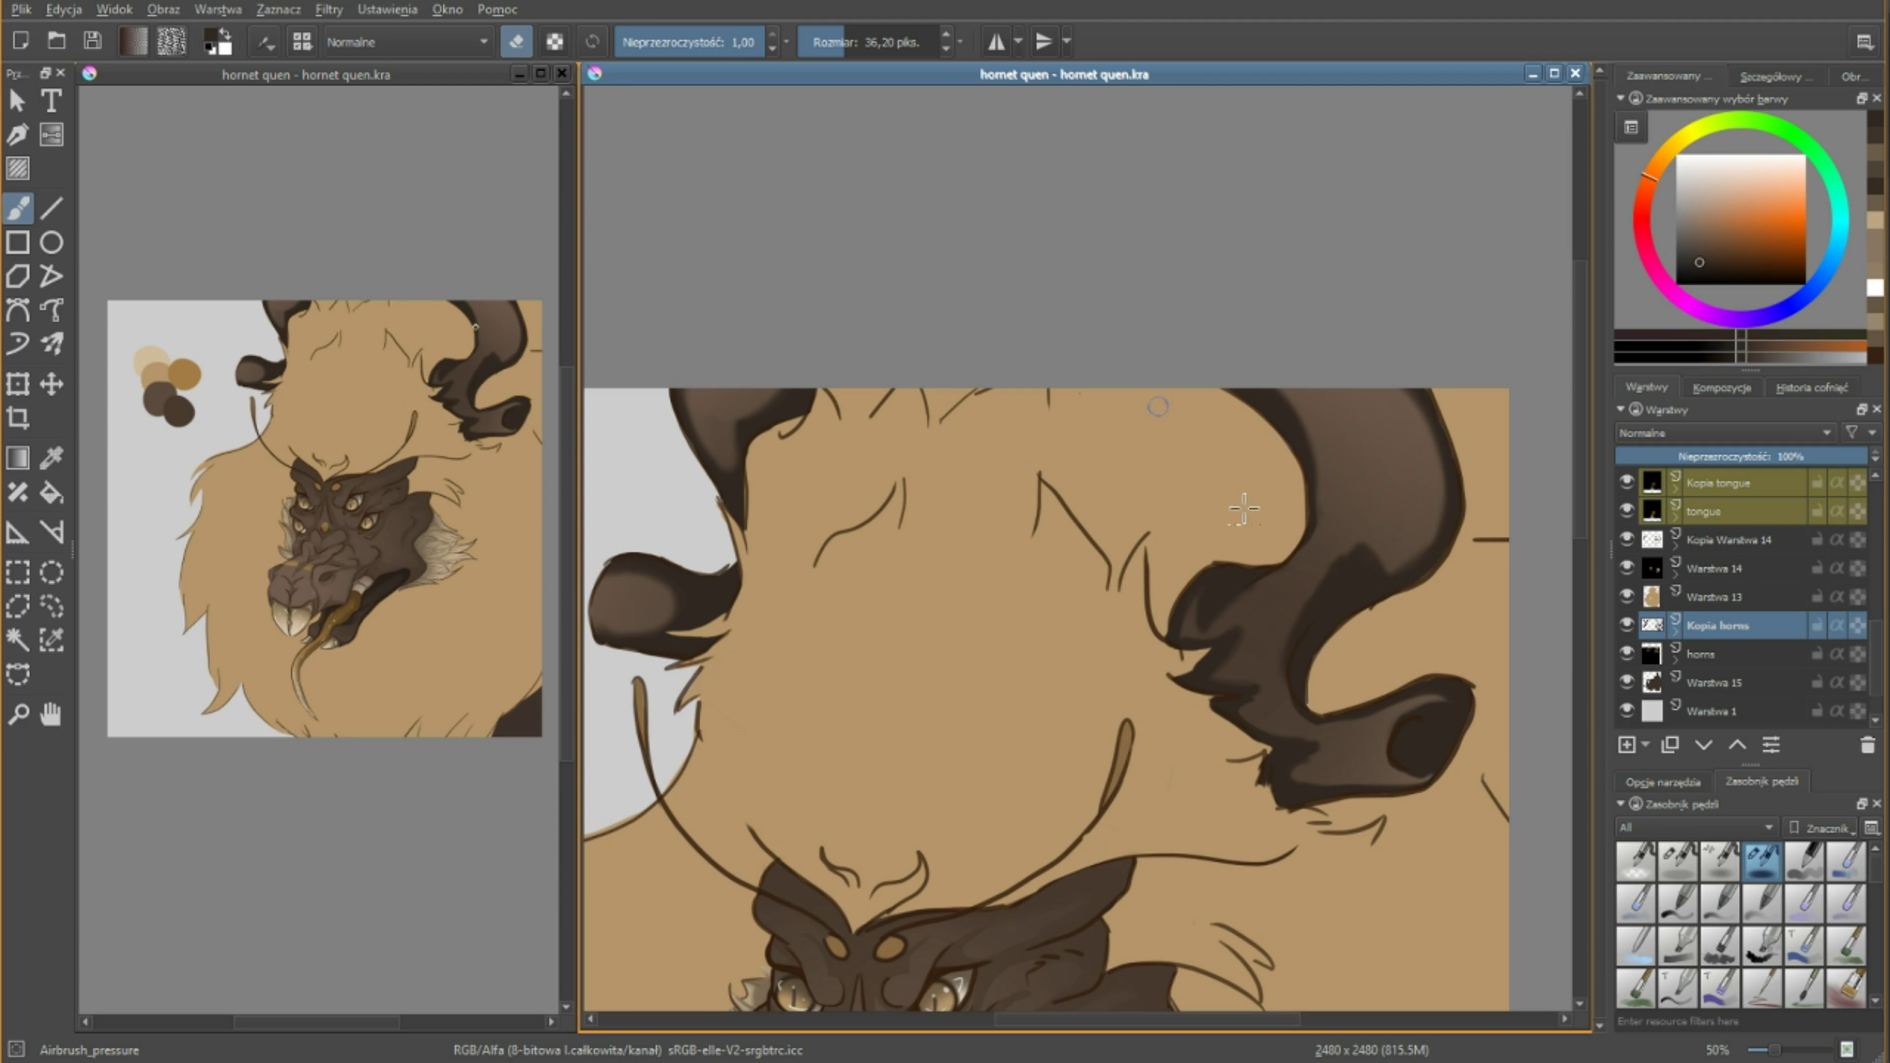
key(e)
scroll(1726, 596, up, 2)
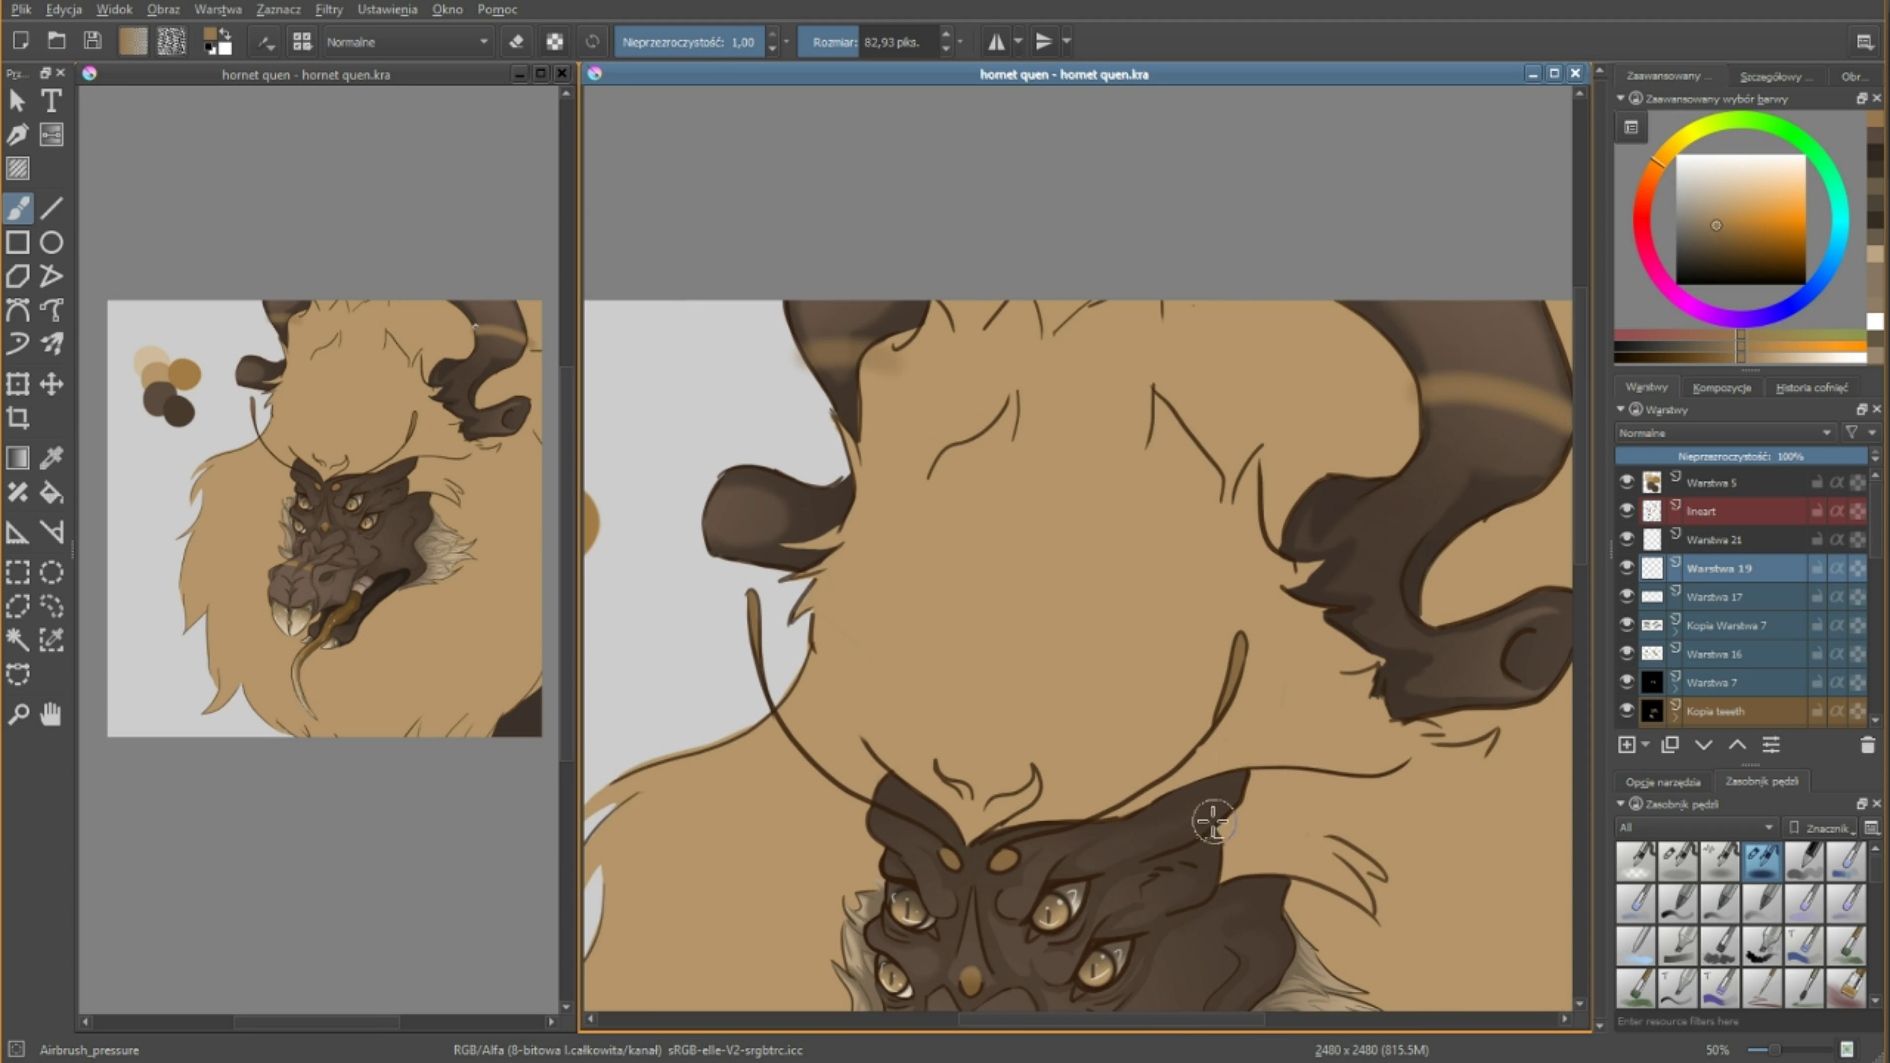
key(e)
scroll(915, 387, right, 3)
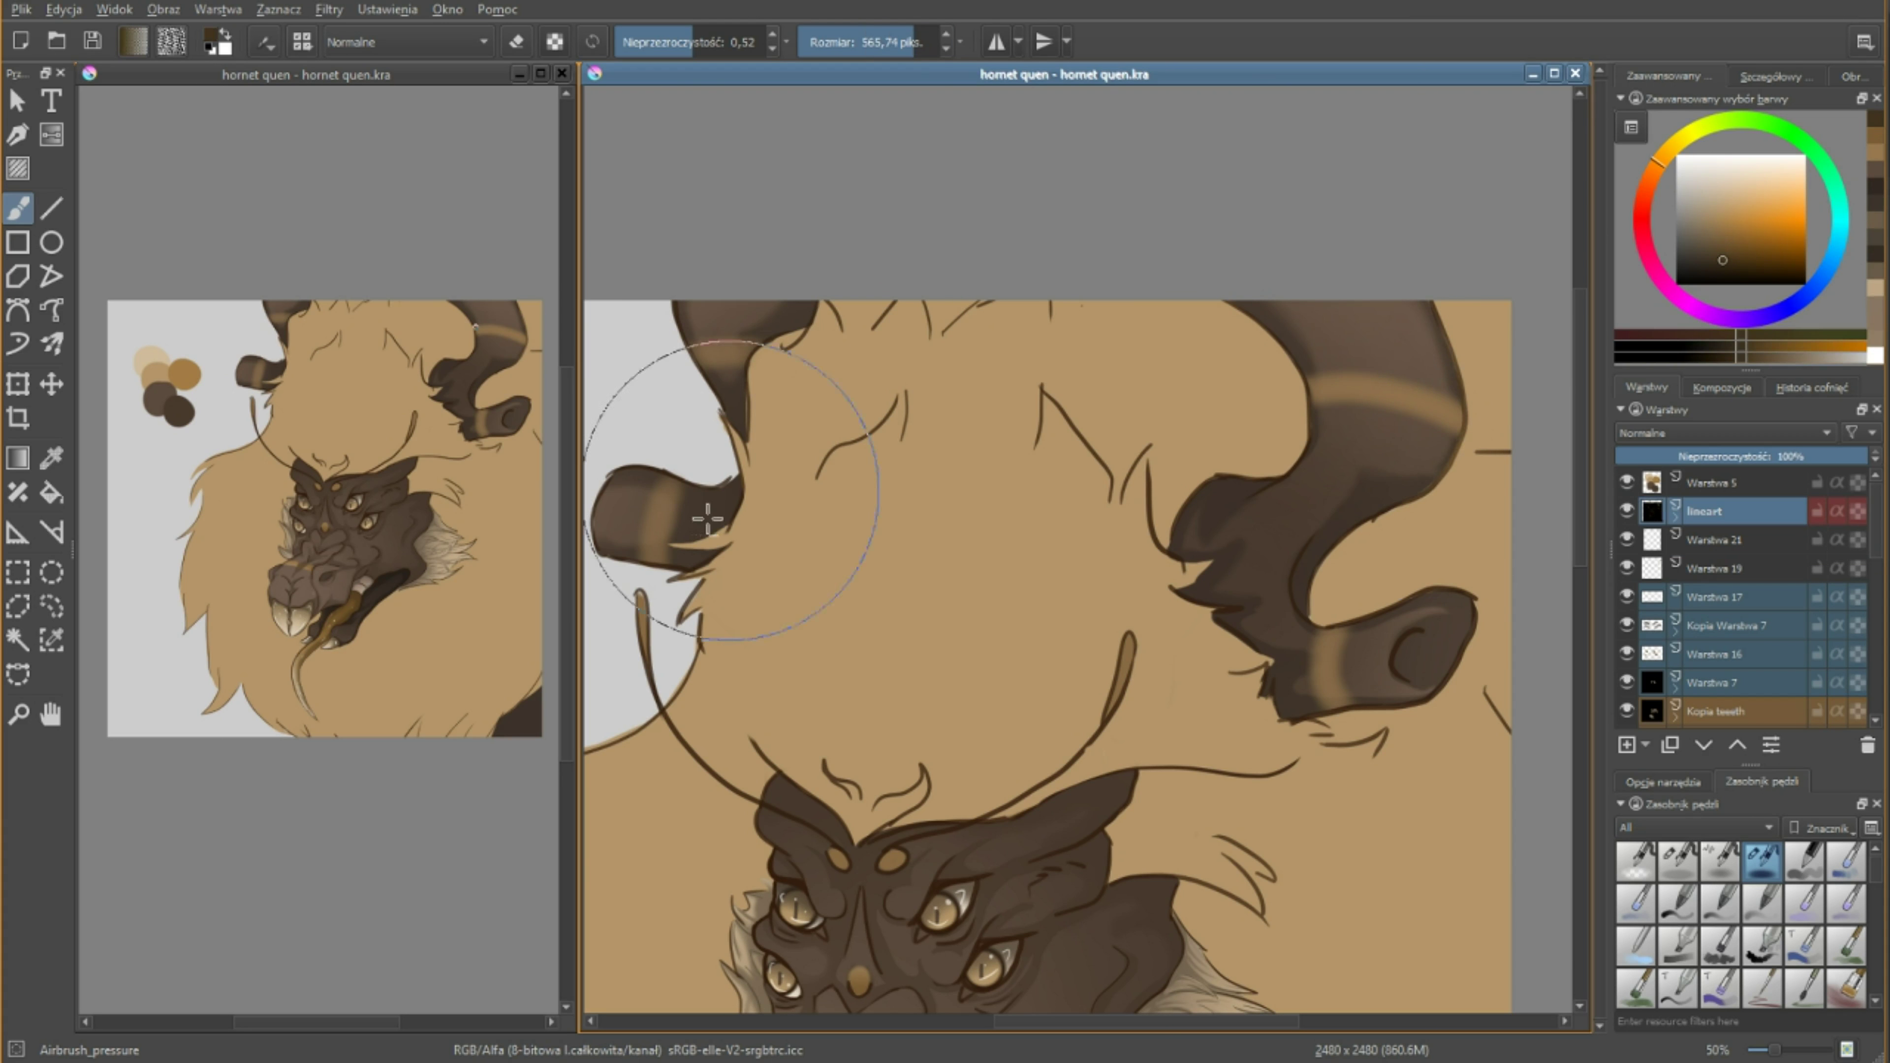
On Warstwa 13, zoomed out to 25%, airbrush darker shading into the mane around the head.
click(1701, 570)
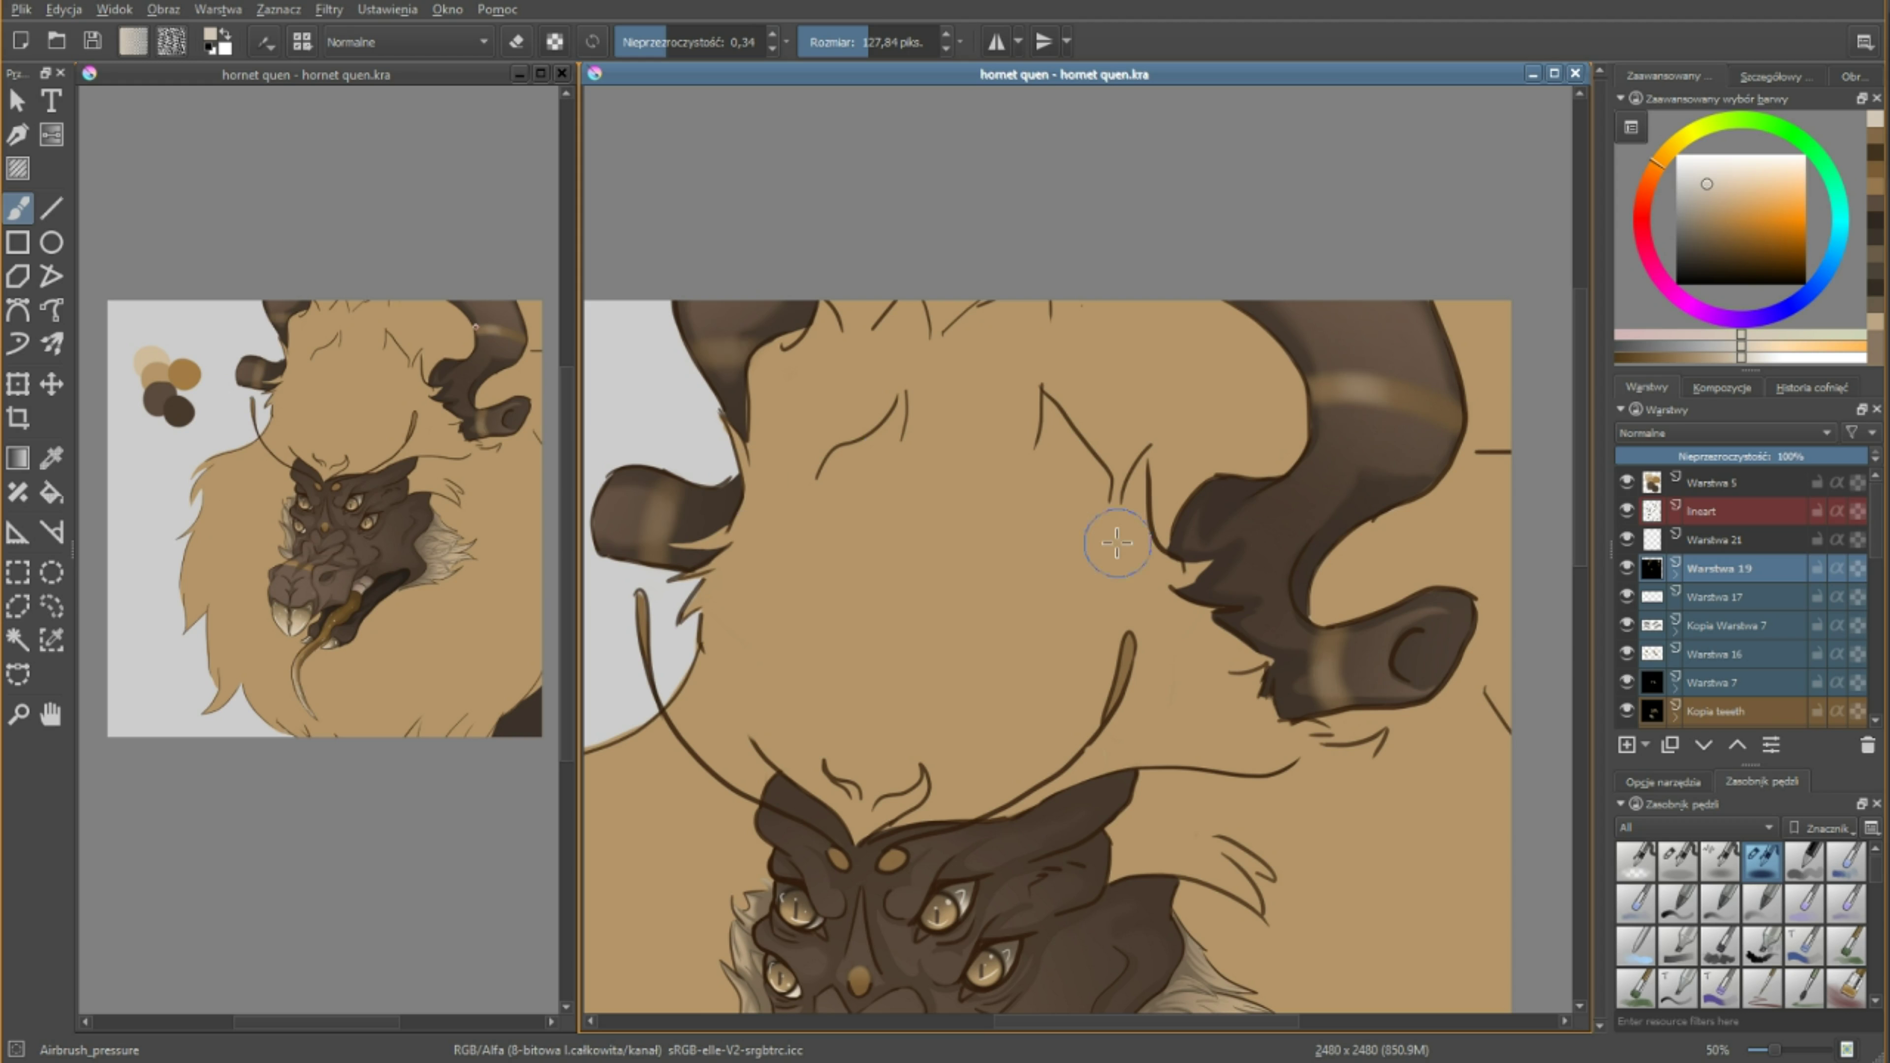
key(minus)
scroll(1121, 832, down, 3)
click(1342, 524)
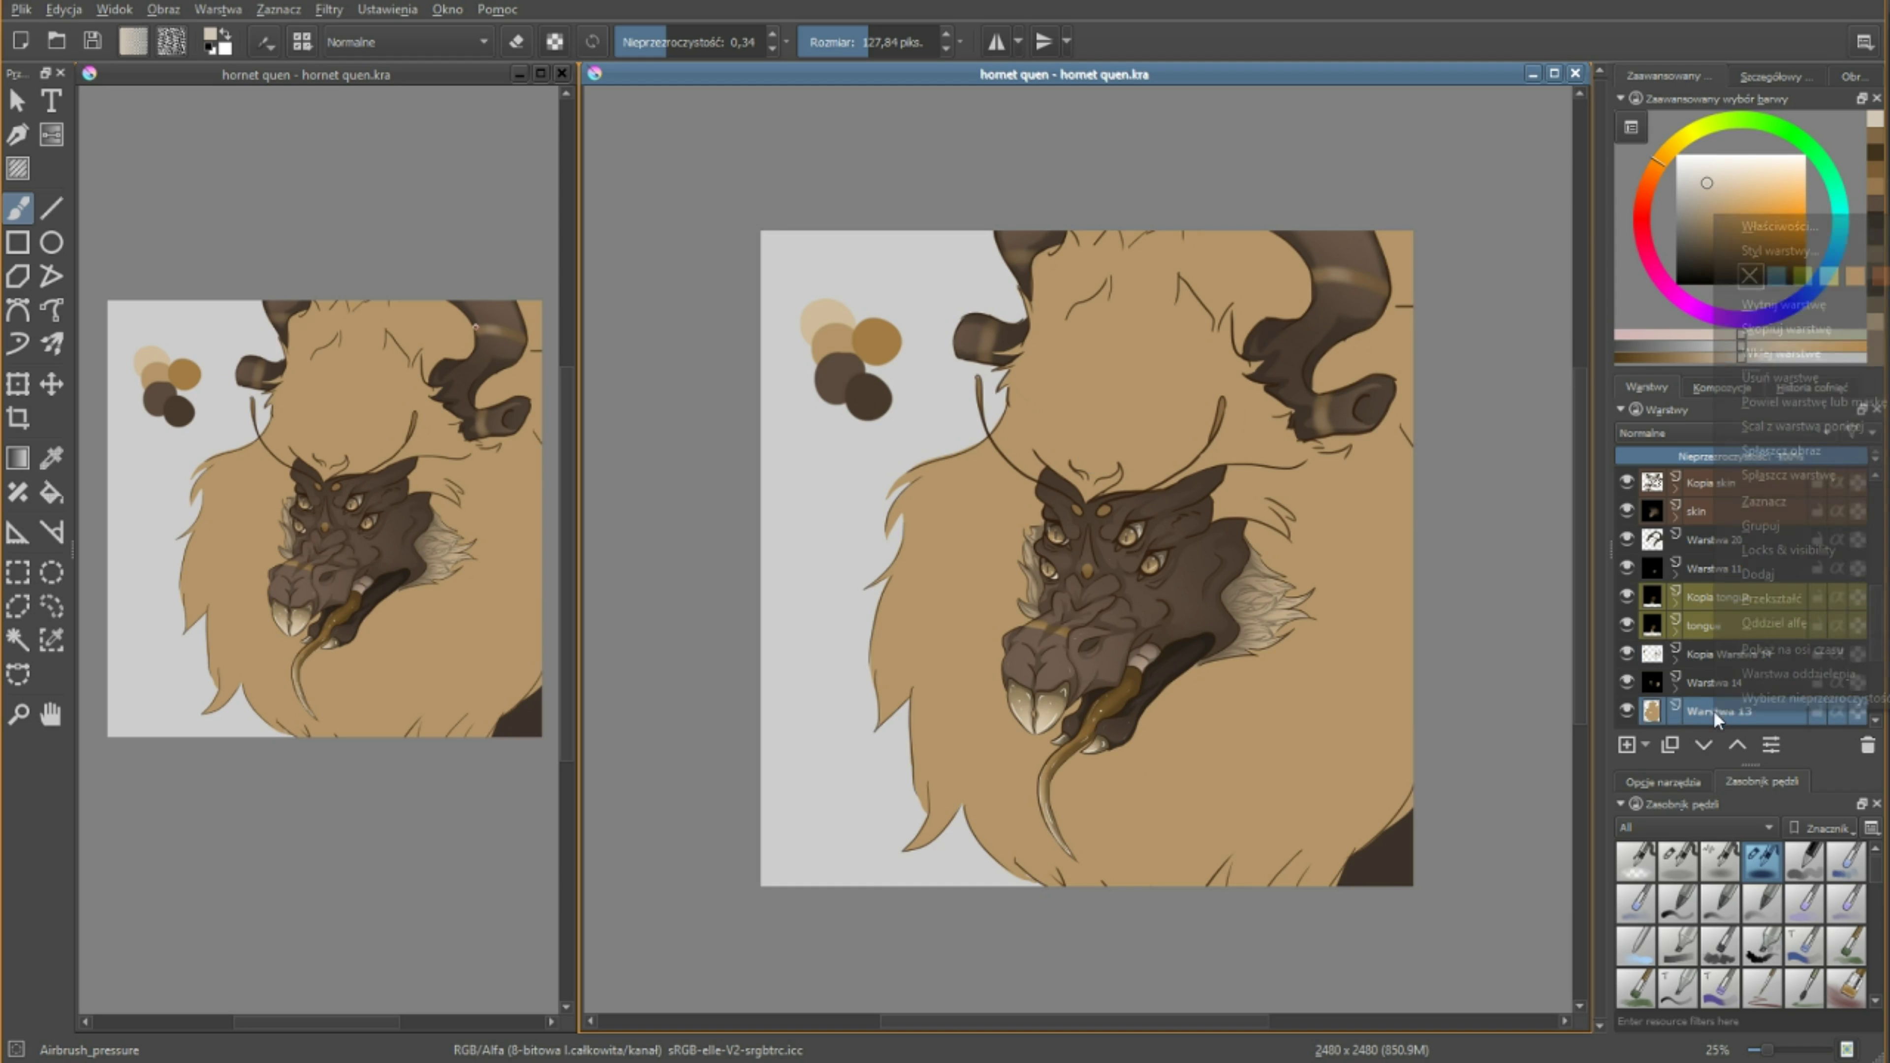
drag(1126, 645, 967, 655)
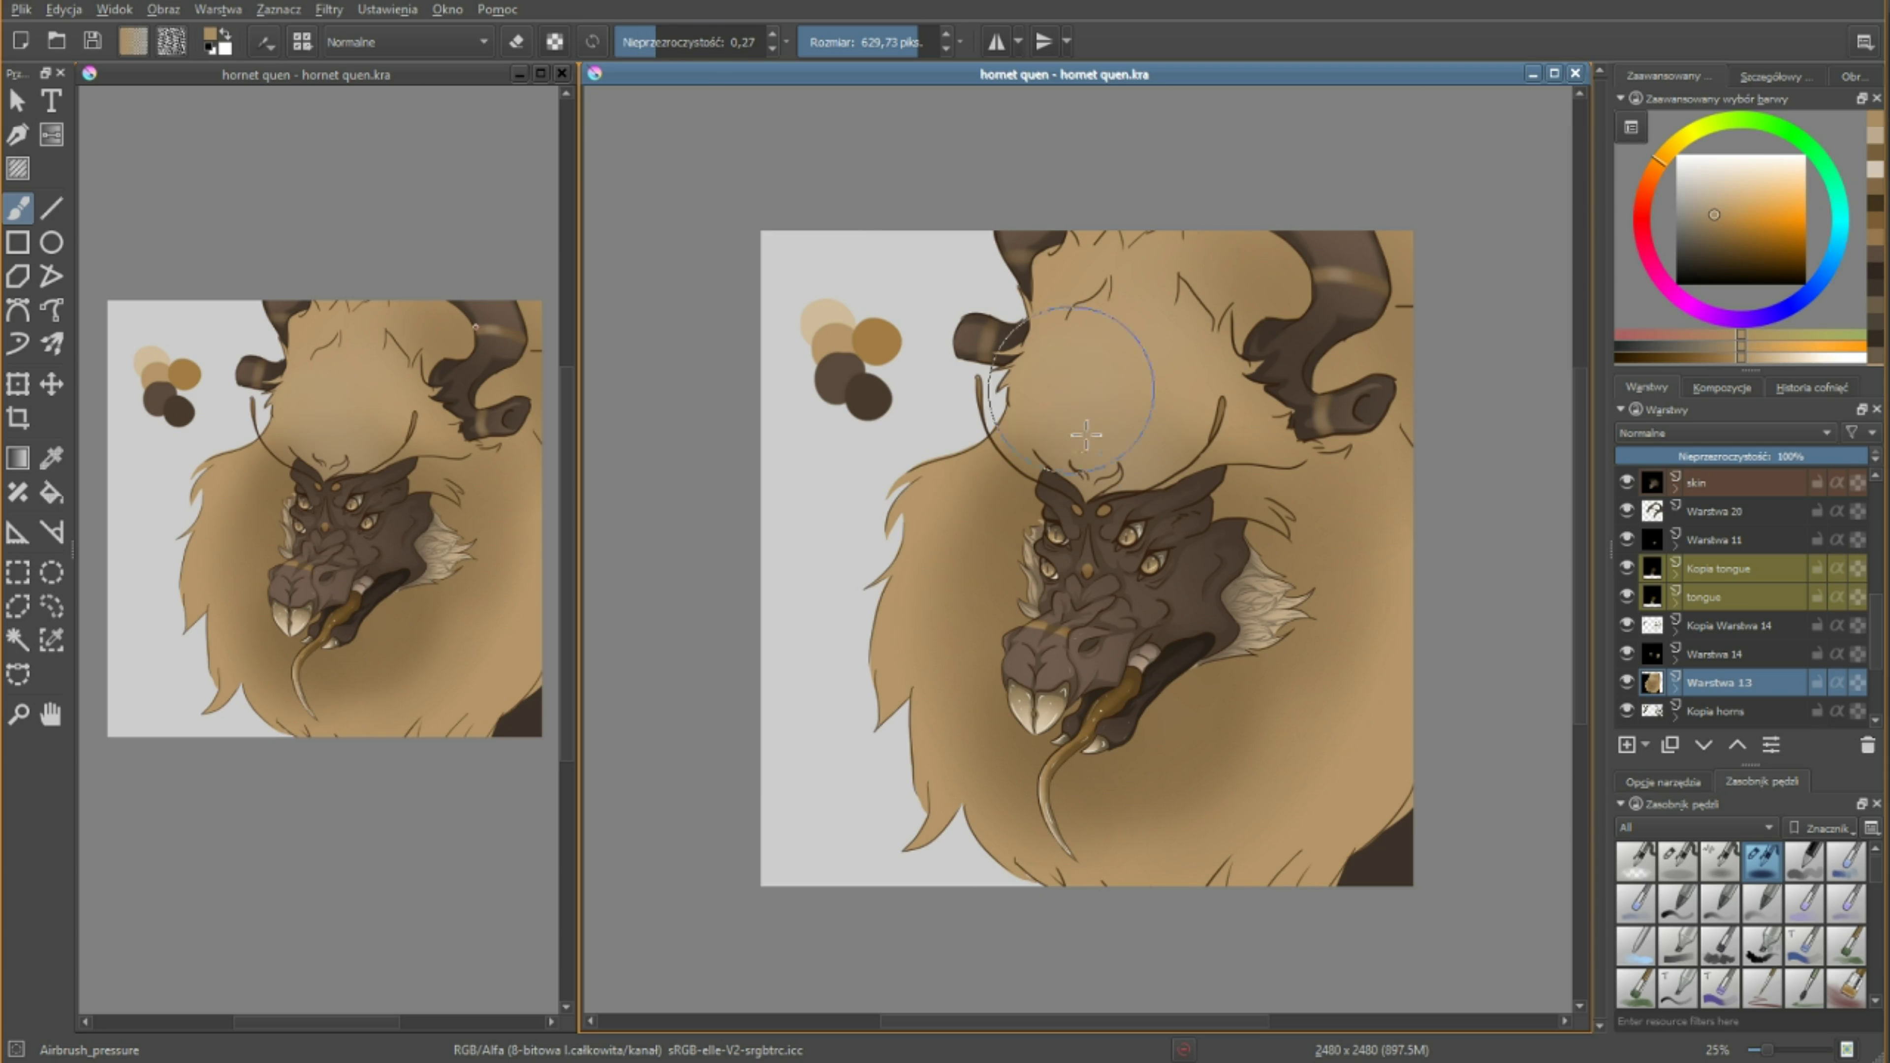
drag(1228, 782, 1364, 568)
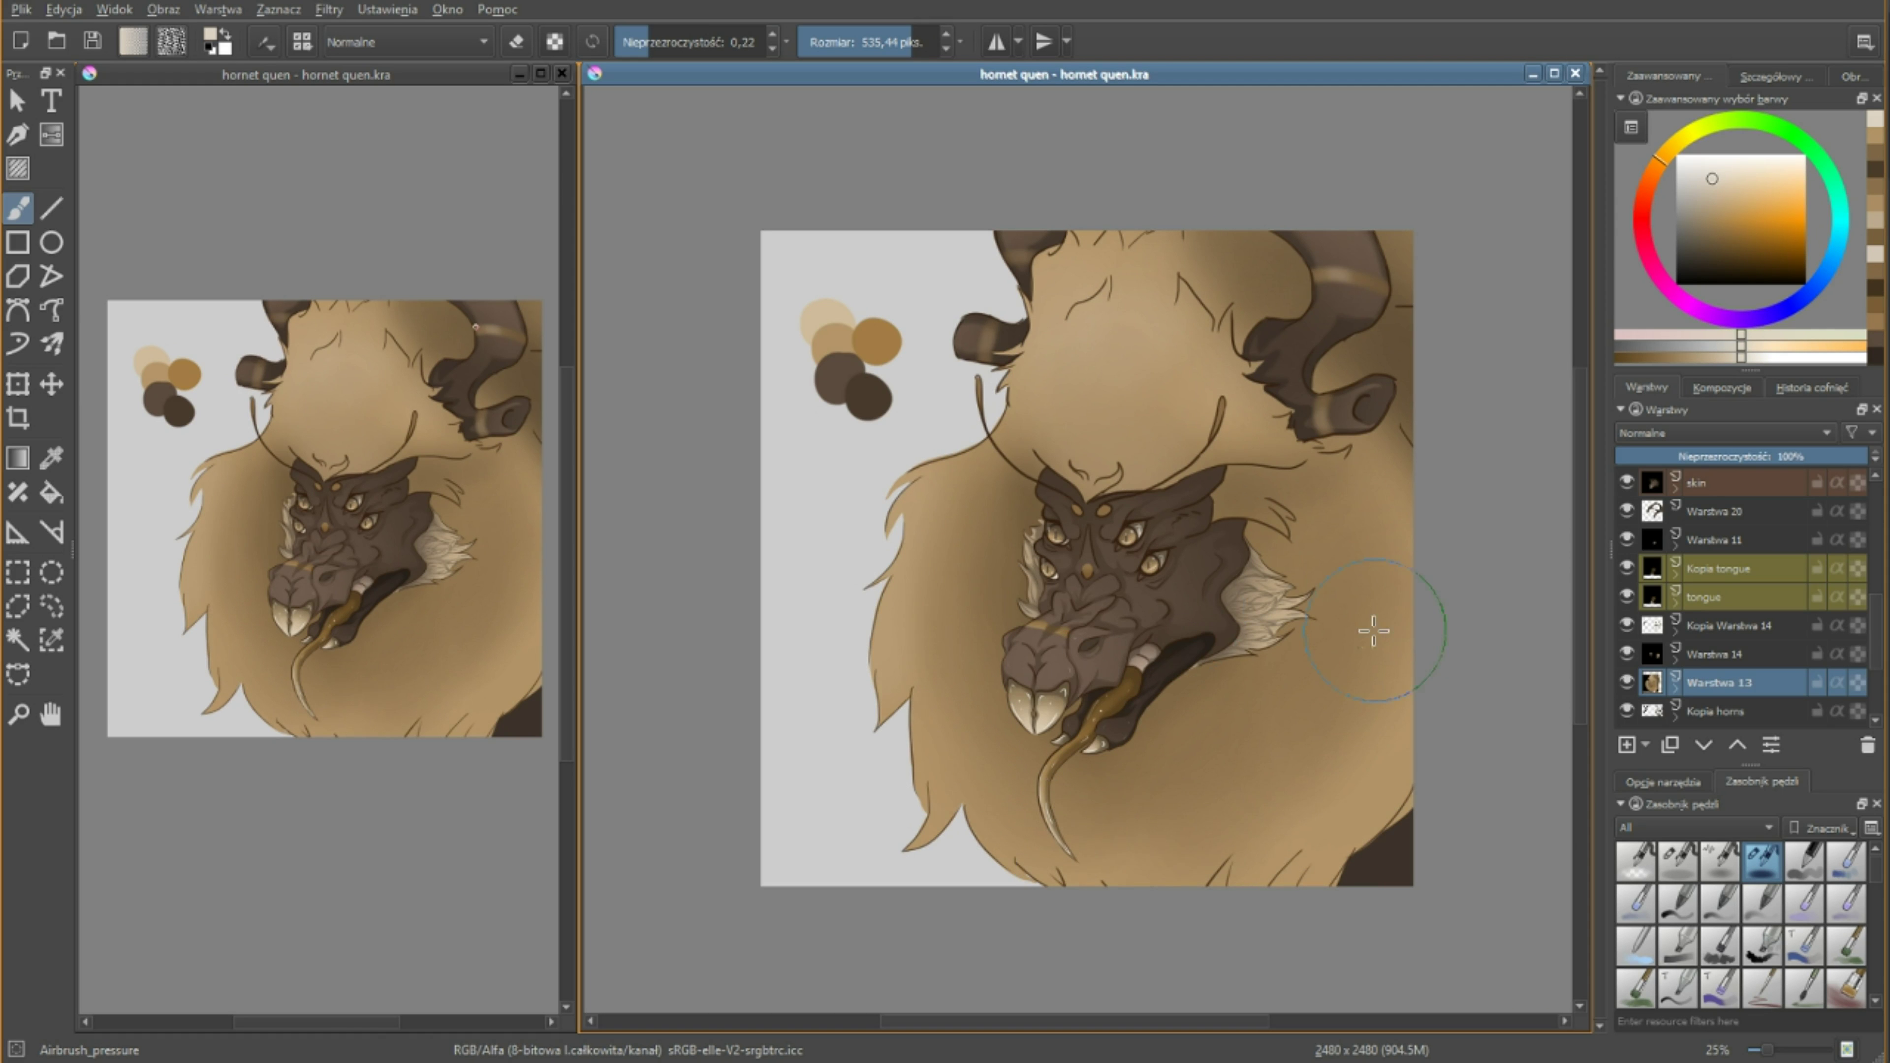
Duplicate Warstwa 13, paint shadow and light strands up from the forehead, raise opacity.
key(ctrl+j)
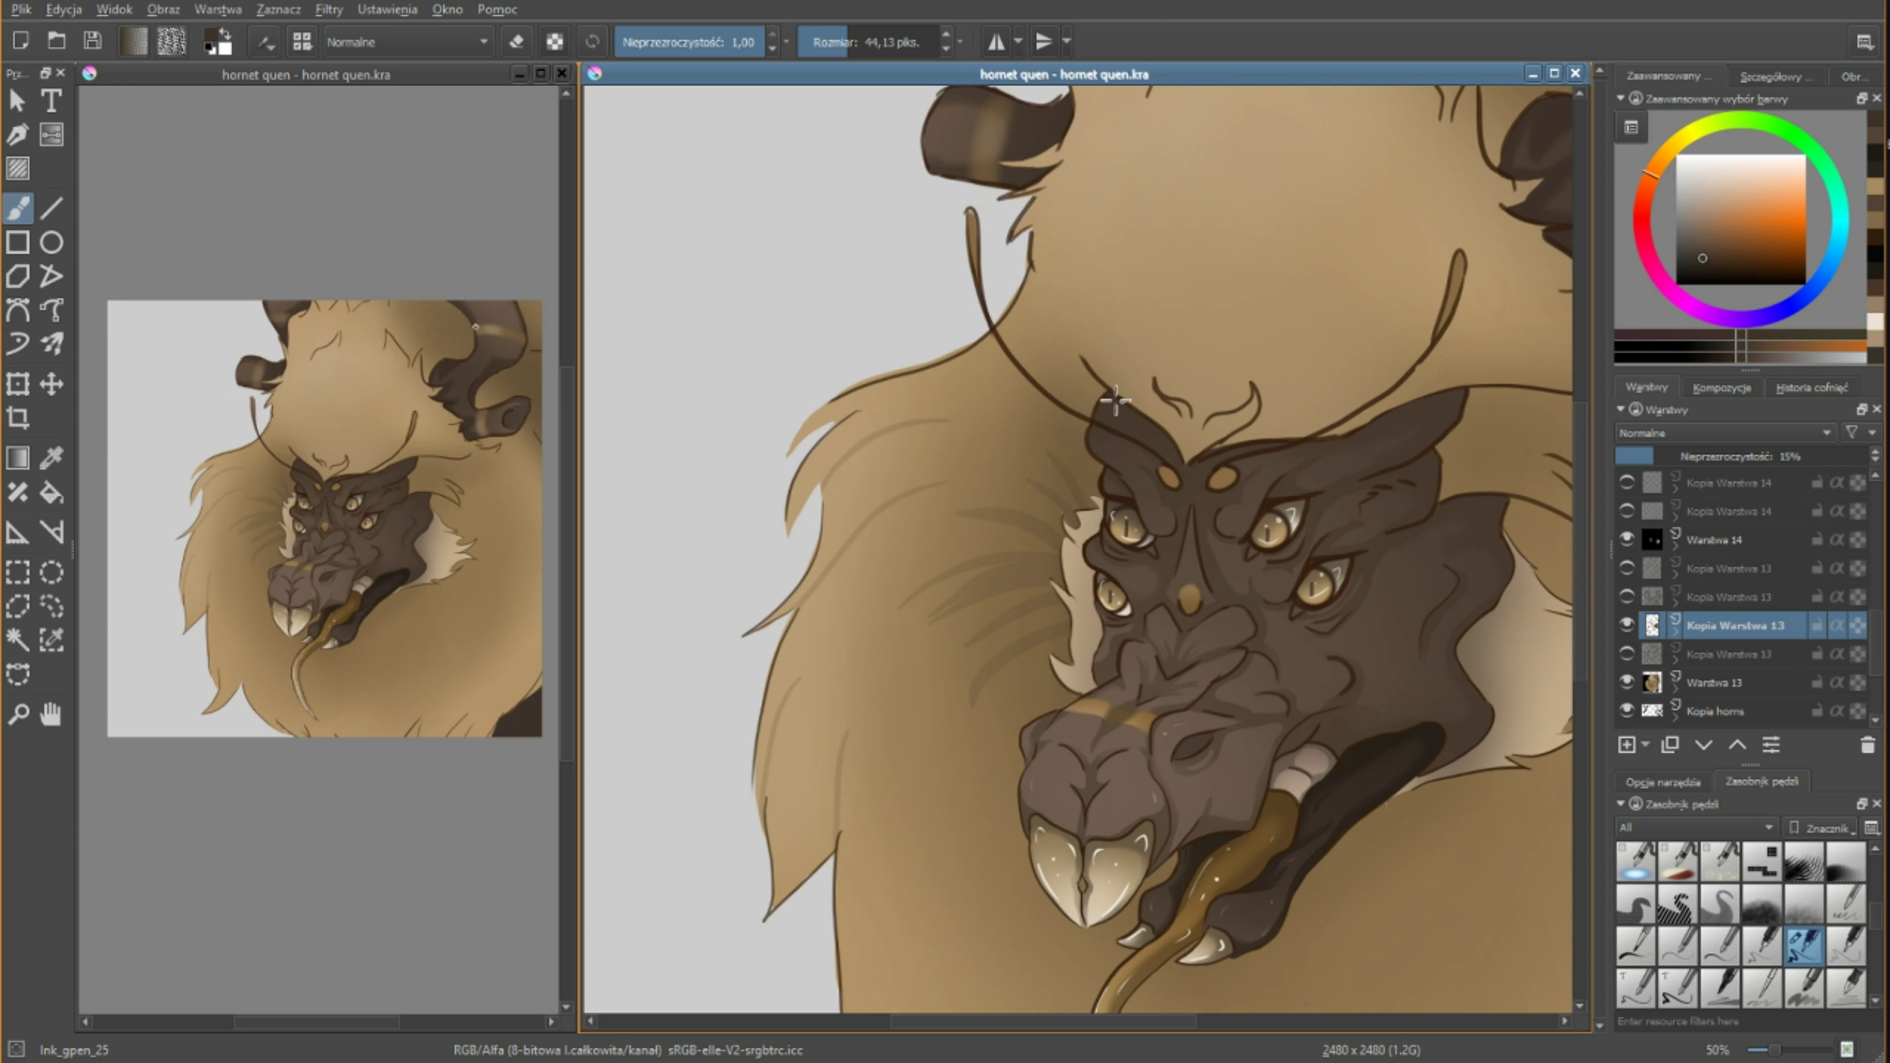
mouse_move(1115, 402)
mouse_down()
mouse_move(1050, 320)
mouse_move(1081, 441)
mouse_up()
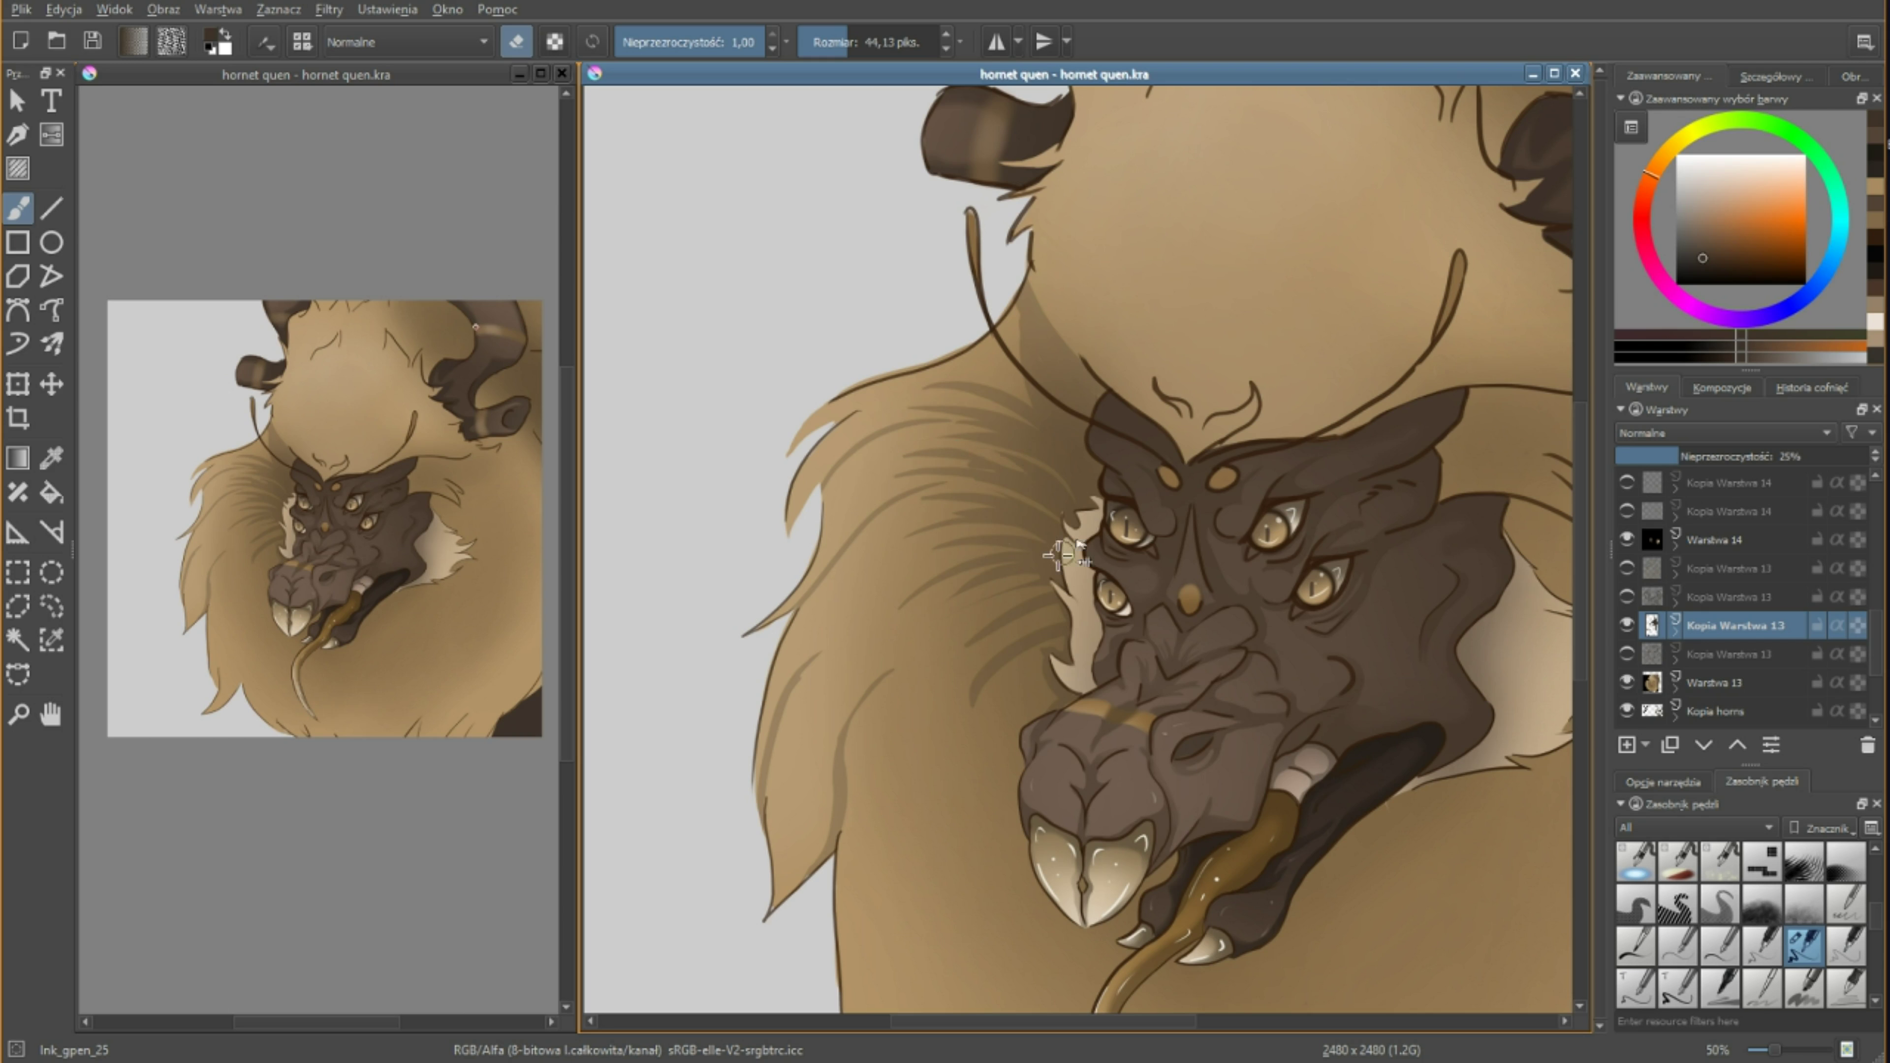
scroll(864, 336, right, 3)
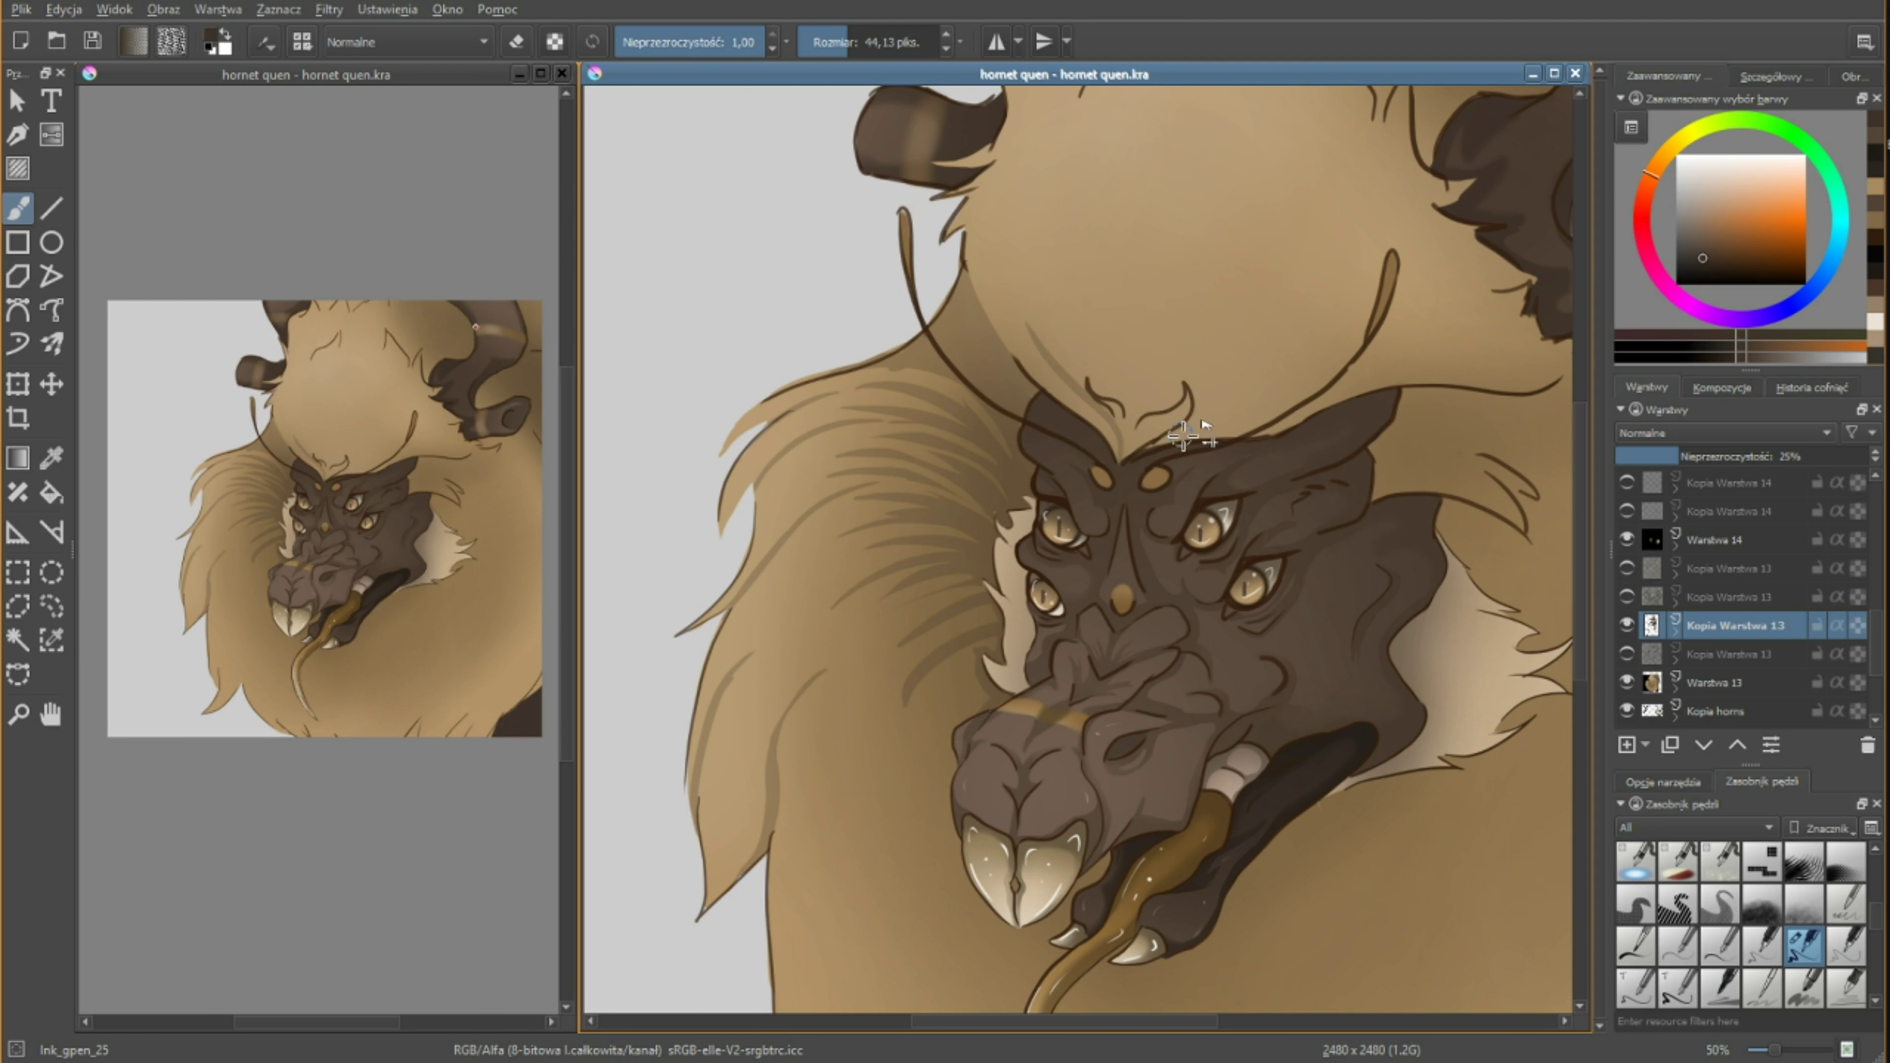
drag(1116, 435, 1086, 198)
drag(1132, 432, 1317, 246)
drag(1127, 436, 1150, 186)
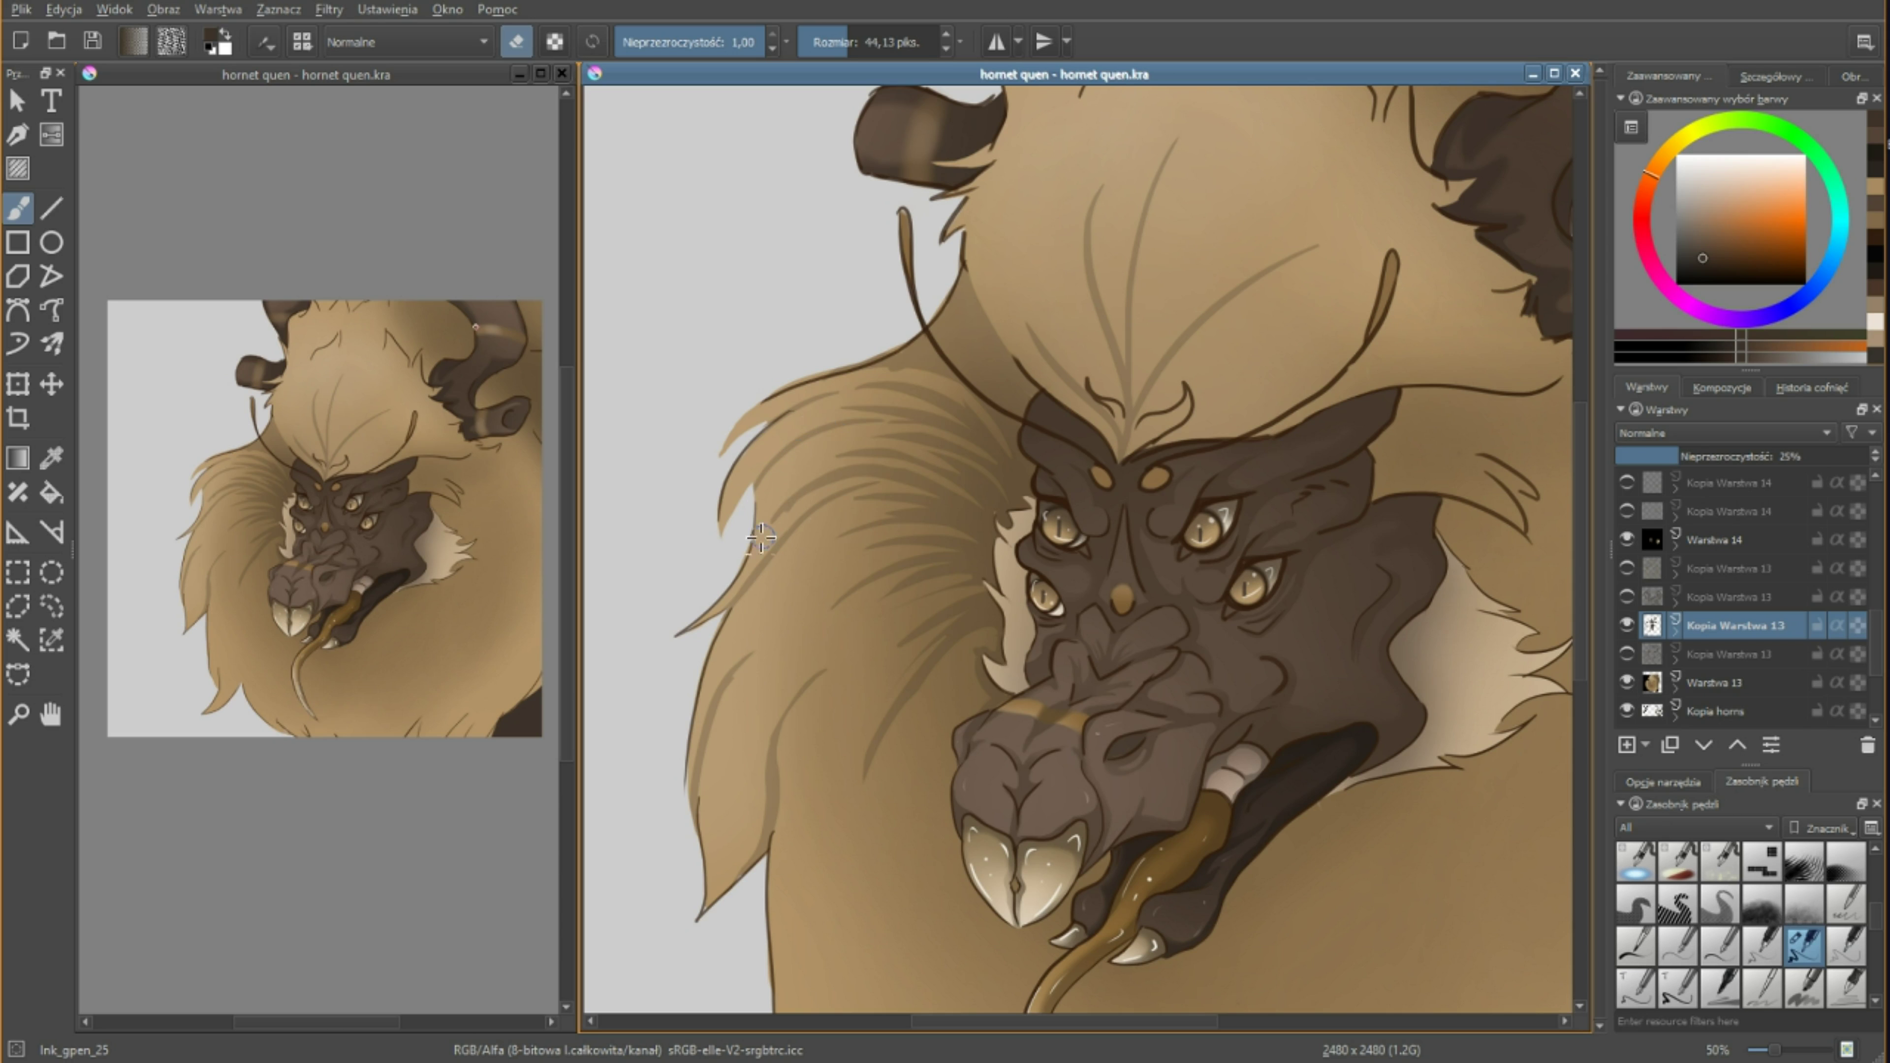
click(1743, 456)
Sample a dark brown, paint fine dark strands across the mane, and add layer Warstwa 47.
ctrl+click(803, 783)
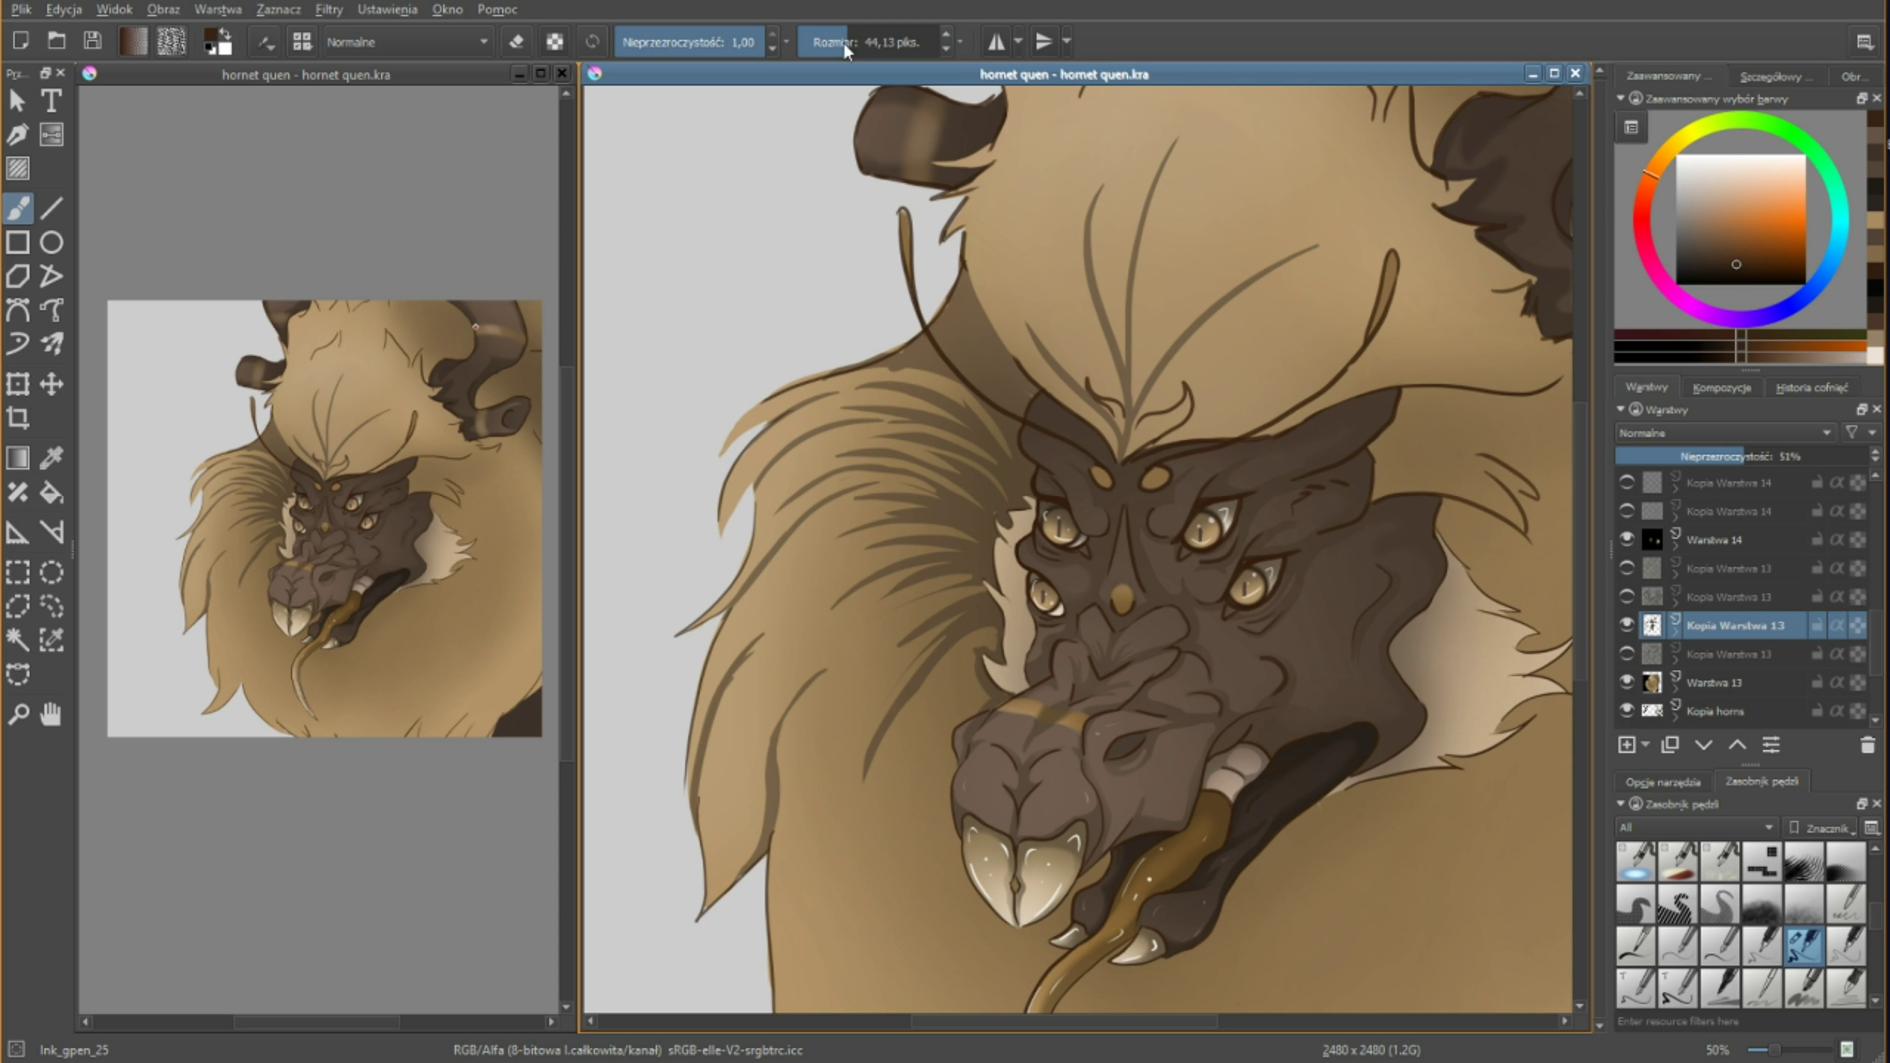
drag(846, 45, 838, 44)
ctrl+click(816, 657)
drag(781, 745, 816, 657)
key(Insert)
drag(805, 741, 854, 683)
drag(844, 607, 995, 573)
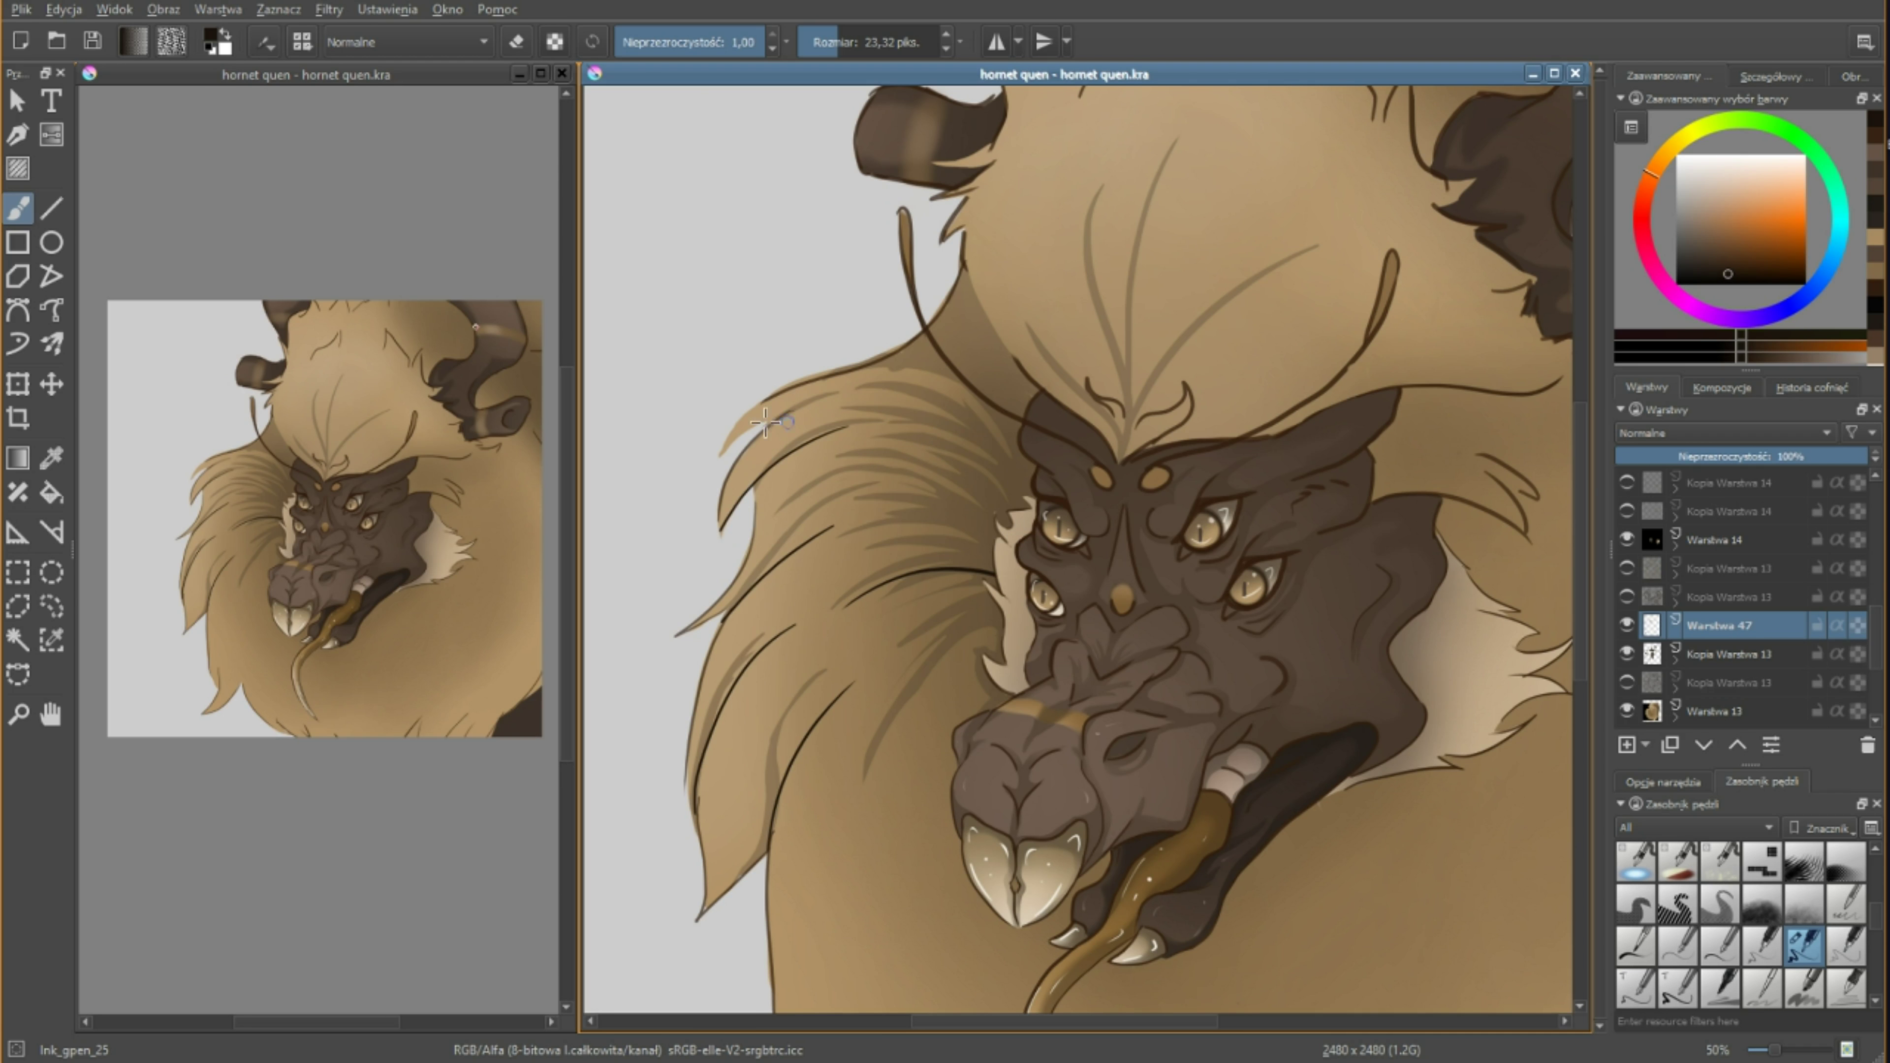
Set Warstwa 47 to 53% opacity and draw dark hair strokes across the forehead.
scroll(827, 484, down, 5)
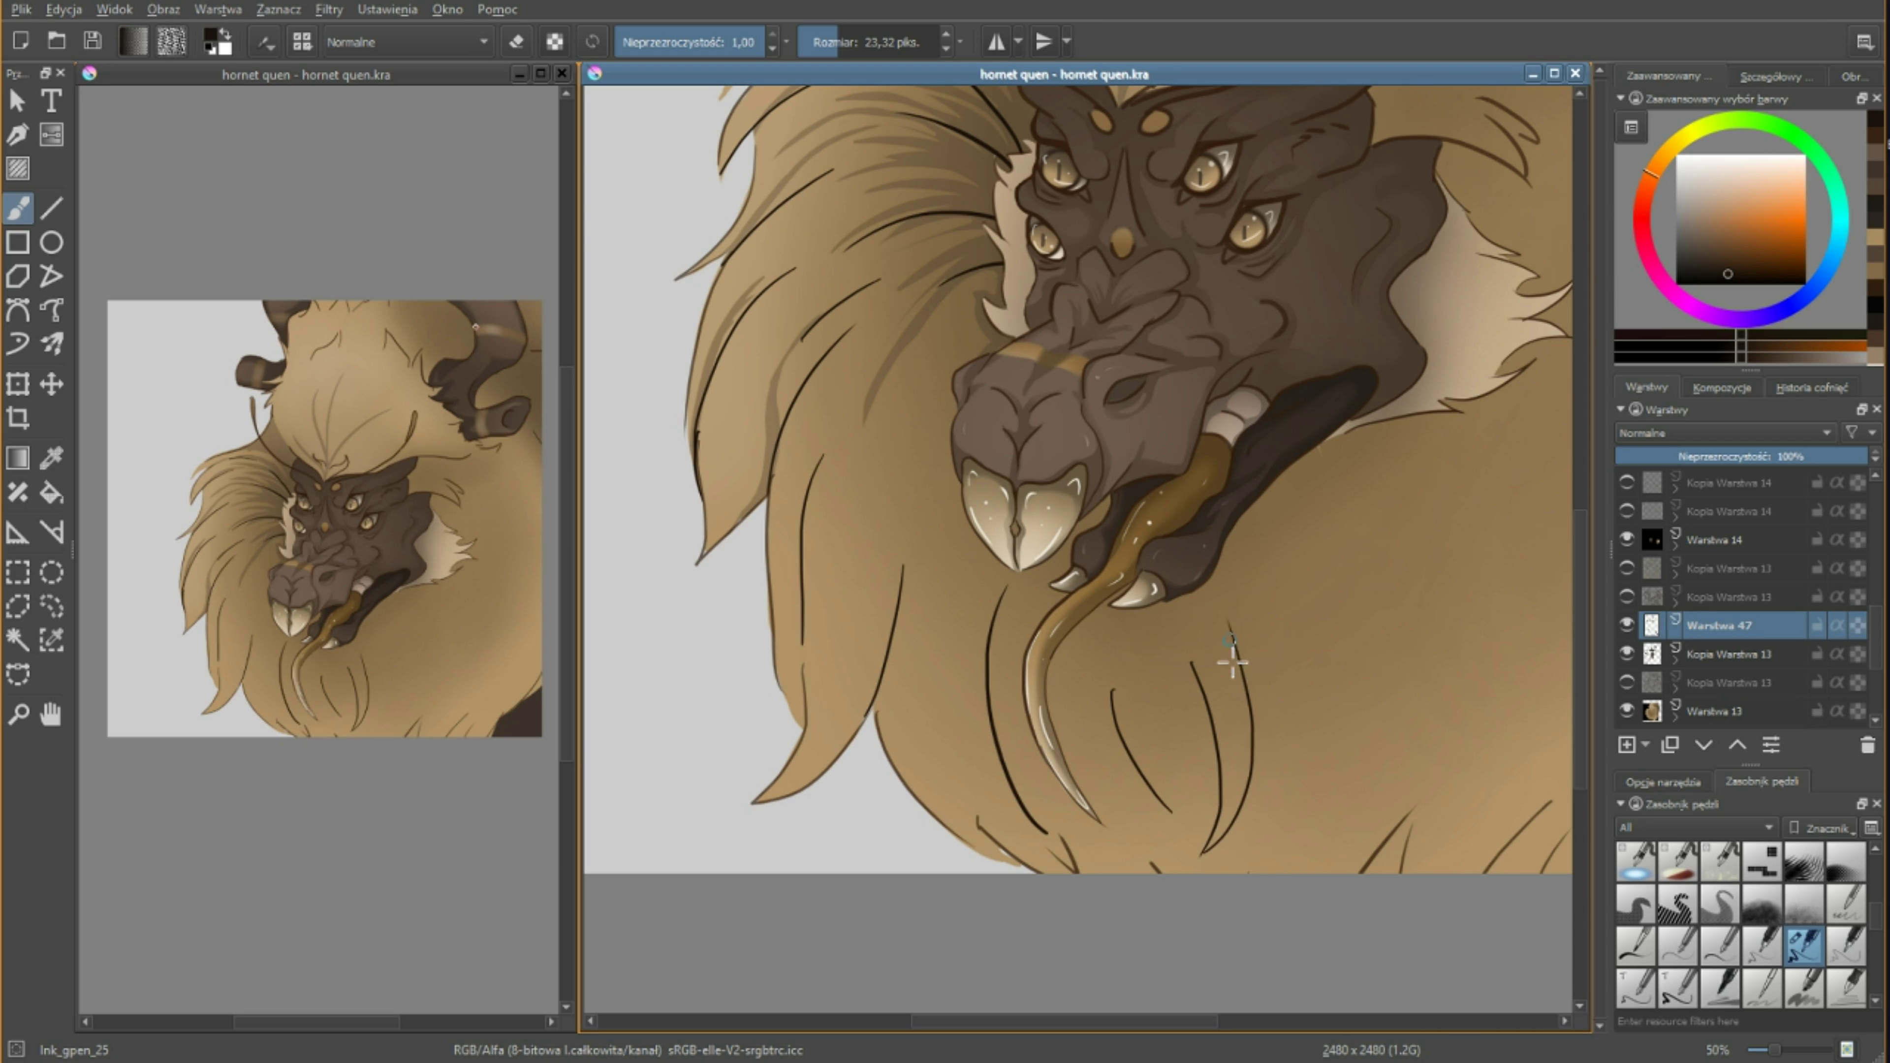
click(1749, 456)
scroll(1245, 645, up, 3)
scroll(1245, 645, up, 3)
scroll(837, 501, up, 2)
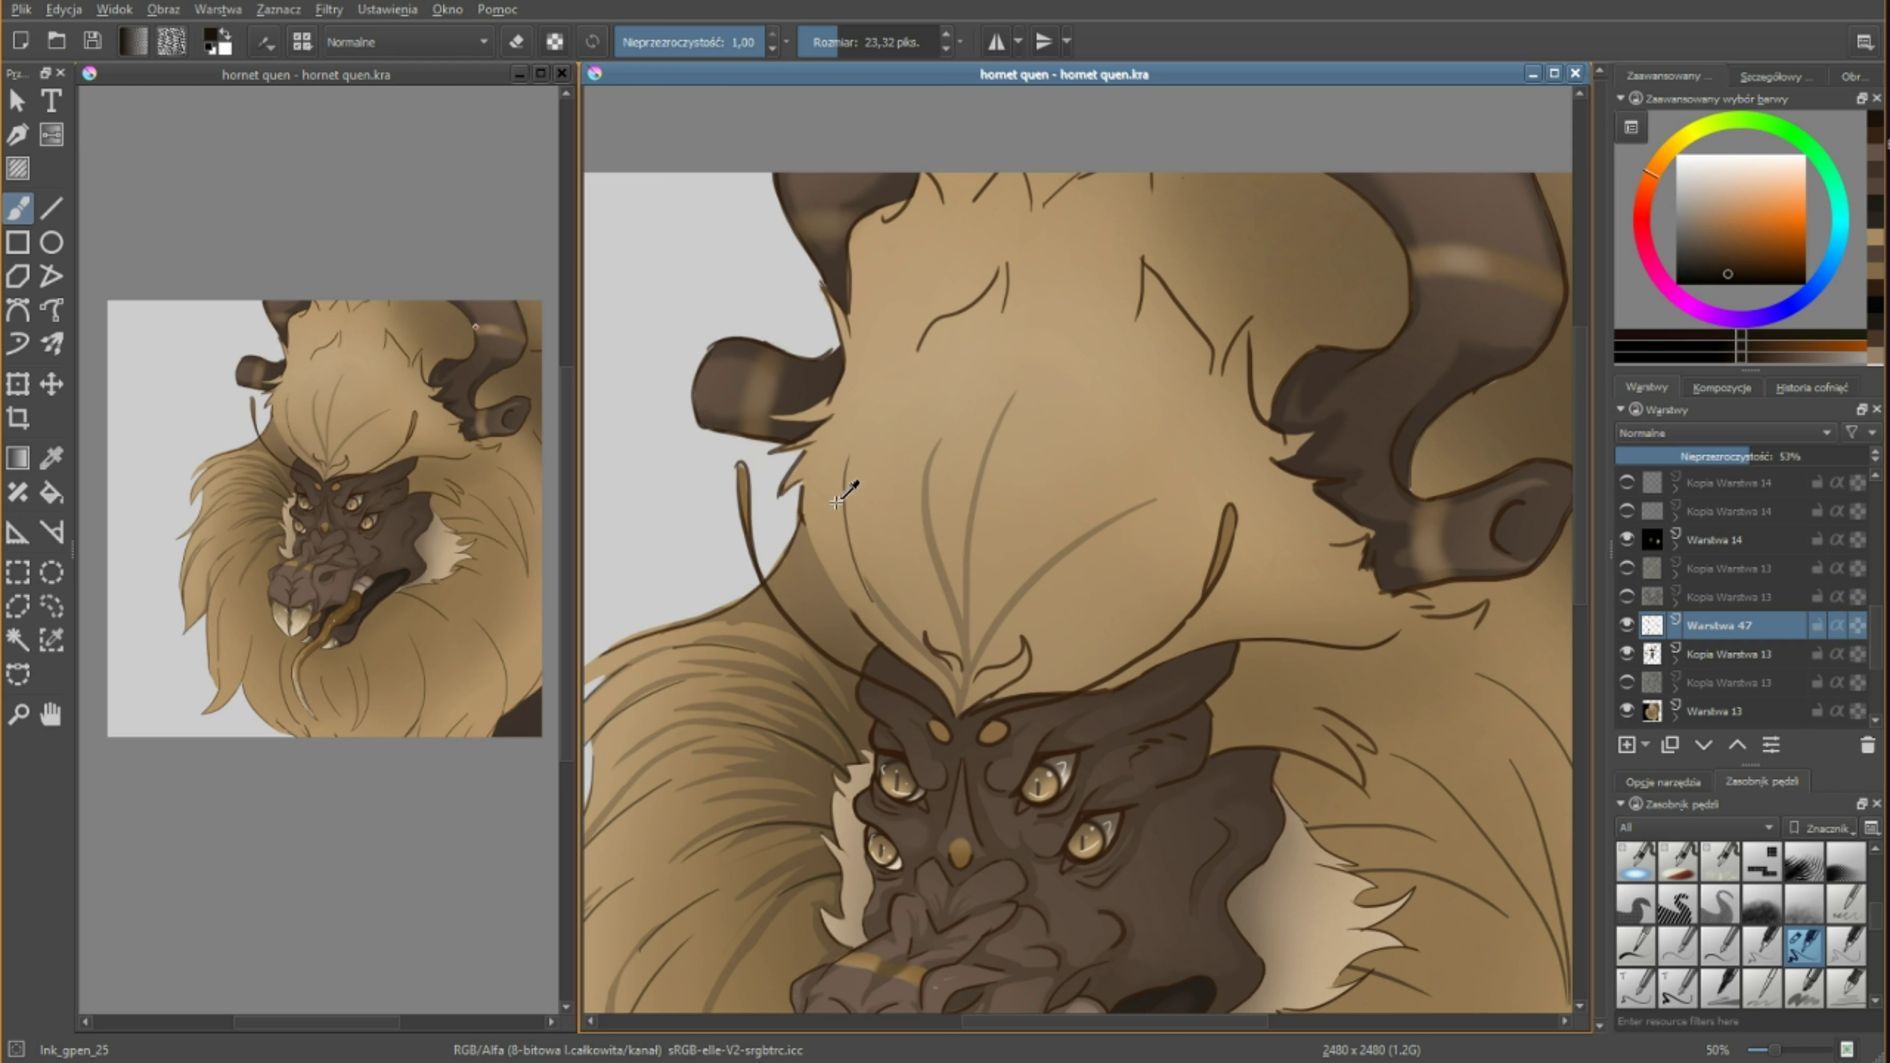
drag(967, 648, 1087, 417)
drag(1035, 648, 1187, 495)
drag(968, 454, 945, 305)
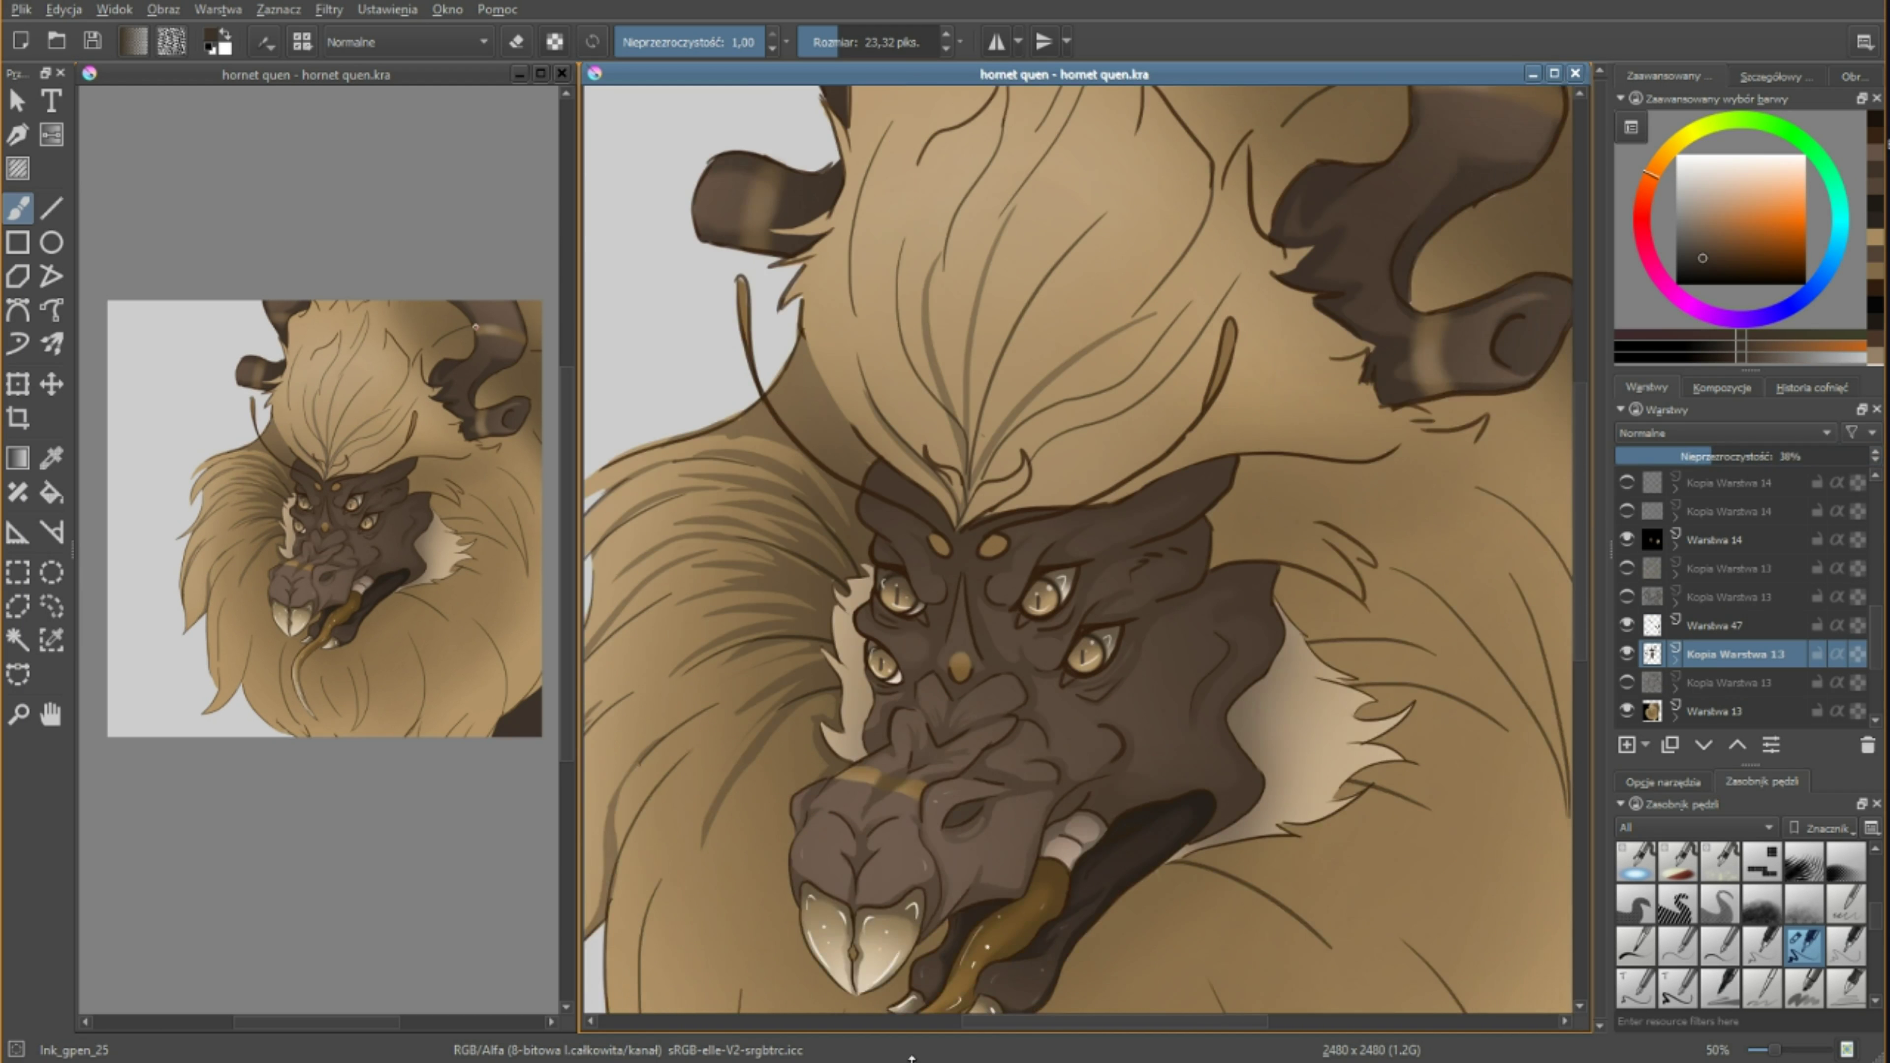
On Kopia Warstwa 13, enlarge the brush and paint dark fur strokes above the brow.
scroll(1079, 558, down, 4)
scroll(1079, 558, left, 3)
key(Page_Down)
drag(789, 573, 823, 569)
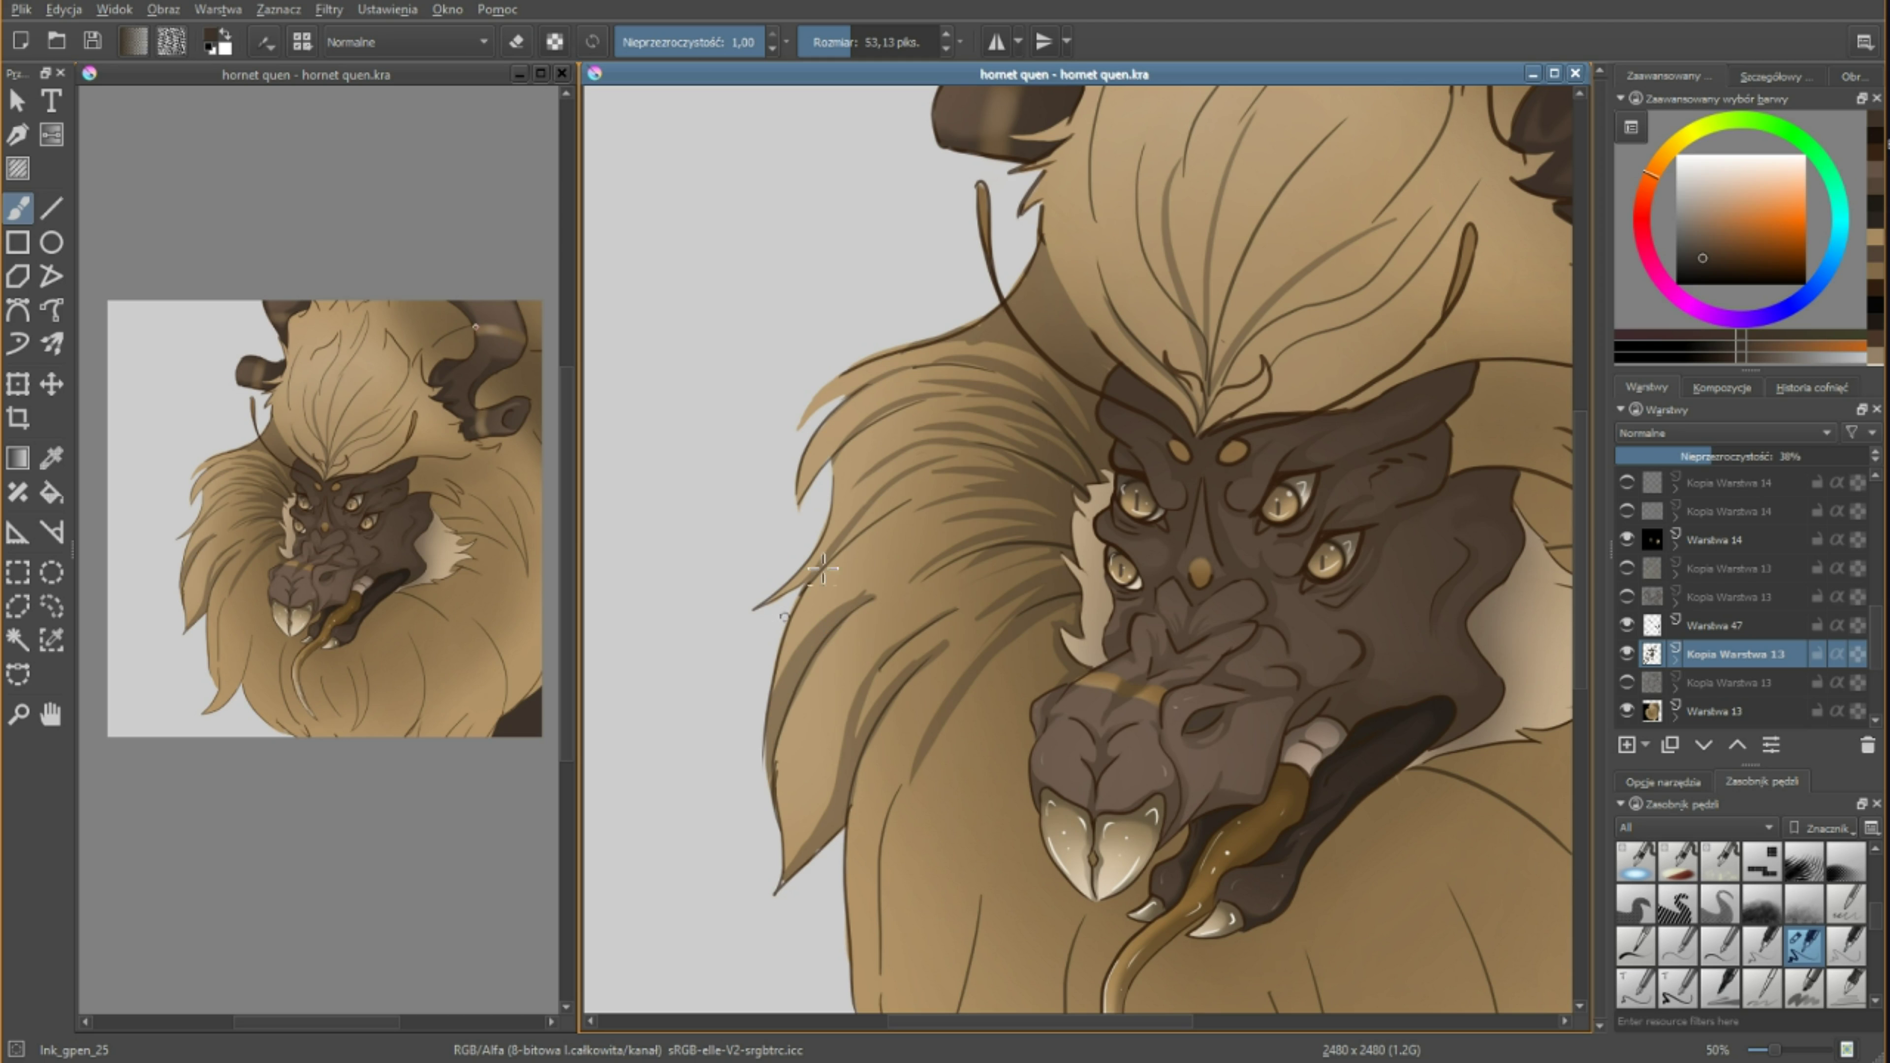
scroll(823, 569, up, 3)
scroll(823, 569, right, 2)
drag(1034, 514, 982, 279)
drag(1087, 476, 1161, 179)
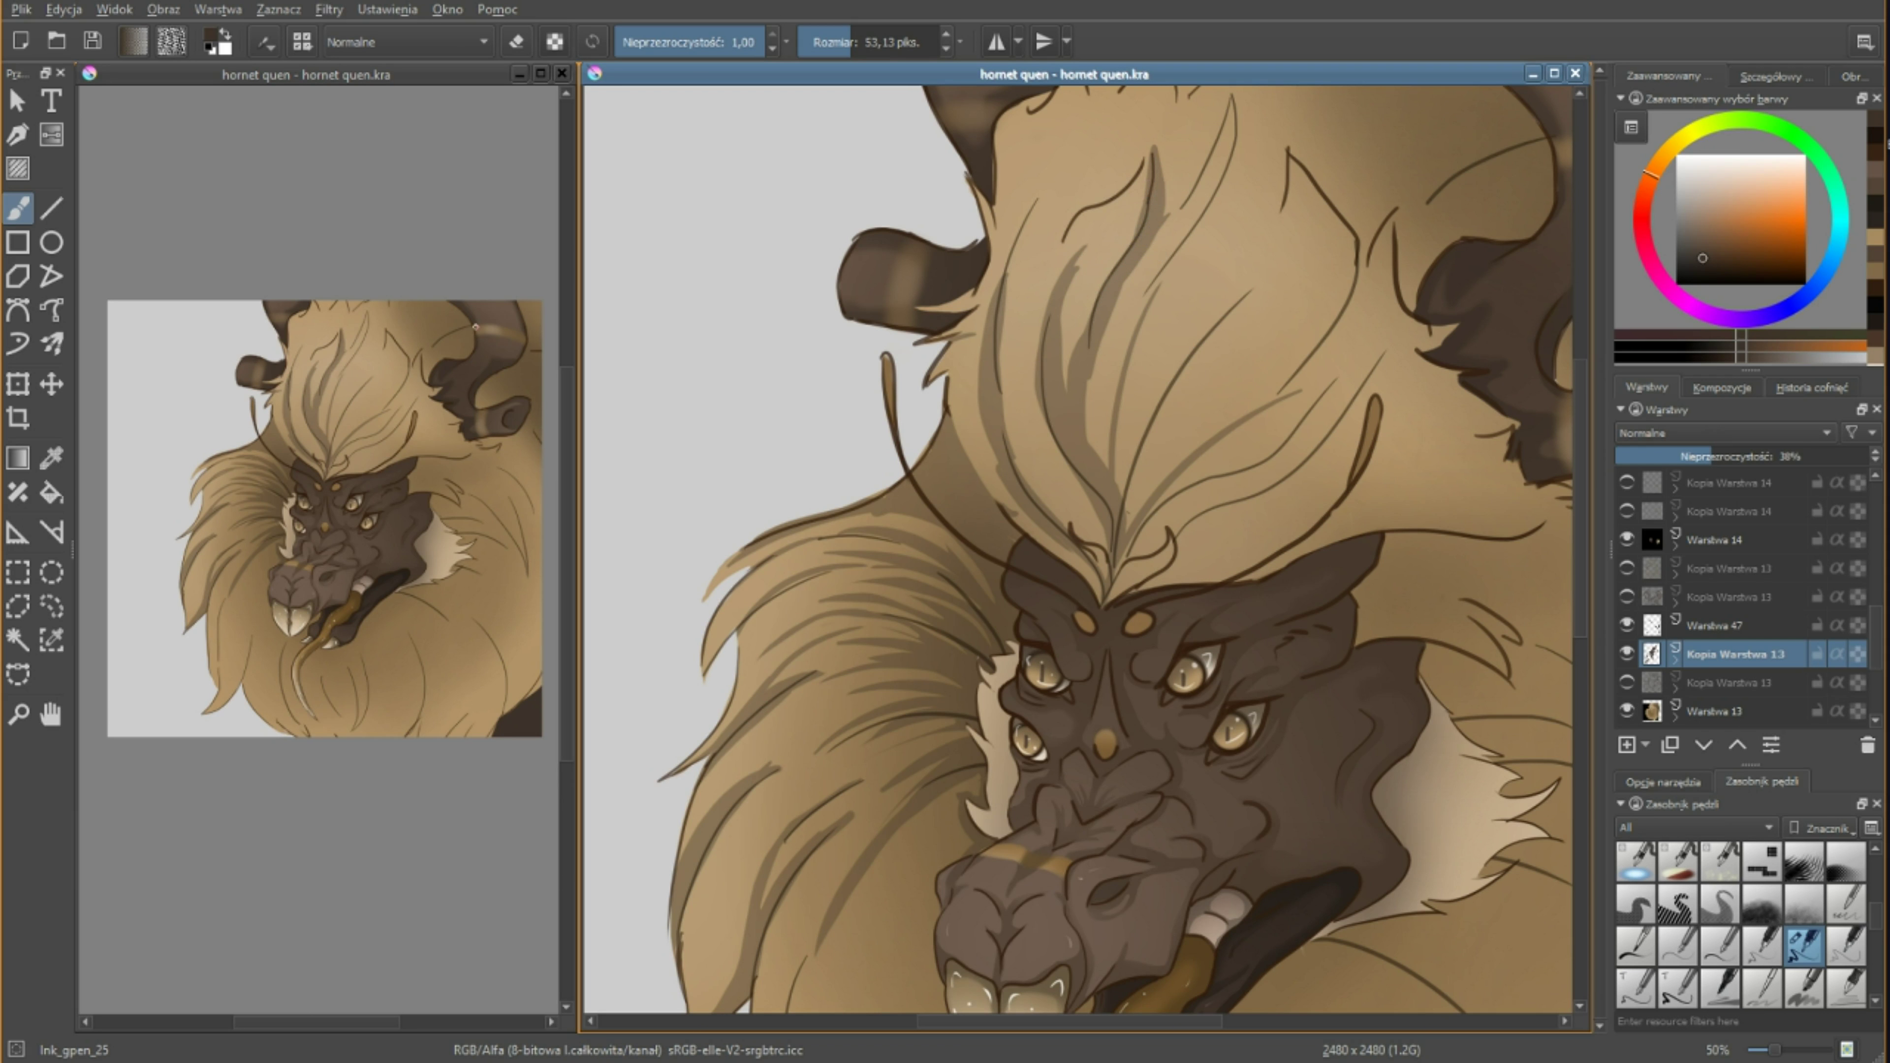
Paint dark strands into the forehead hair on Kopia Warstwa 13, undoing a miss.
key(e)
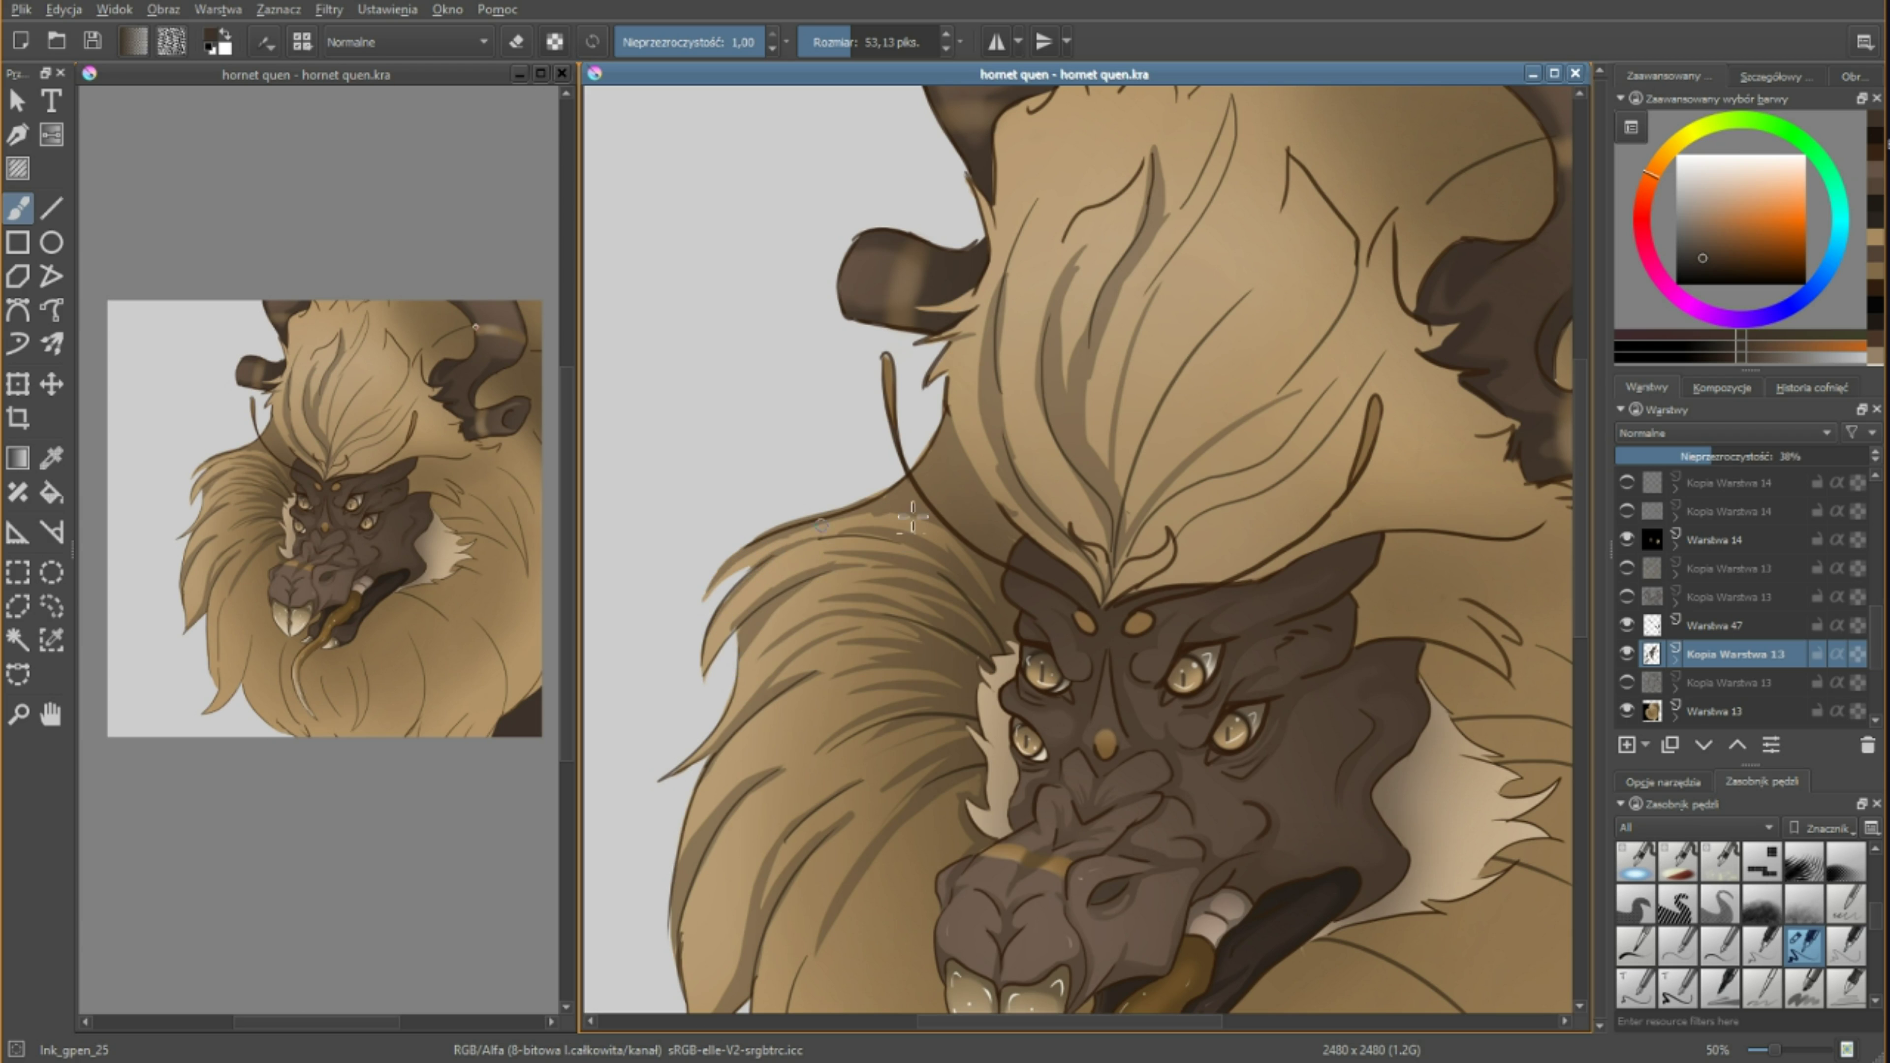
click(1735, 625)
key(e)
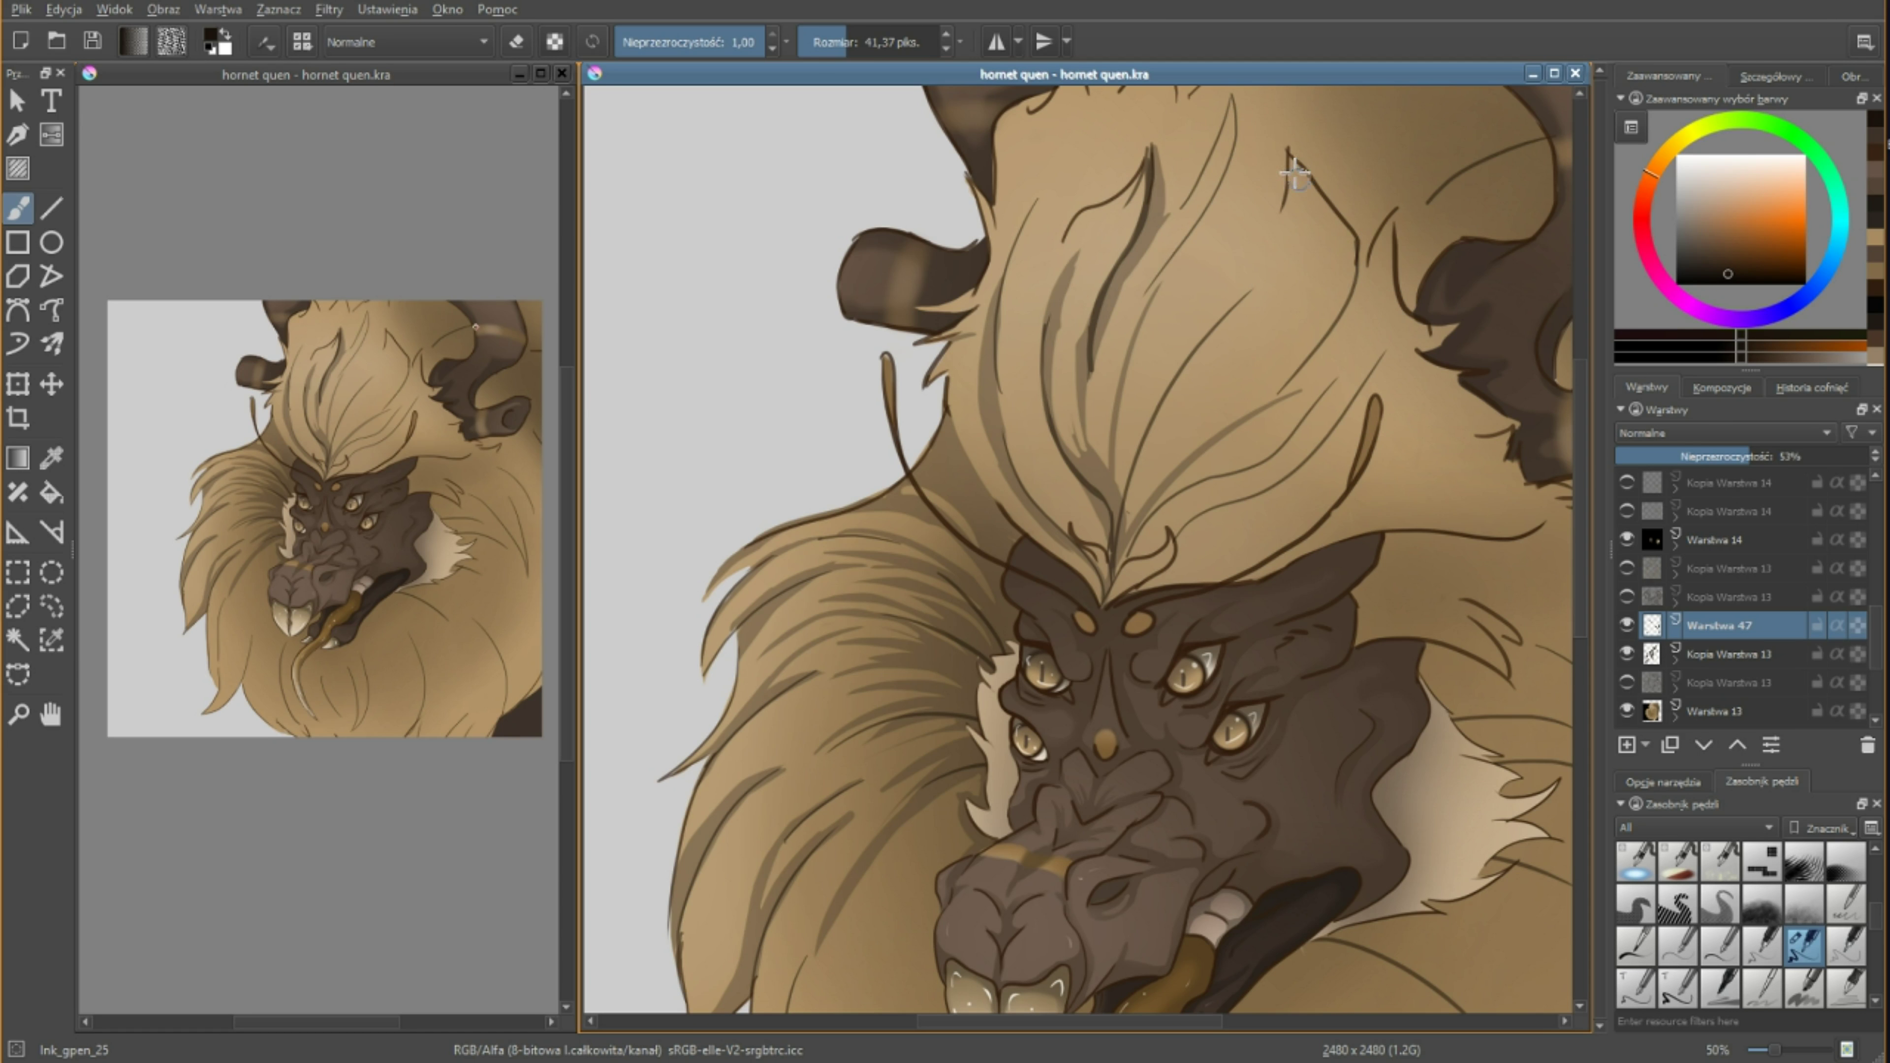
ctrl+click(1019, 406)
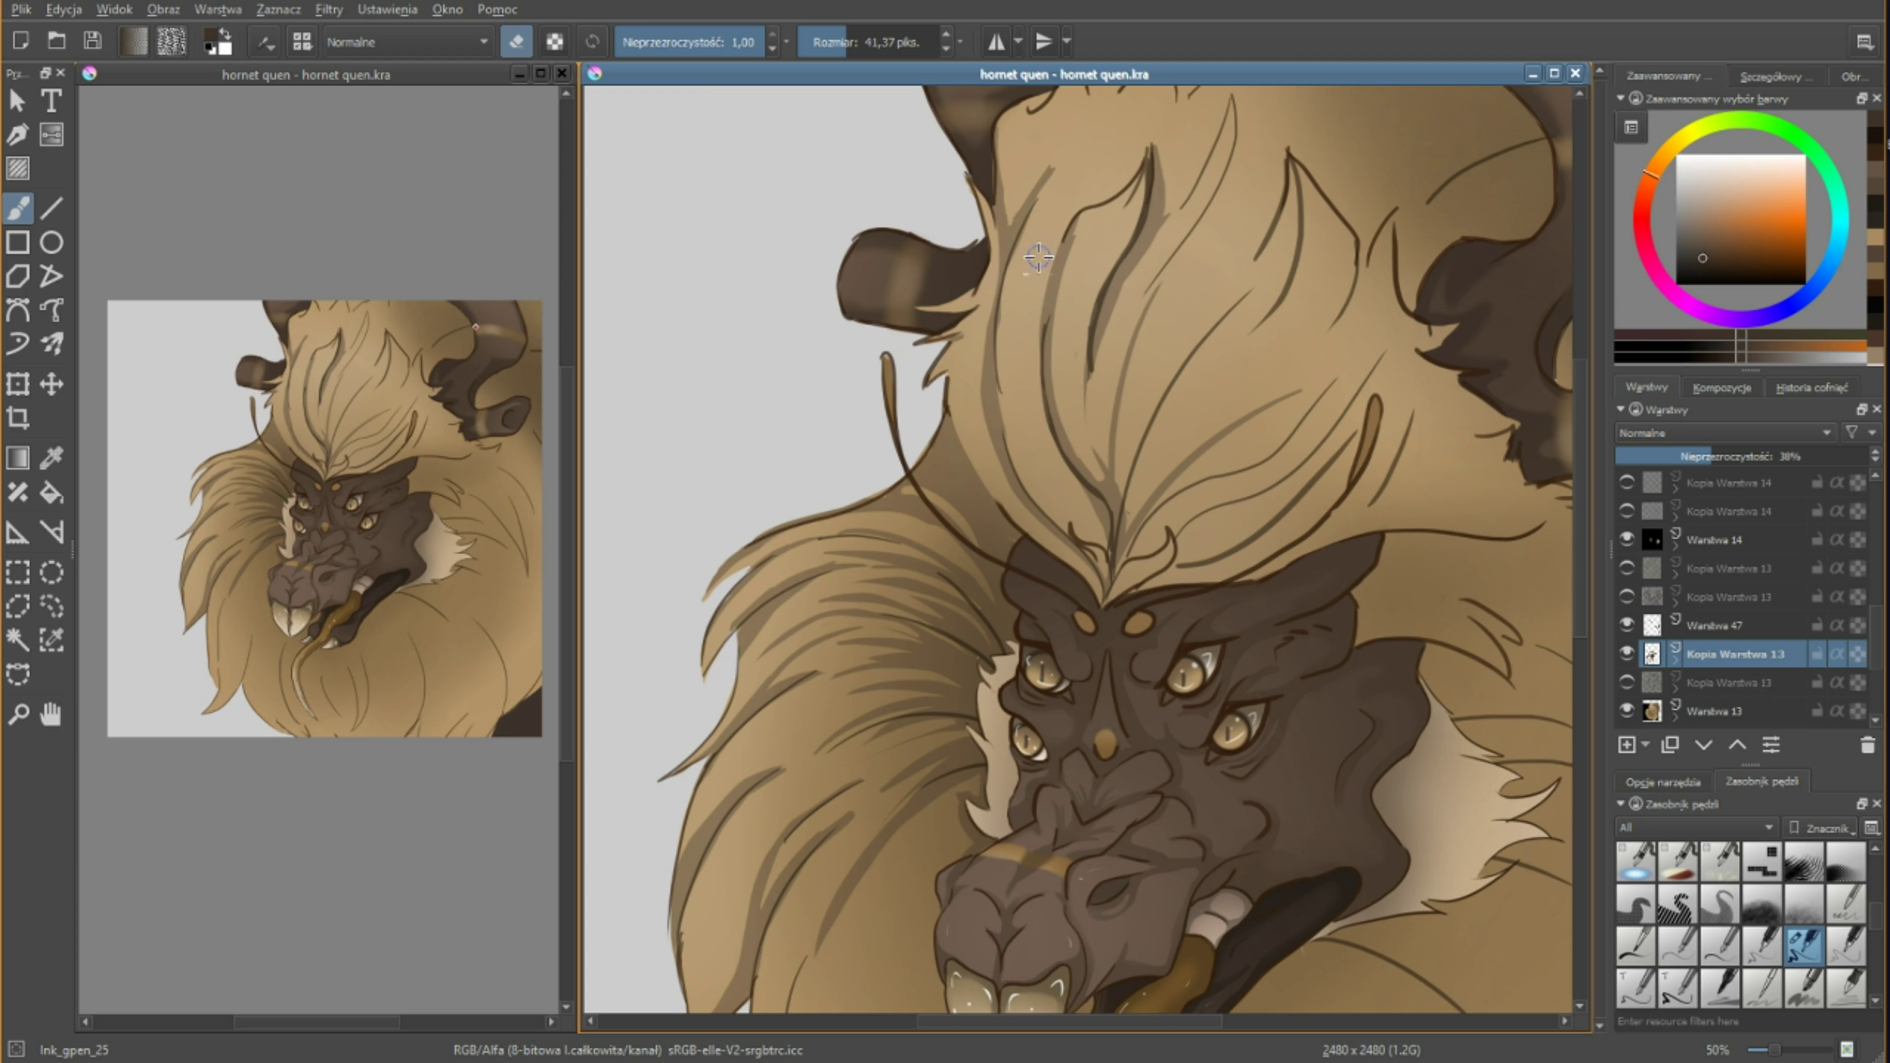
drag(1097, 462, 1073, 347)
drag(1106, 462, 1239, 145)
drag(1191, 485, 1269, 194)
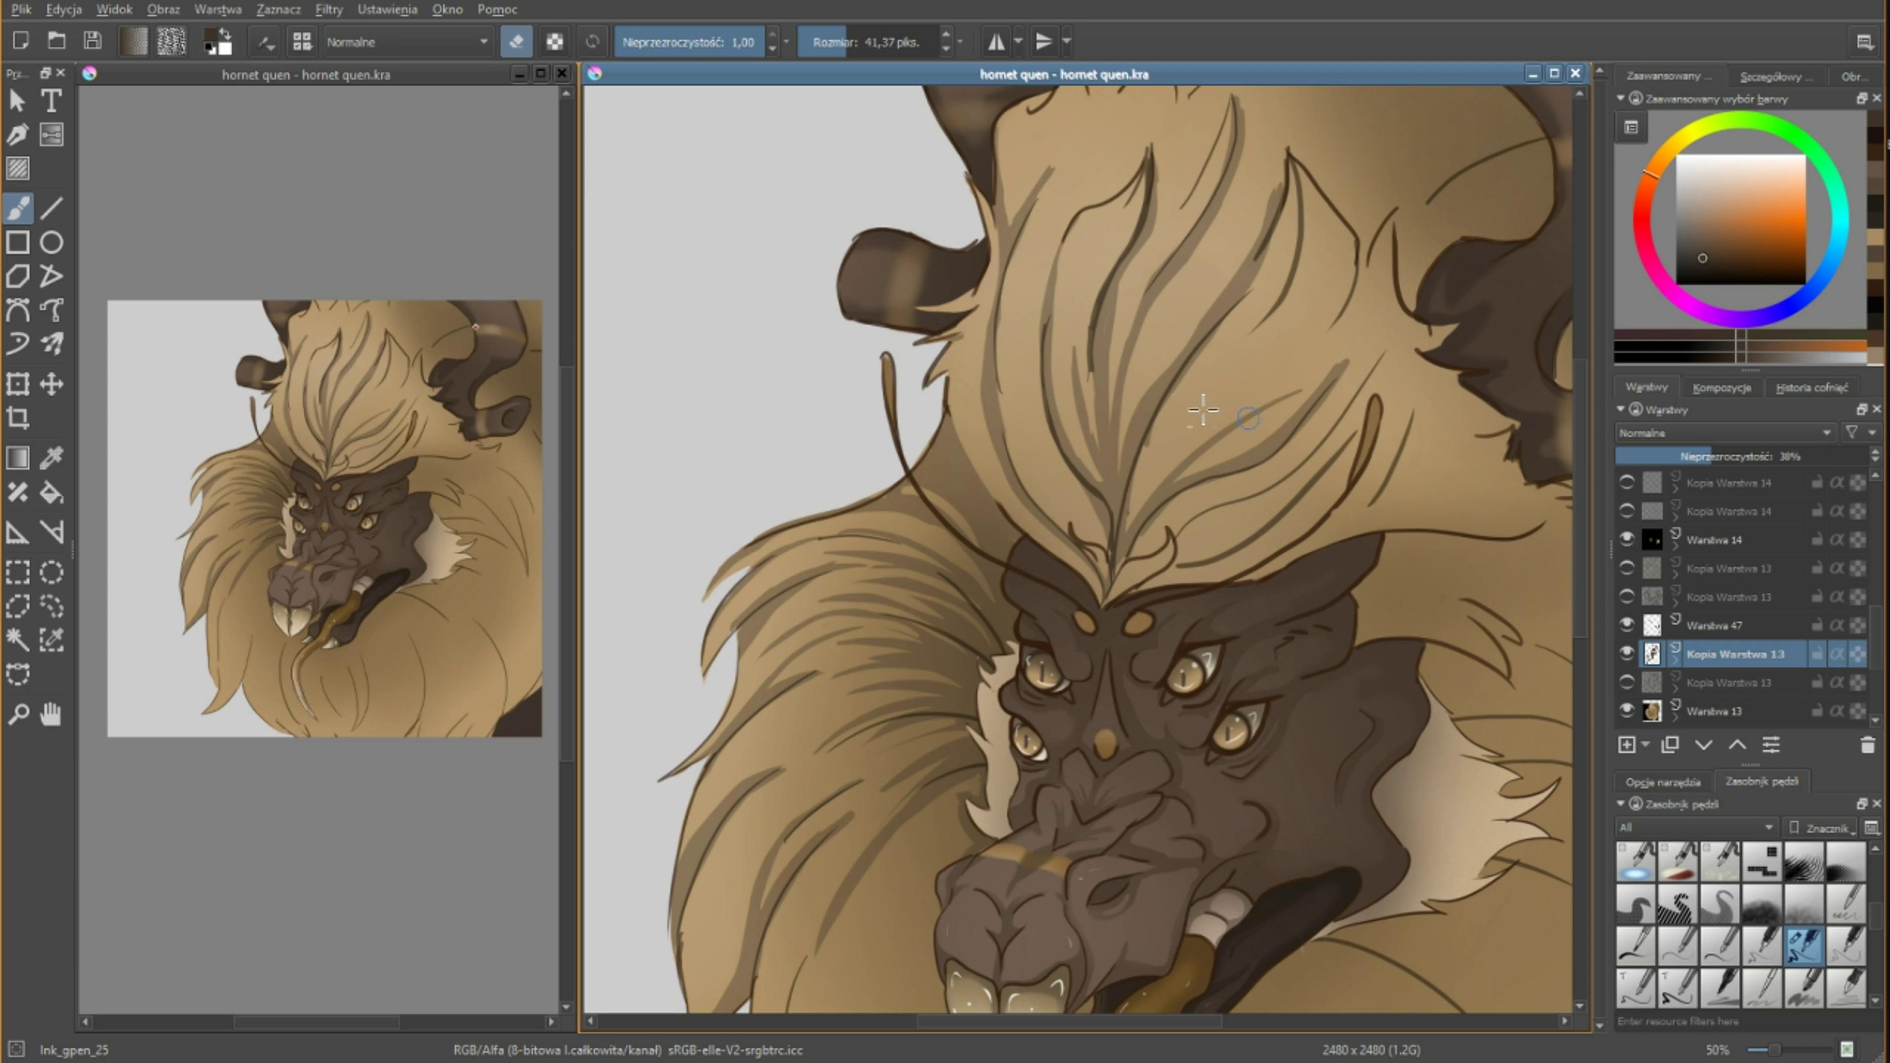
key(ctrl+z)
key(ctrl+z)
key(ctrl+z)
Thicken the long dark hair lines running down the centre of the crest.
drag(1200, 335, 1129, 491)
key(e)
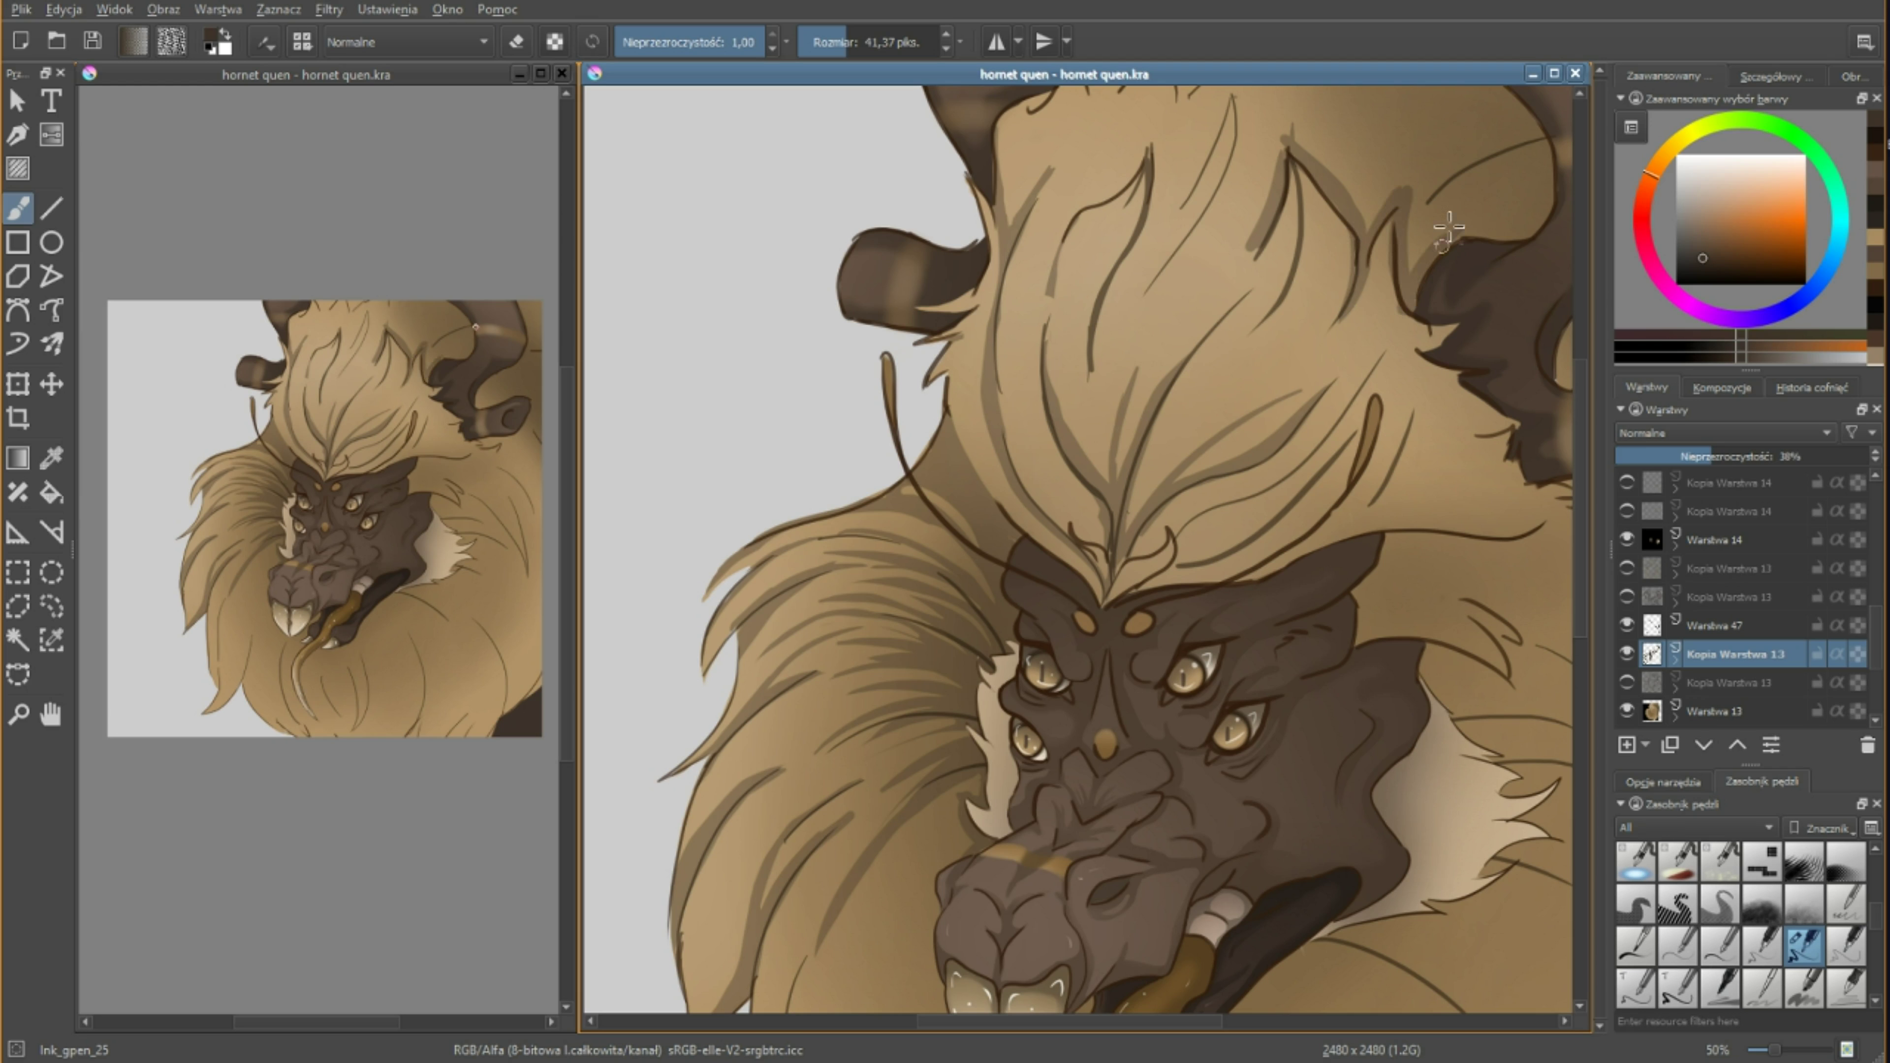
scroll(1094, 341, up, 3)
drag(1184, 483, 1092, 645)
key(e)
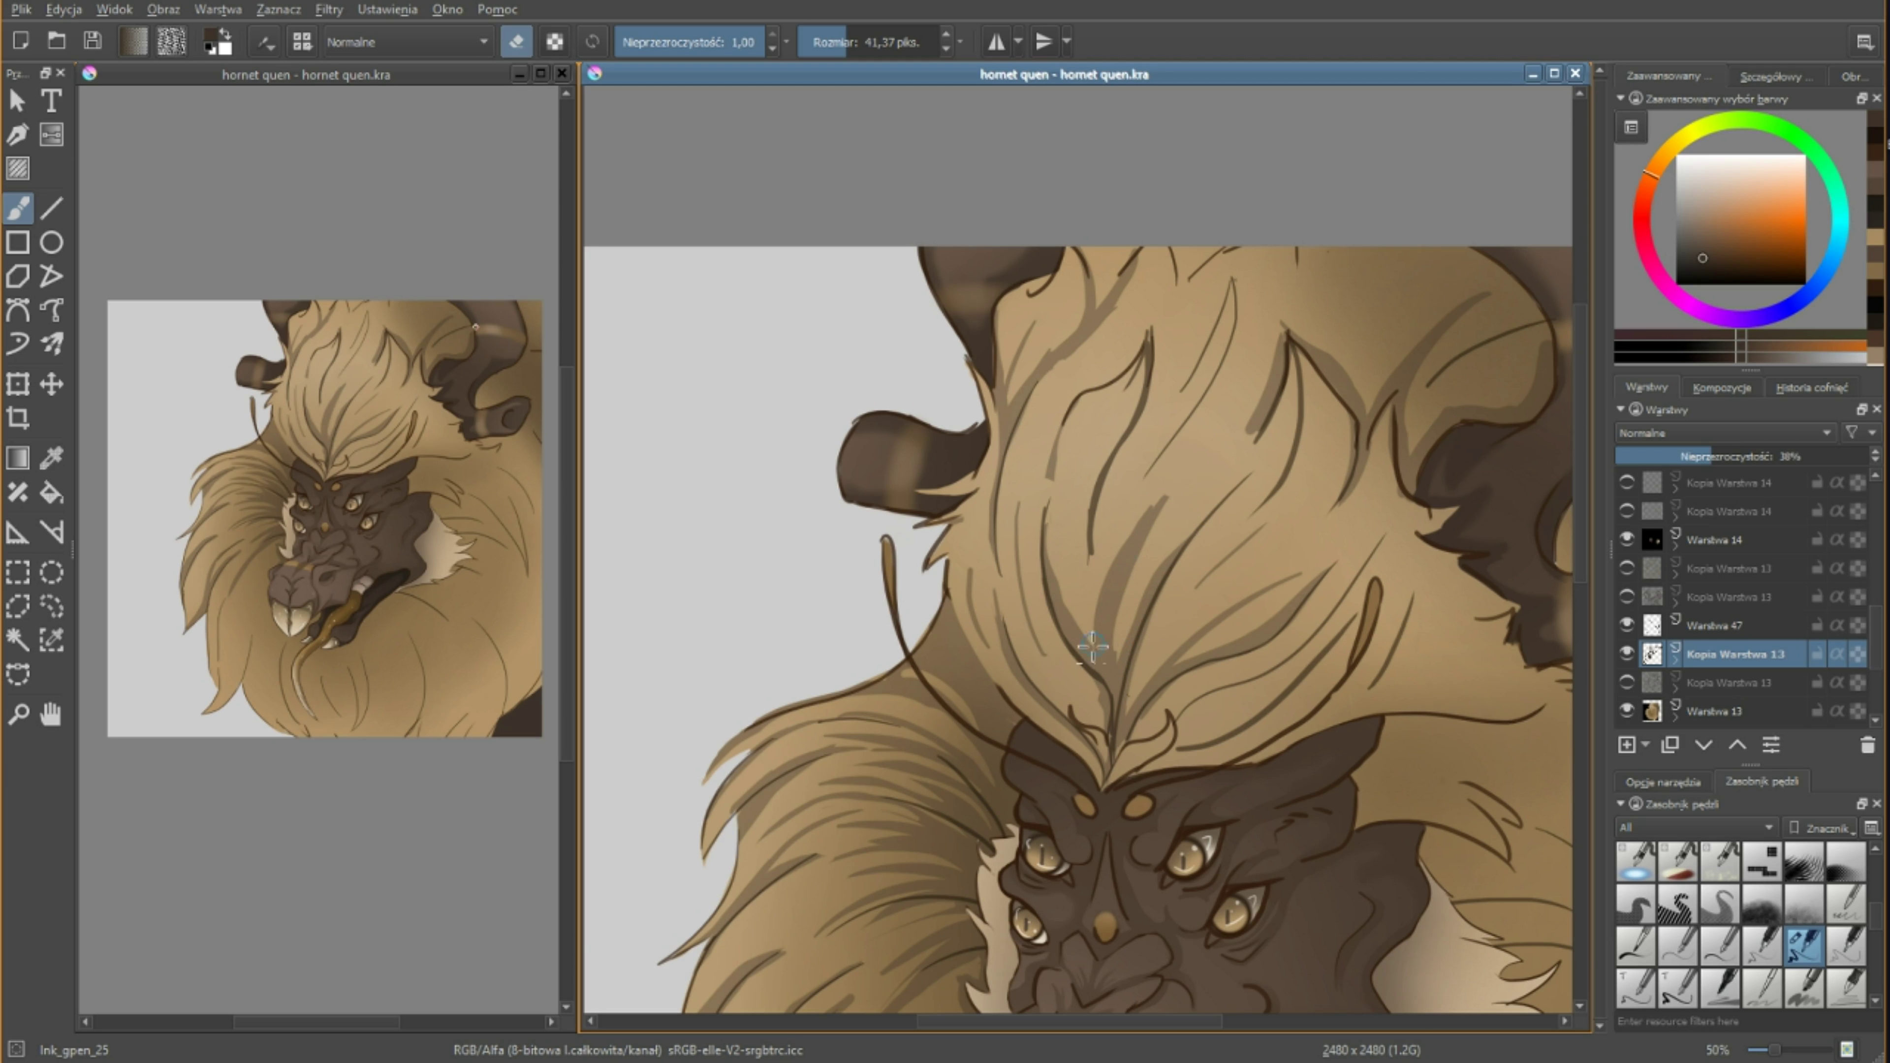
drag(1239, 285, 1153, 474)
key(e)
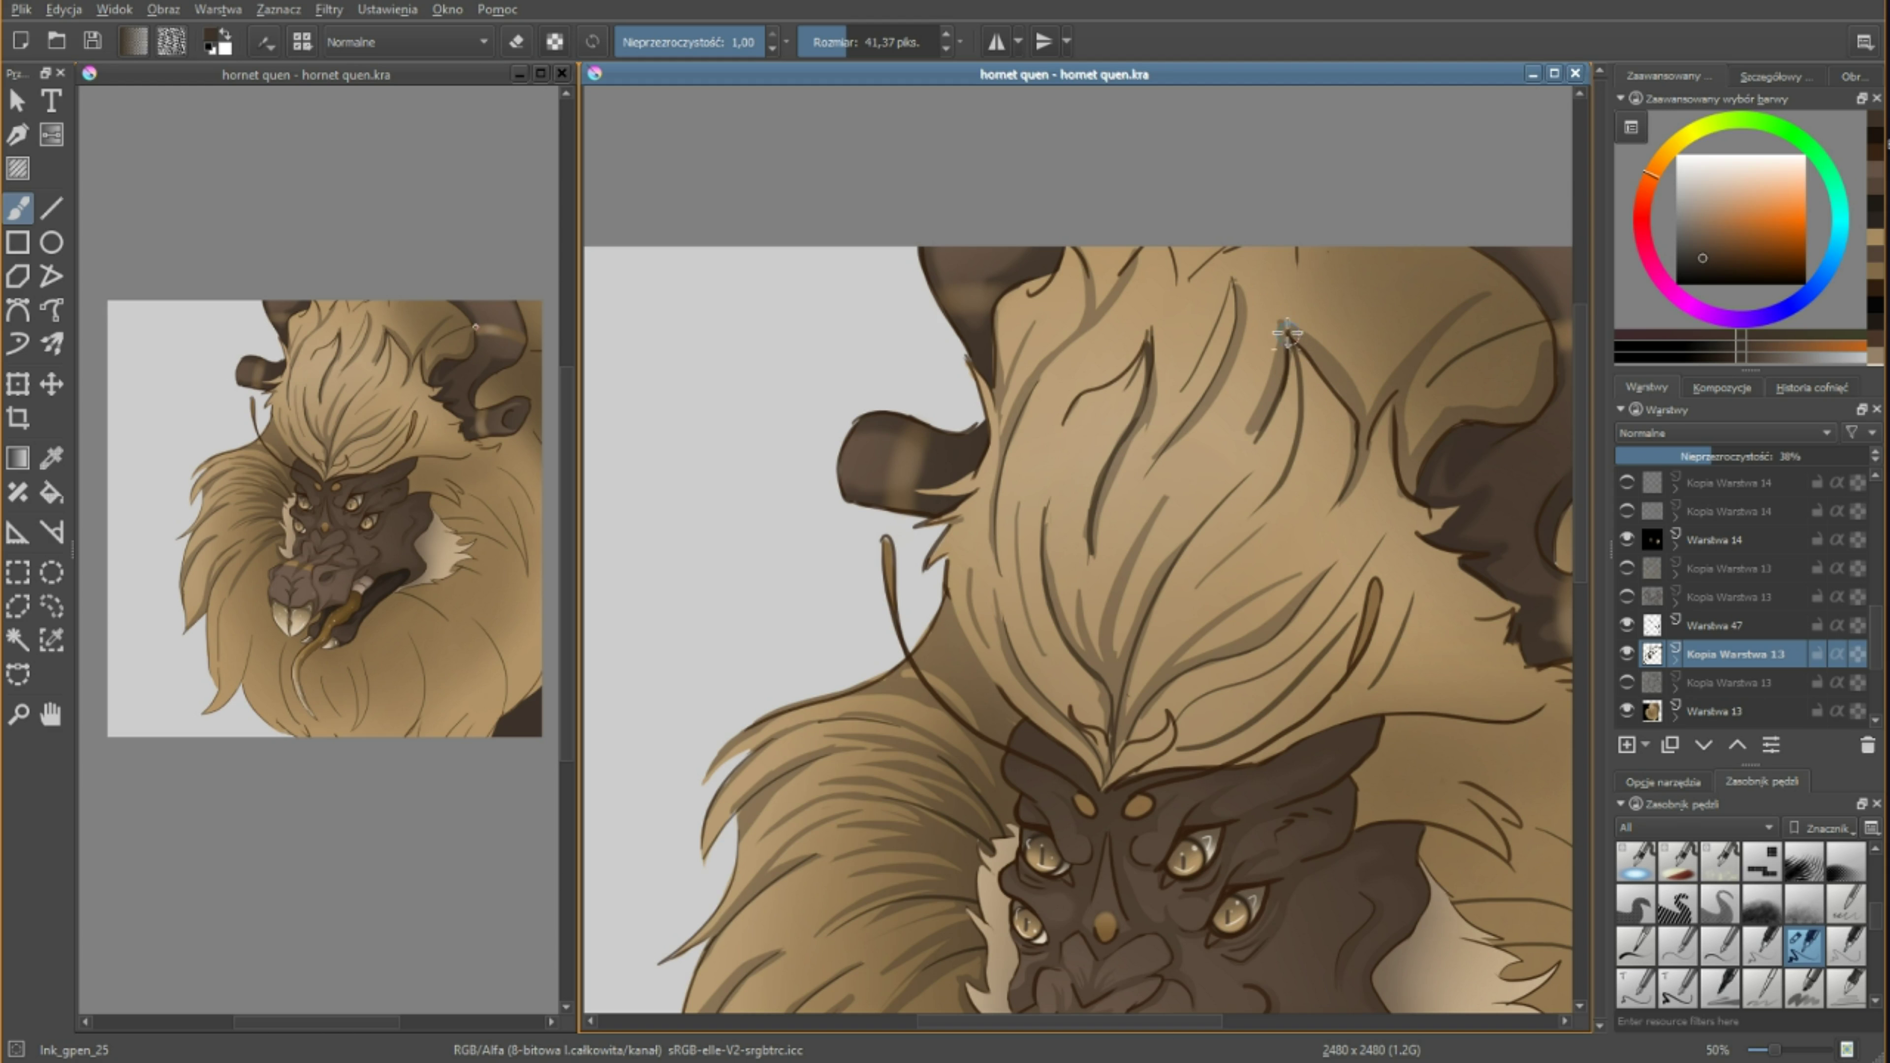
scroll(1310, 334, up, 1)
Shade the horn's inner edge and paint dark shadows below the pale tuft with a larger brush.
scroll(1107, 472, down, 1)
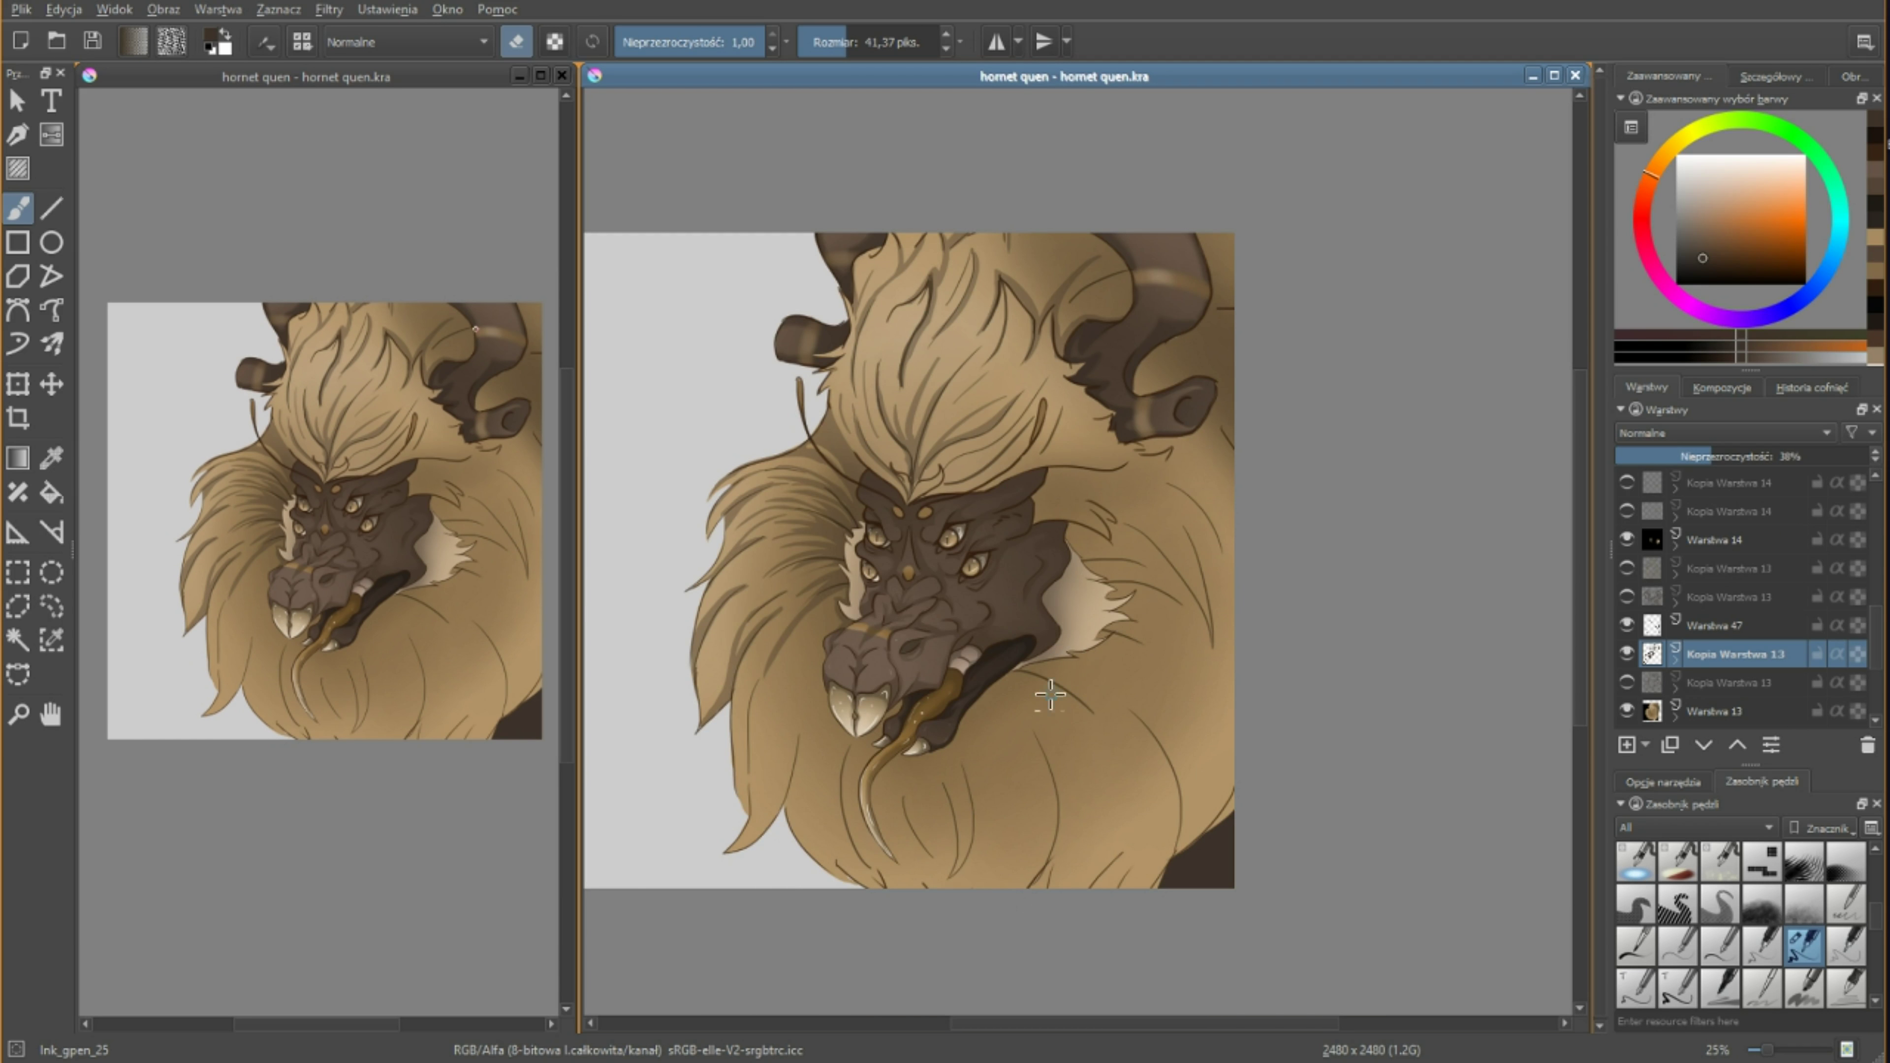
key(e)
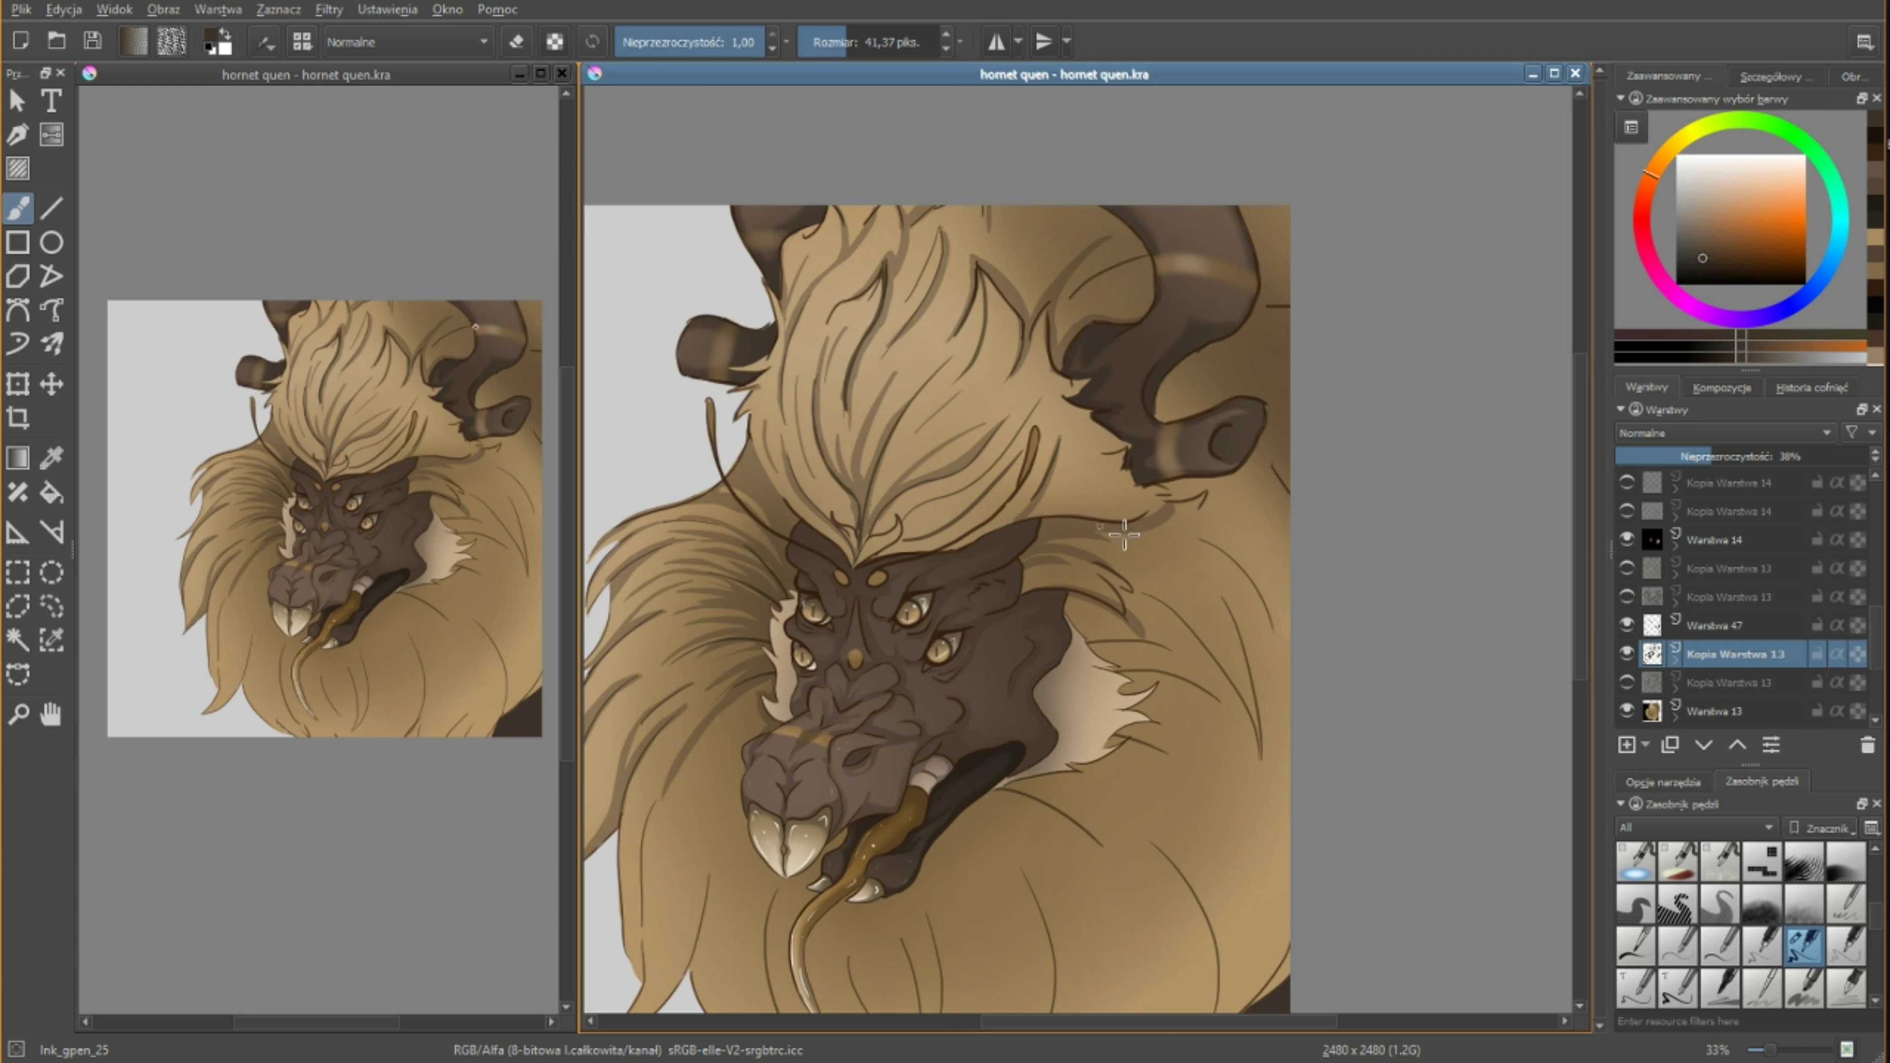
drag(1124, 534, 1265, 243)
scroll(1084, 317, down, 3)
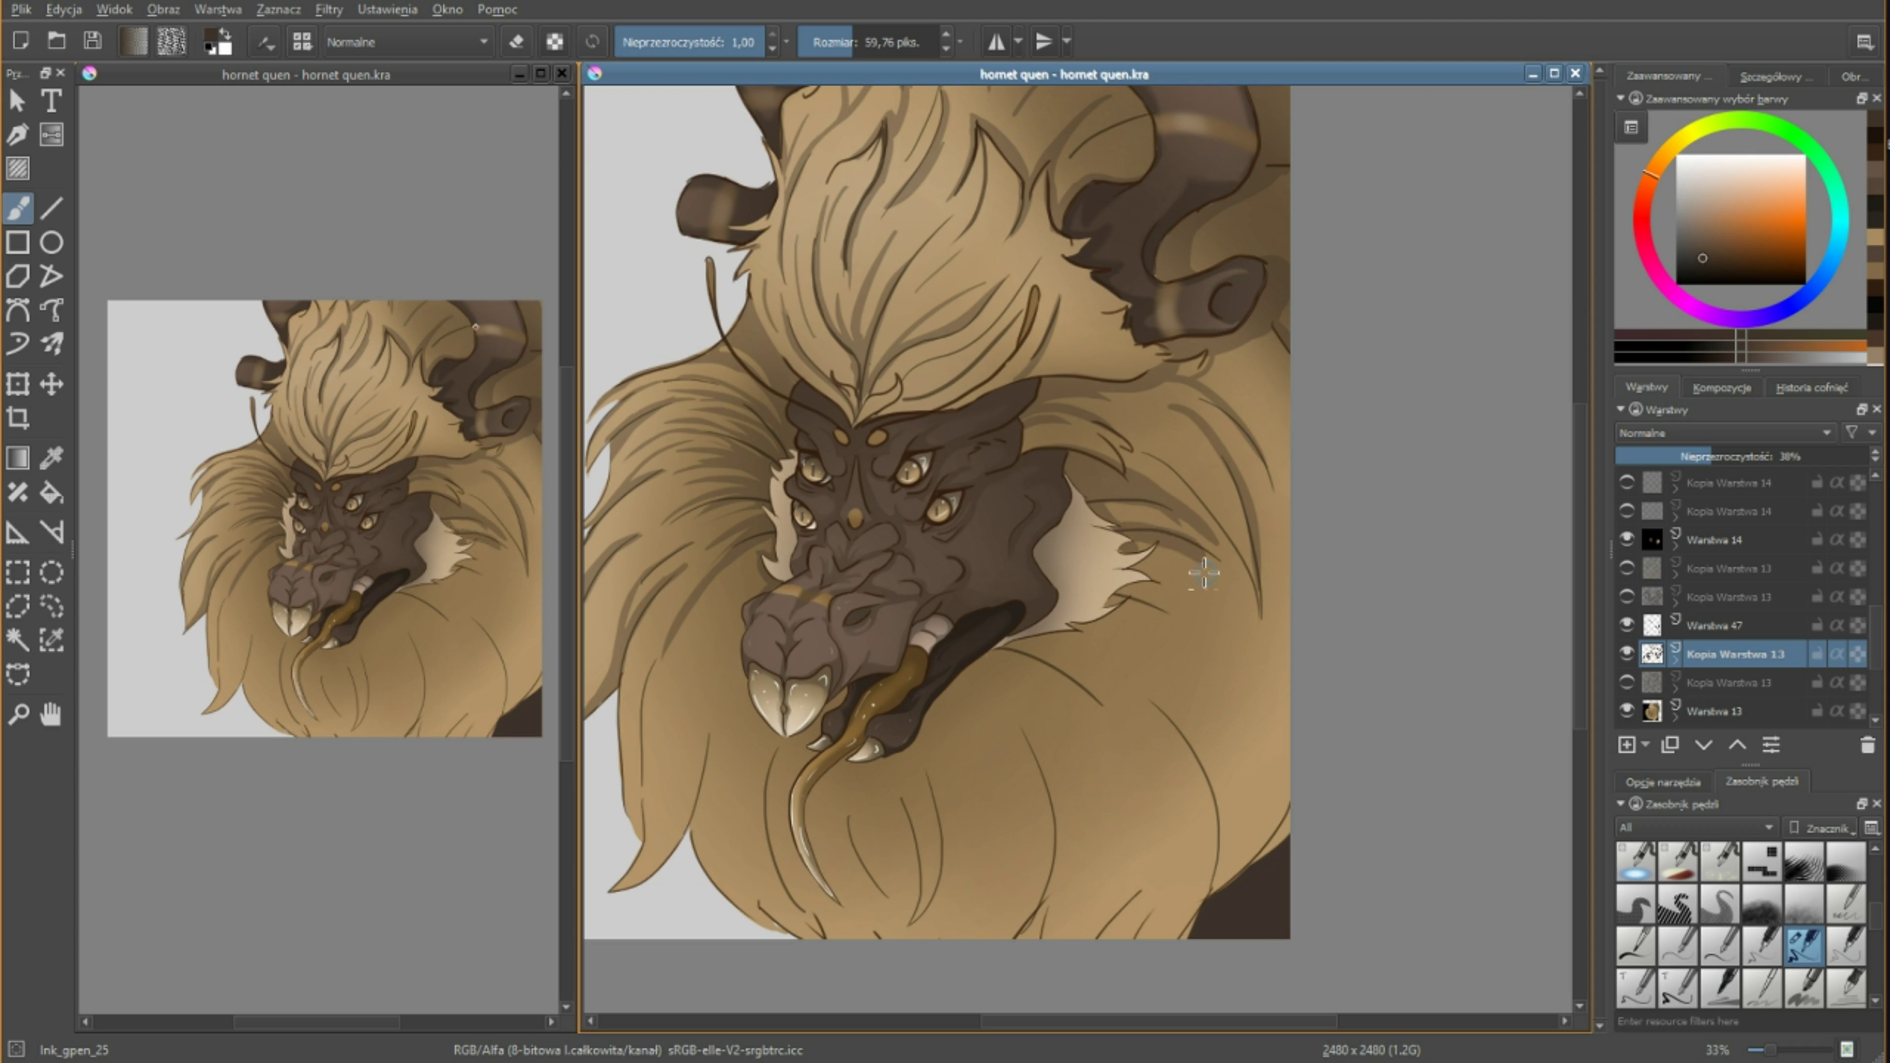
key(bracketright)
key(bracketright)
drag(1105, 630, 1209, 726)
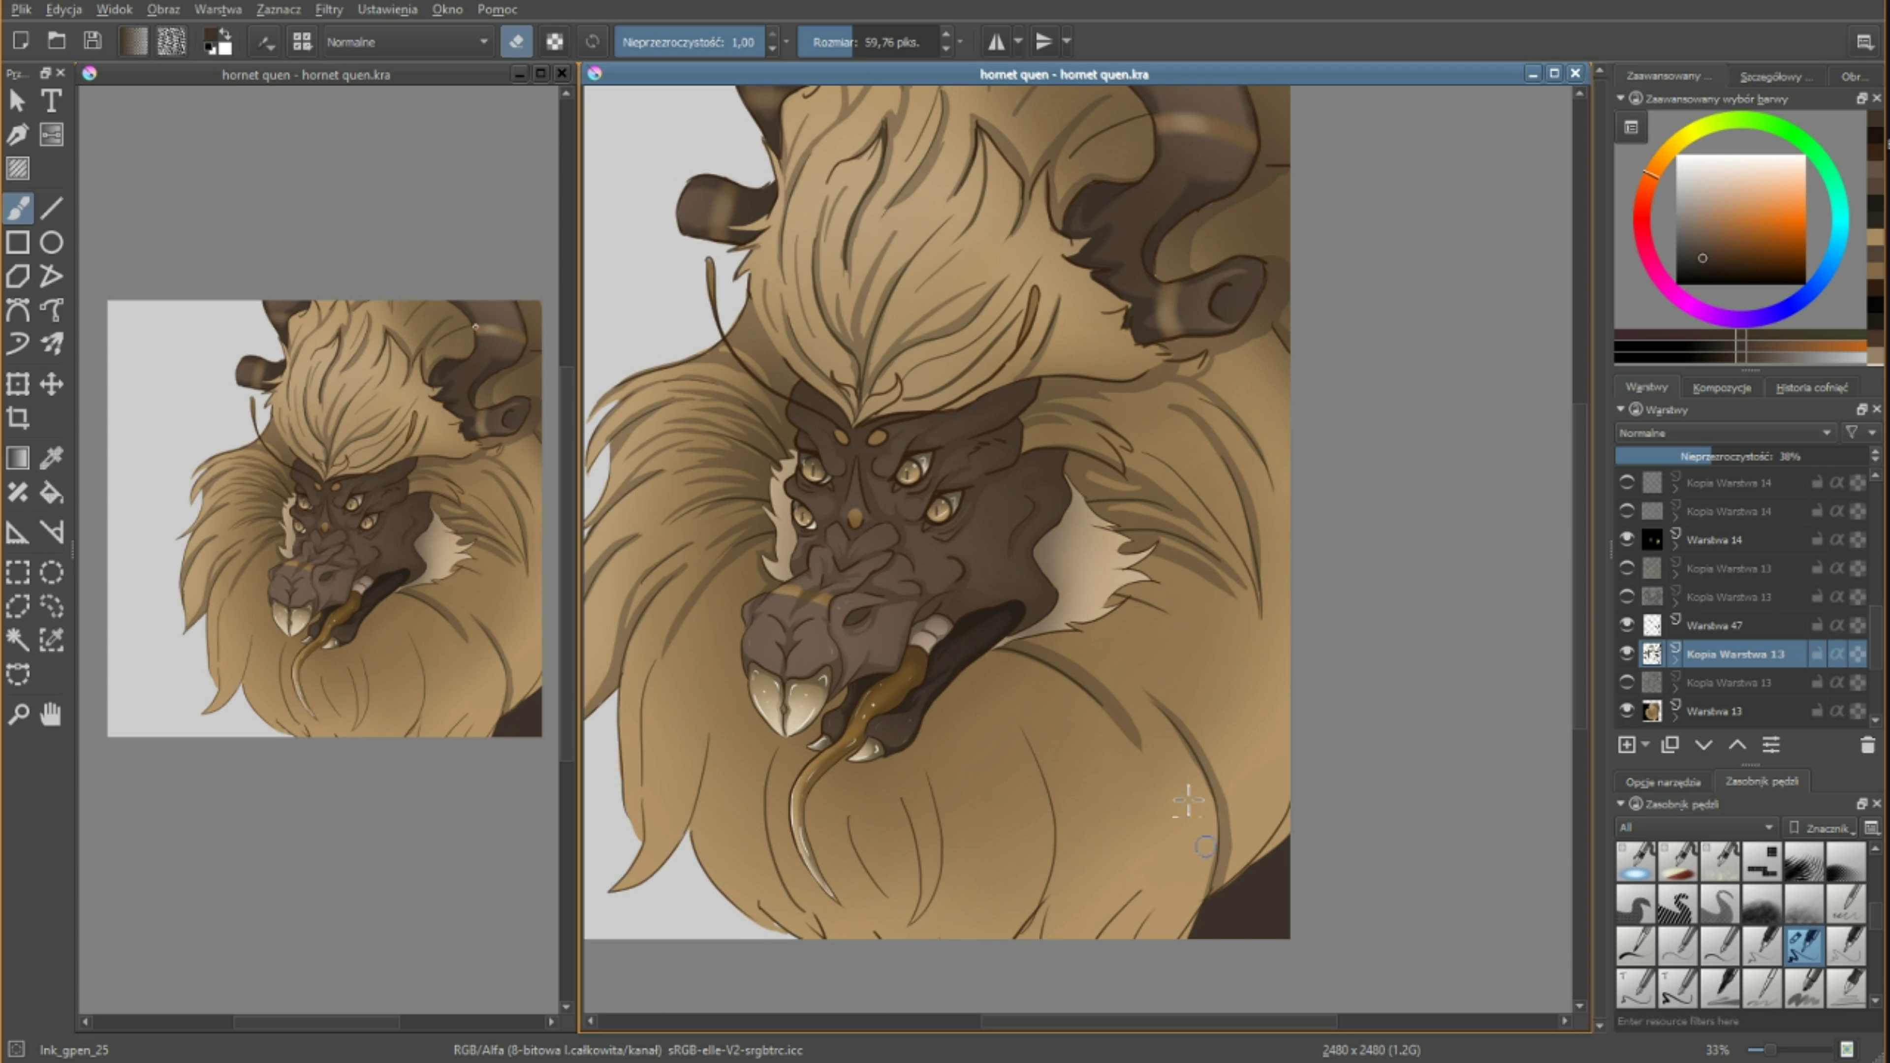
drag(1042, 657, 1129, 741)
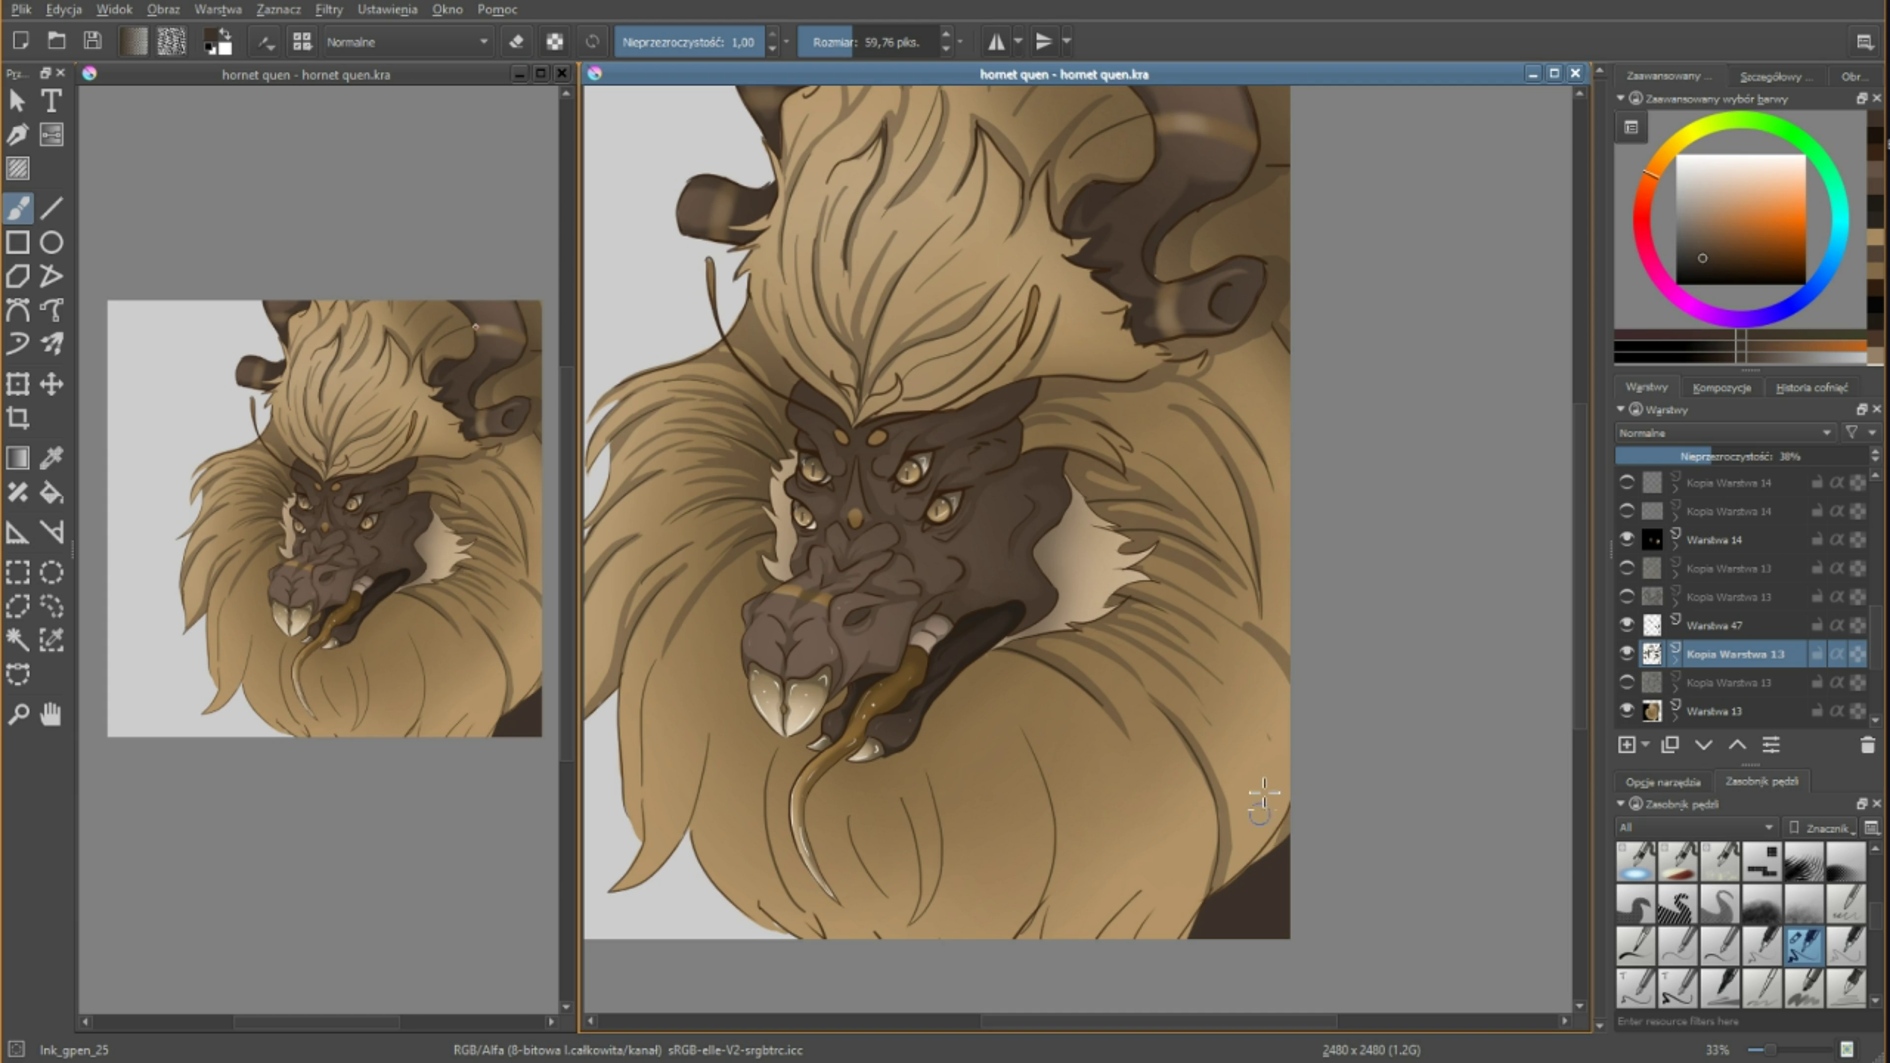
Streak dark shading through the lower fur below the mouth, undoing and erasing stray strokes.
drag(737, 640, 681, 837)
drag(826, 737, 771, 938)
key(ctrl+z)
key(e)
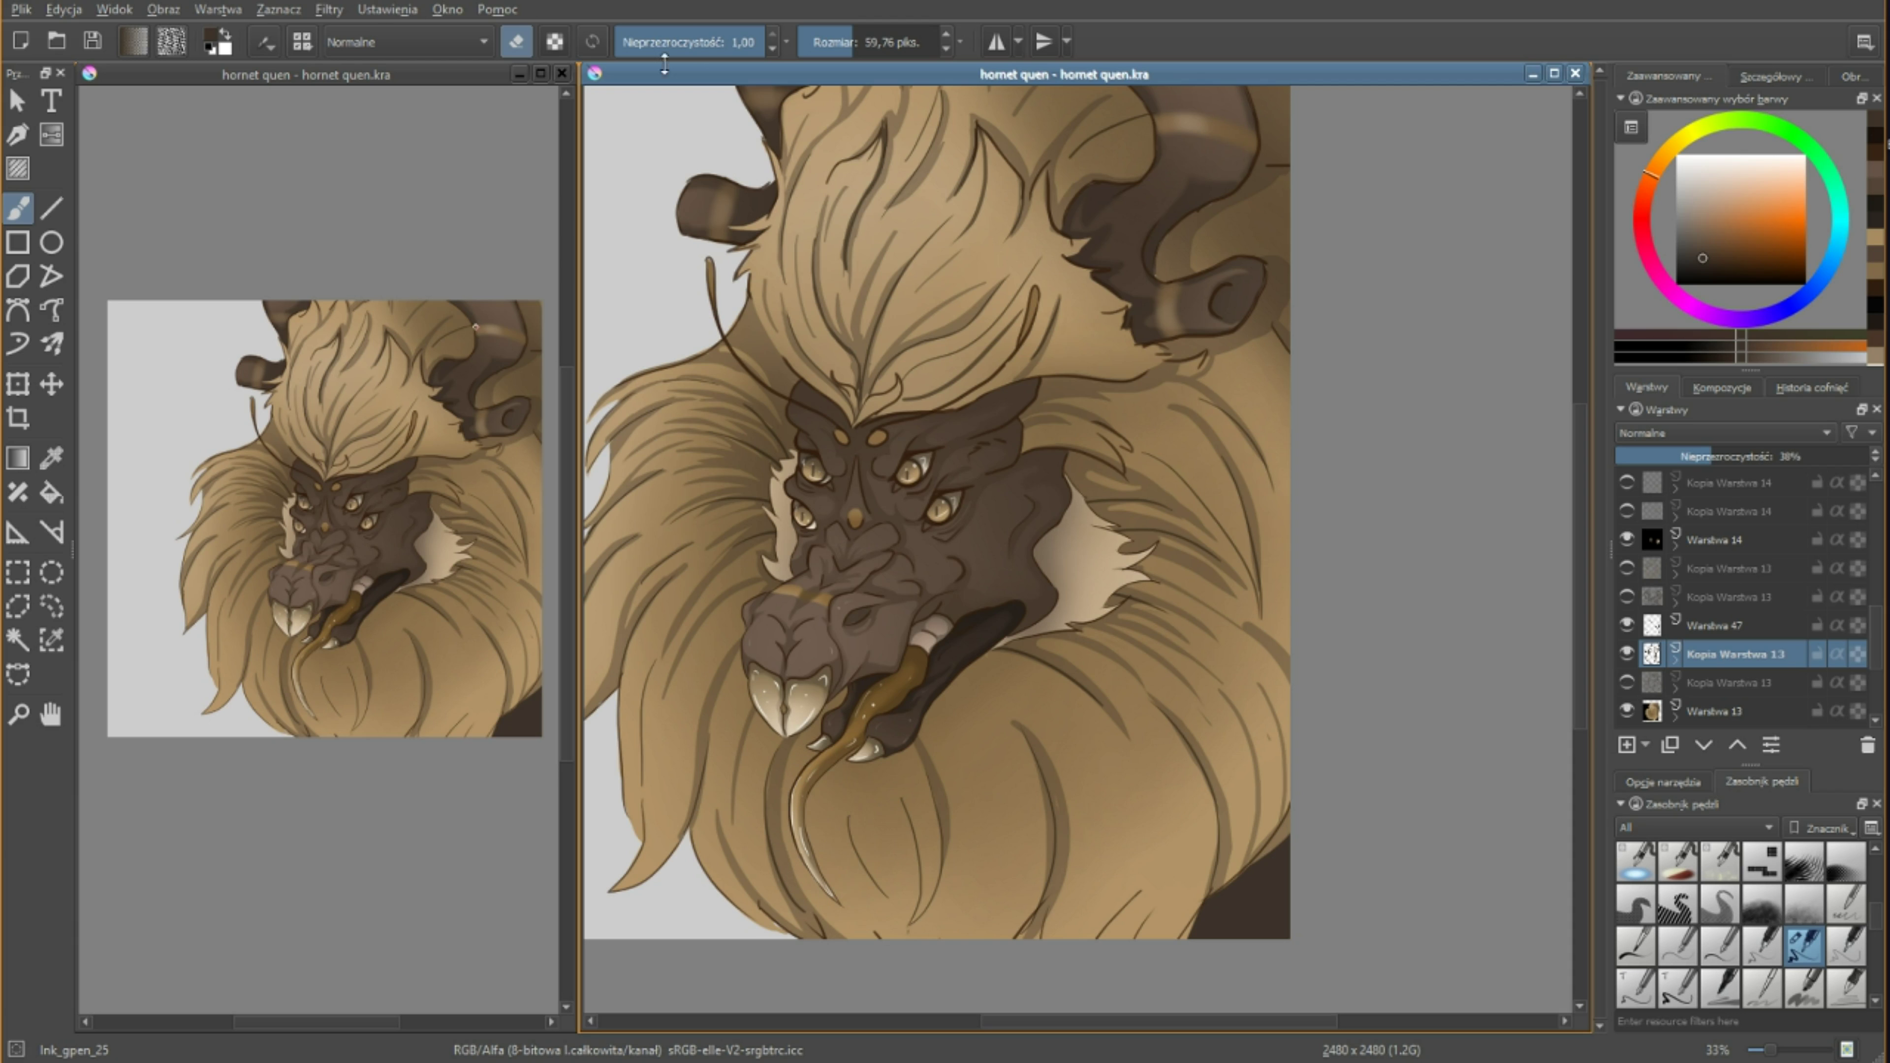
key(e)
drag(878, 763, 856, 848)
mouse_move(949, 668)
mouse_down()
mouse_move(993, 820)
mouse_move(1064, 677)
mouse_up()
key(e)
drag(968, 864, 954, 670)
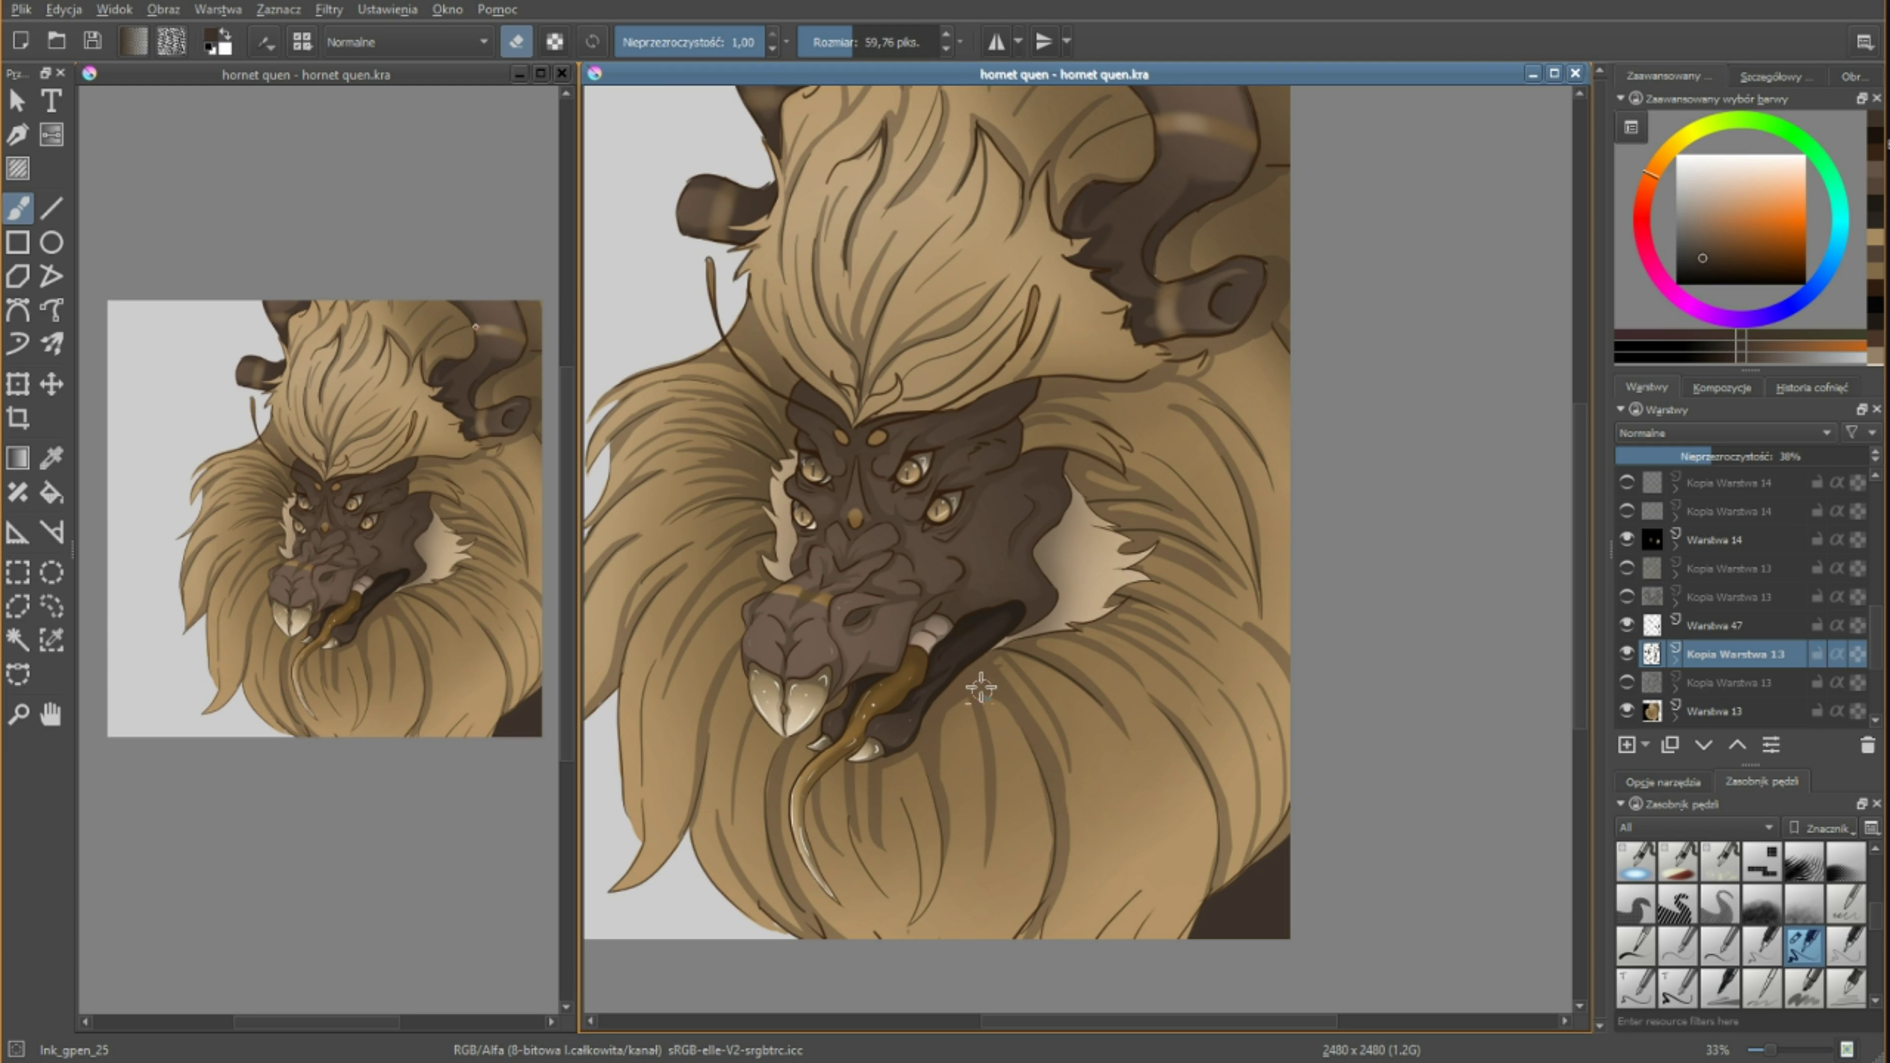
drag(1098, 935, 1137, 813)
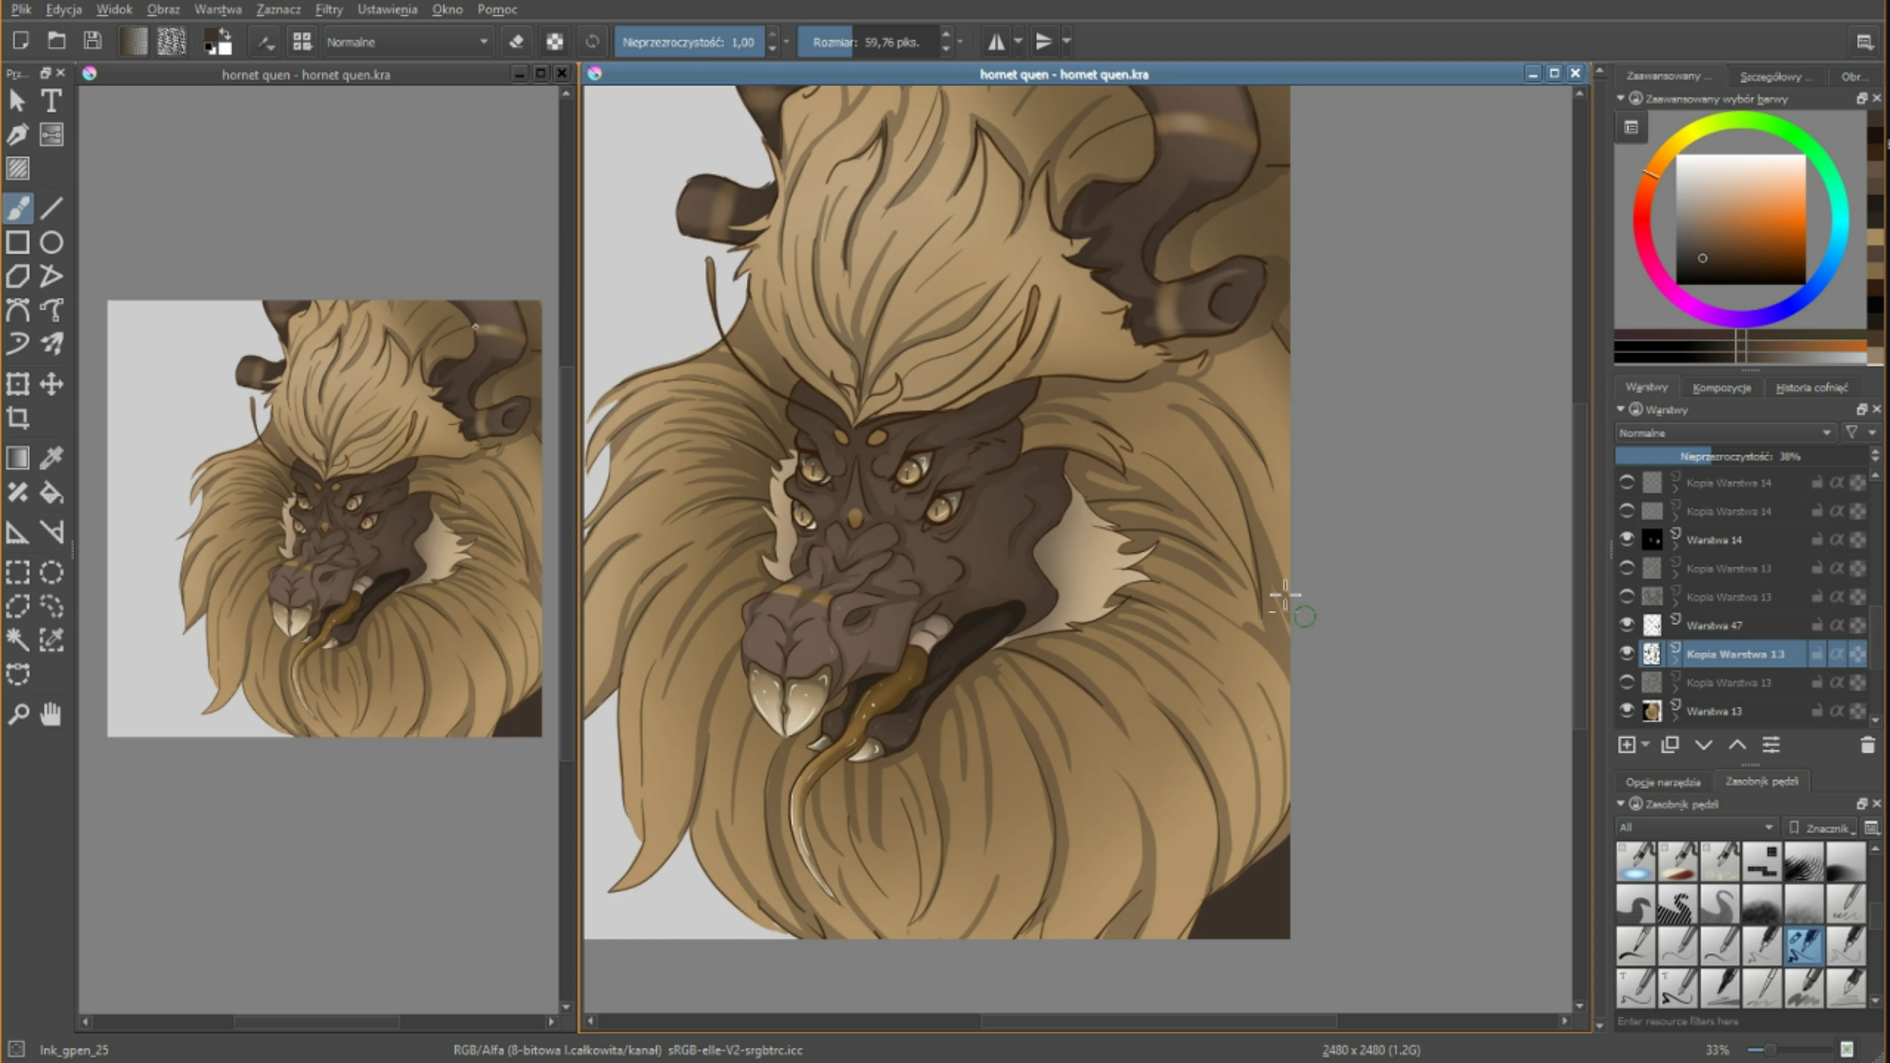
Darken the fur beside the horn and add a new empty layer, Warstwa 48.
drag(1165, 383, 1284, 481)
drag(1127, 439, 1217, 571)
key(minus)
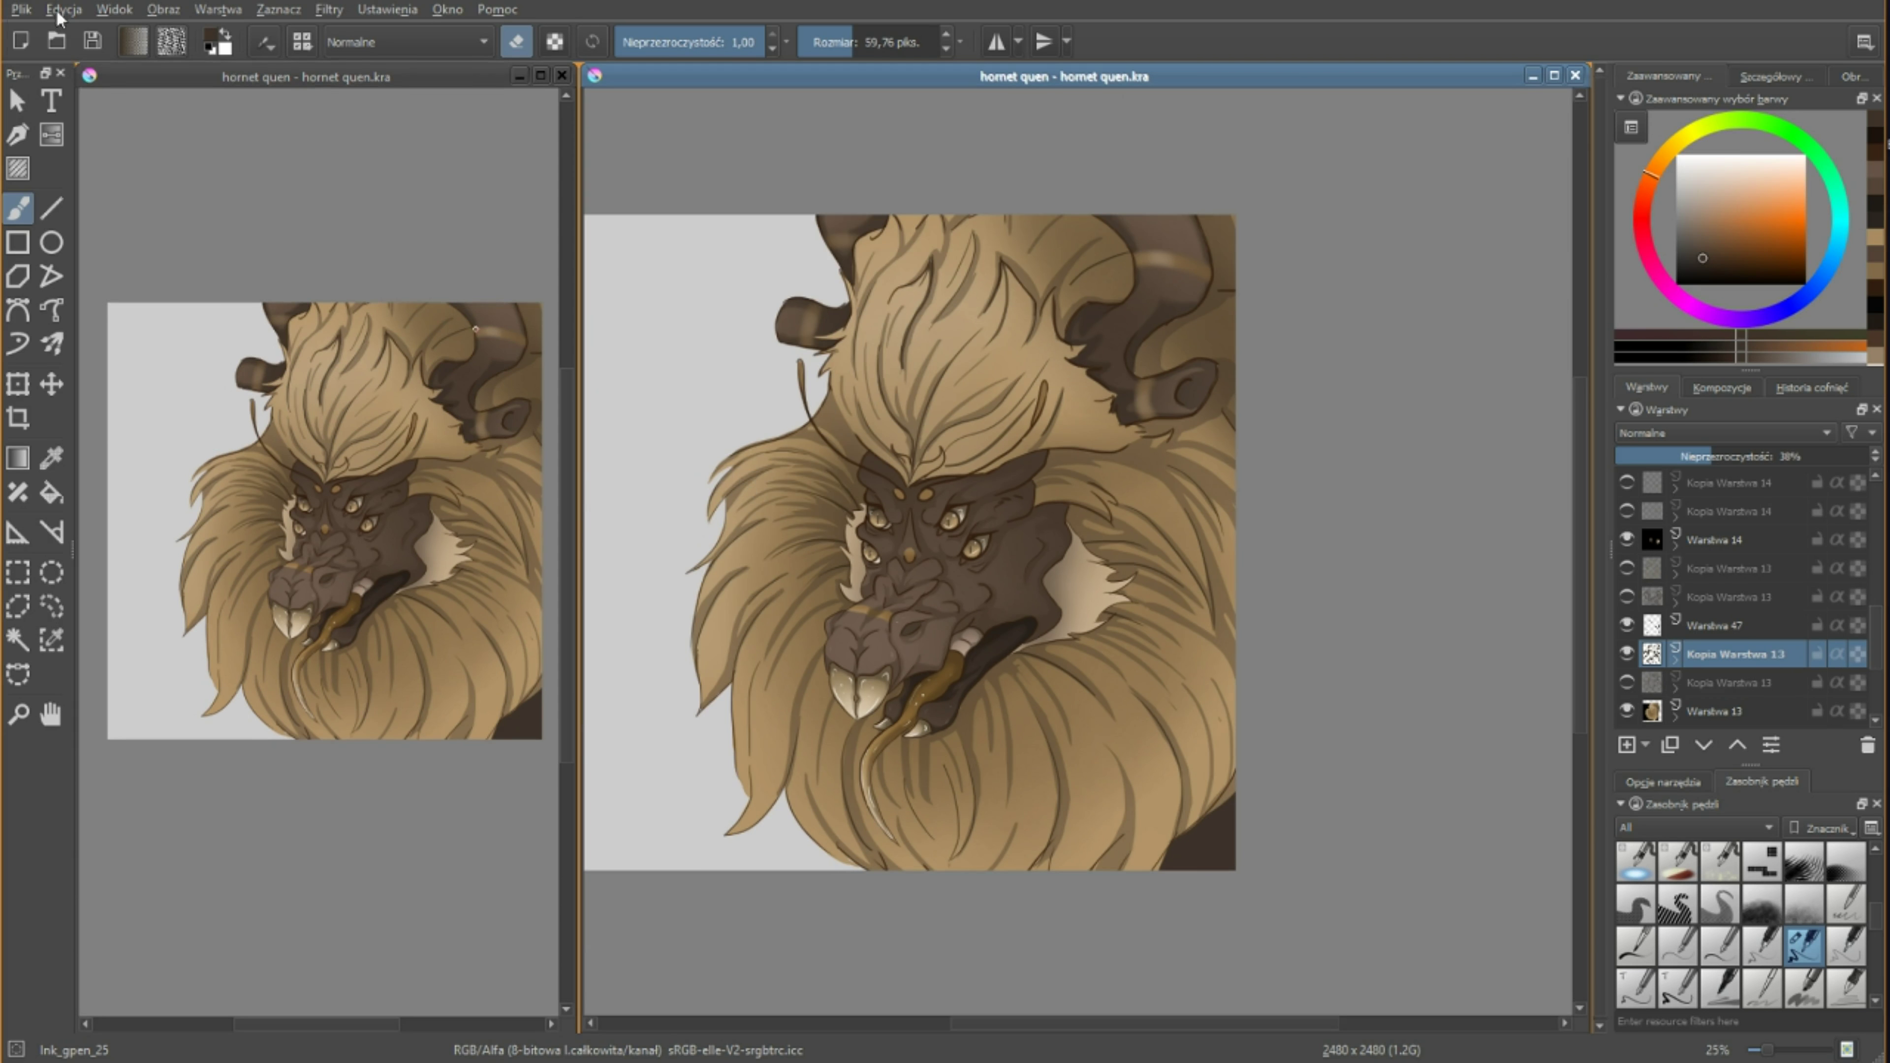
key(Insert)
Paint light cream highlight patches across the mane with a soft airbrush.
right_click(920, 346)
drag(919, 331, 878, 406)
drag(789, 458, 744, 566)
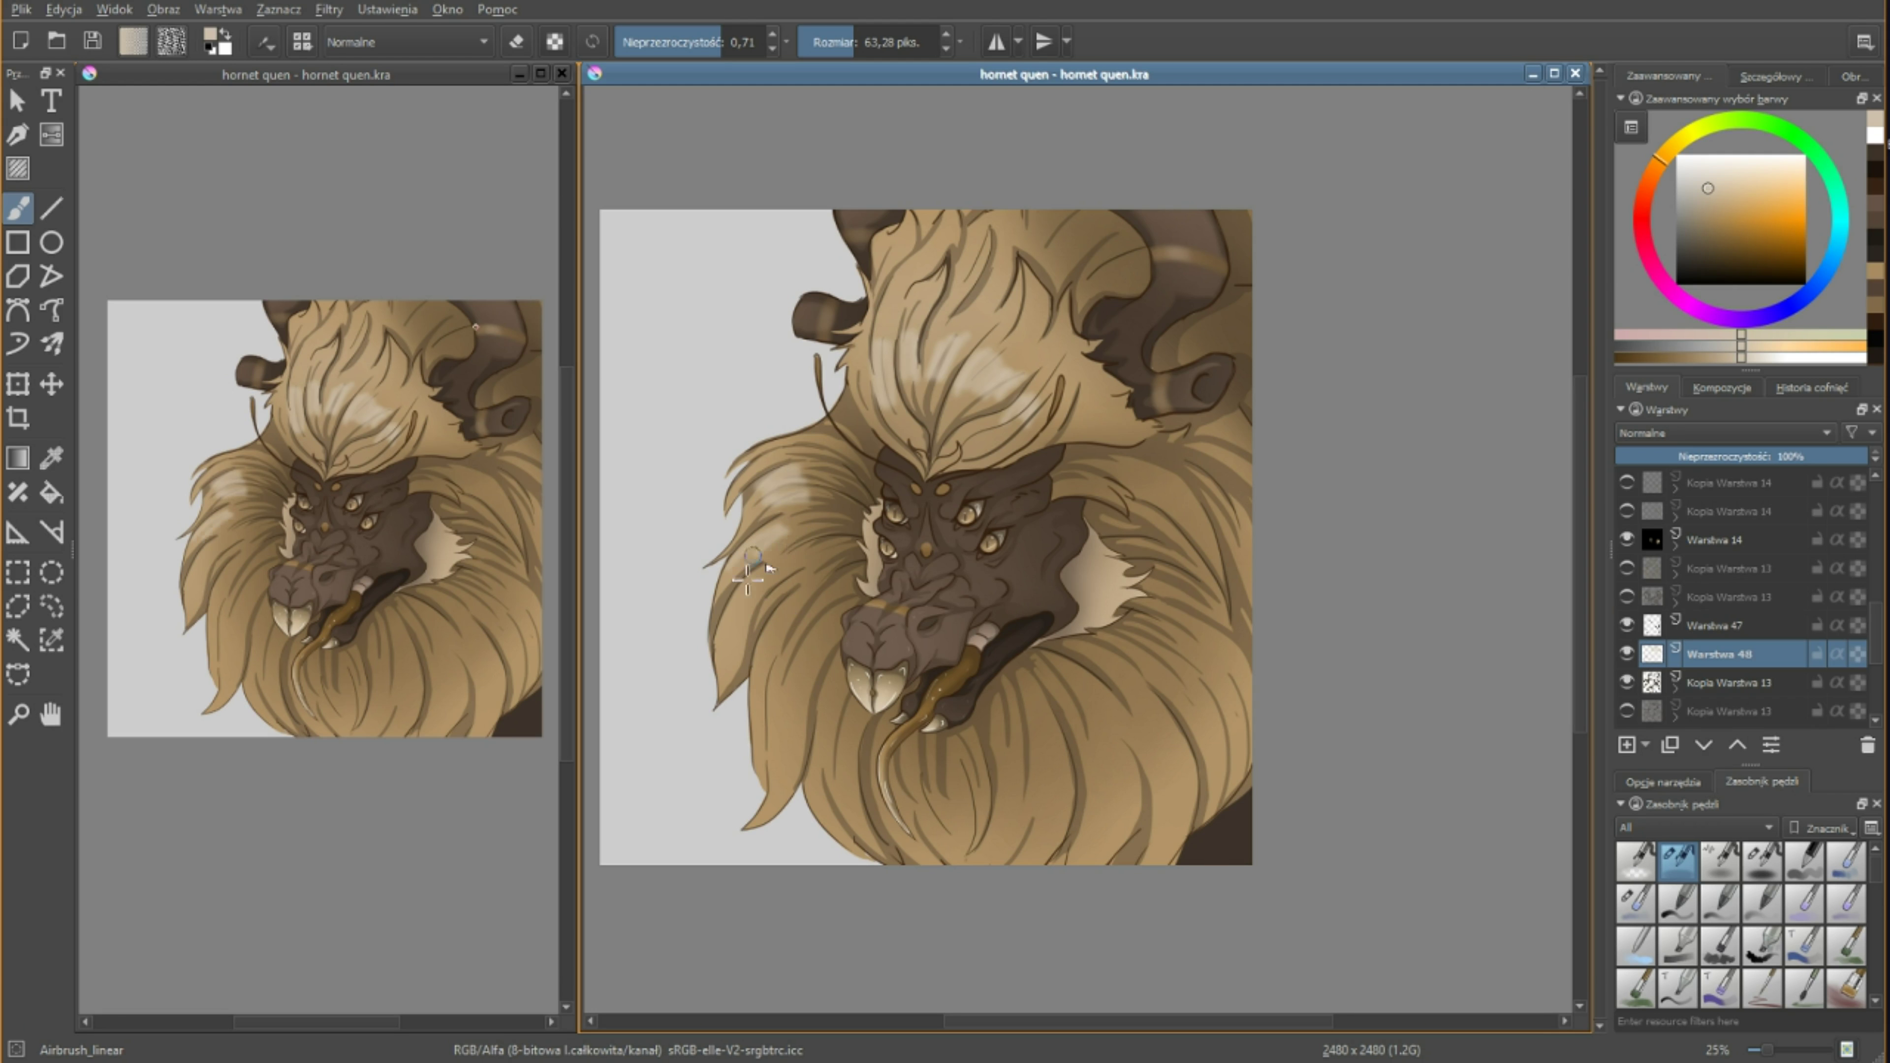
drag(1065, 771, 997, 819)
drag(804, 543, 733, 681)
drag(1146, 737, 1005, 841)
drag(1243, 648, 1176, 745)
Set the highlight layer's opacity to about 56% and return to the soft airbrush.
mouse_move(1860, 456)
mouse_down()
mouse_move(1728, 458)
mouse_move(1756, 457)
mouse_up()
key(e)
drag(785, 696, 786, 592)
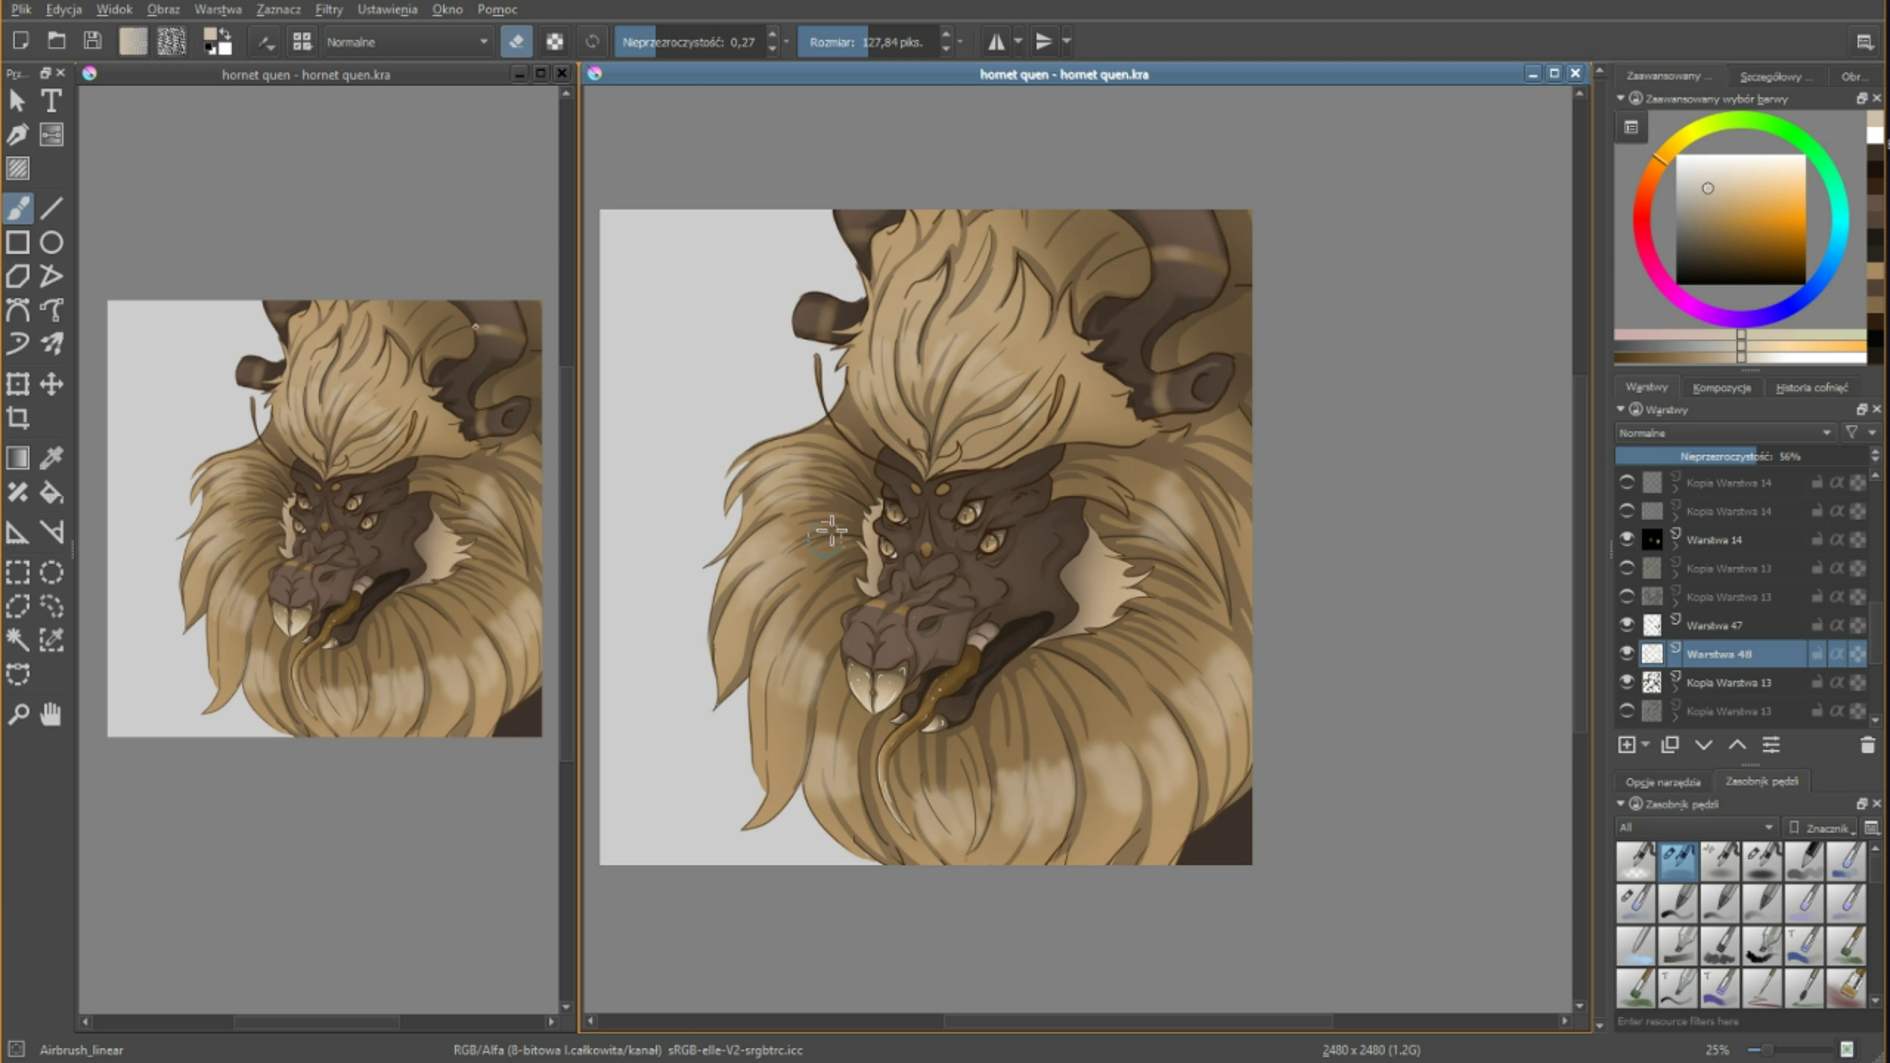
key(slash)
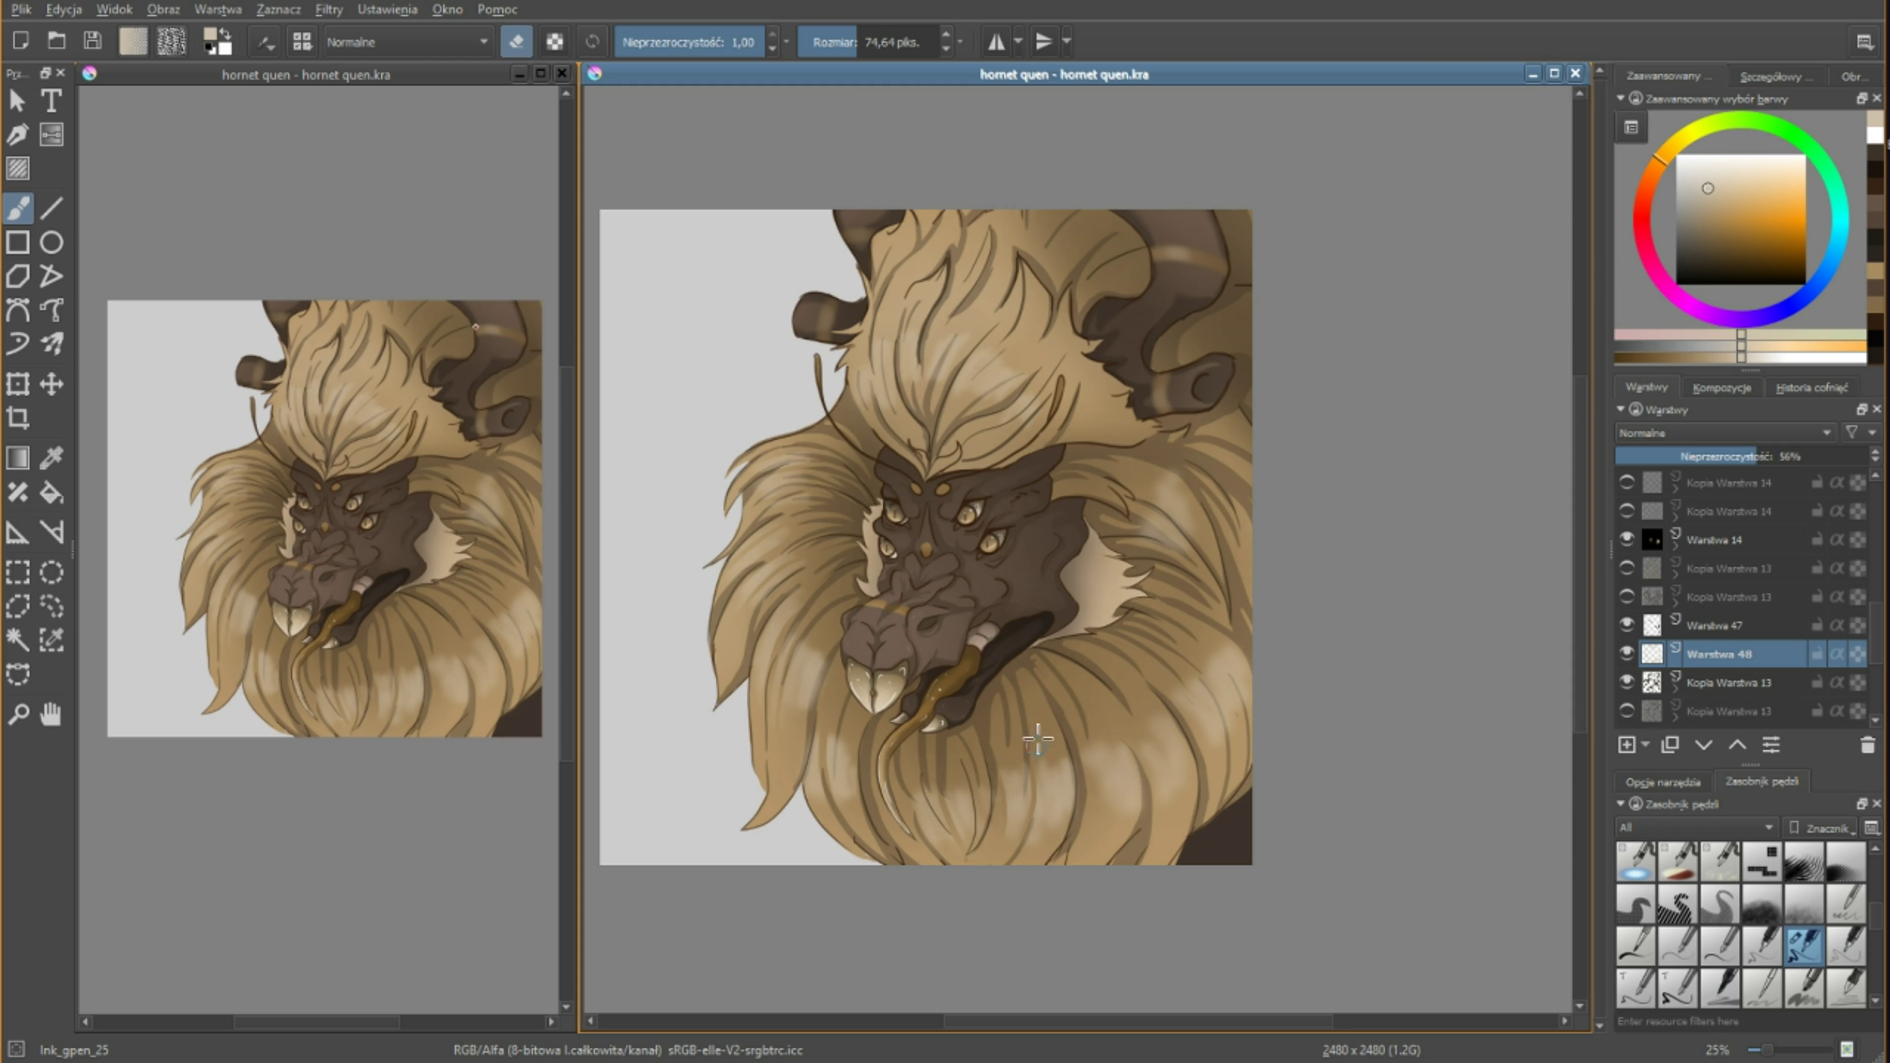
key(slash)
Apply a Gaussian blur to the Kopia Warstwa 13 fur streak layer.
key(plus)
key(Page_Down)
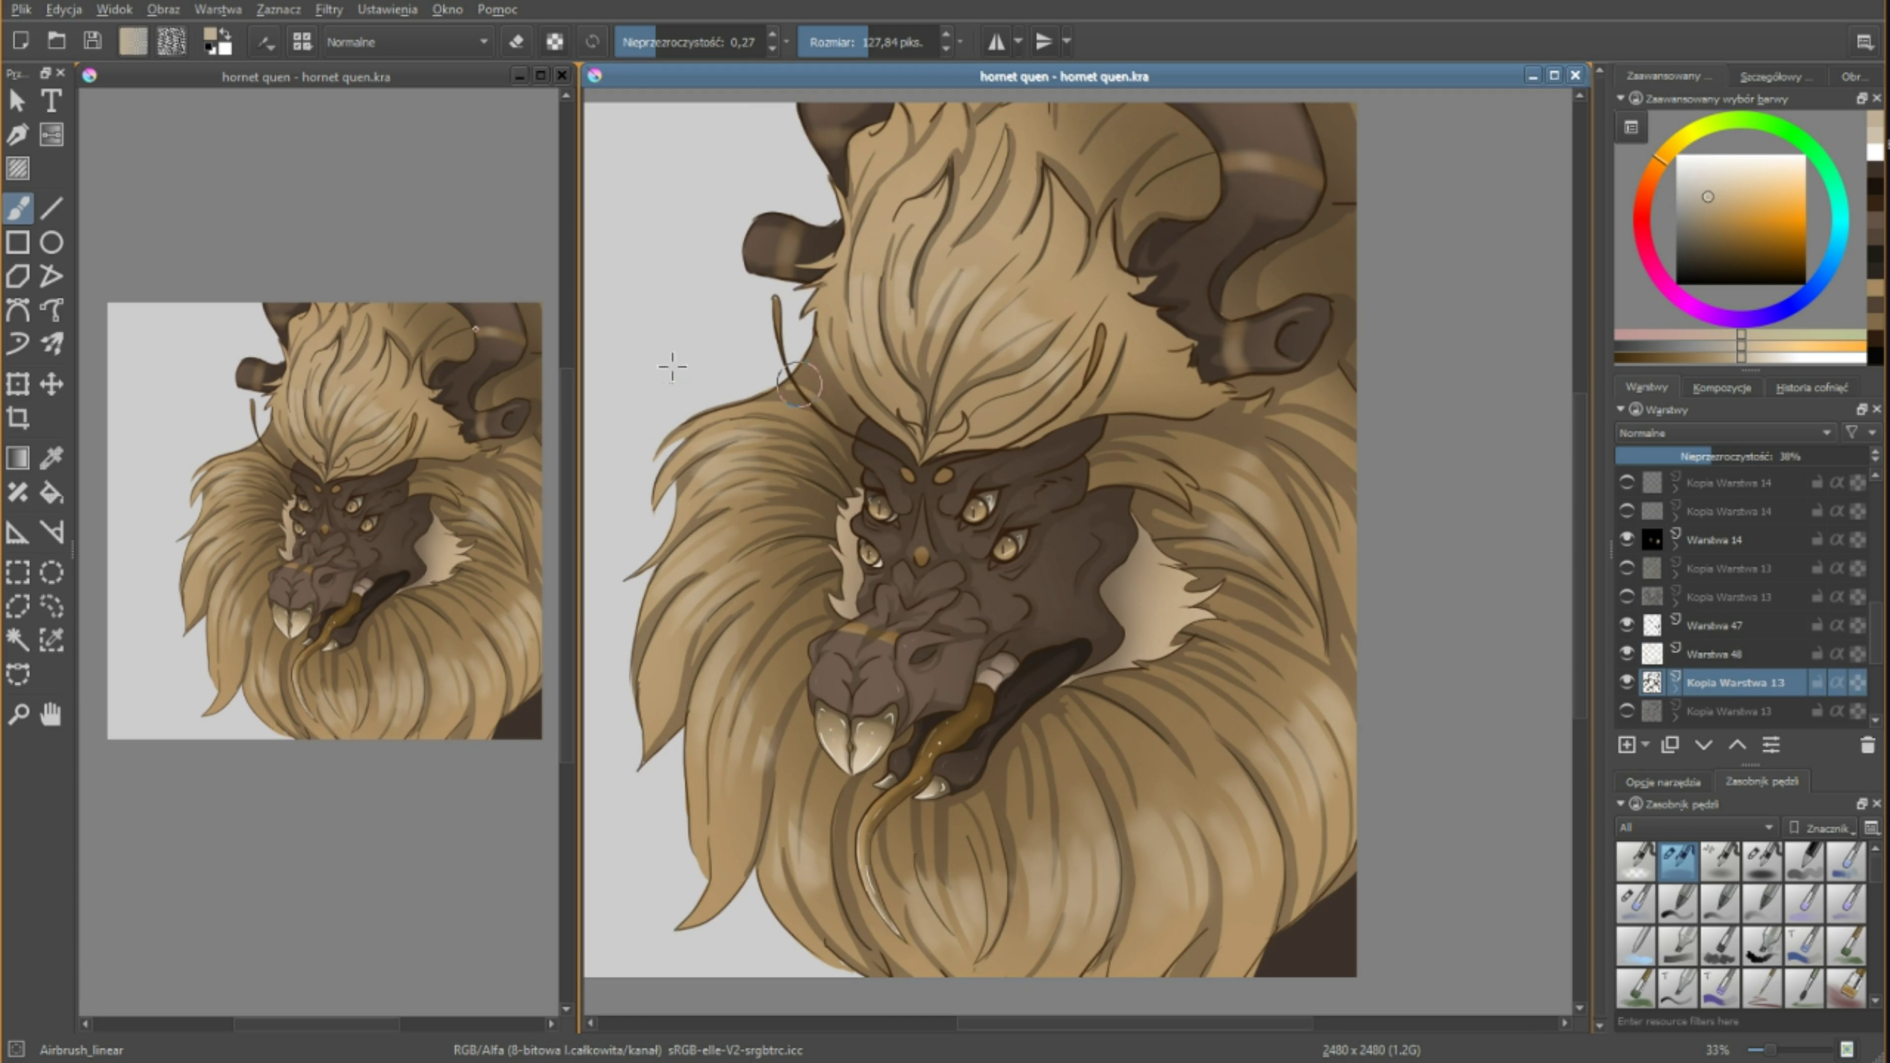
key(ctrl+alt+f)
key(Return)
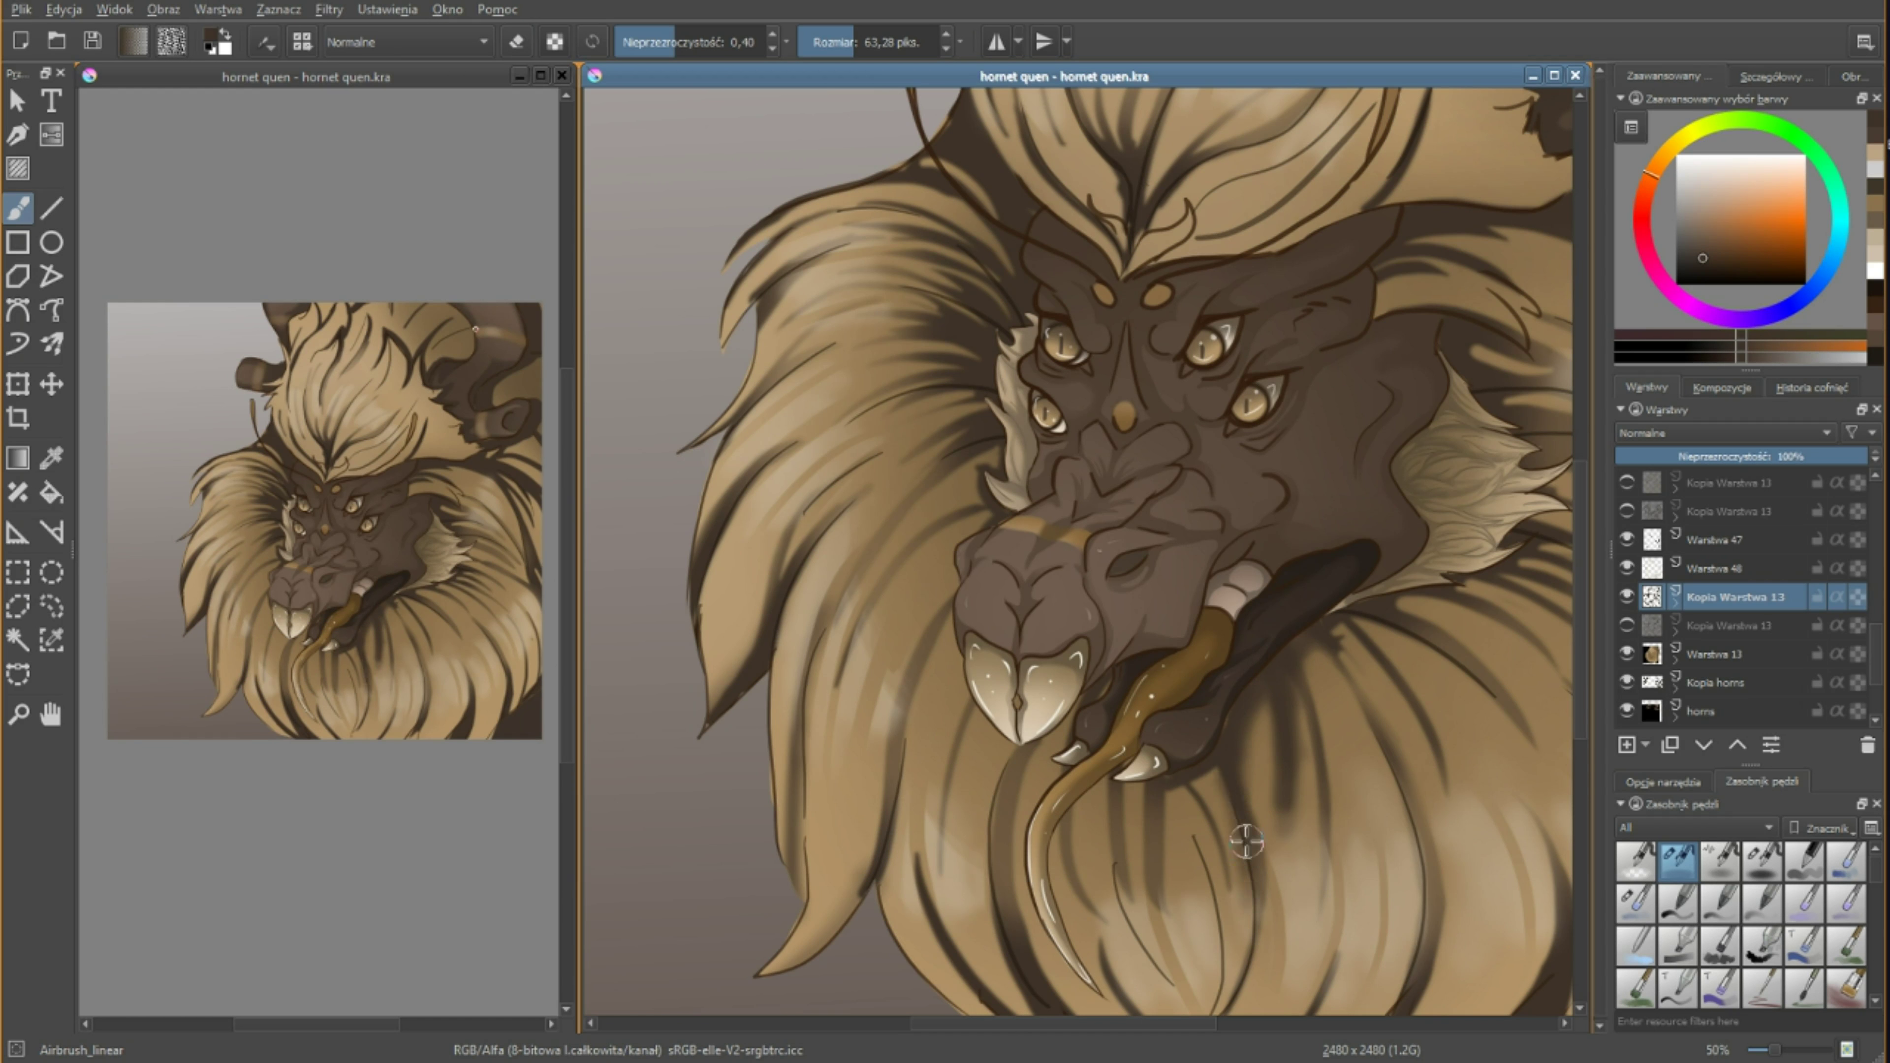
Airbrush a dark streak into the ruff beneath the mouth.
key(e)
drag(1187, 790, 1209, 927)
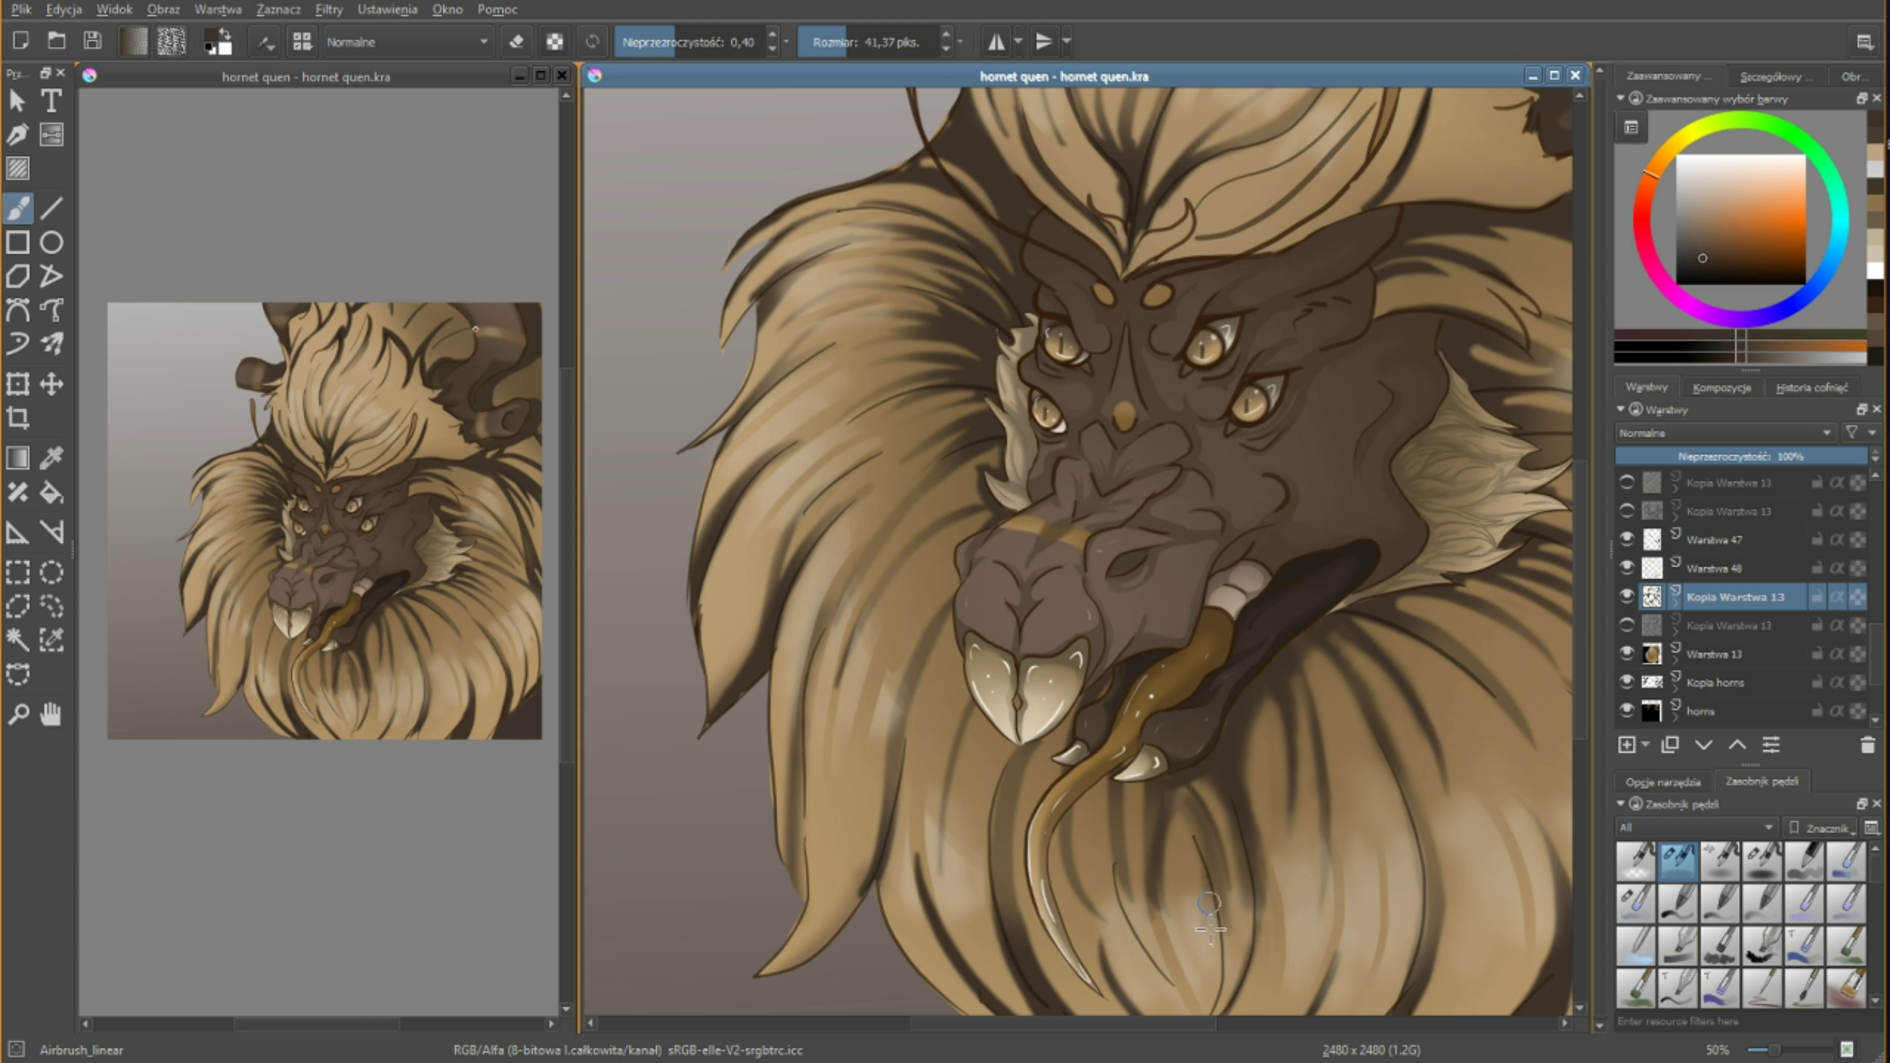